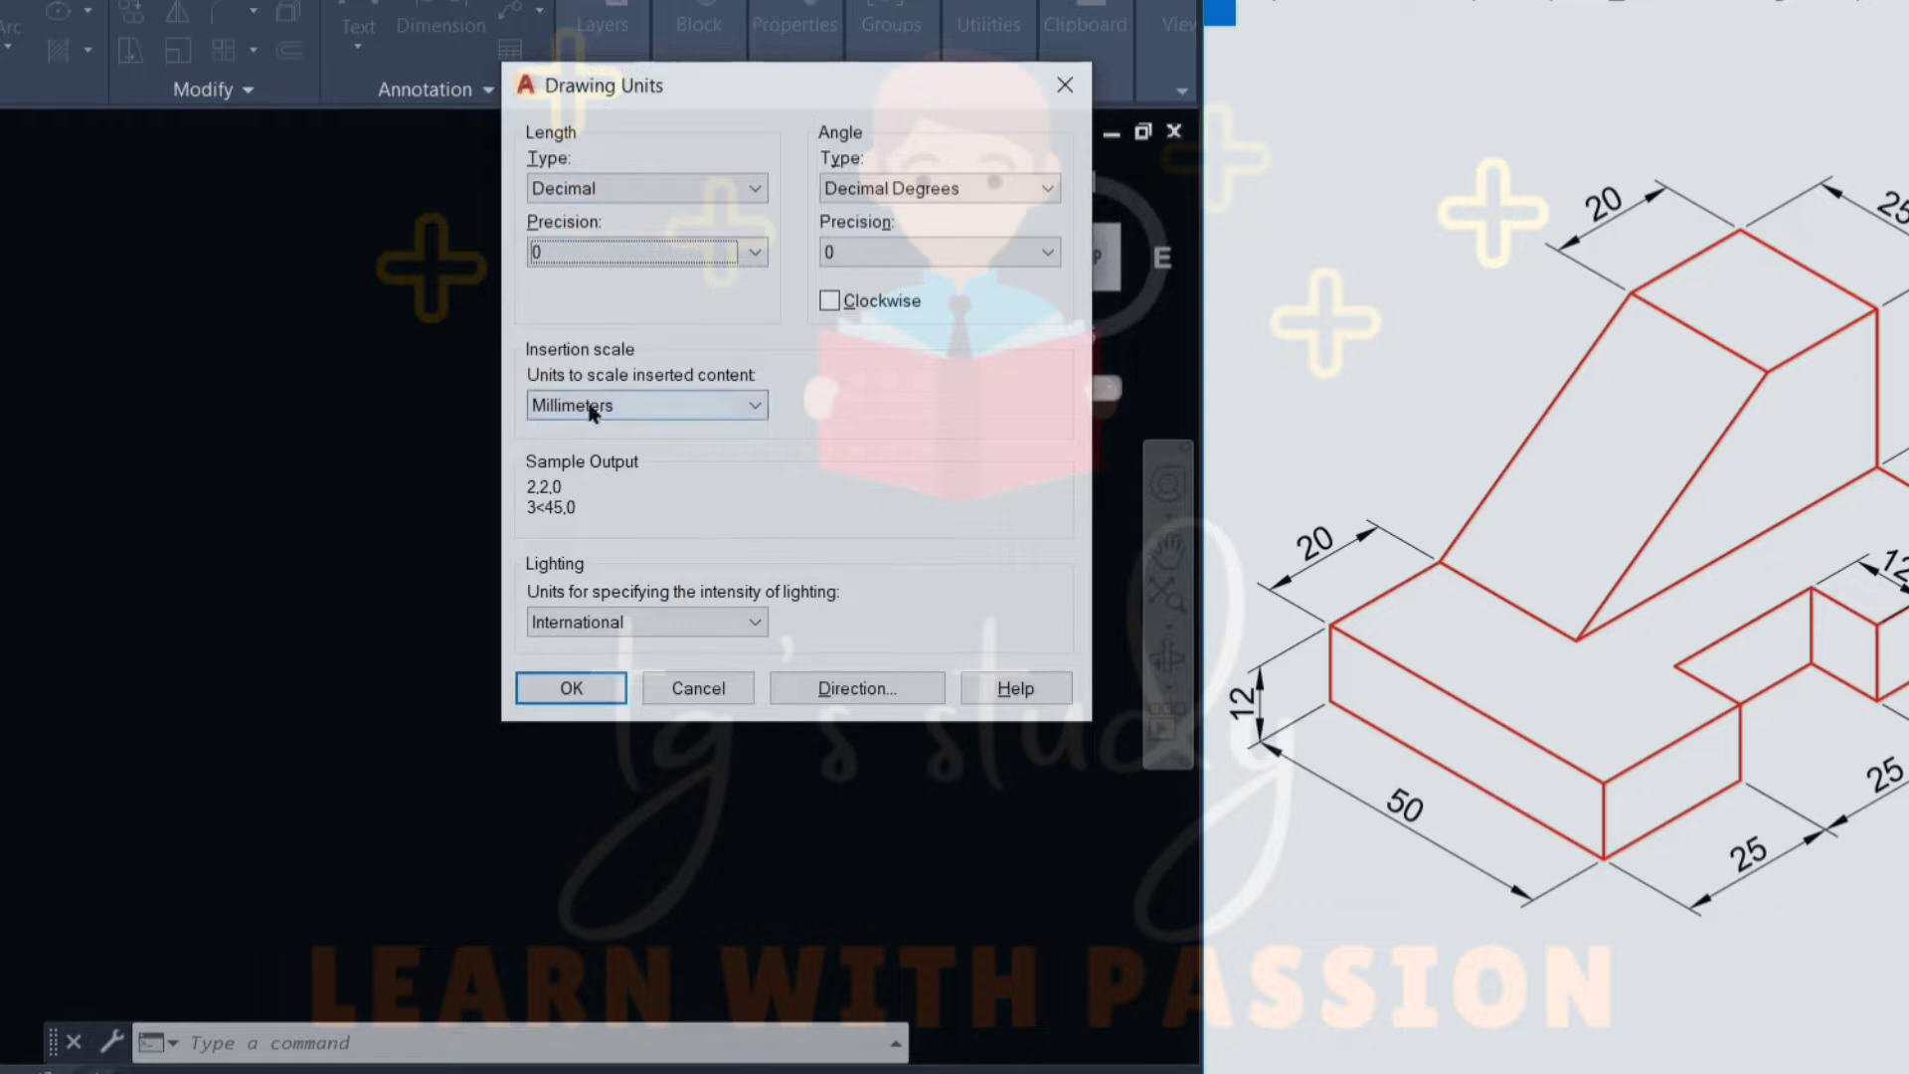
Accept the millimetre drawing units and set the drafting grid snap type to Isometric snap.
{"action": "left_click", "coordinate": [571, 688]}
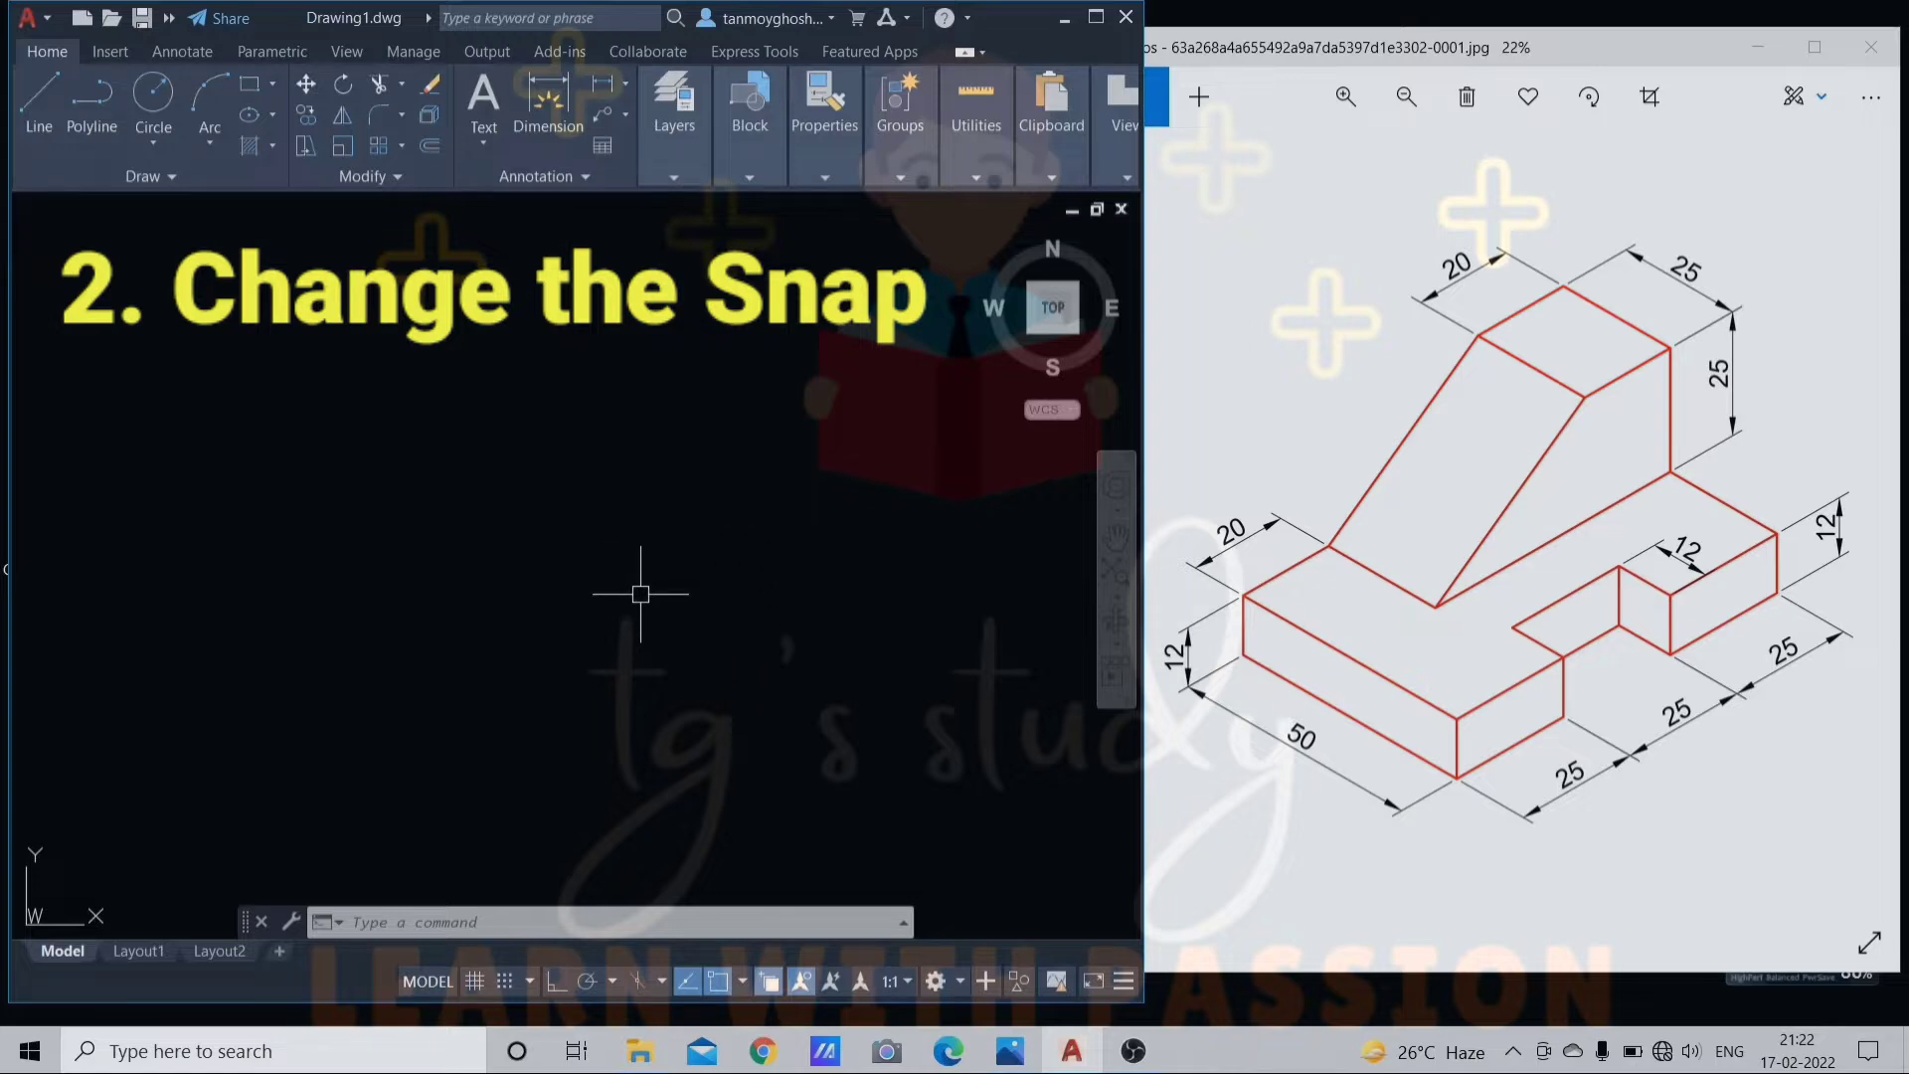
{"action": "type", "text": "DS"}
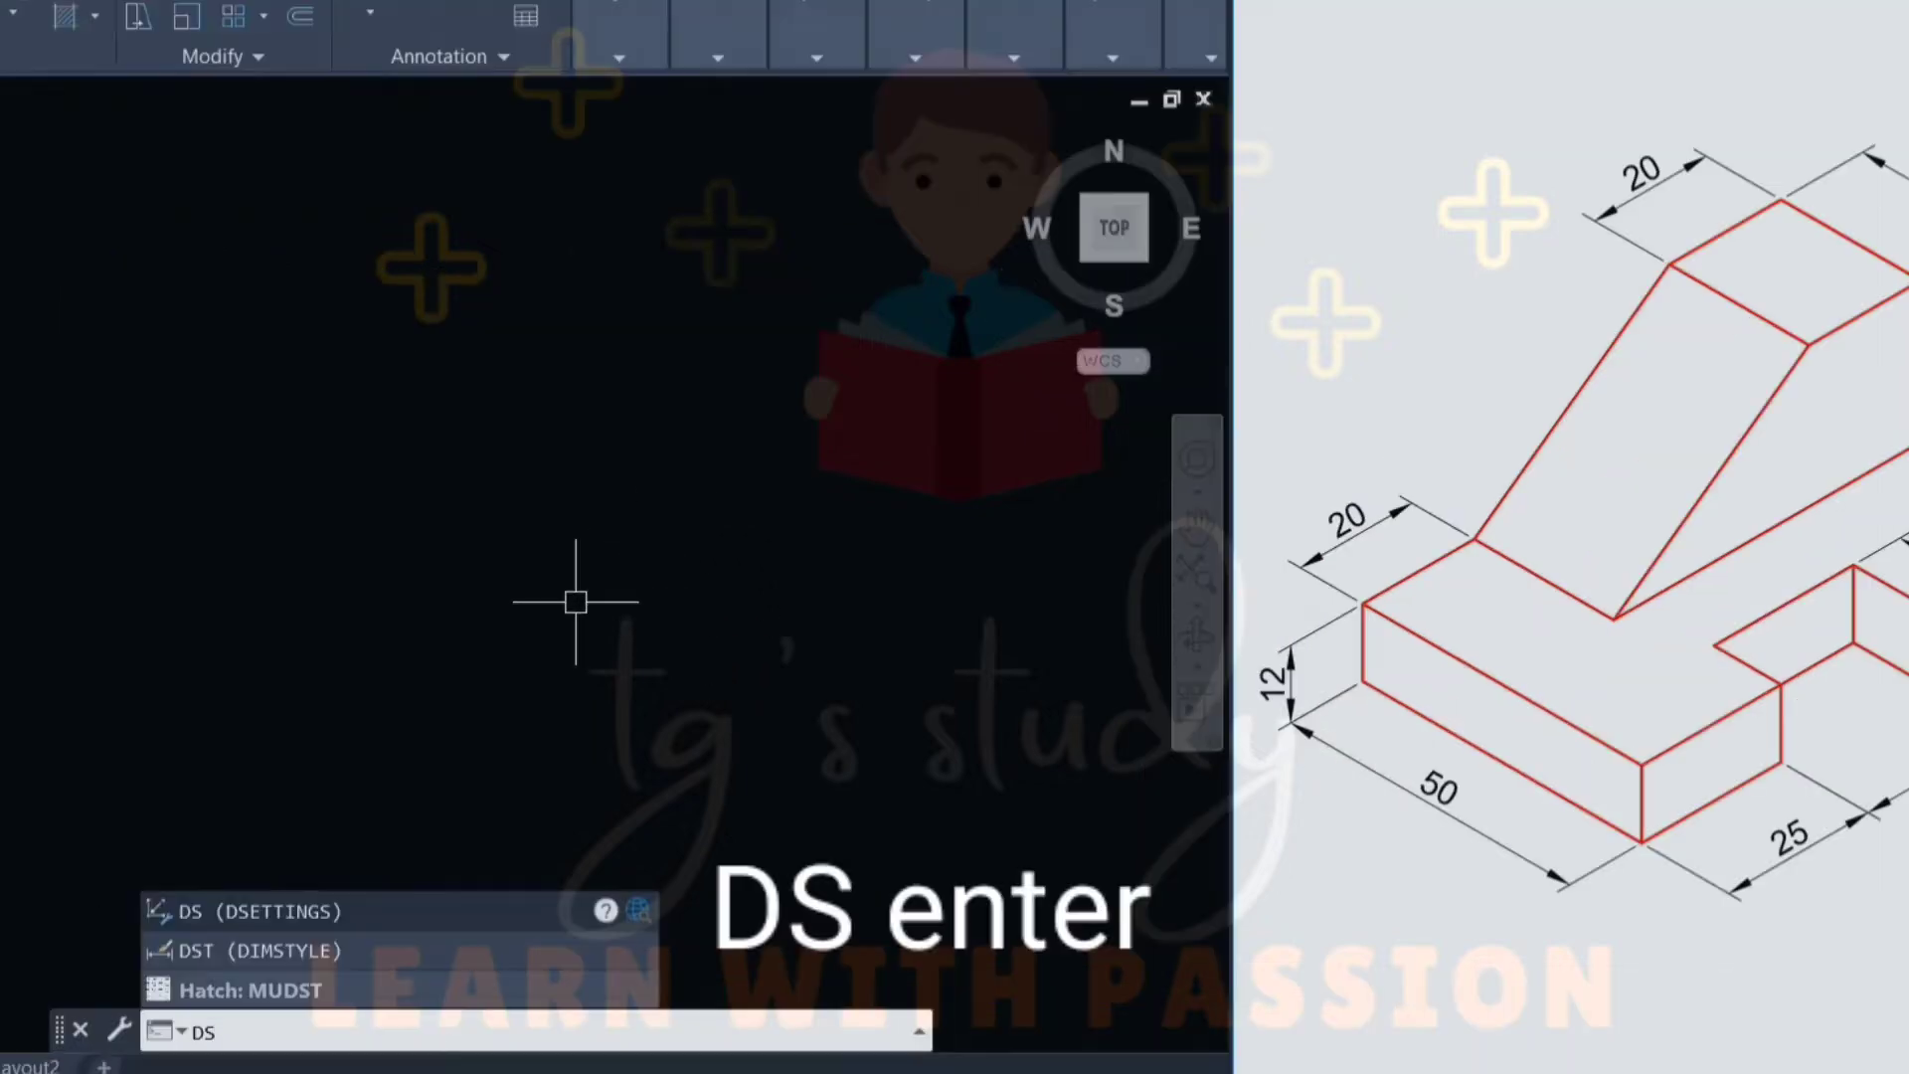
{"action": "key", "text": "Return"}
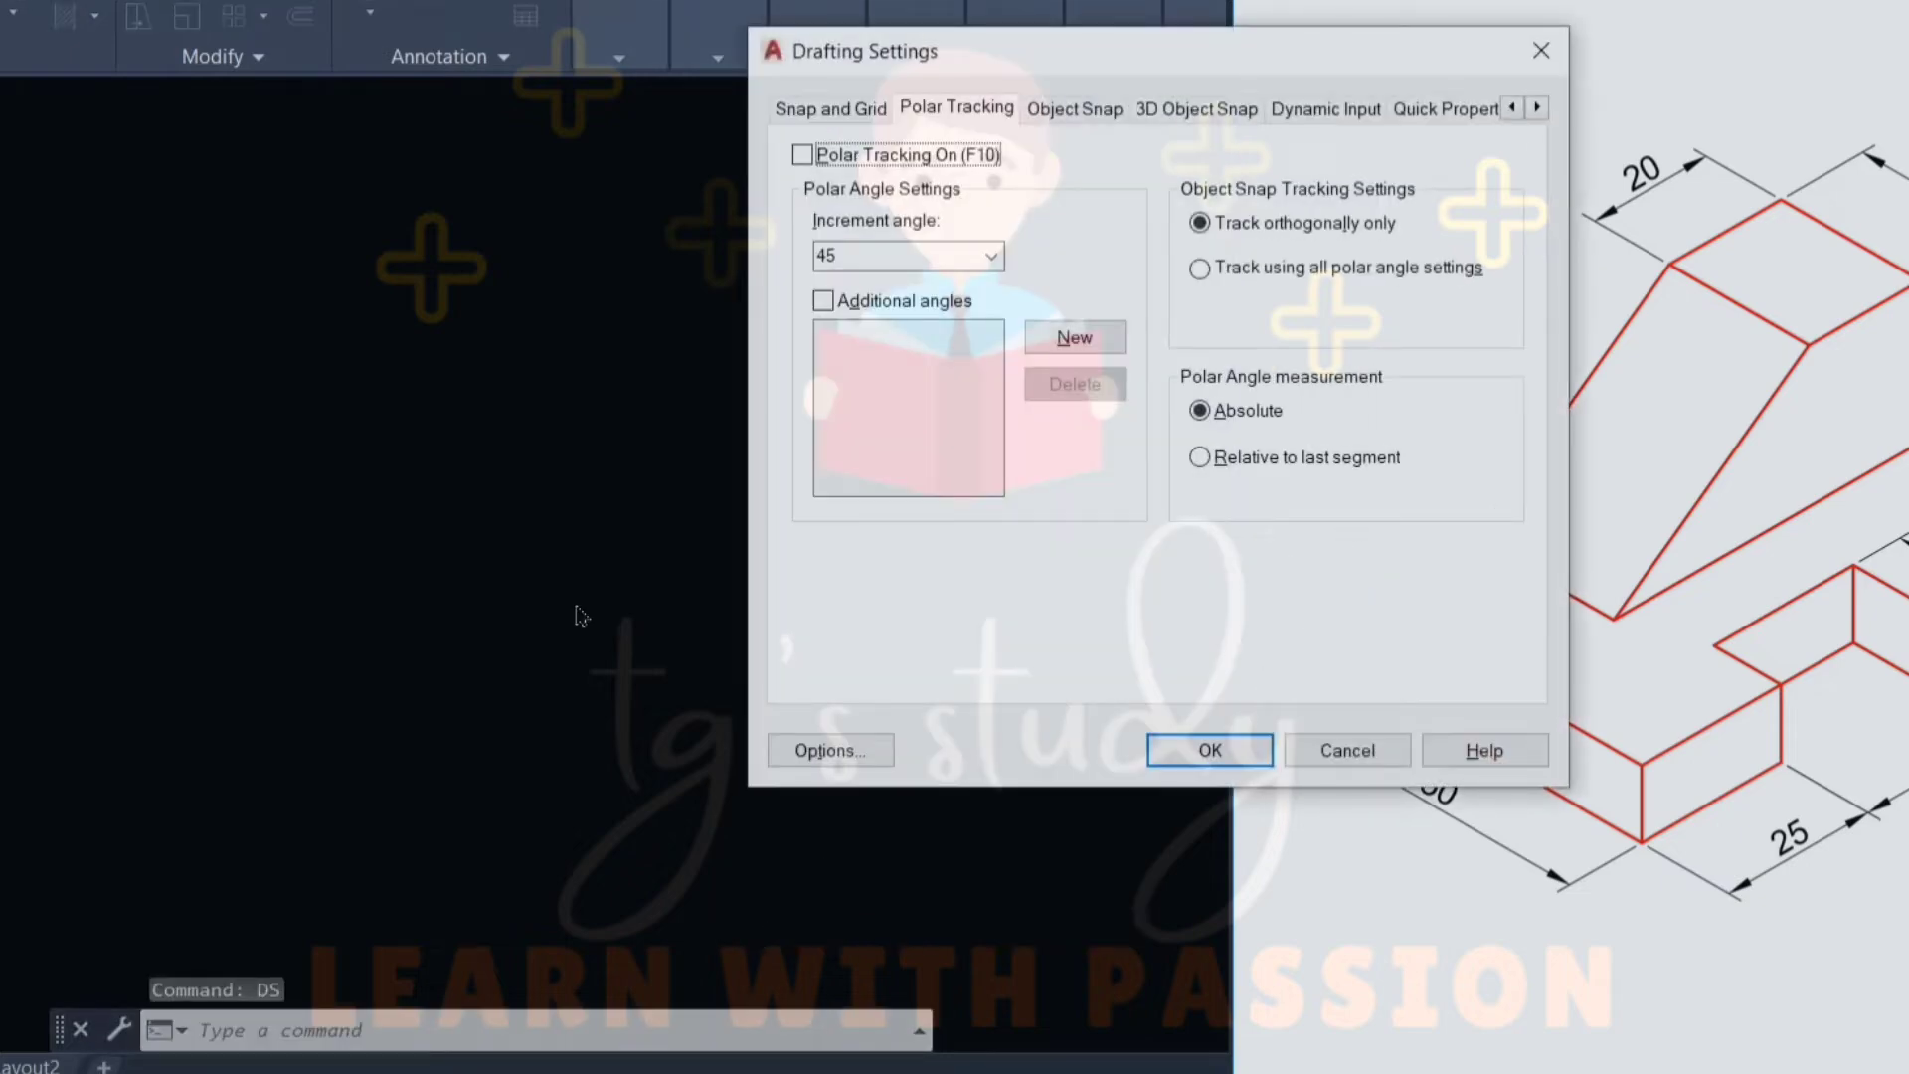
{"action": "left_click", "coordinate": [834, 110]}
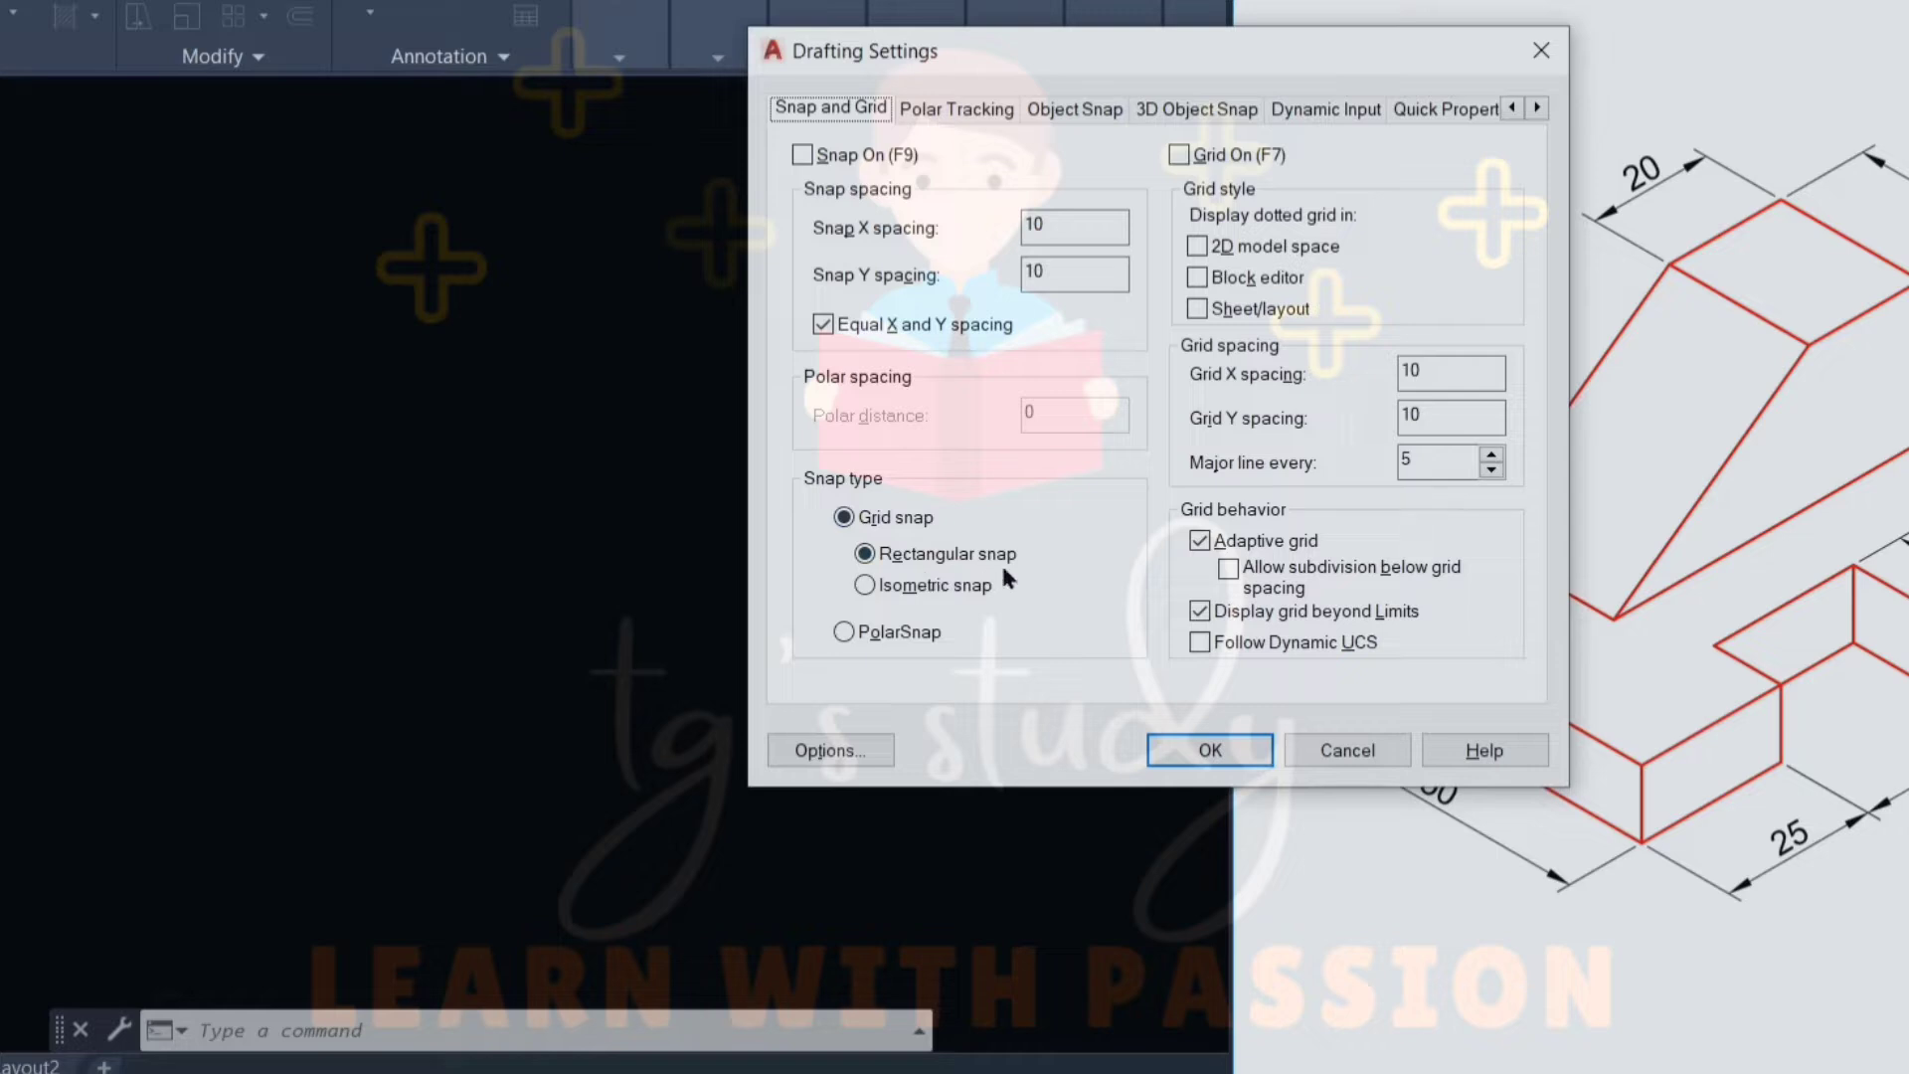
{"action": "left_click", "coordinate": [897, 587]}
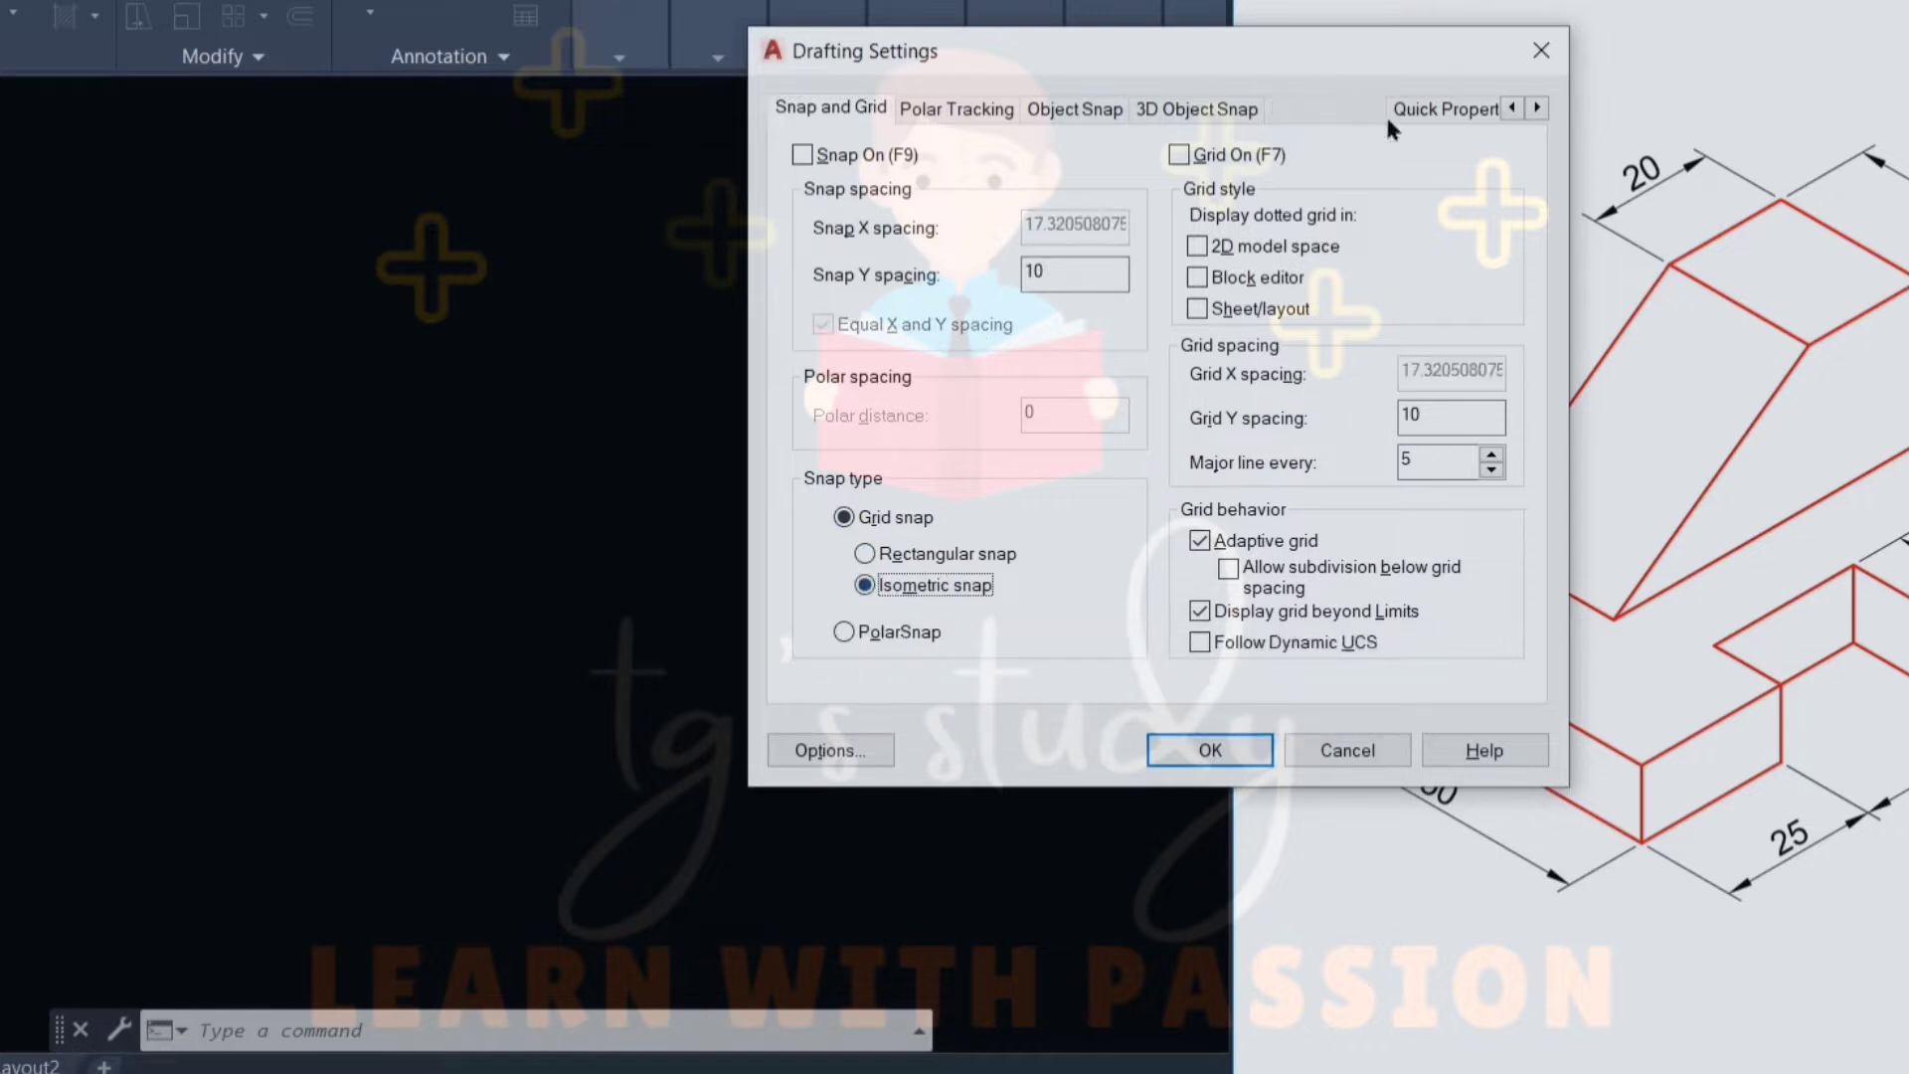
{"action": "left_click", "coordinate": [1183, 753]}
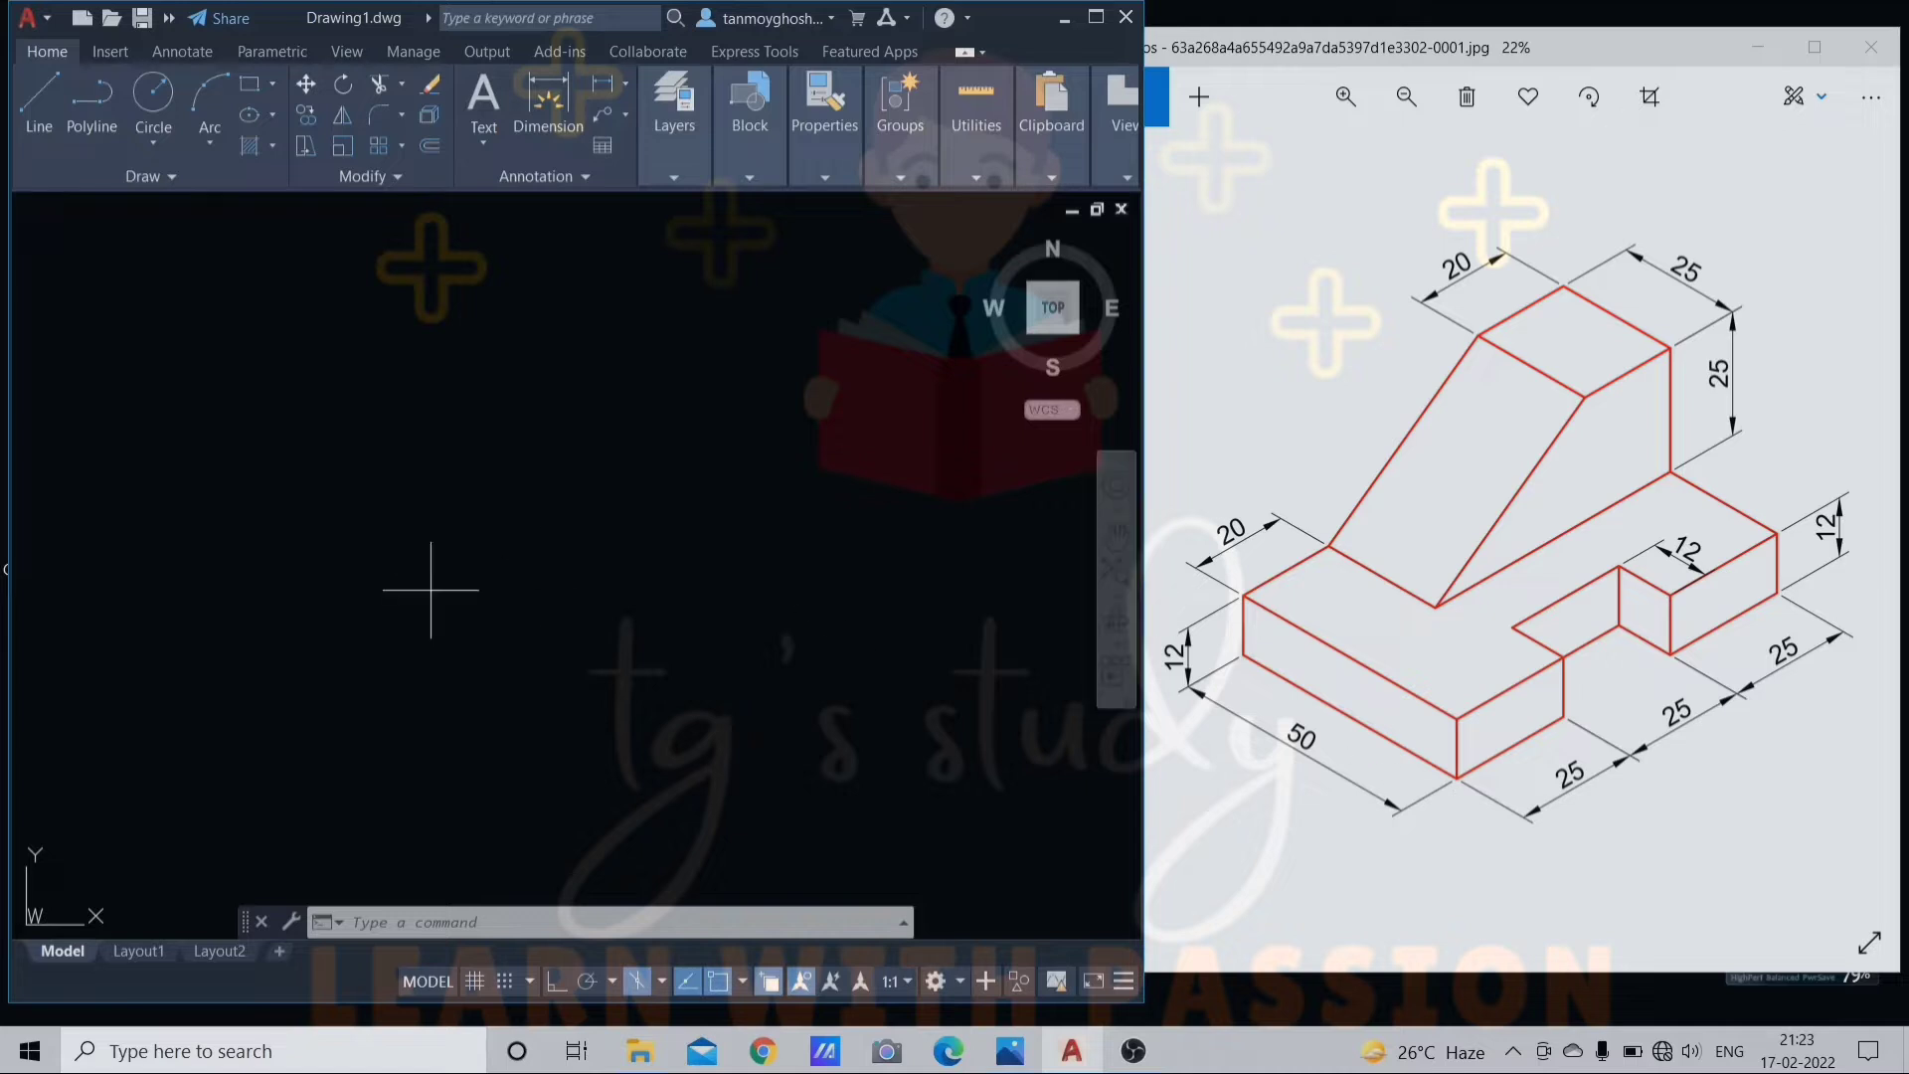
Start a line in empty space with Ortho on and draw the base's 50 mm lower front edge at 330°.
{"action": "key", "text": "Escape"}
{"action": "key", "text": "Escape"}
{"action": "type", "text": "L"}
{"action": "key", "text": "Return"}
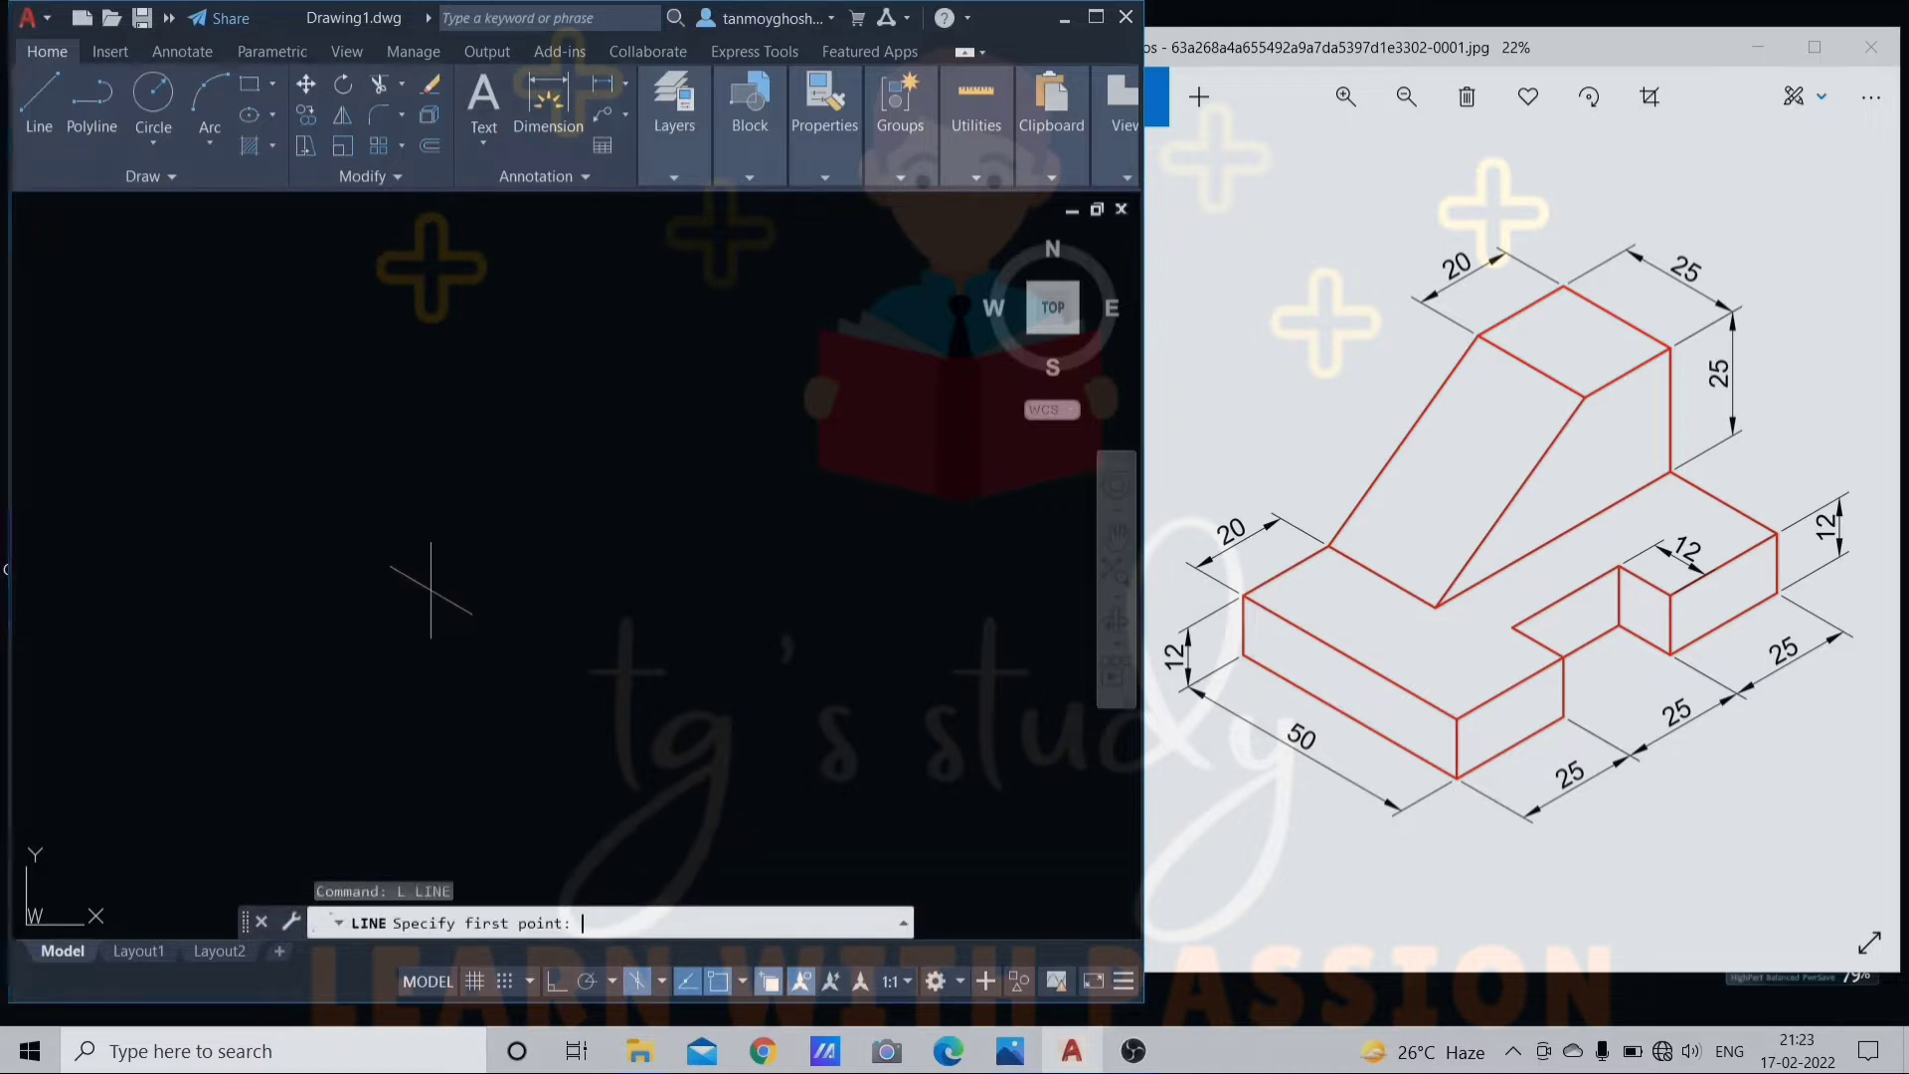
{"action": "left_click", "coordinate": [348, 531]}
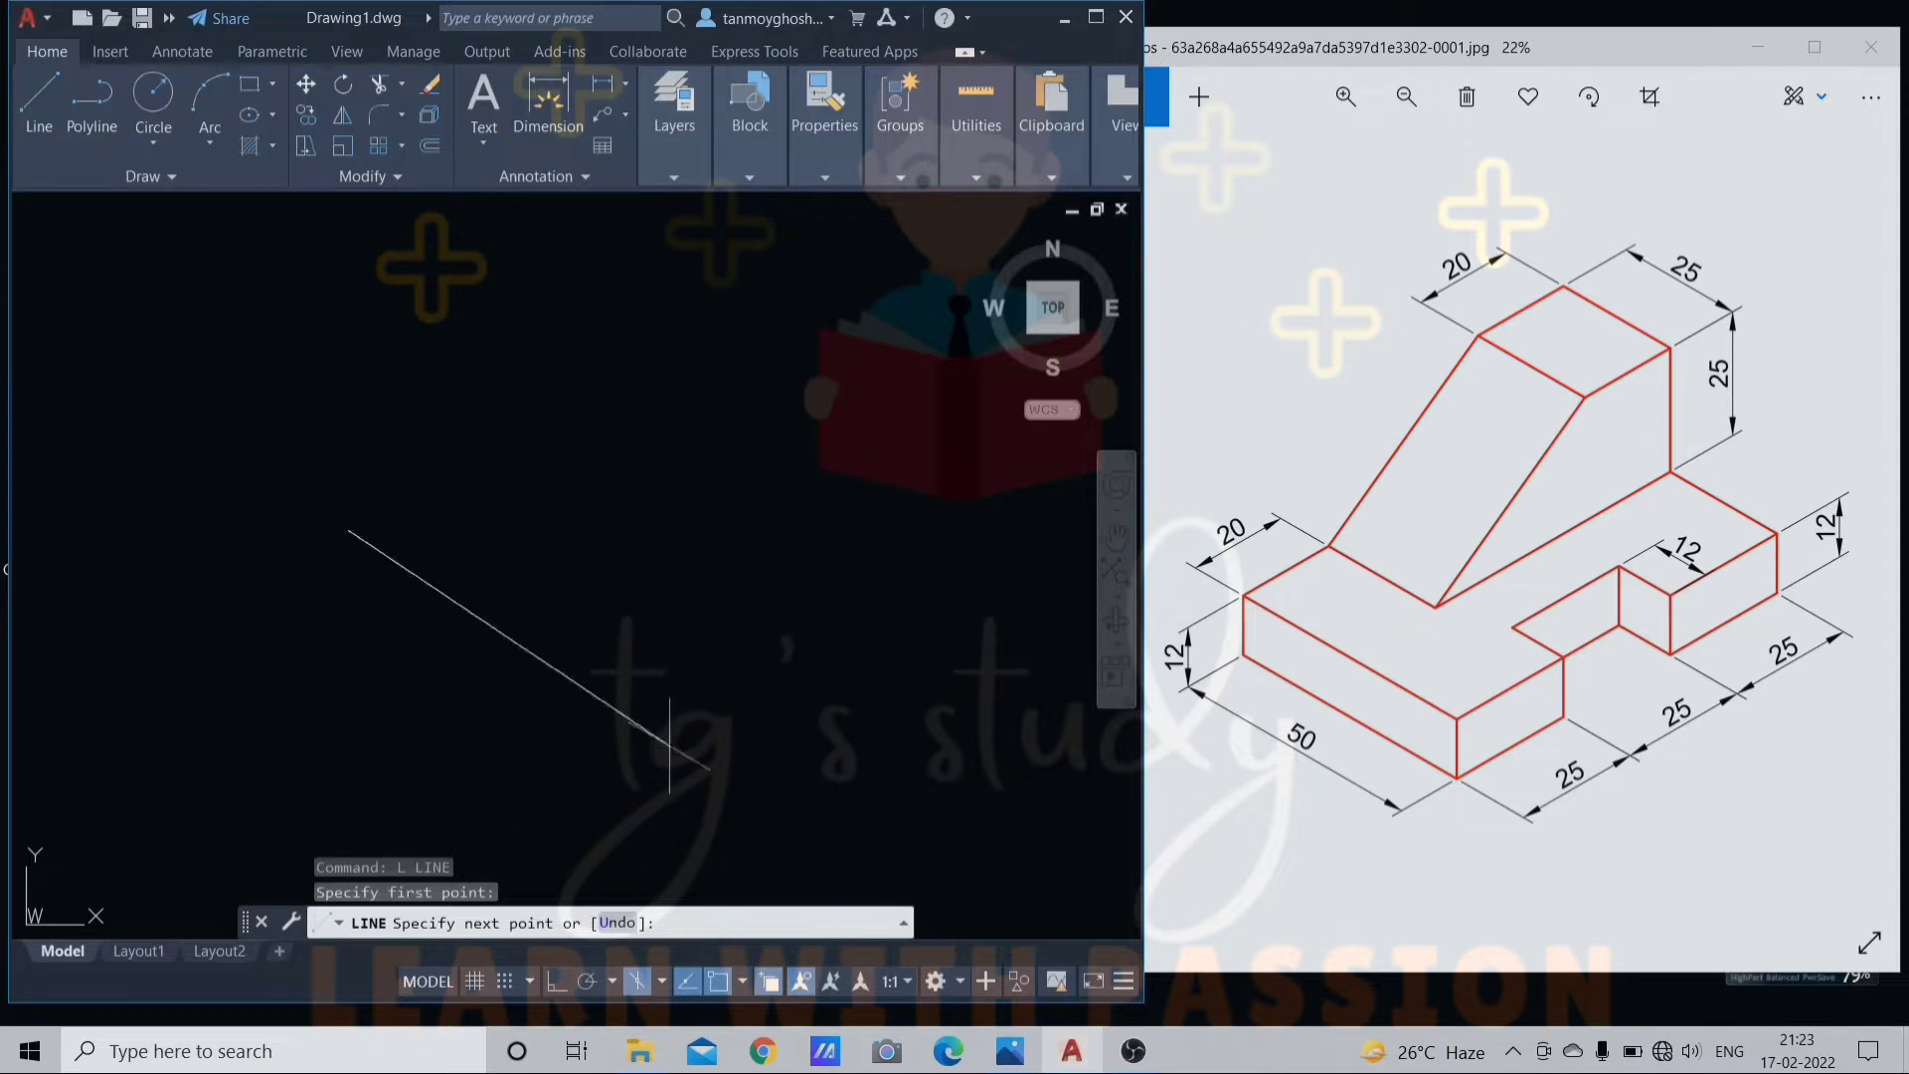
{"action": "key", "text": "F8"}
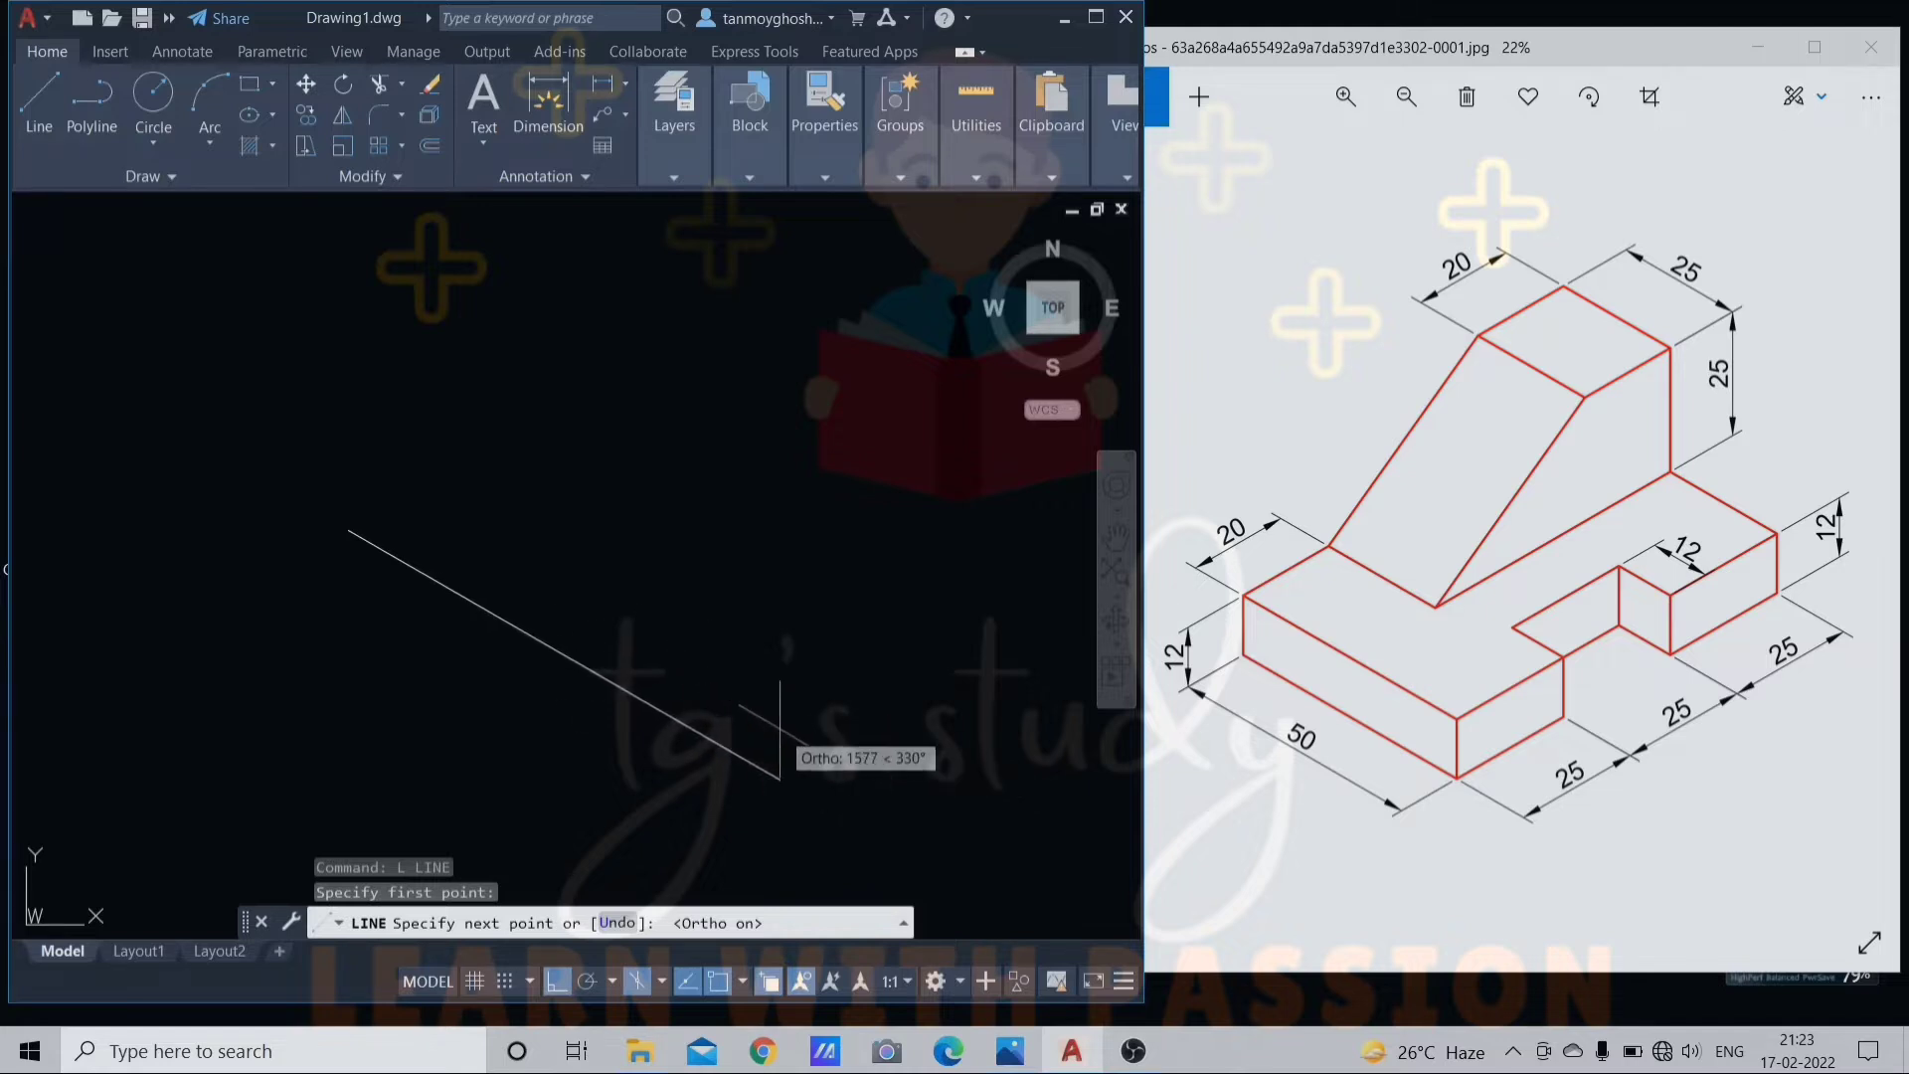
{"action": "type", "text": "50"}
{"action": "key", "text": "Return"}
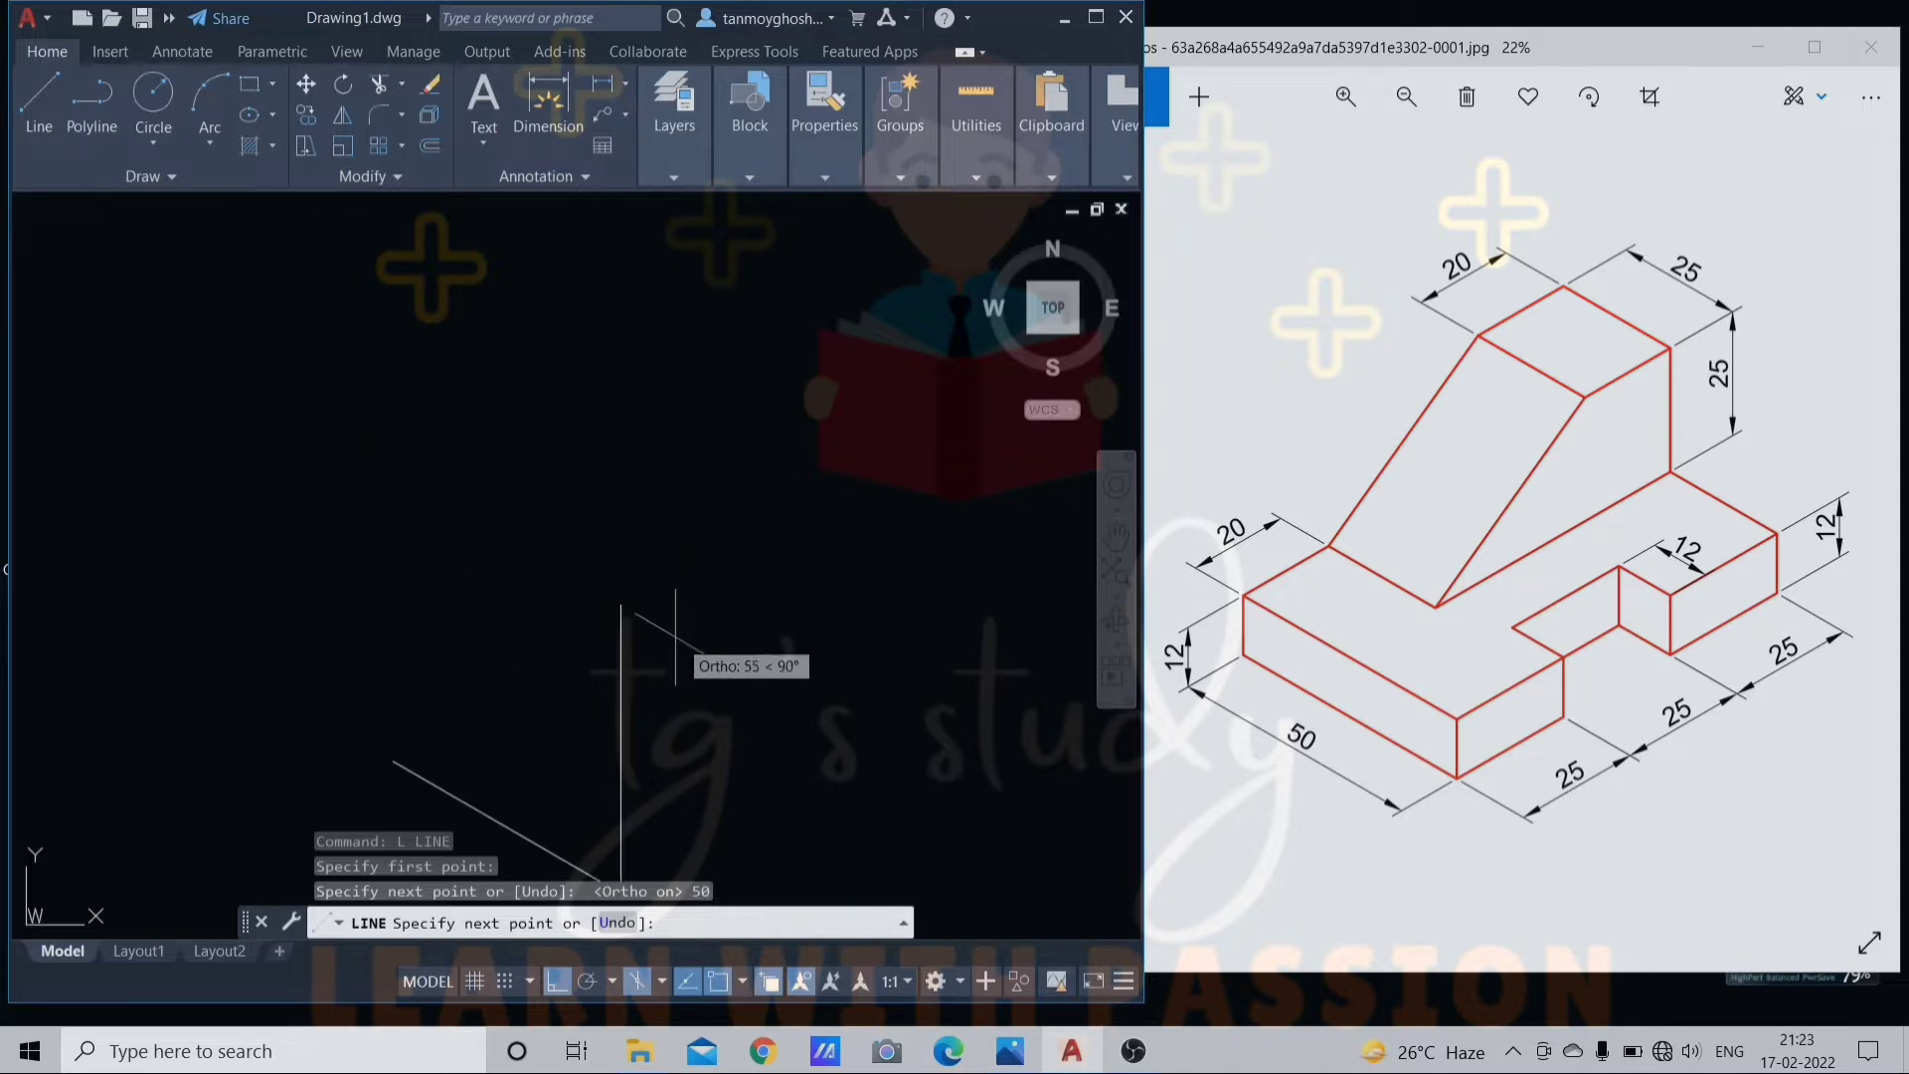
Complete the base's front-left face with line segments 12 mm up, 50 mm back at 150° and 12 mm down to the start.
{"action": "middle_click_drag", "start_coordinate": [676, 641], "coordinate": [685, 458]}
{"action": "type", "text": "12"}
{"action": "key", "text": "Return"}
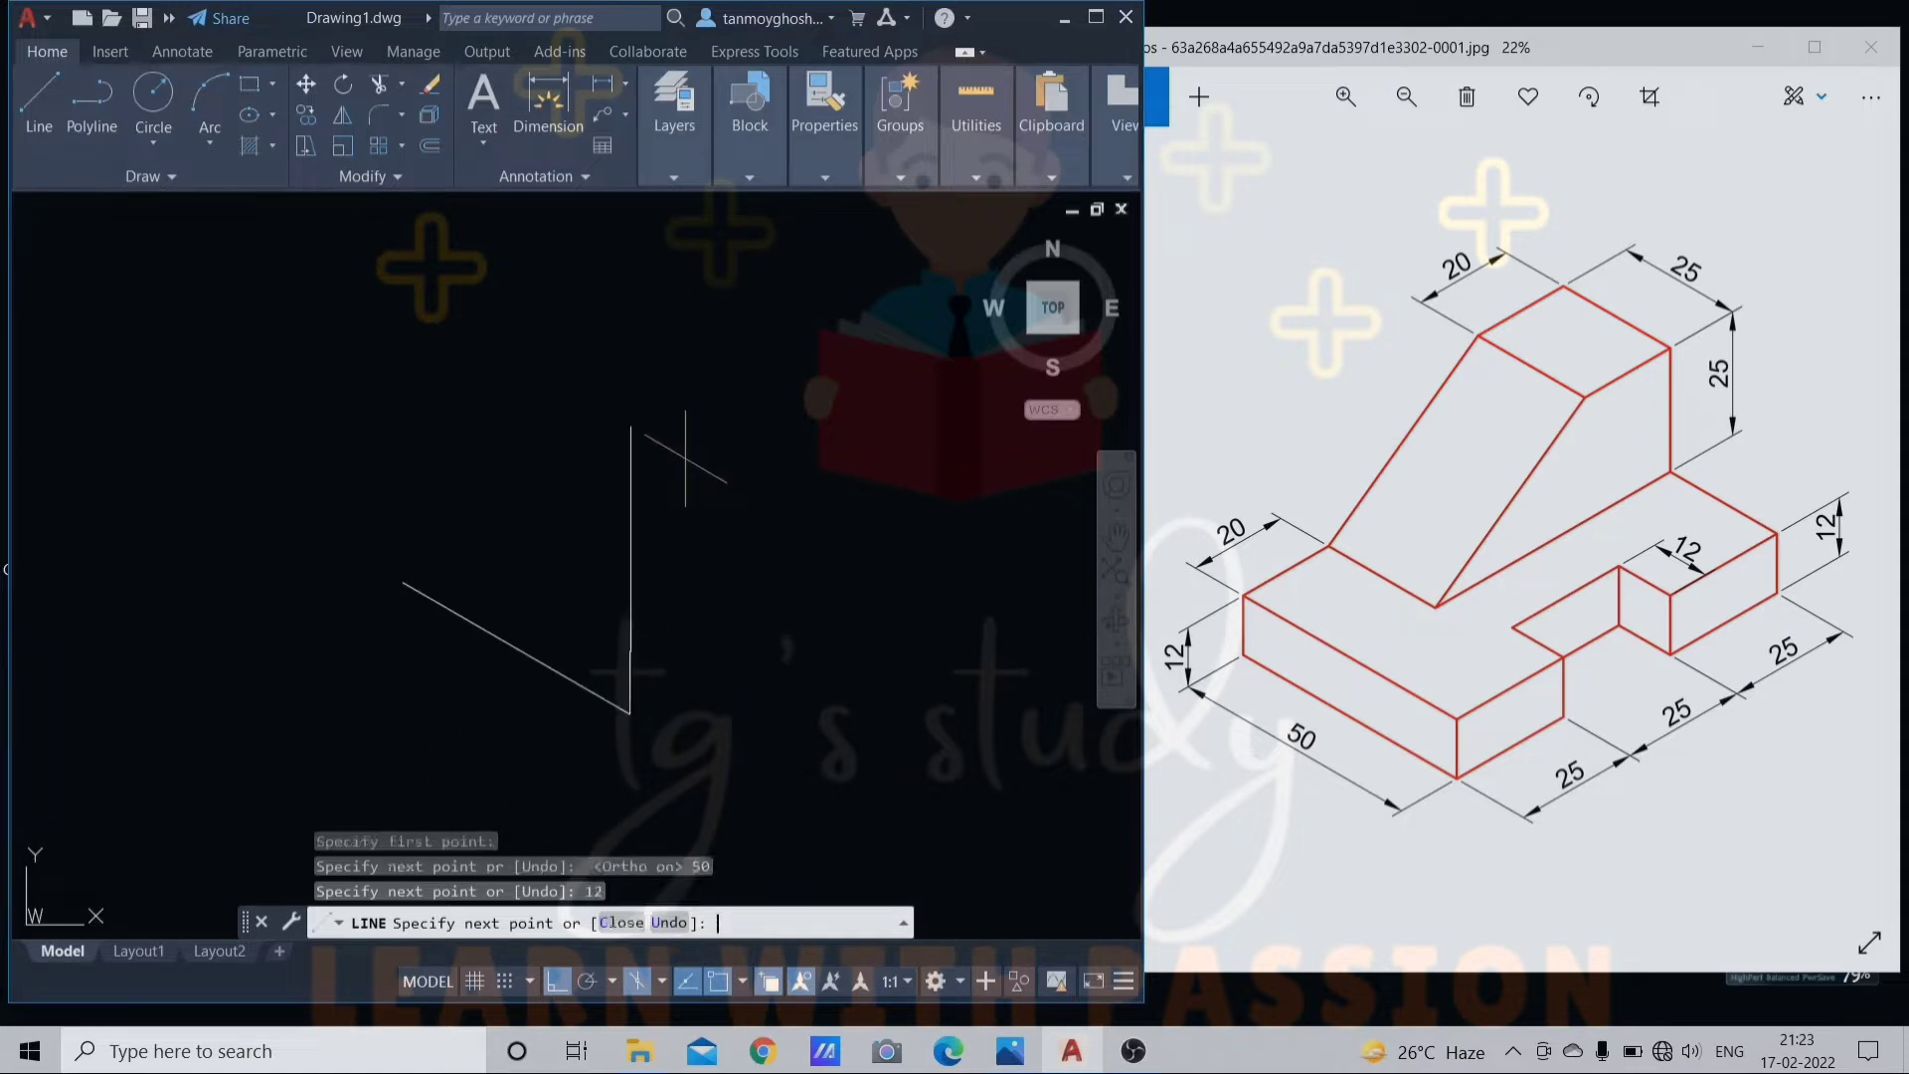
{"action": "type", "text": "50"}
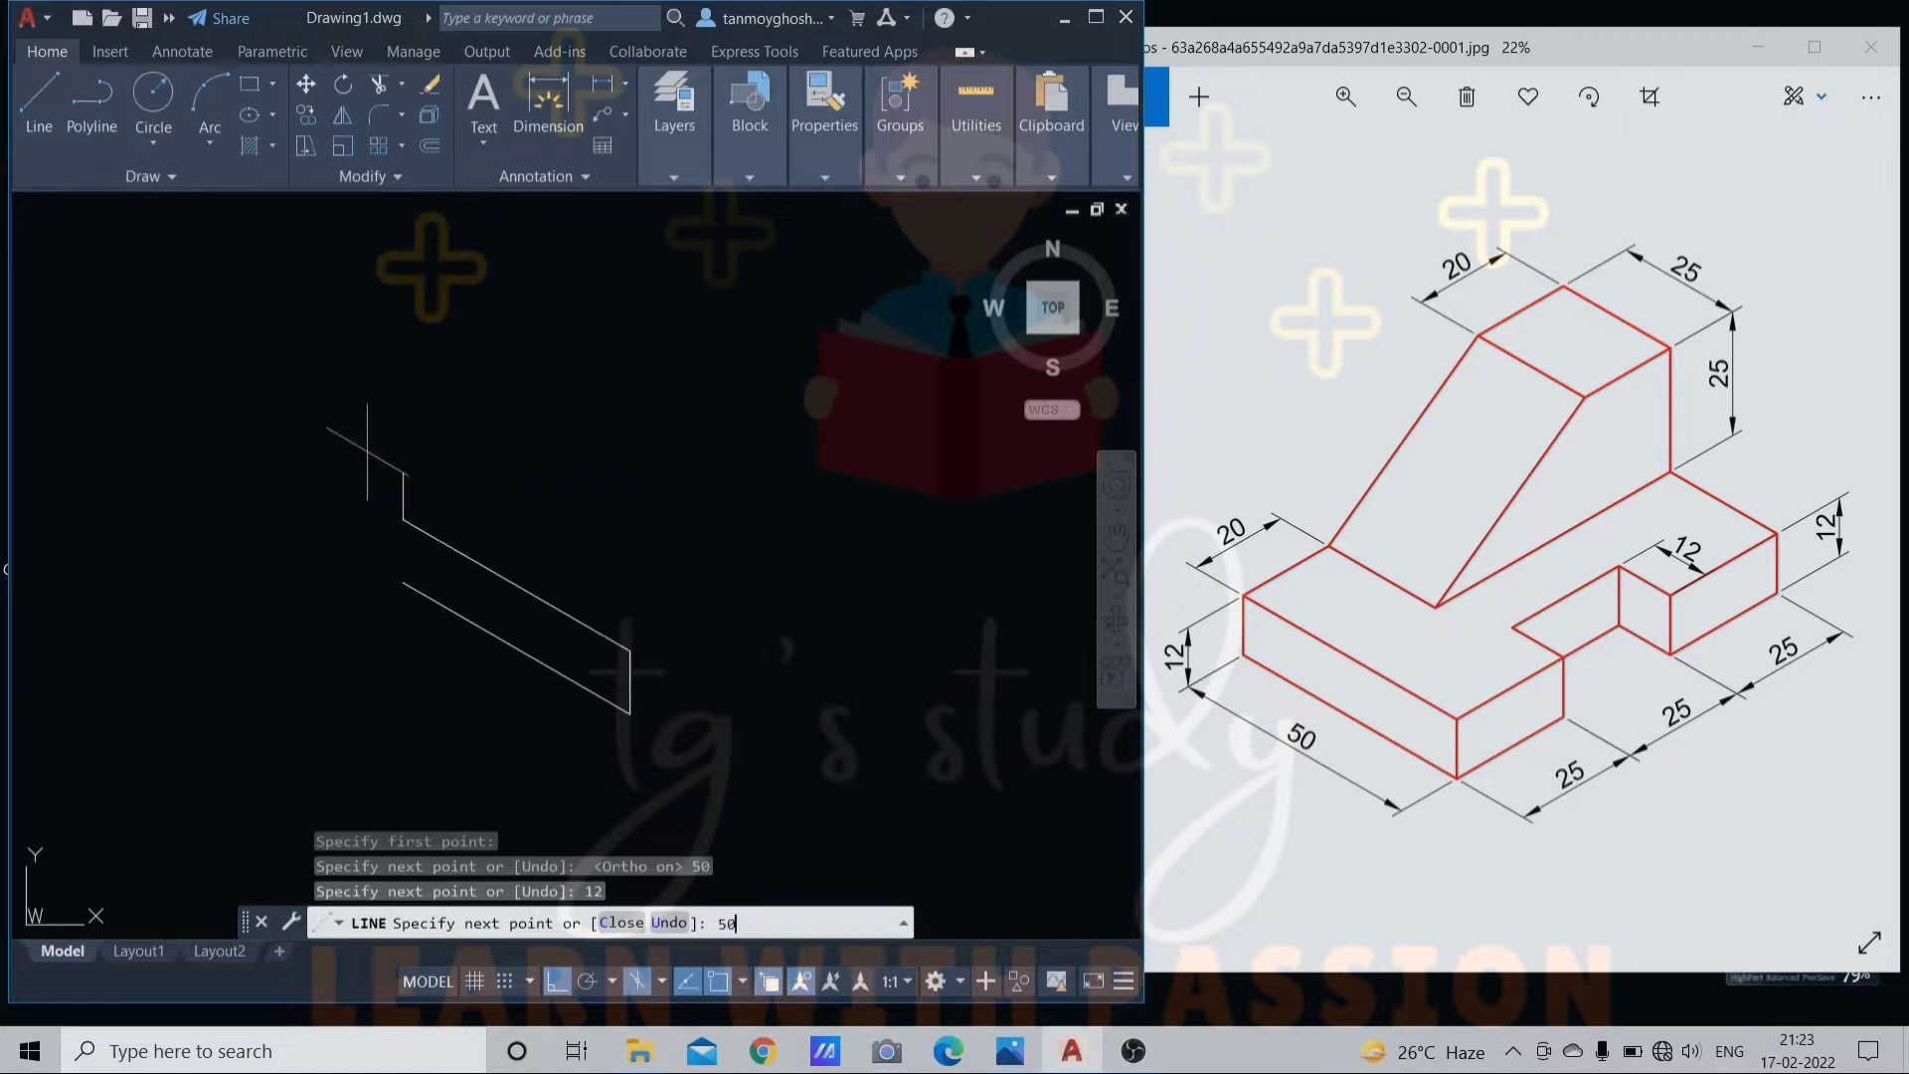
{"action": "key", "text": "Return"}
{"action": "type", "text": "12"}
{"action": "key", "text": "Return"}
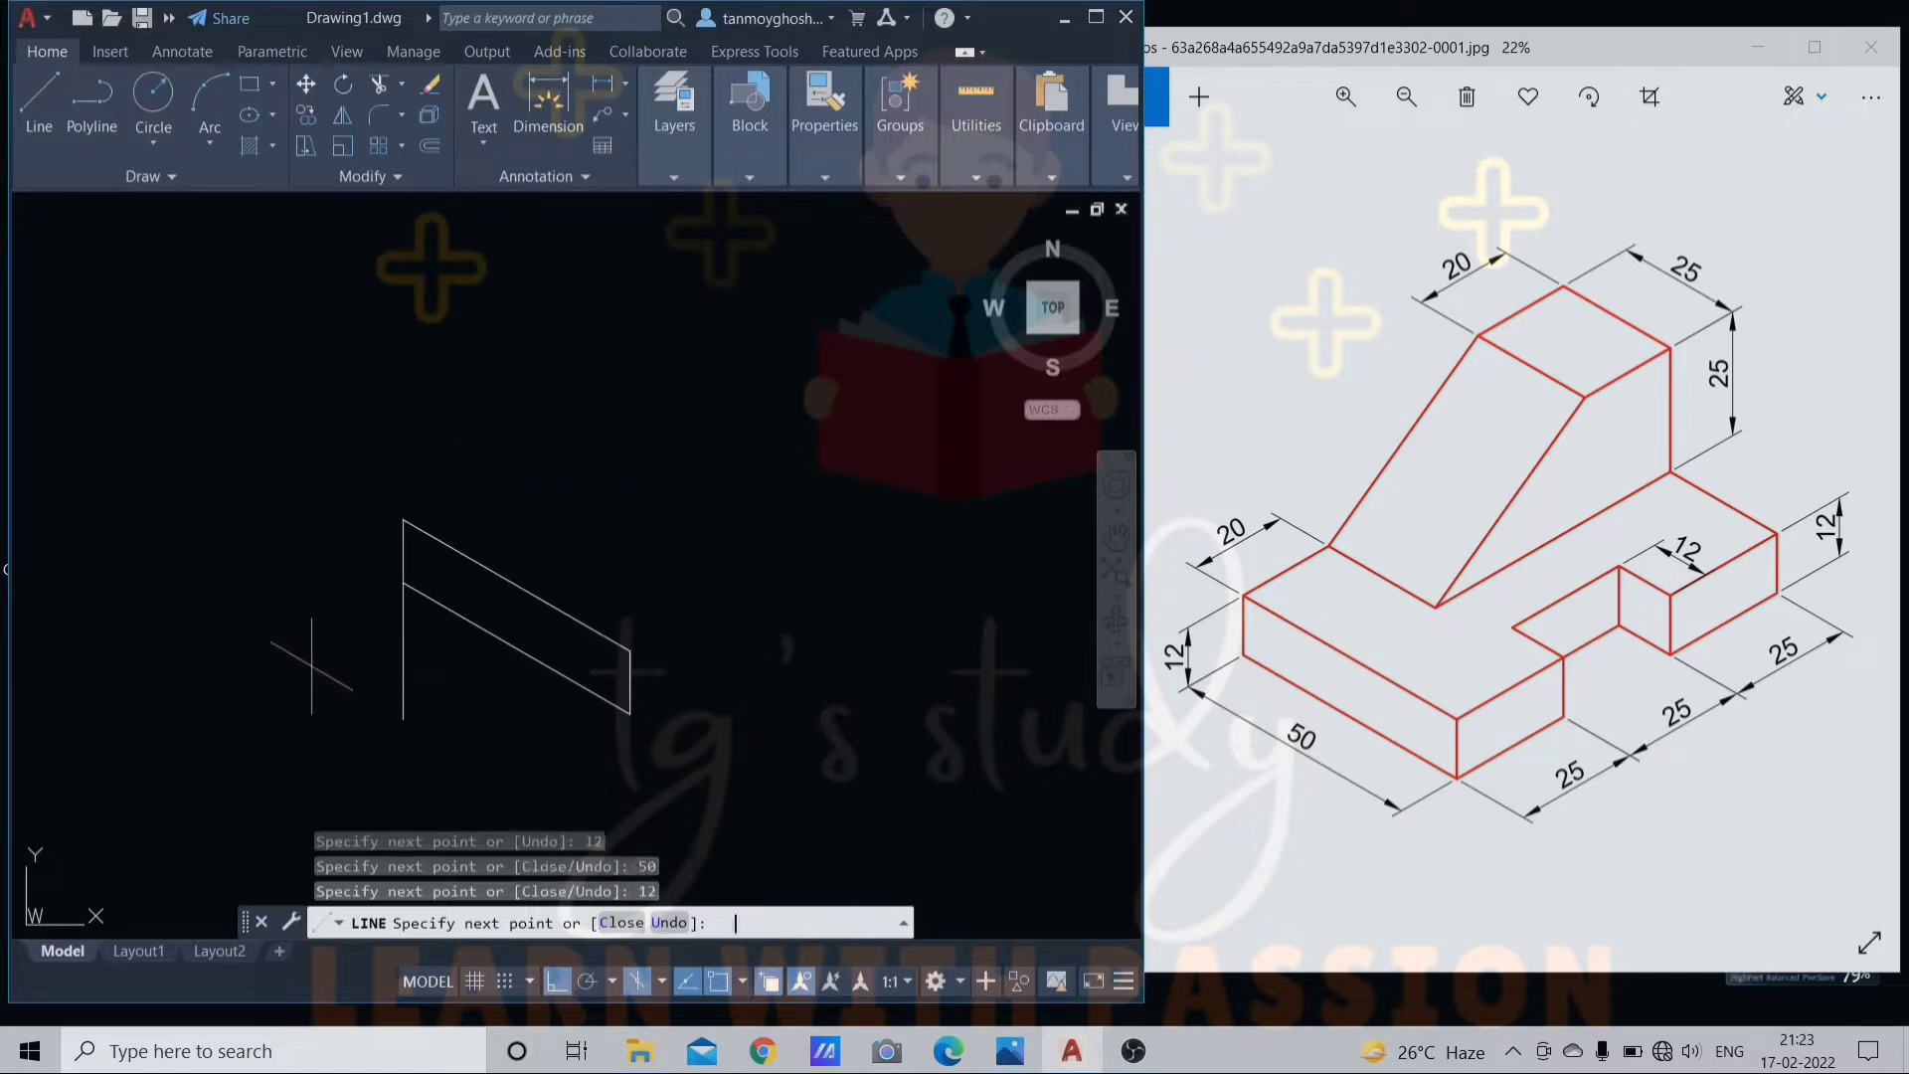
{"action": "key", "text": "Return"}
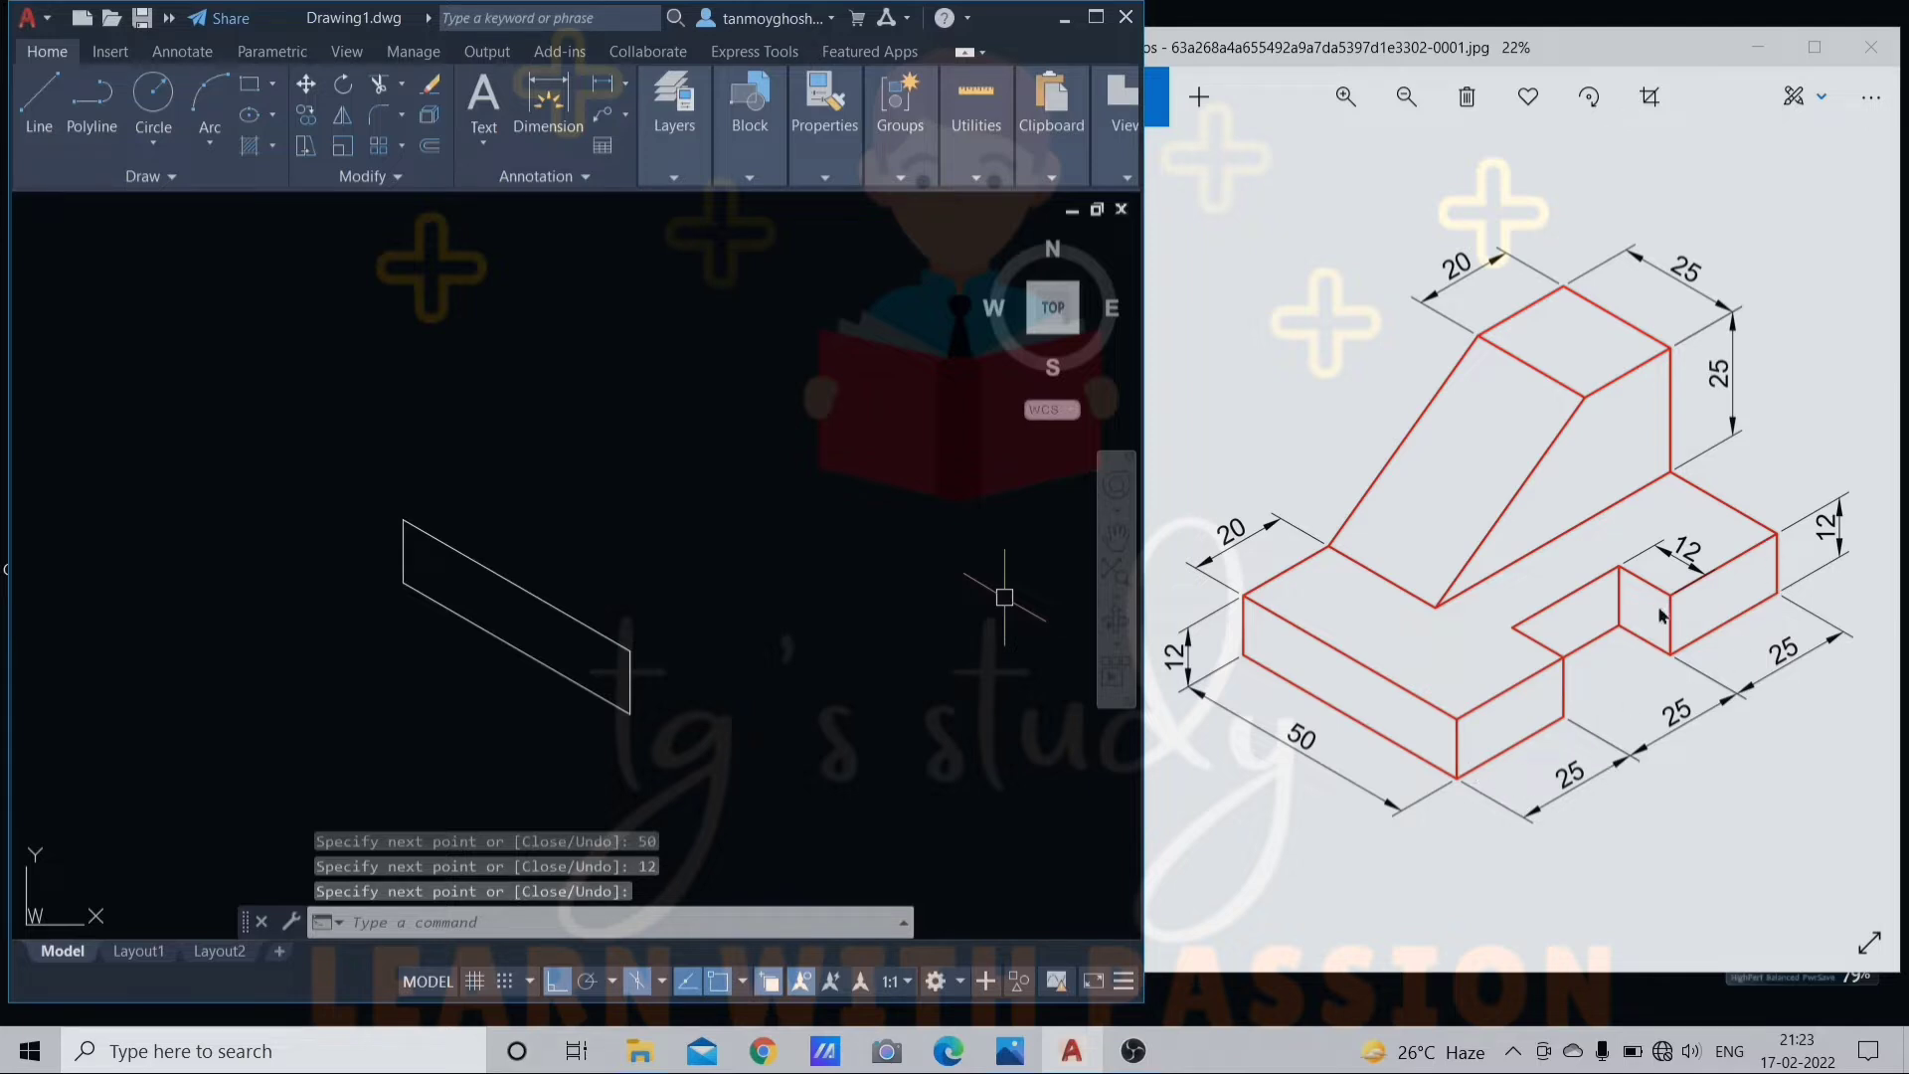
From the face's lowest corner, draw the adjoining right face: 25 mm at 30° on the top isoplane, 12 mm up, and back to the upper corner.
{"action": "type", "text": "L"}
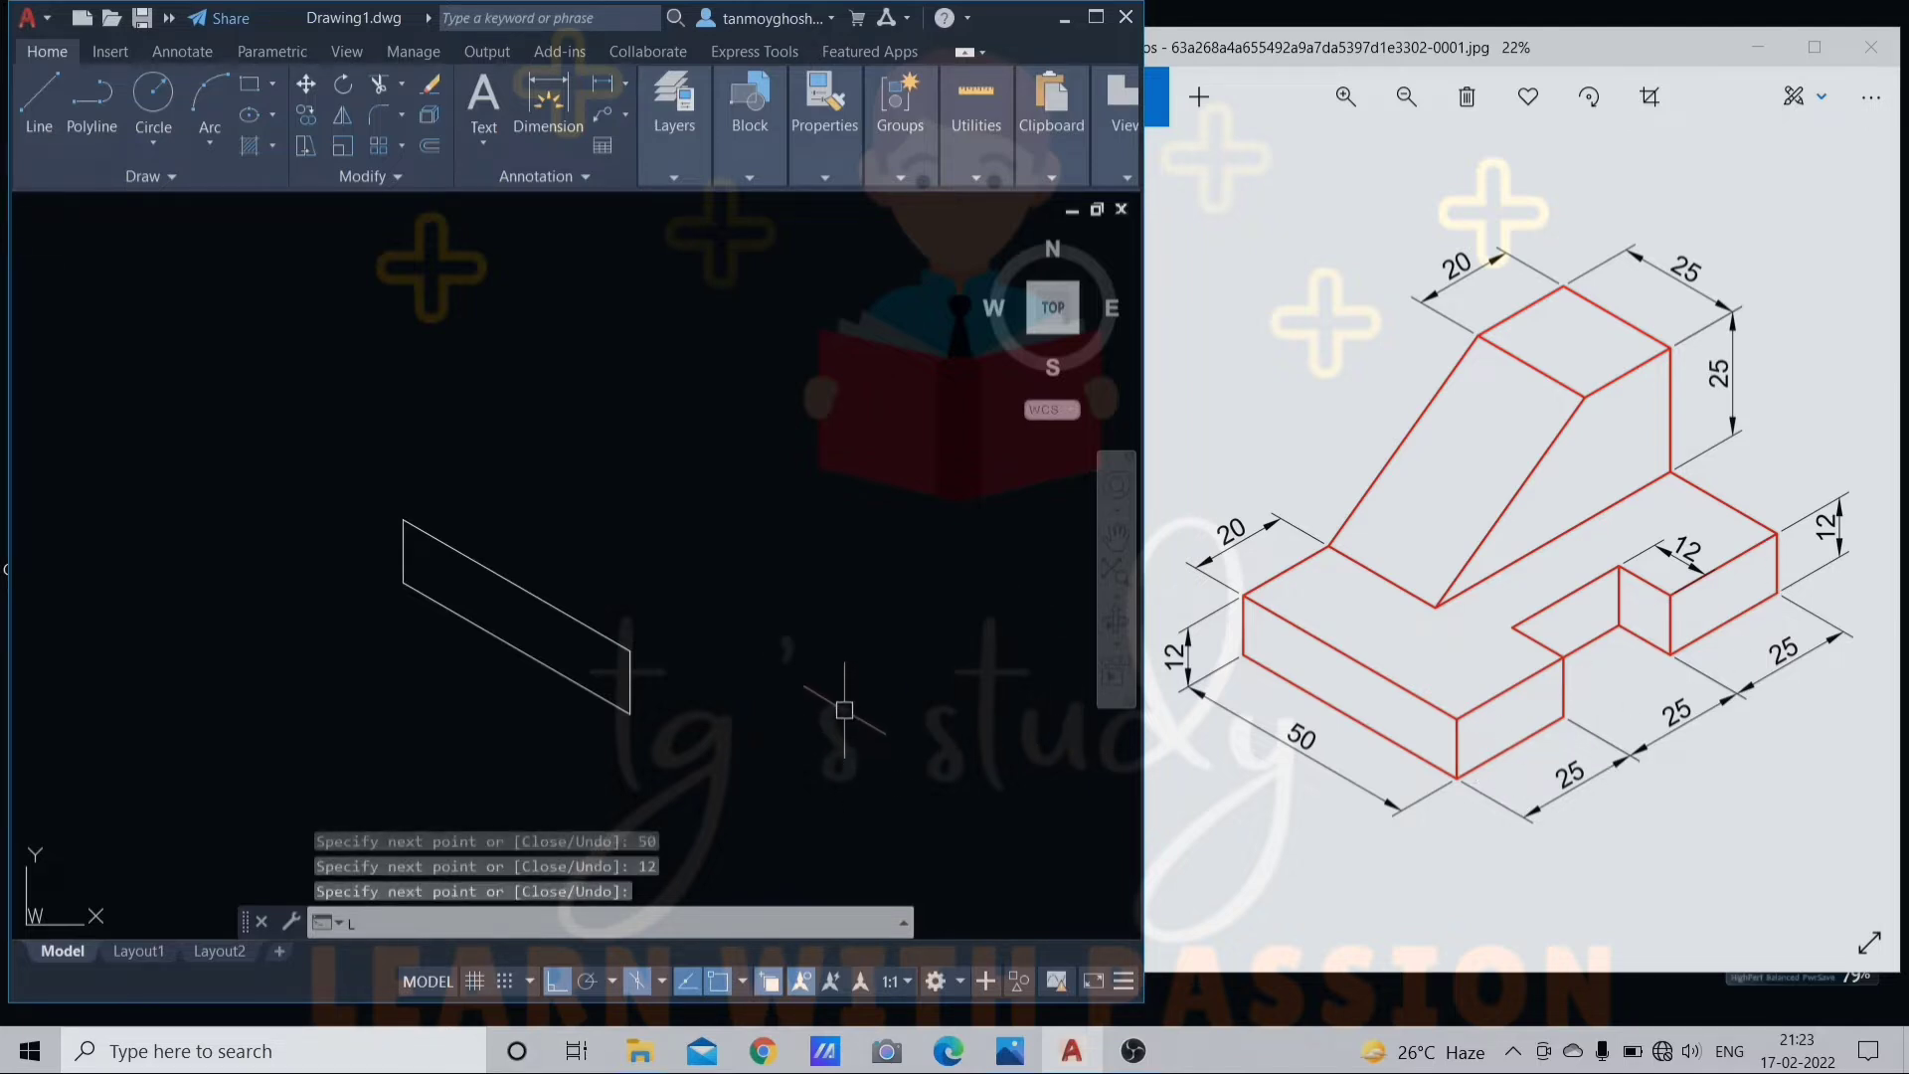
{"action": "key", "text": "Return"}
{"action": "left_click", "coordinate": [630, 713]}
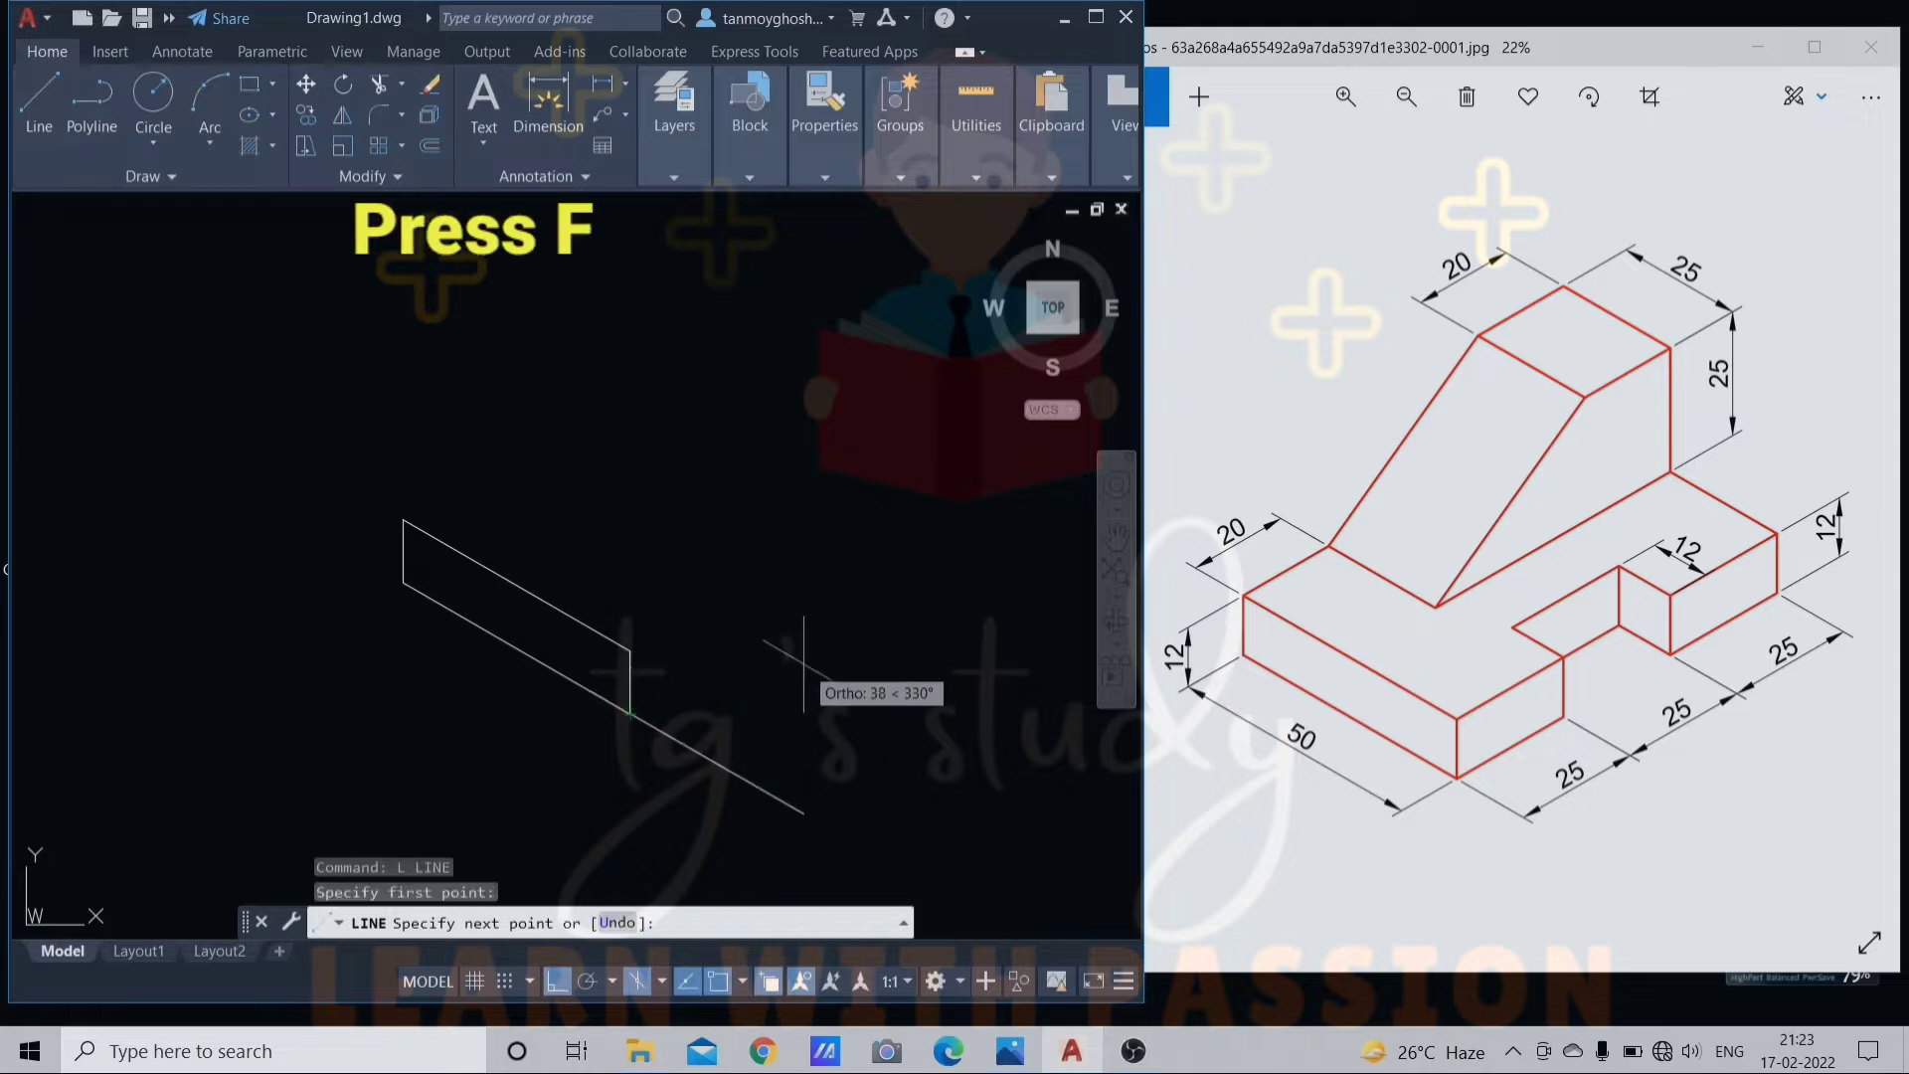
{"action": "key", "text": "F5"}
{"action": "type", "text": "25"}
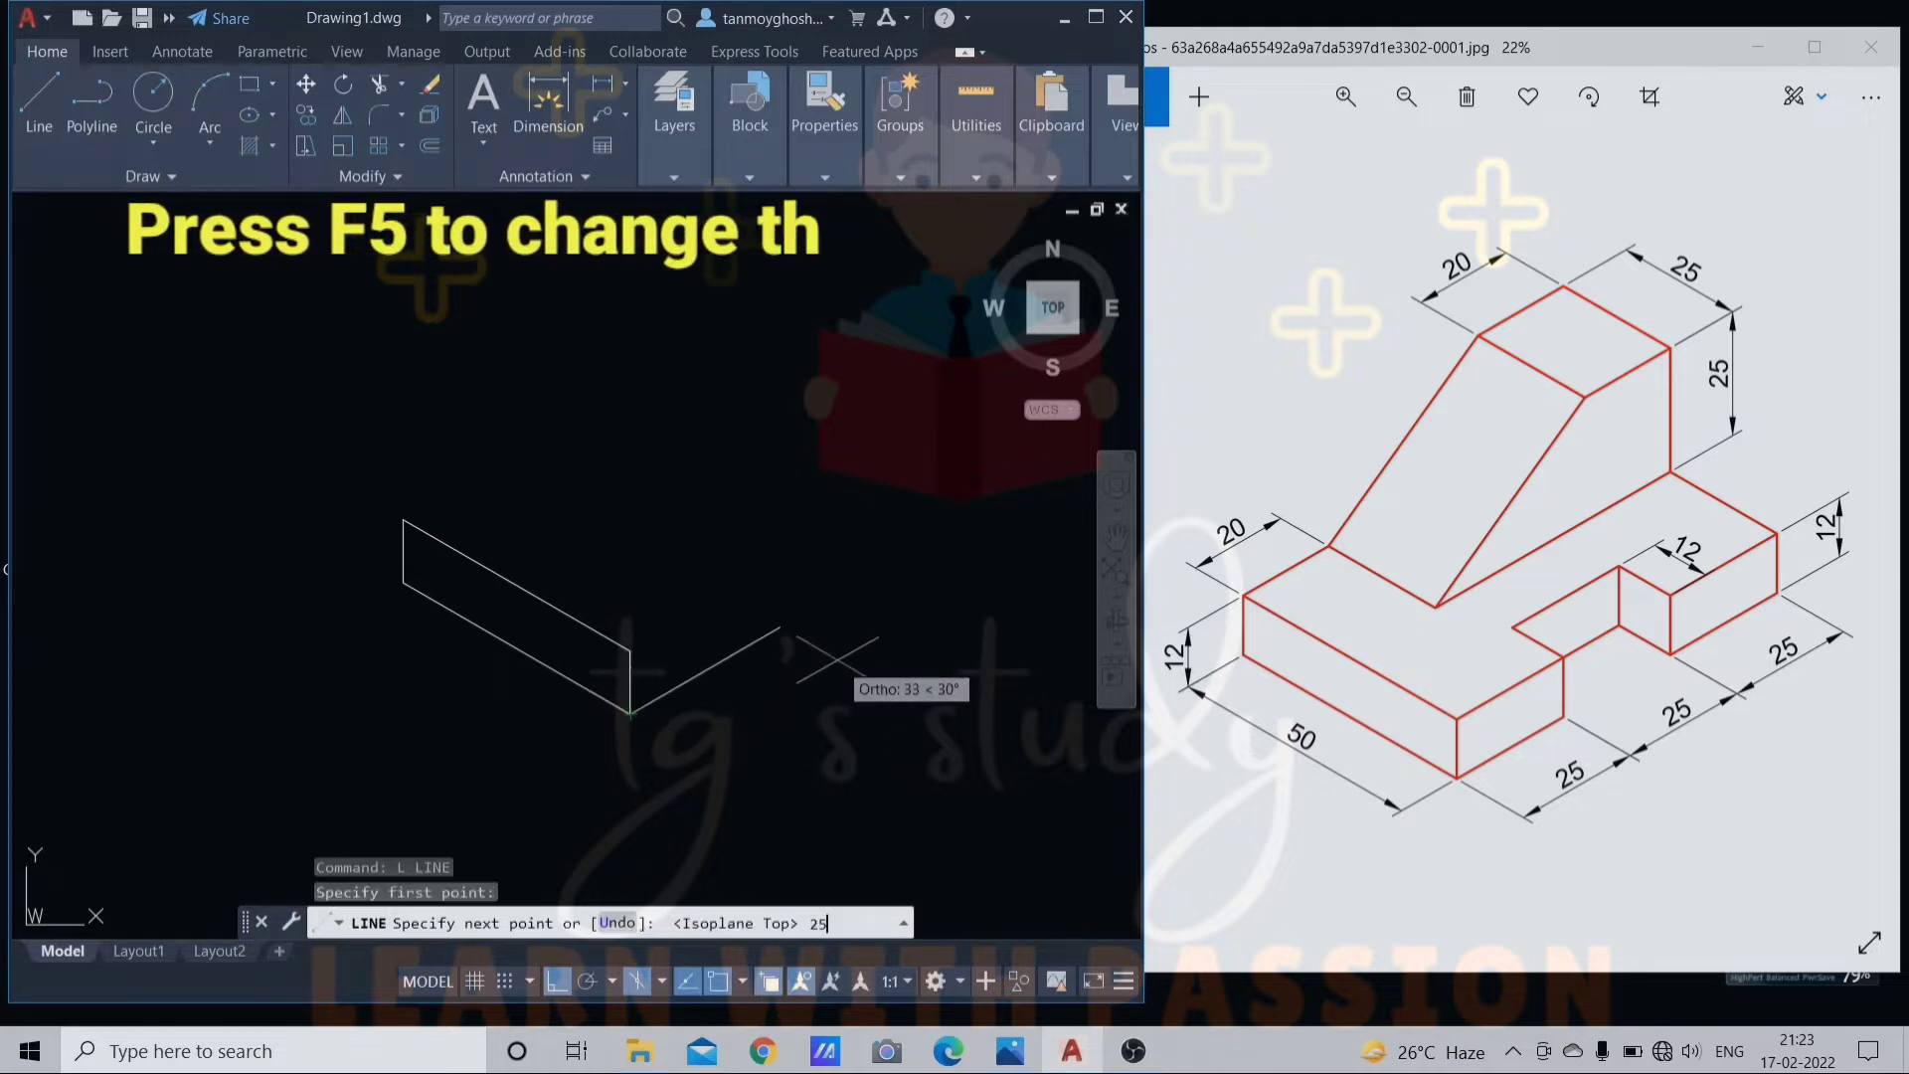
{"action": "key", "text": "Return"}
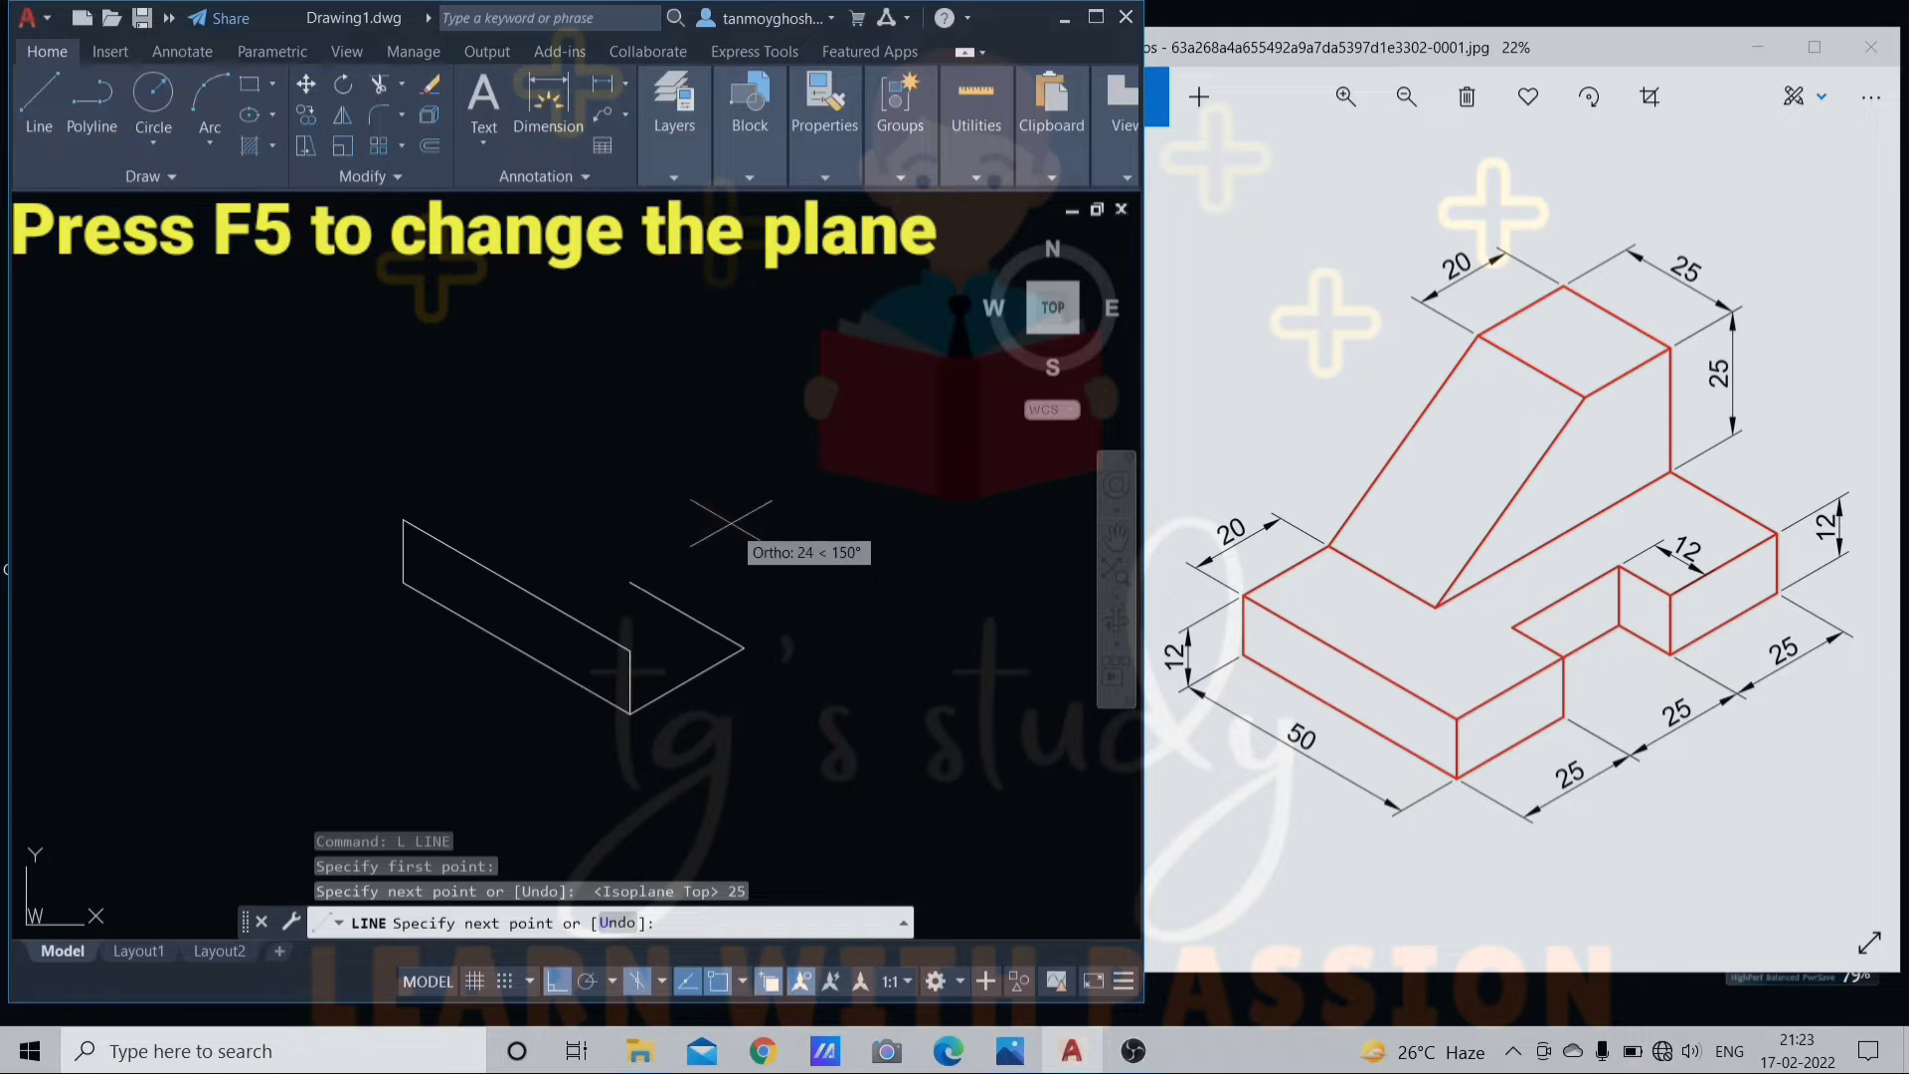
{"action": "key", "text": "F5"}
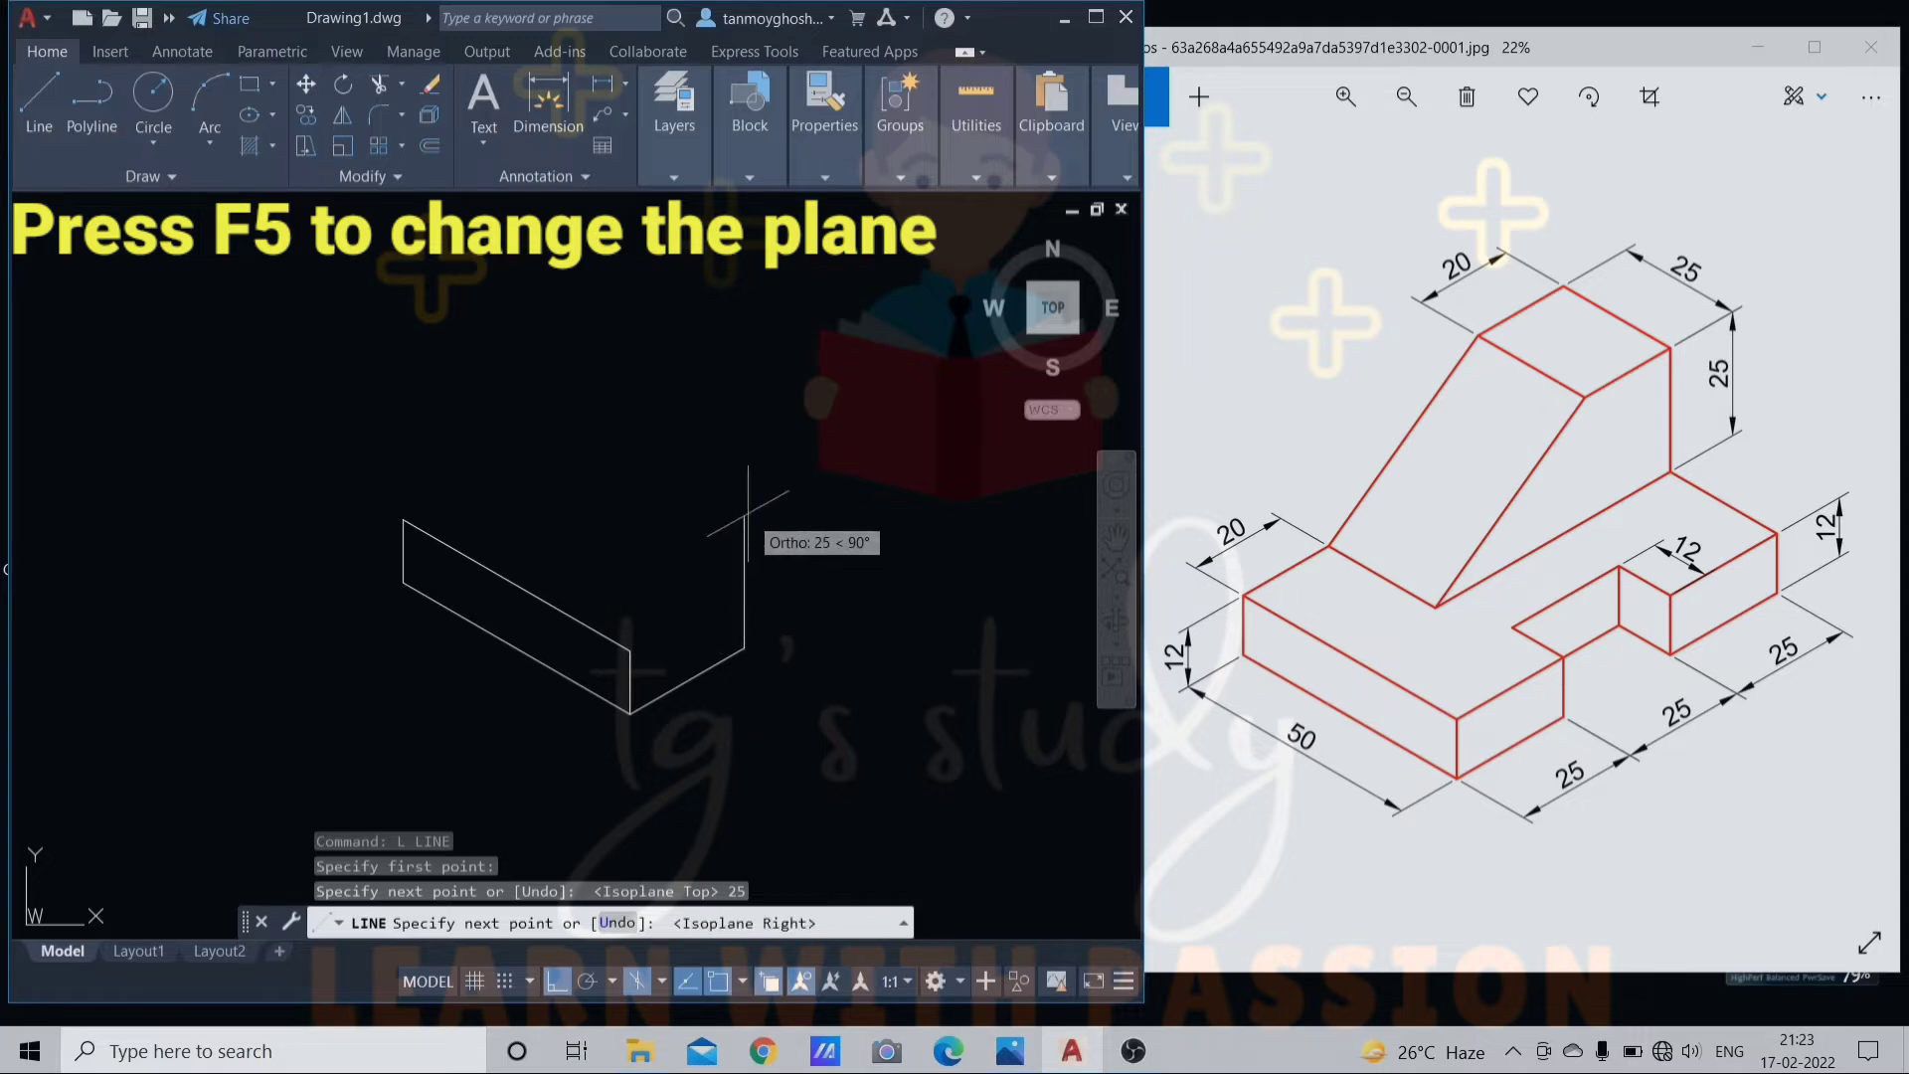
{"action": "type", "text": "12"}
{"action": "key", "text": "Return"}
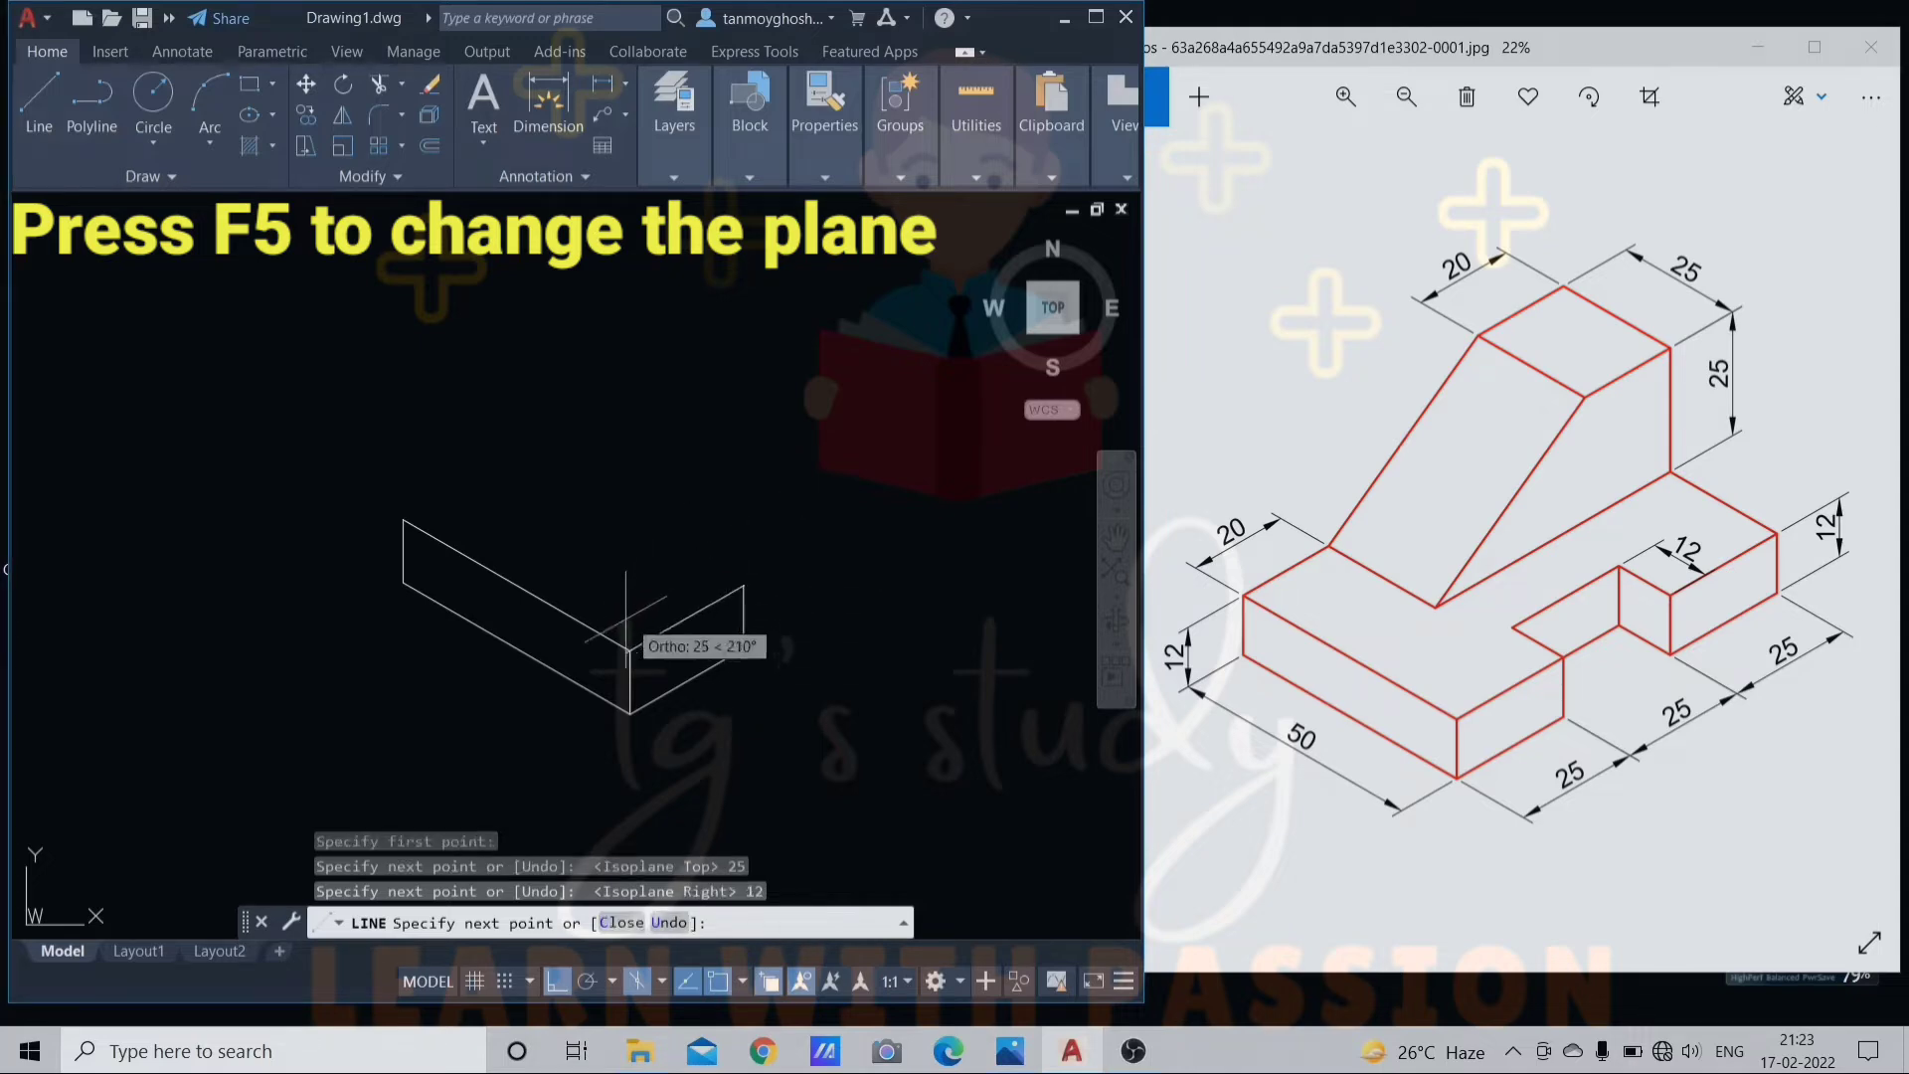
{"action": "left_click", "coordinate": [631, 652]}
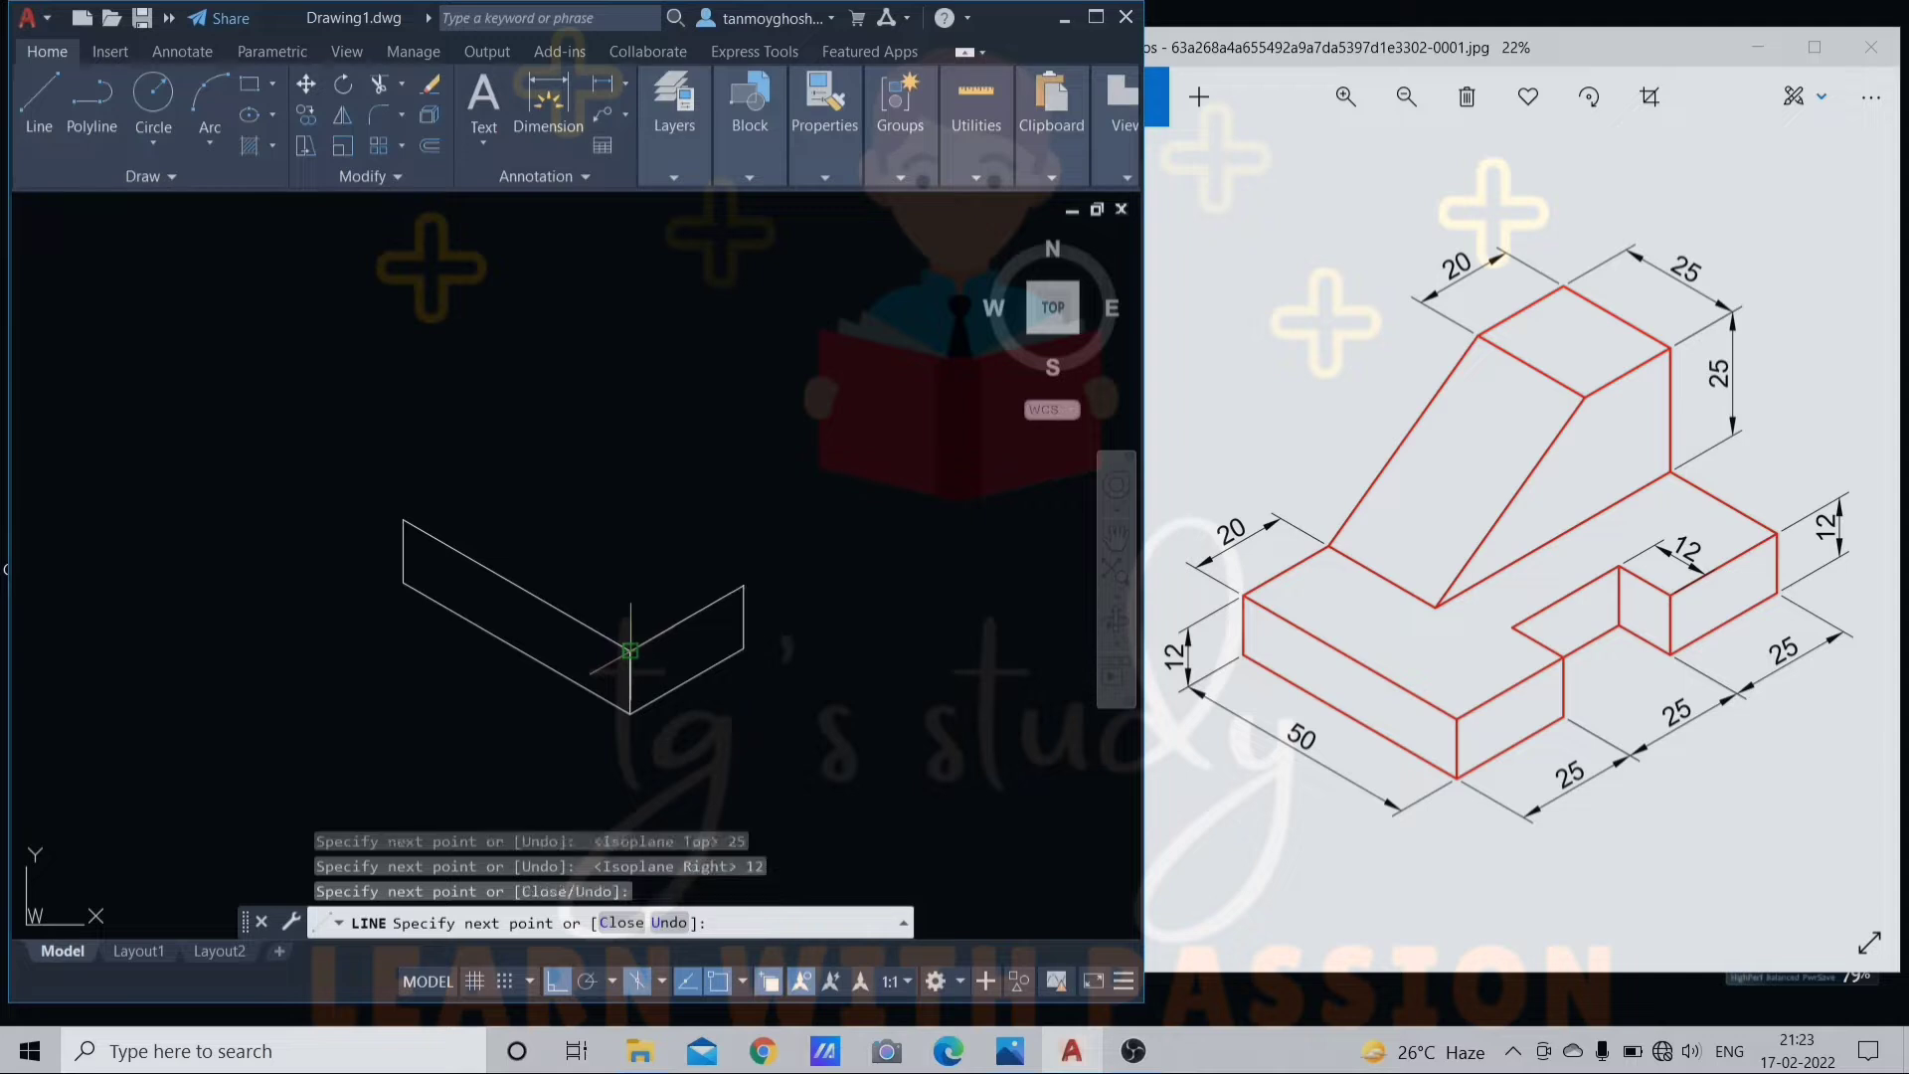
{"action": "key", "text": "Escape"}
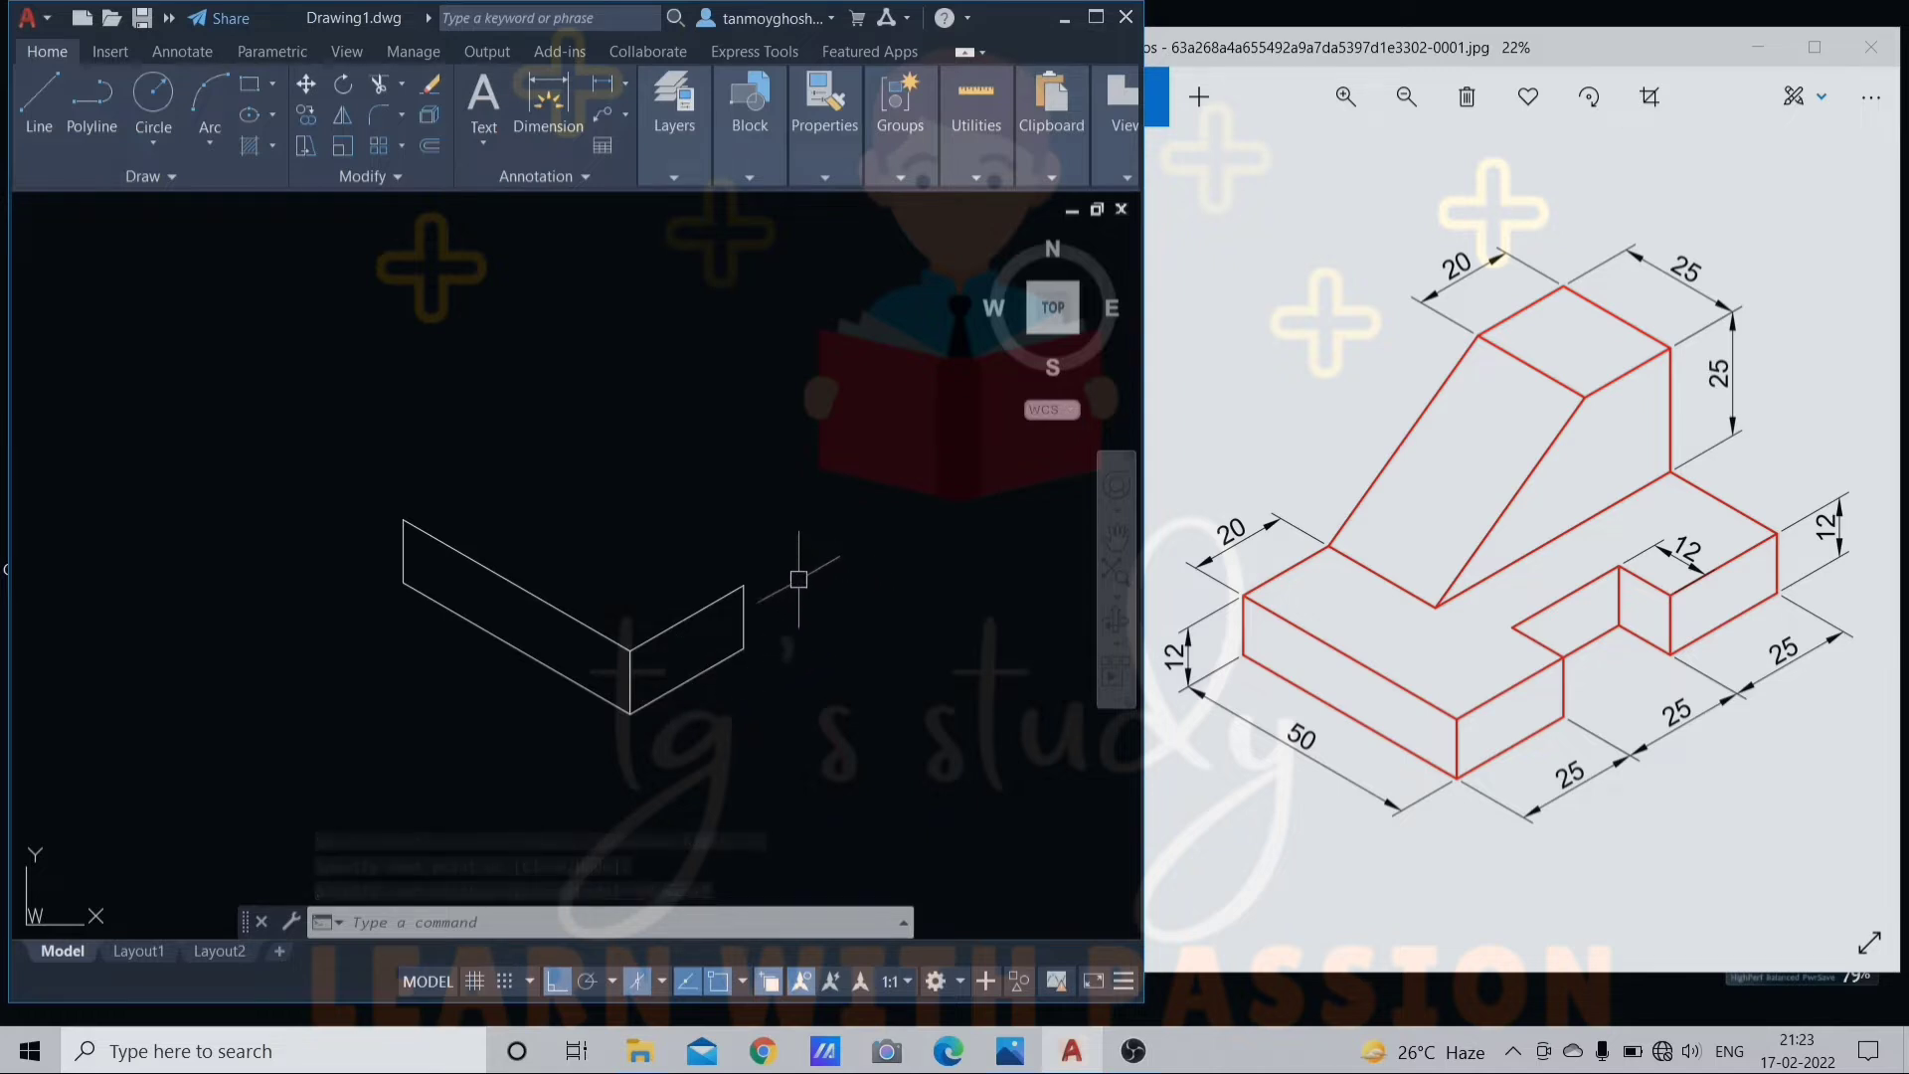
From the right face's upper far corner, draw the first notch edges: 12 mm at 150°, and 25 mm at 30° on the top isoplane.
{"action": "type", "text": "l"}
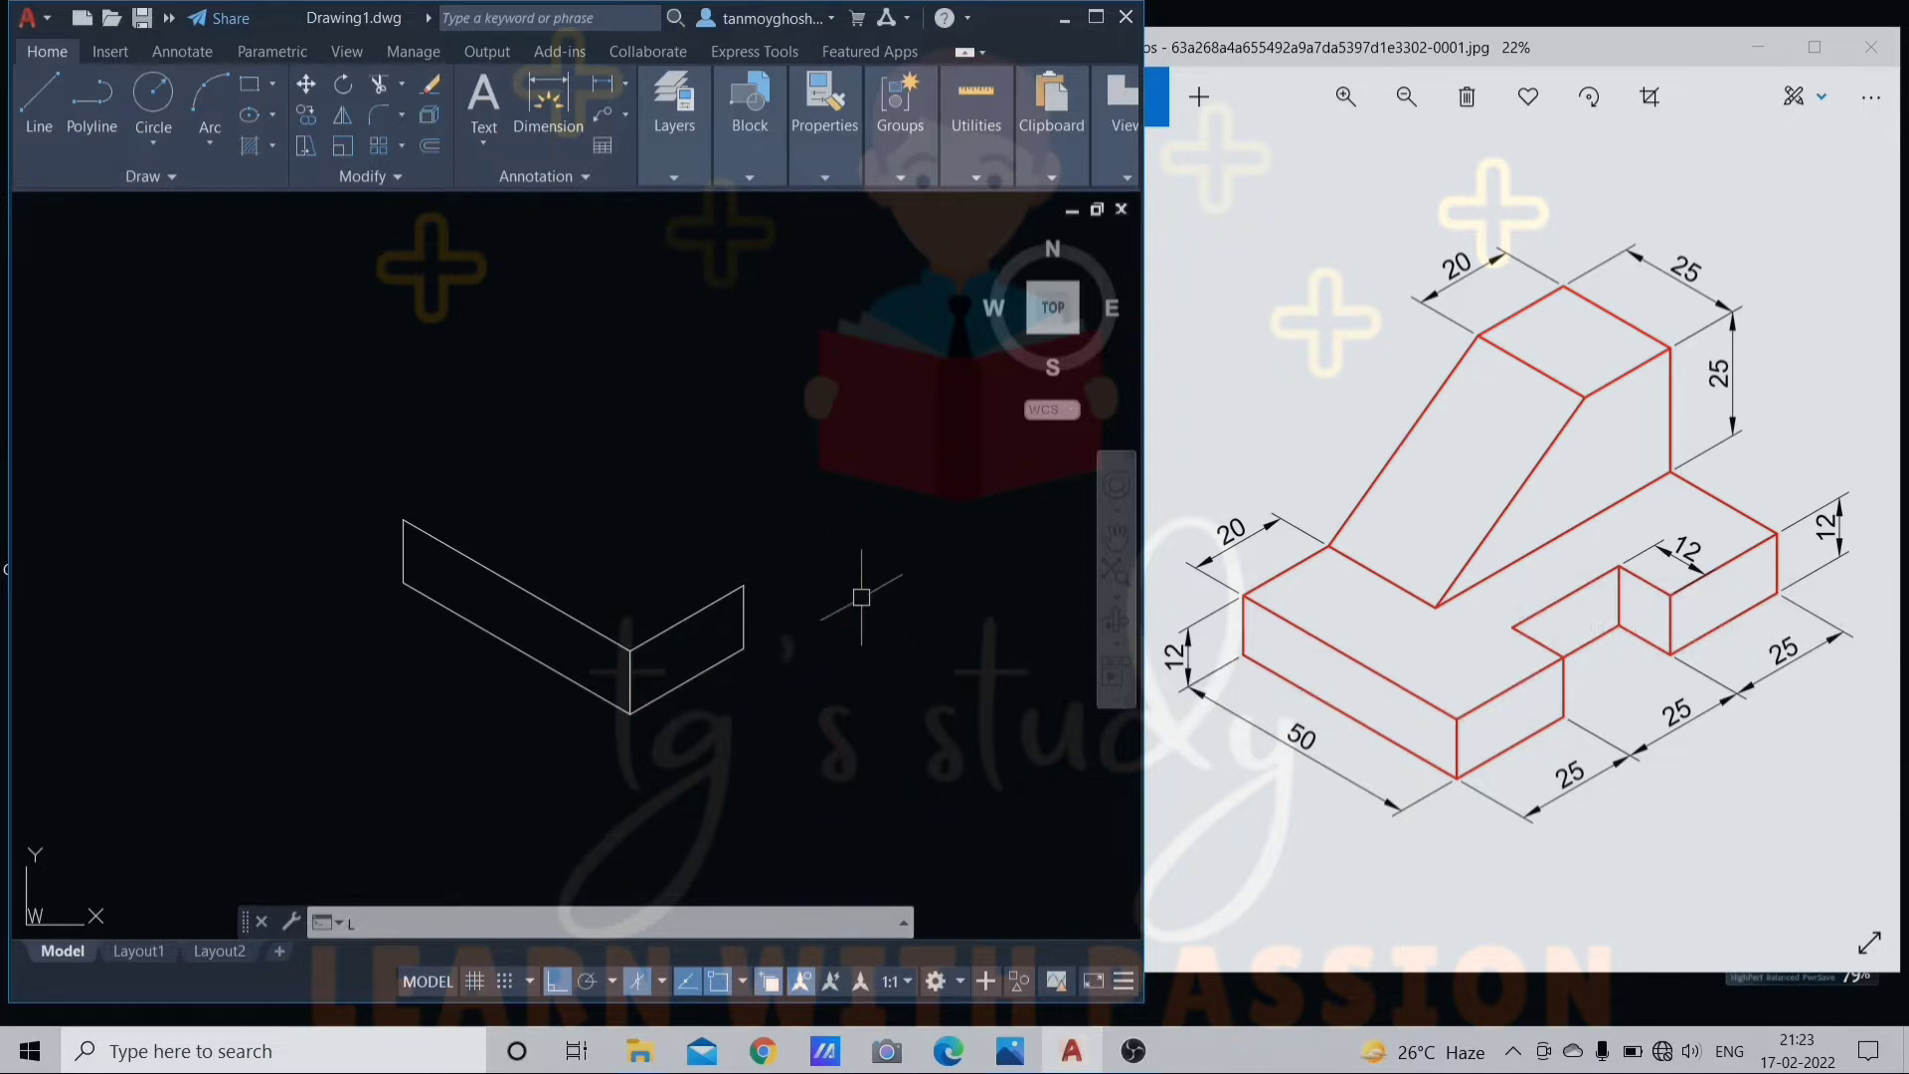
{"action": "key", "text": "Return"}
{"action": "left_click", "coordinate": [744, 584]}
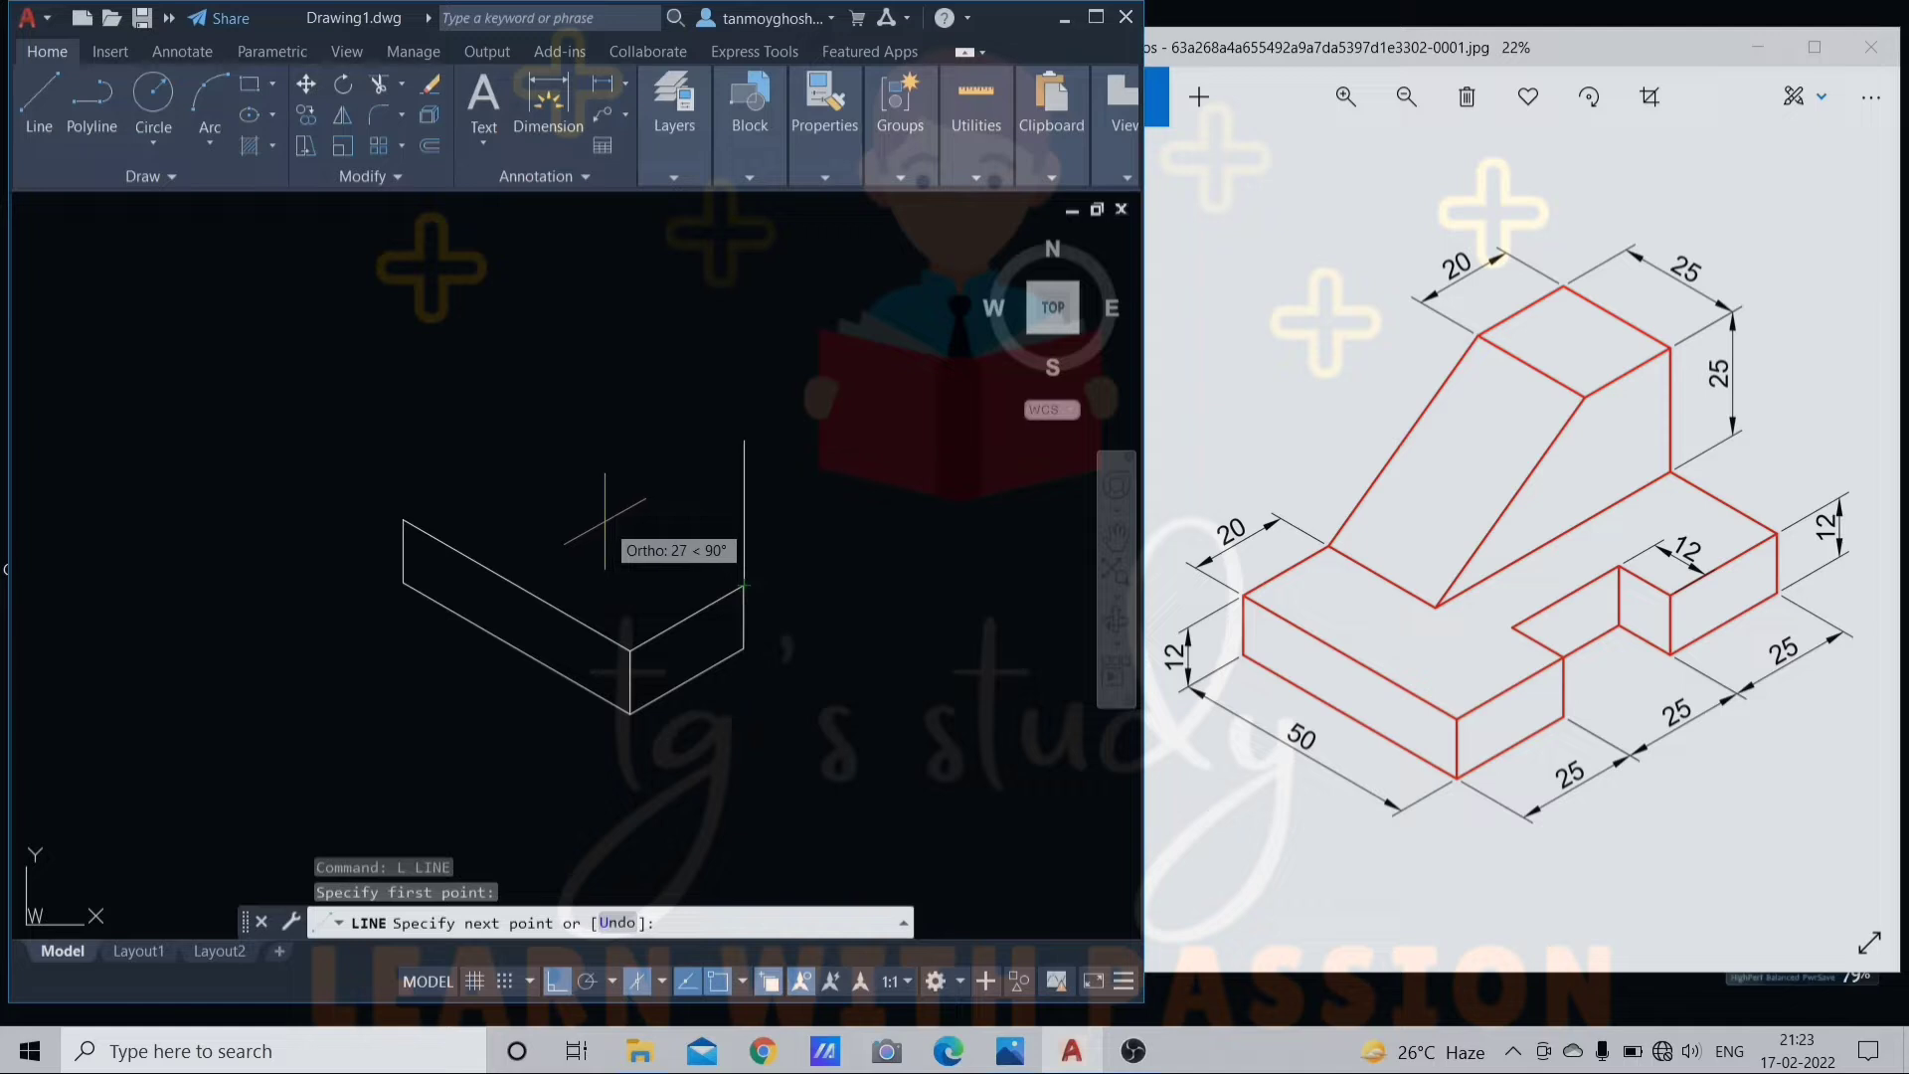
{"action": "key", "text": "F5"}
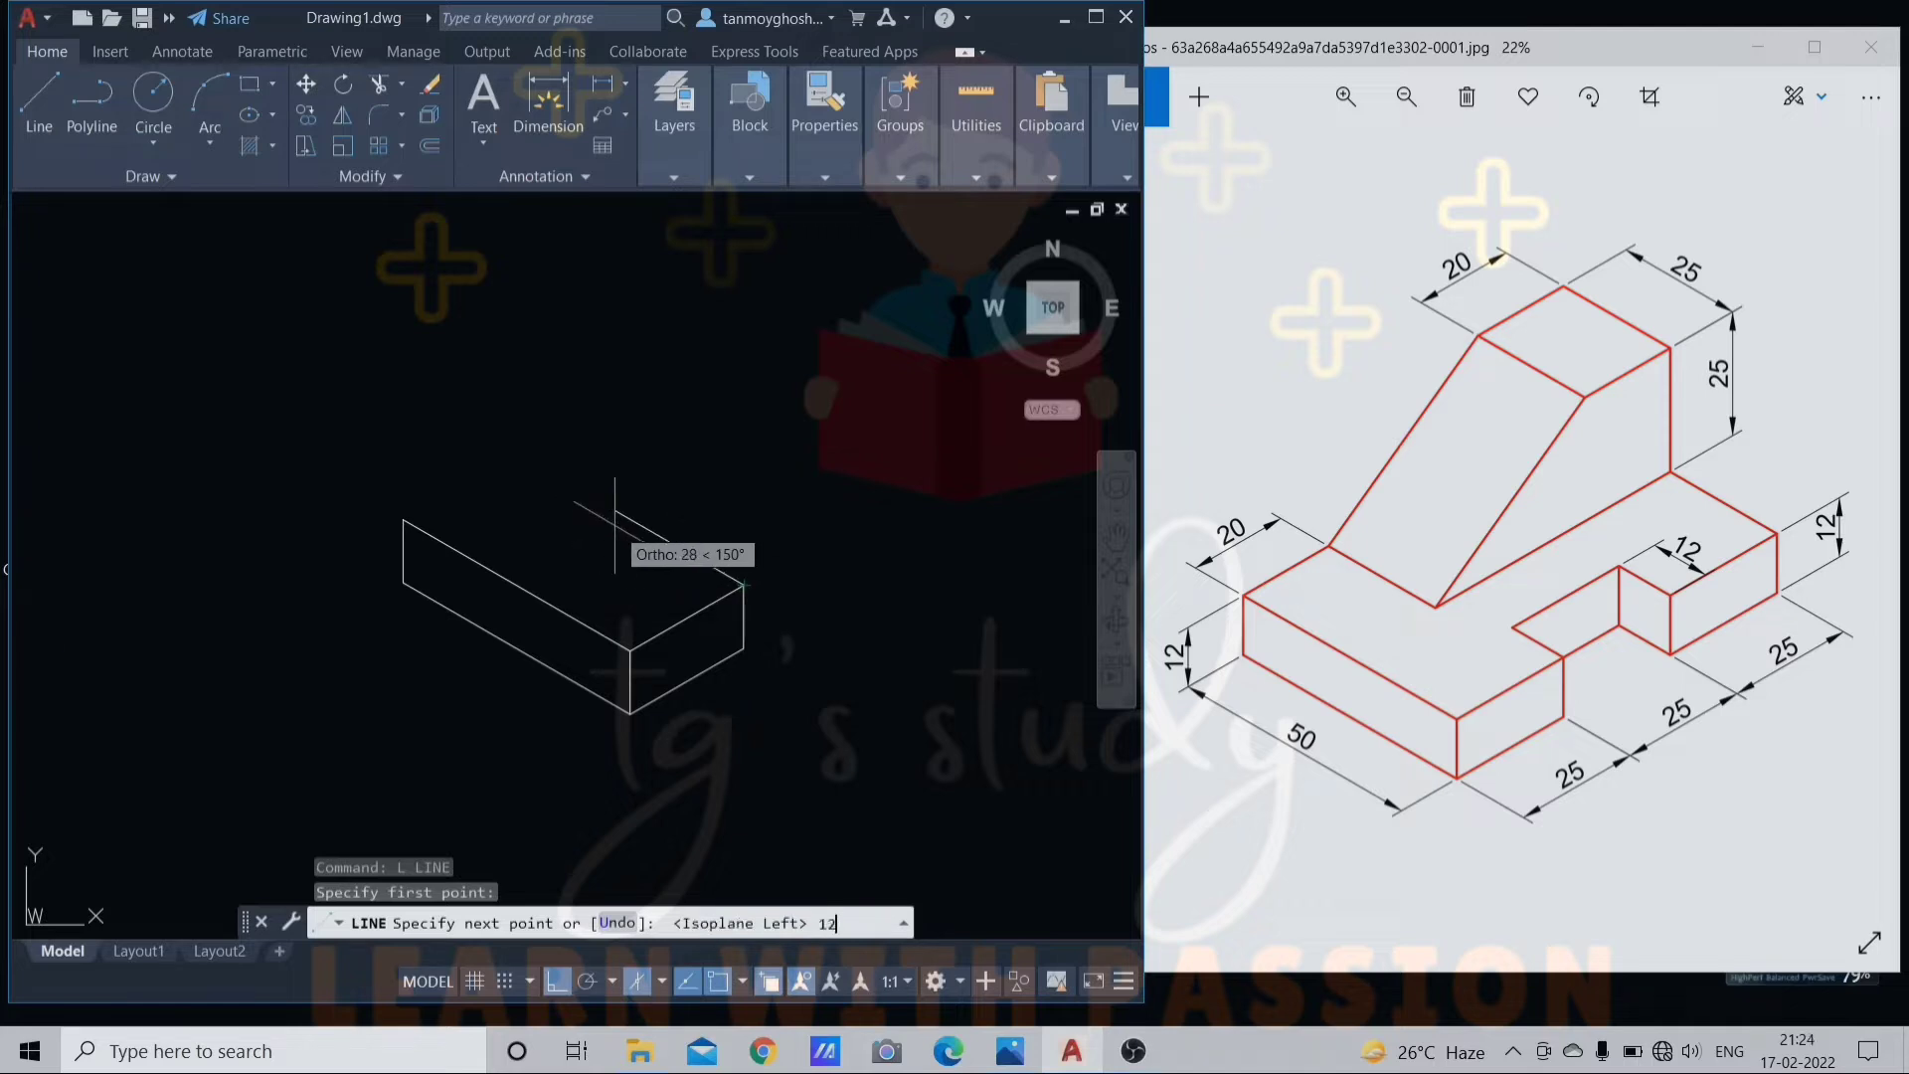
{"action": "type", "text": "12"}
{"action": "key", "text": "Return"}
{"action": "middle_click_drag", "start_coordinate": [887, 451], "coordinate": [755, 500]}
{"action": "key", "text": "F5"}
{"action": "type", "text": "2"}
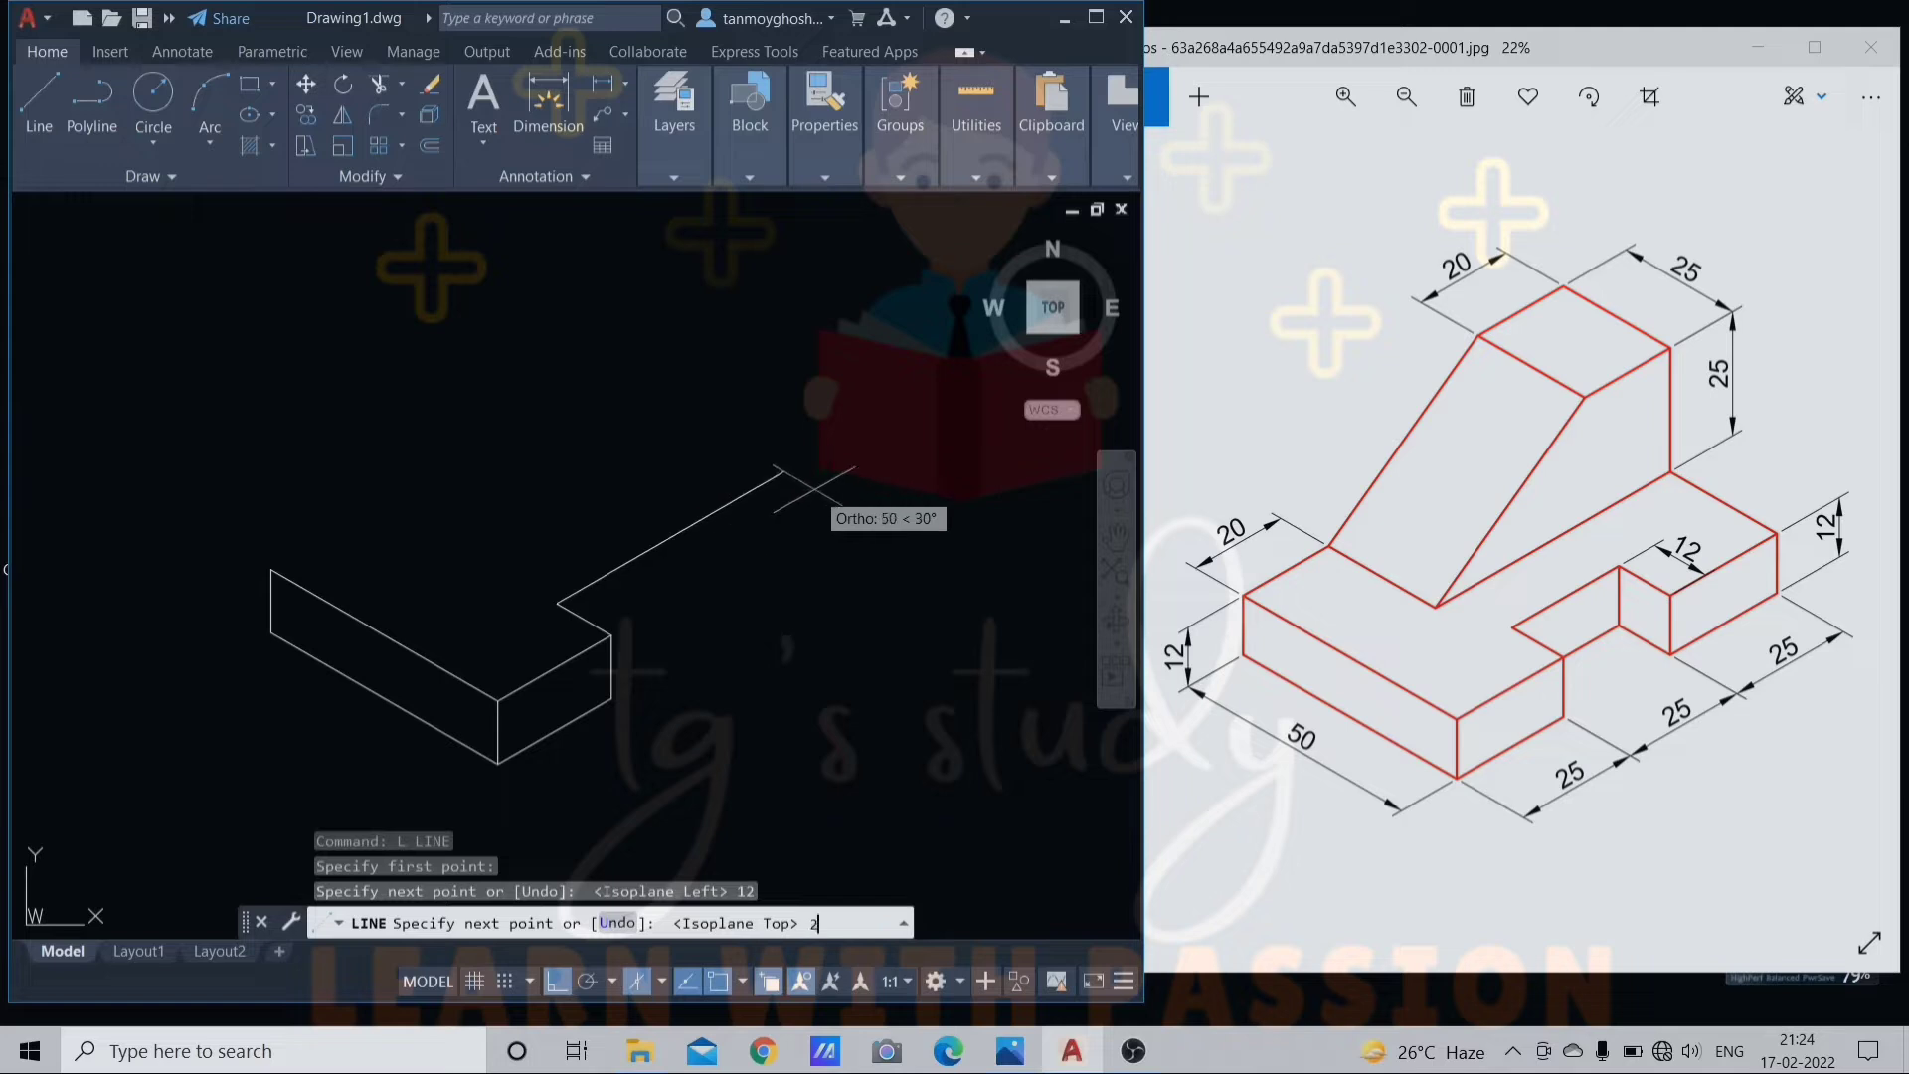
{"action": "type", "text": "5"}
{"action": "key", "text": "Return"}
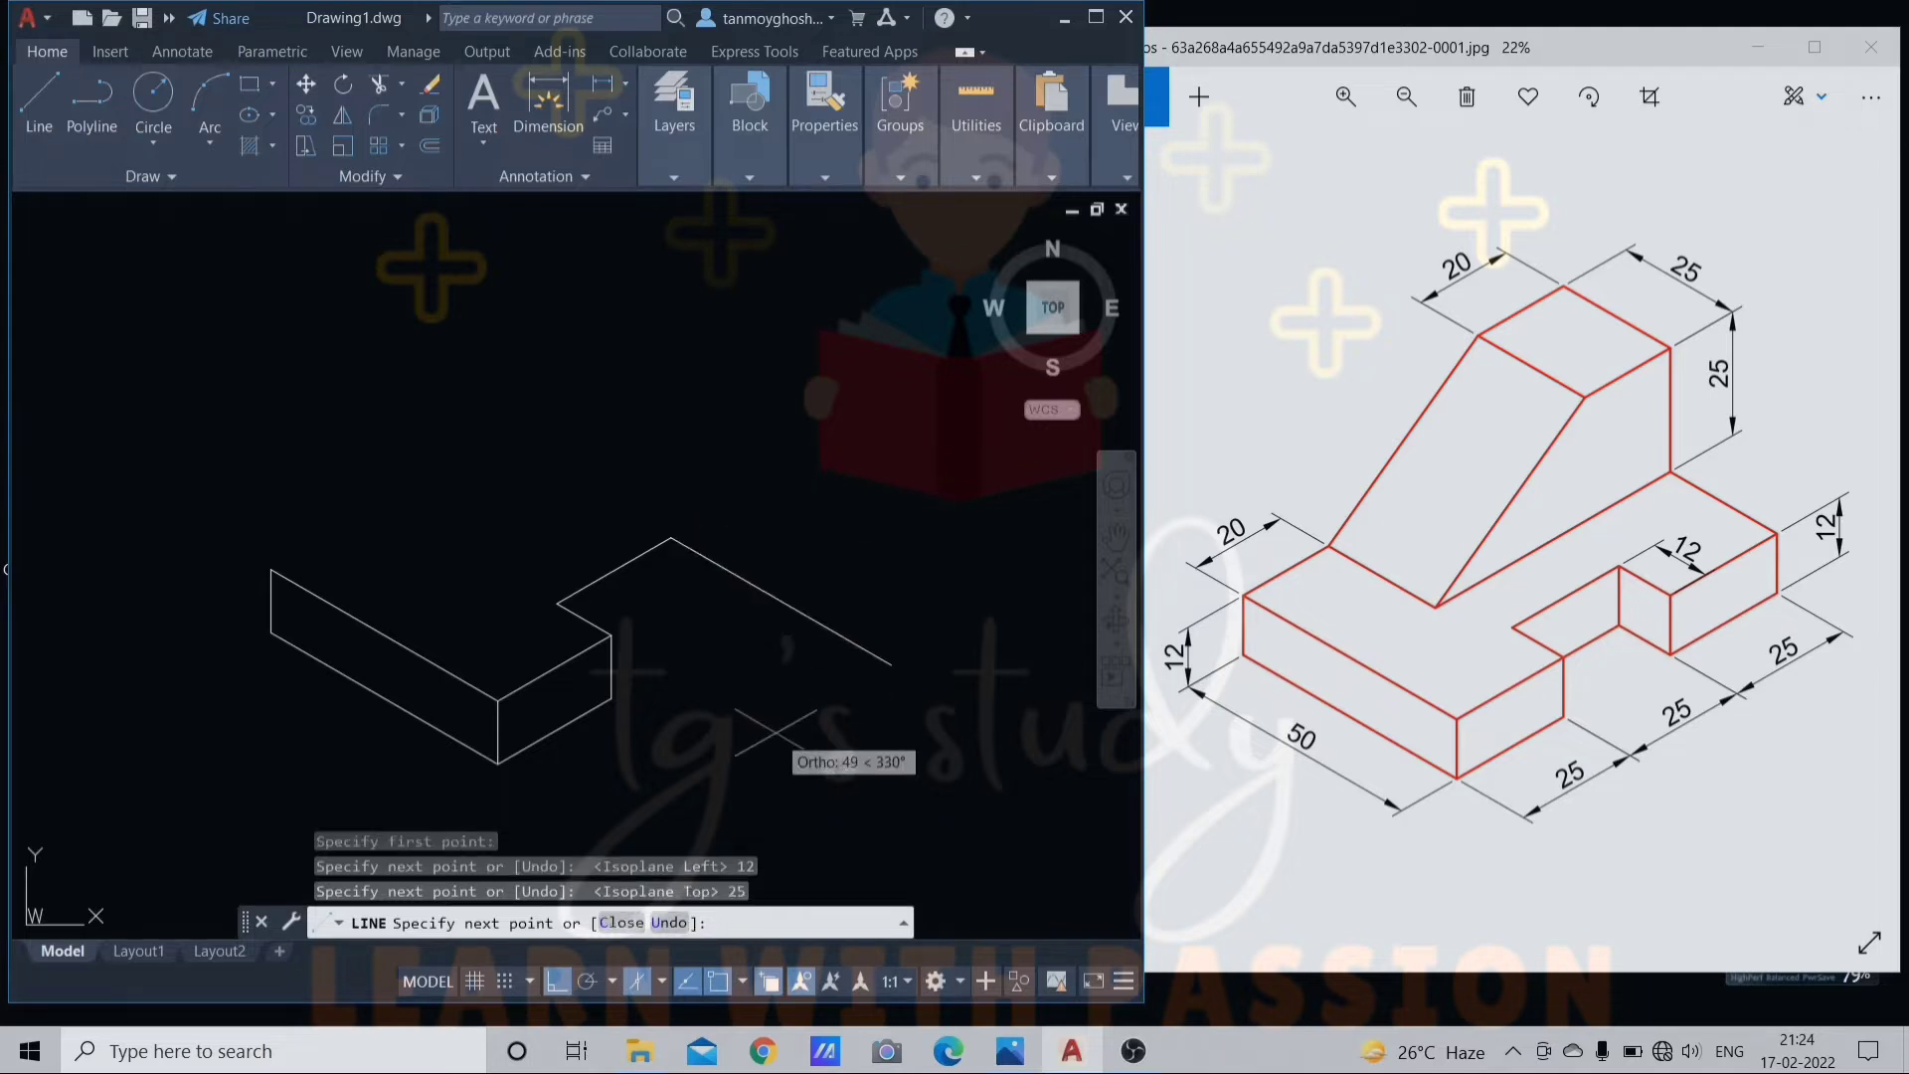
Continue the top outline with a 12 mm segment at 330° and a 25 mm segment at 30°, and end the line.
{"action": "type", "text": "12"}
{"action": "key", "text": "Return"}
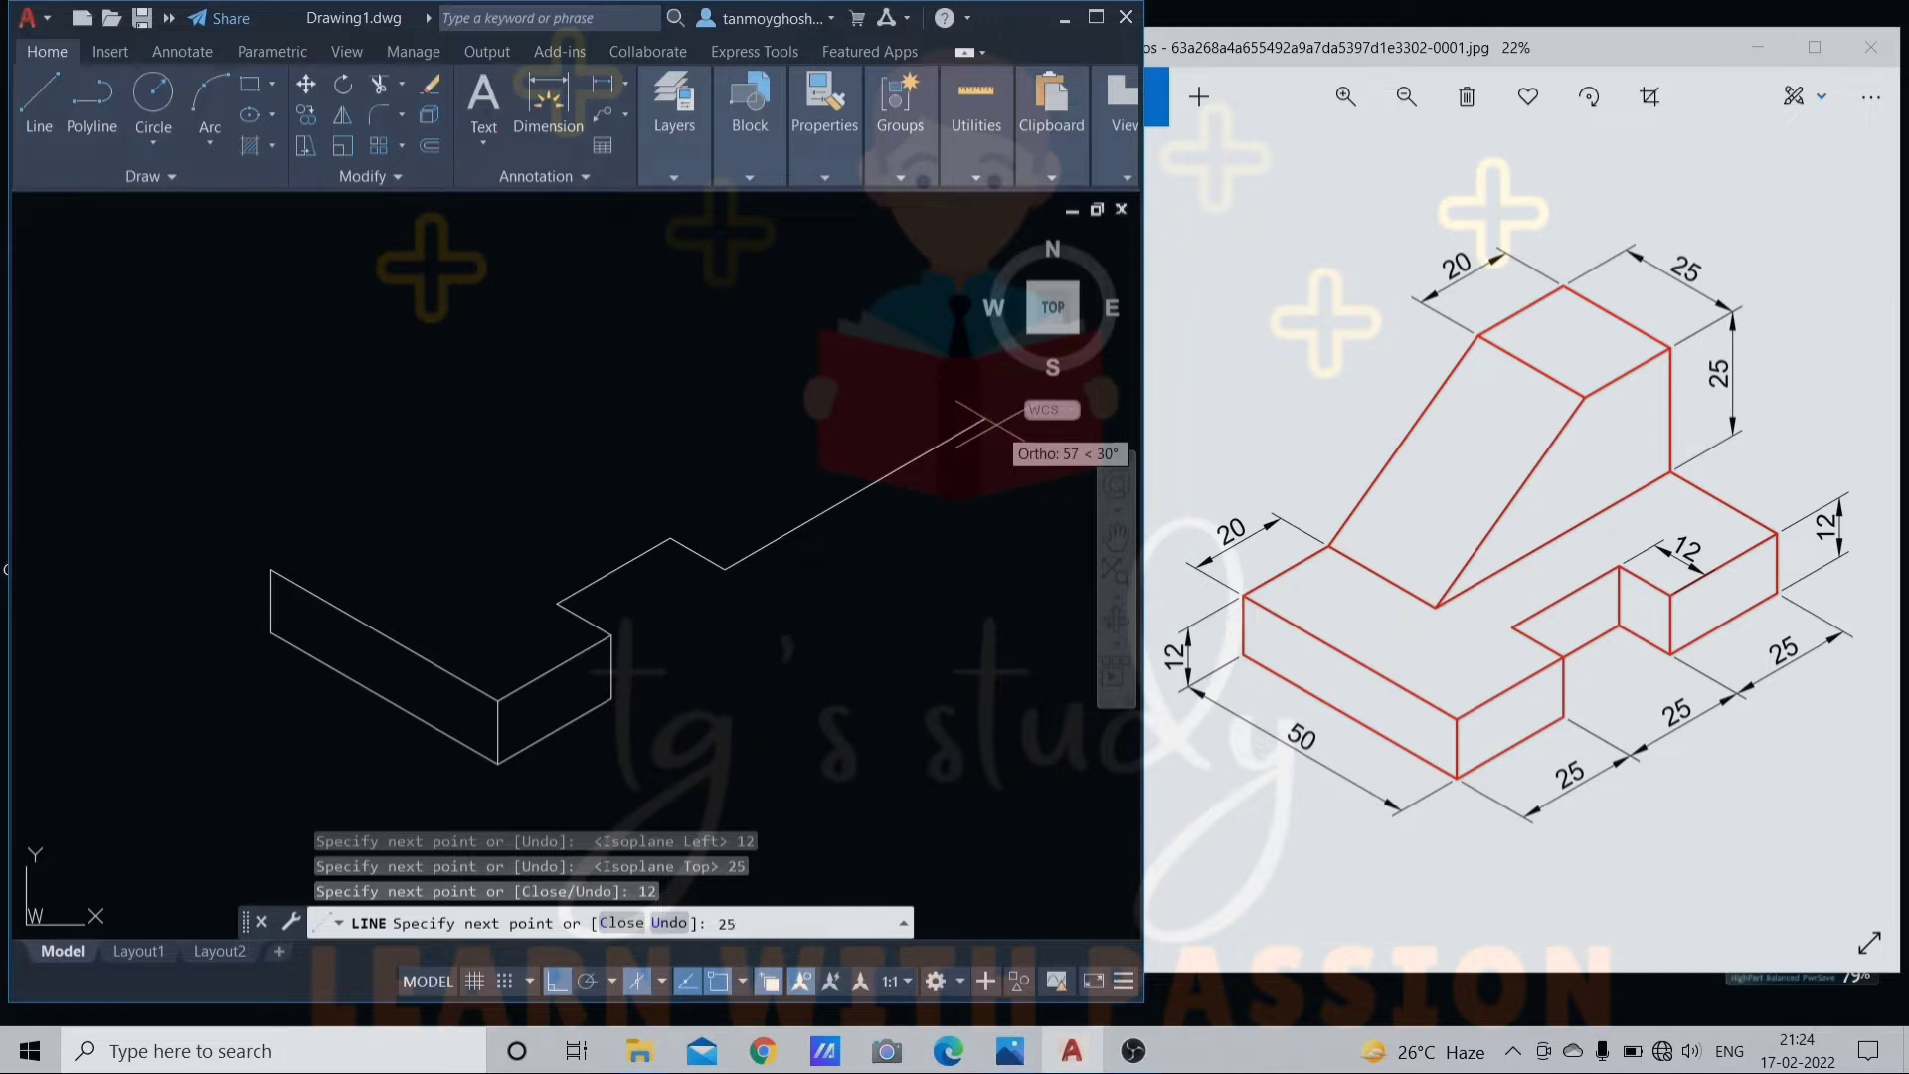
{"action": "key", "text": "Return"}
{"action": "key", "text": "Escape"}
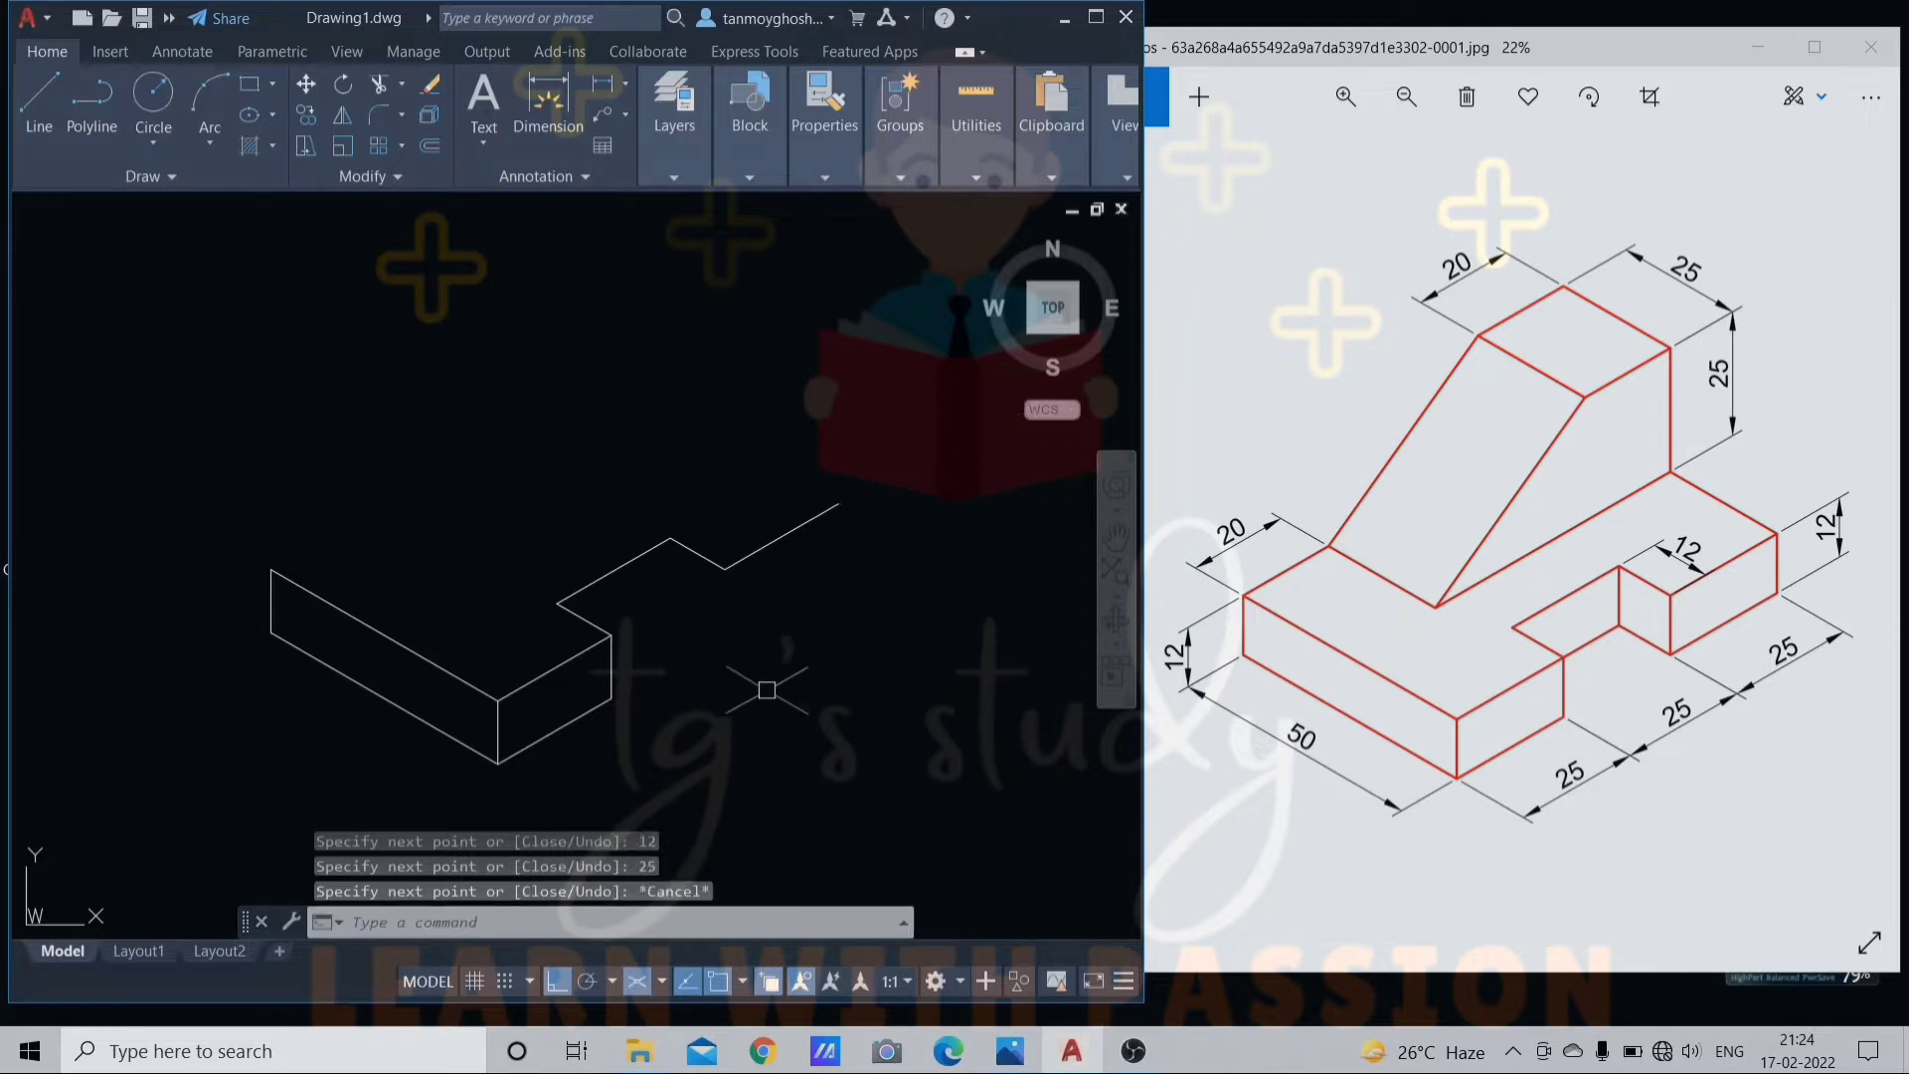
Copy the right face's two vertical edges and bottom edge from its upper far corner to the end of the outline's last segment.
{"action": "left_click", "coordinate": [613, 680]}
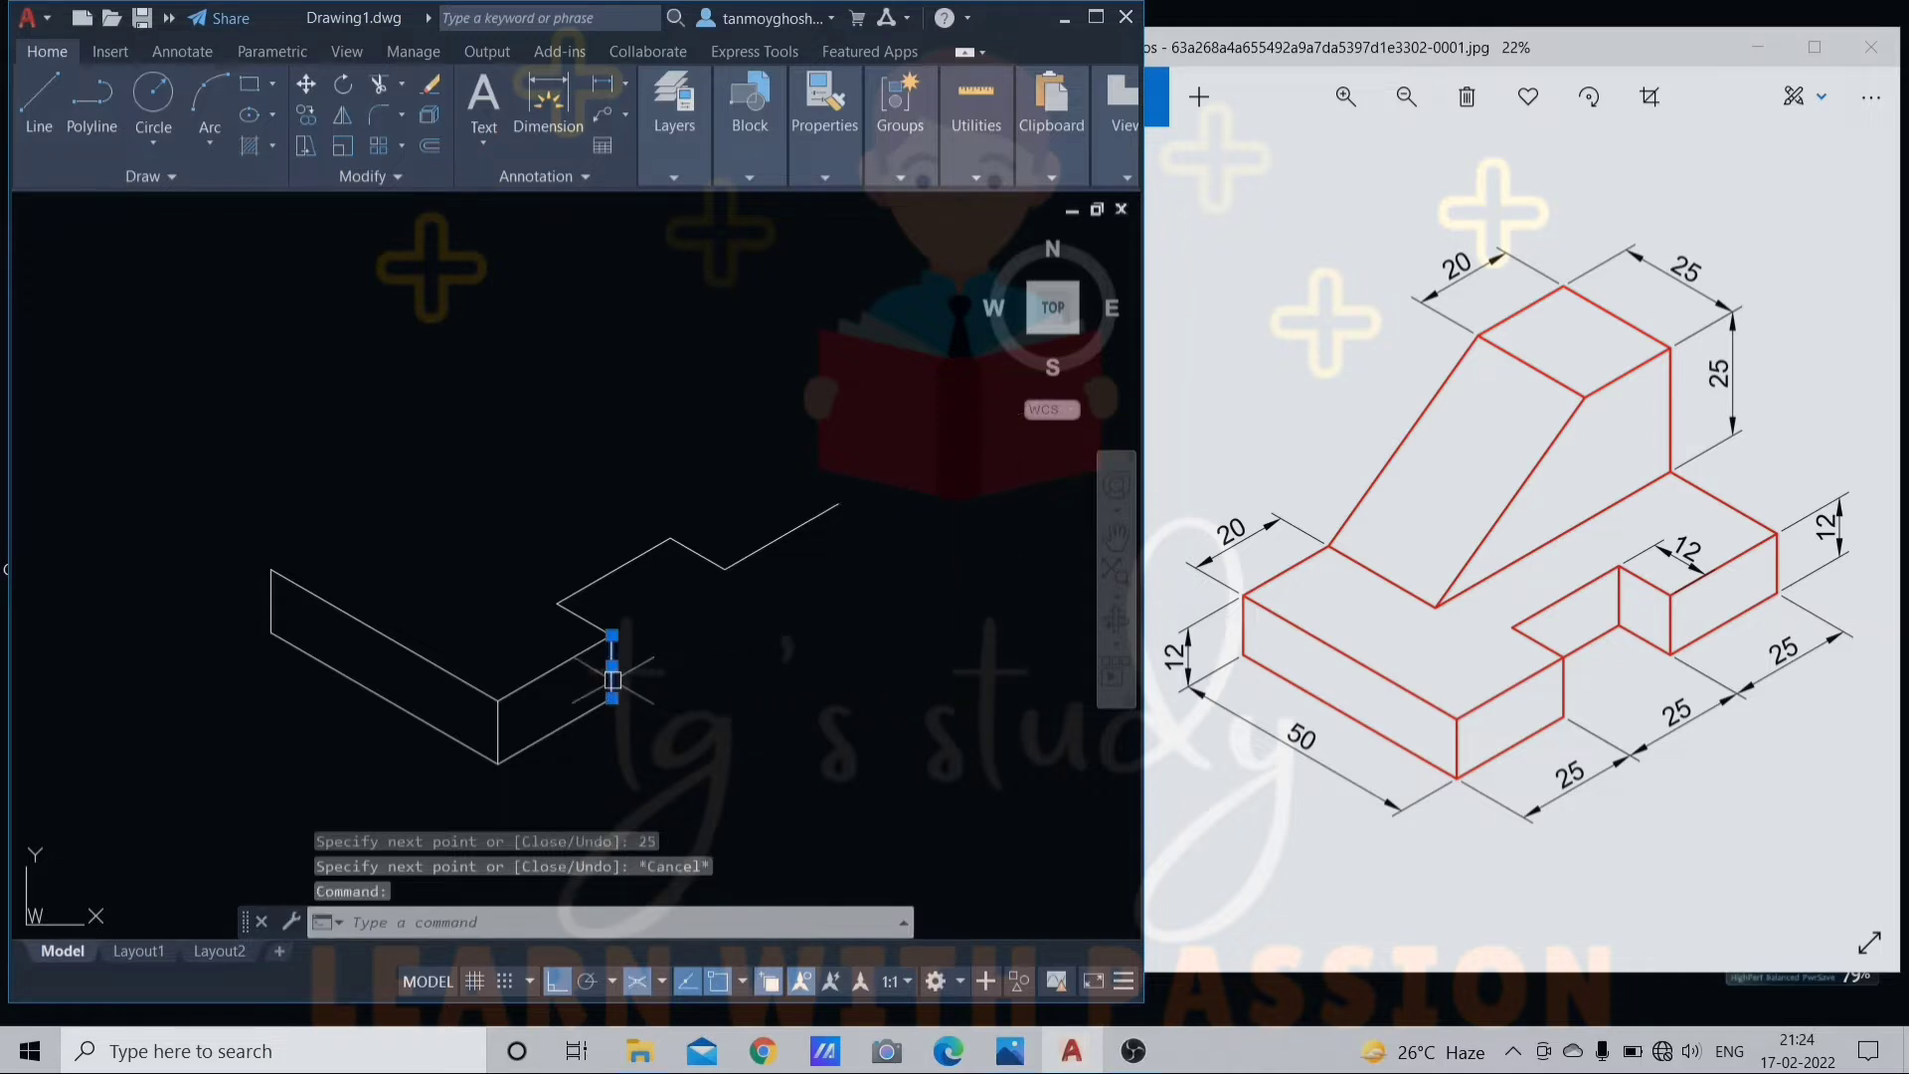
{"action": "left_click", "coordinate": [499, 724]}
{"action": "left_click", "coordinate": [553, 734]}
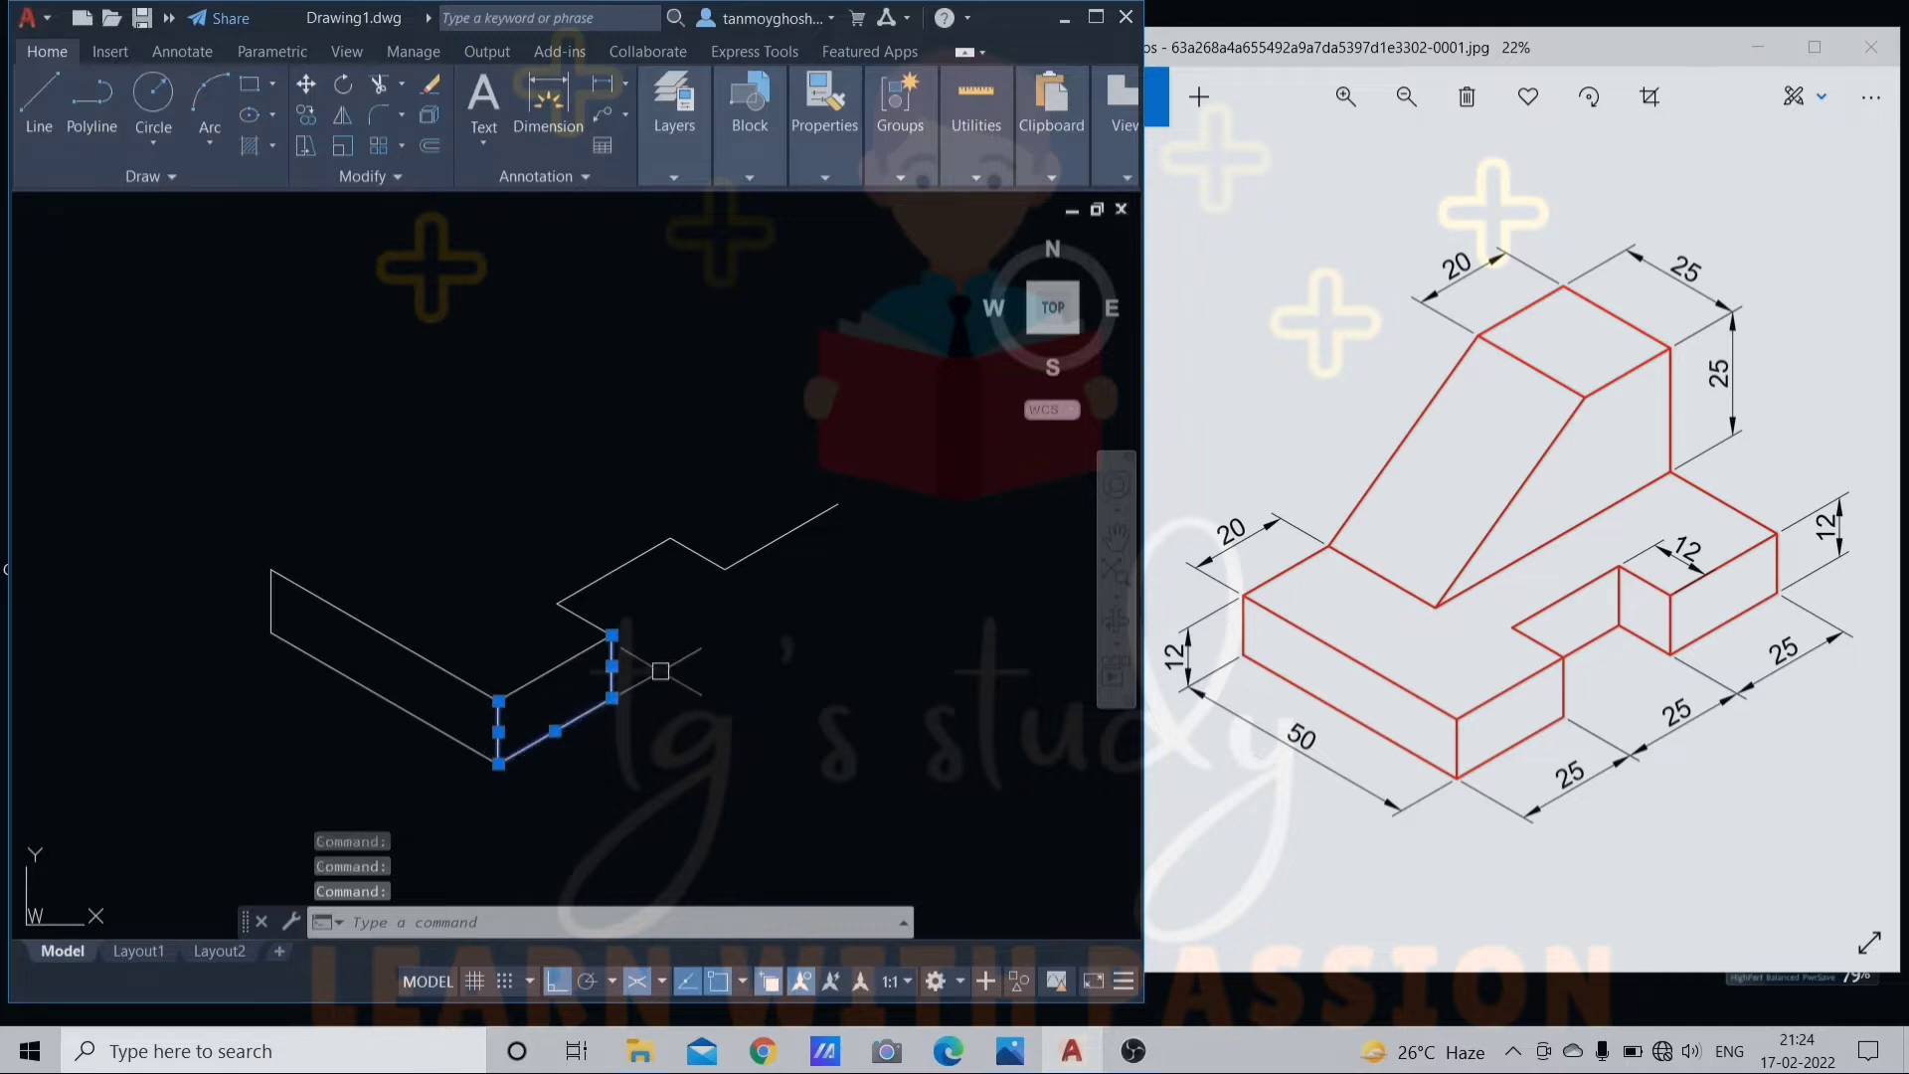
{"action": "type", "text": "co"}
{"action": "key", "text": "Return"}
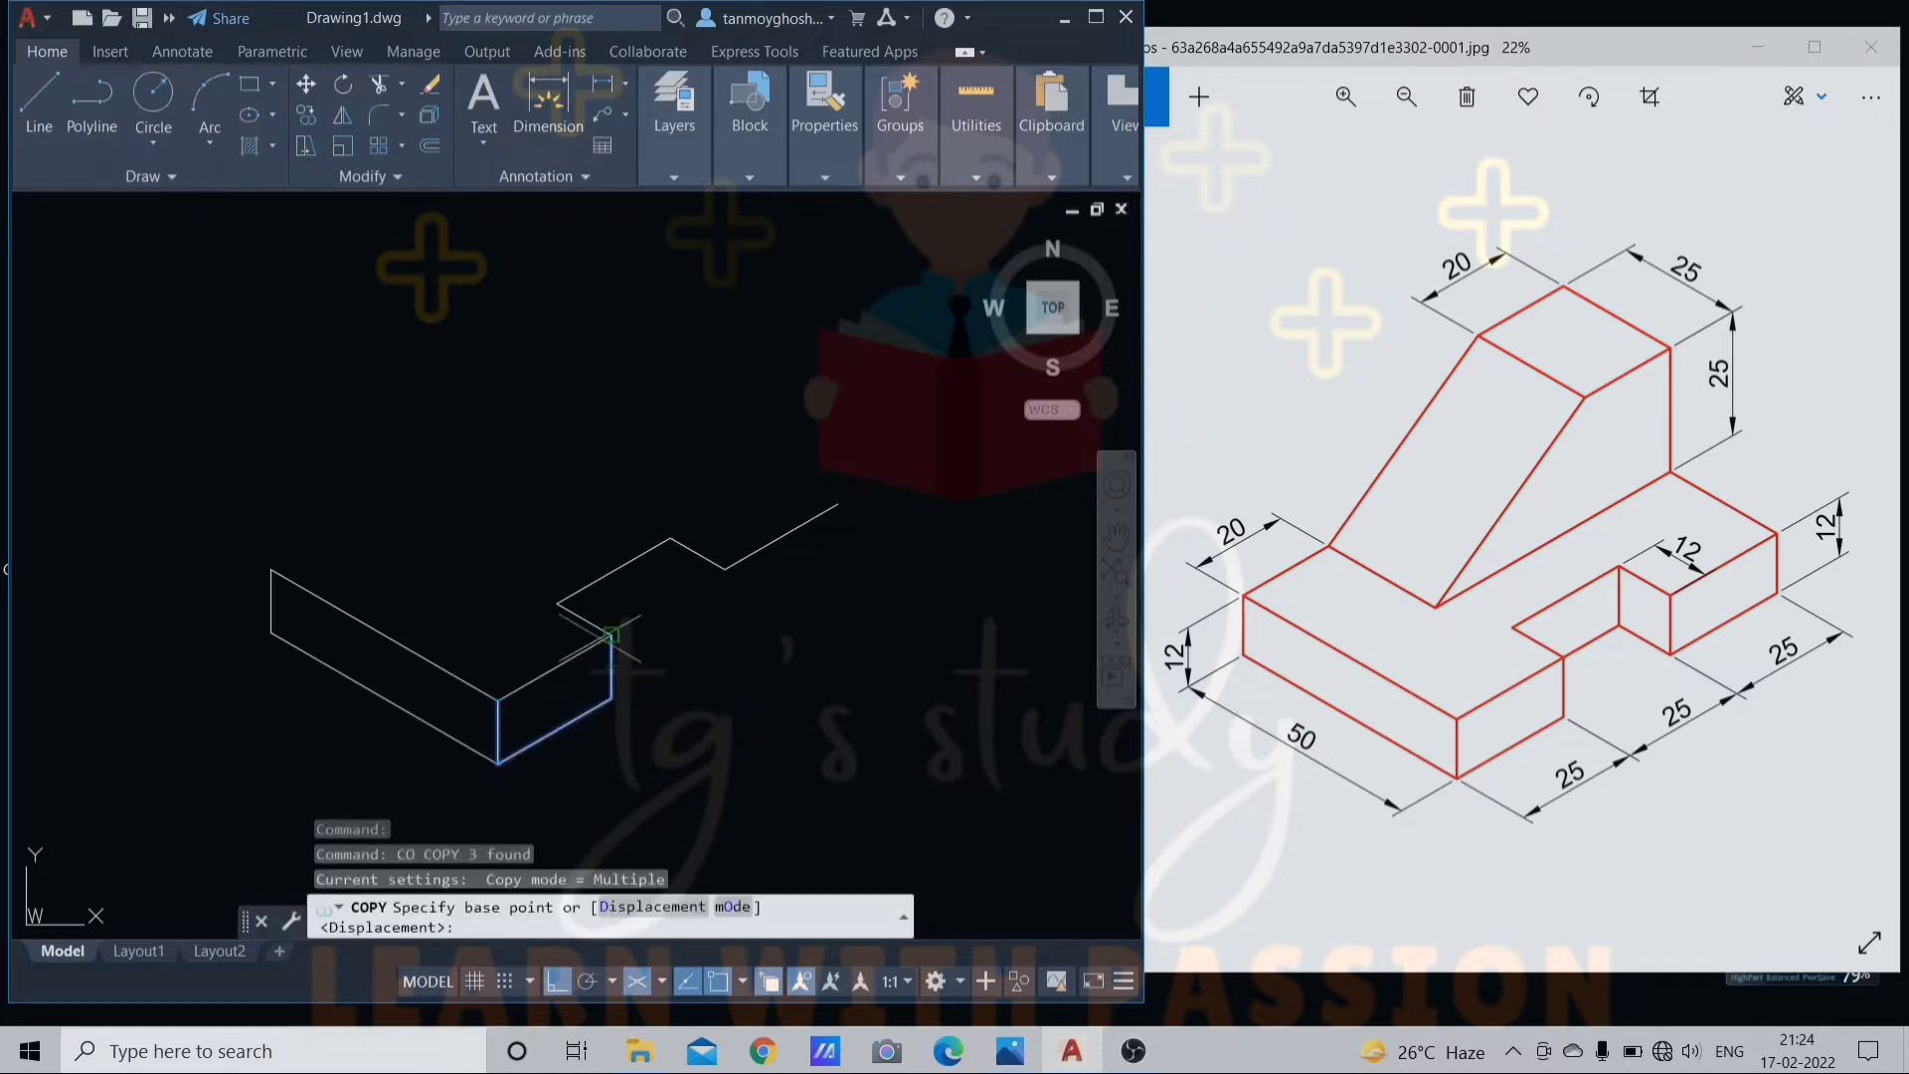
{"action": "left_click", "coordinate": [612, 635]}
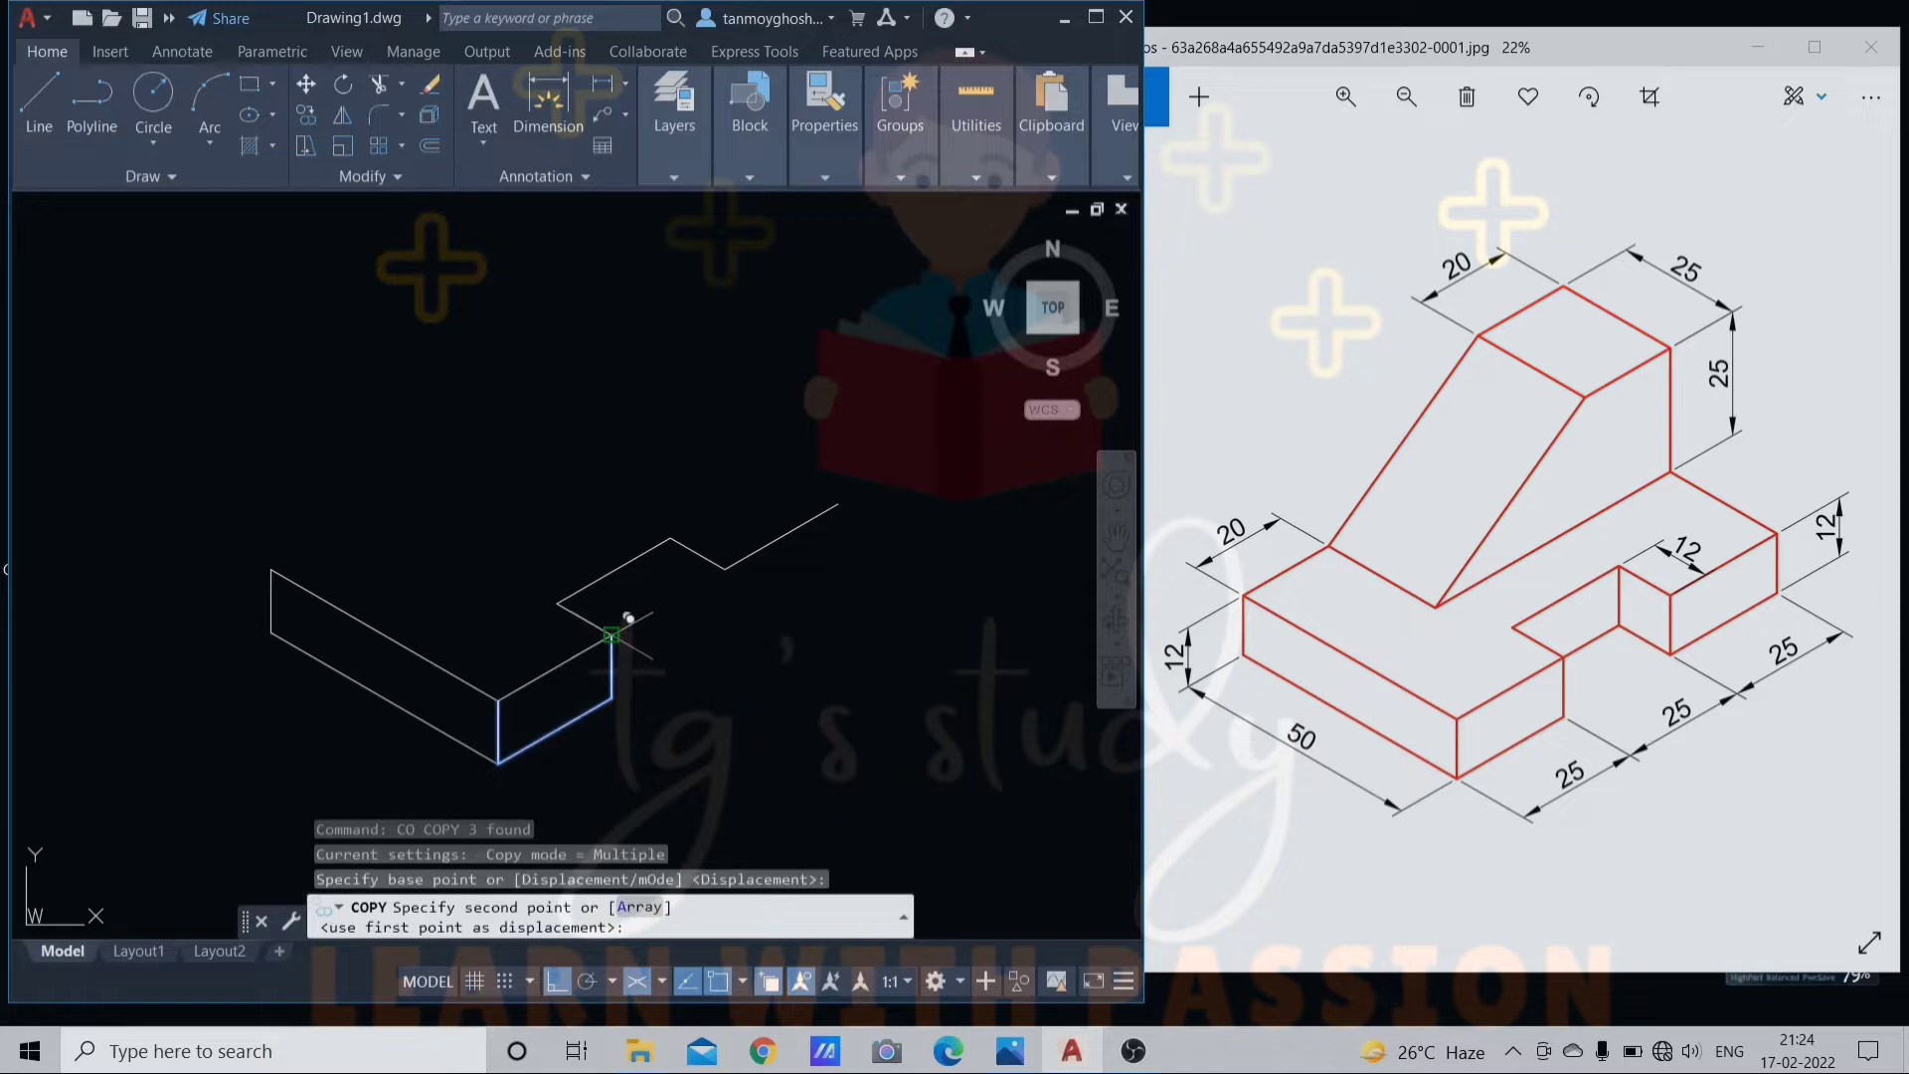
{"action": "left_click", "coordinate": [838, 504]}
{"action": "key", "text": "Return"}
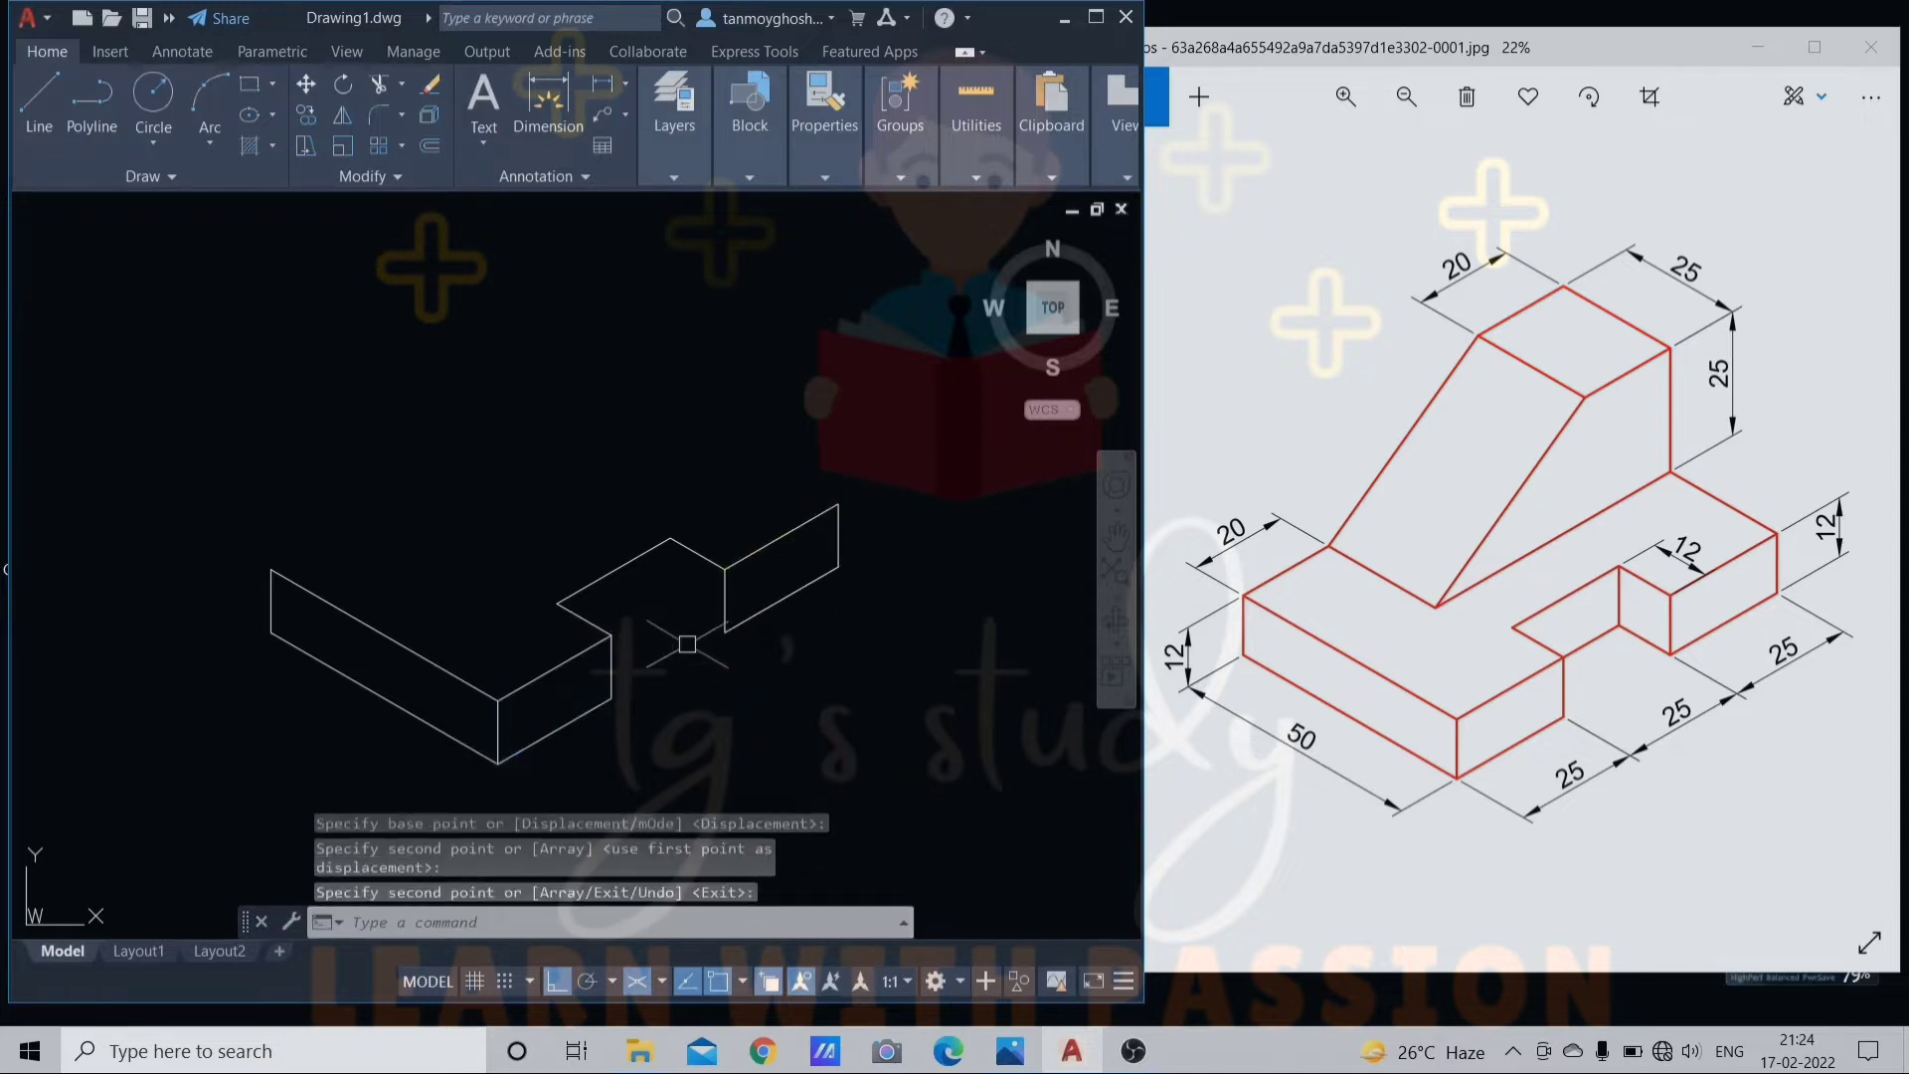
Copy the notch's short 12 mm top edge from its outer end down to the bottom of the adjoining vertical edge.
{"action": "left_click", "coordinate": [687, 554]}
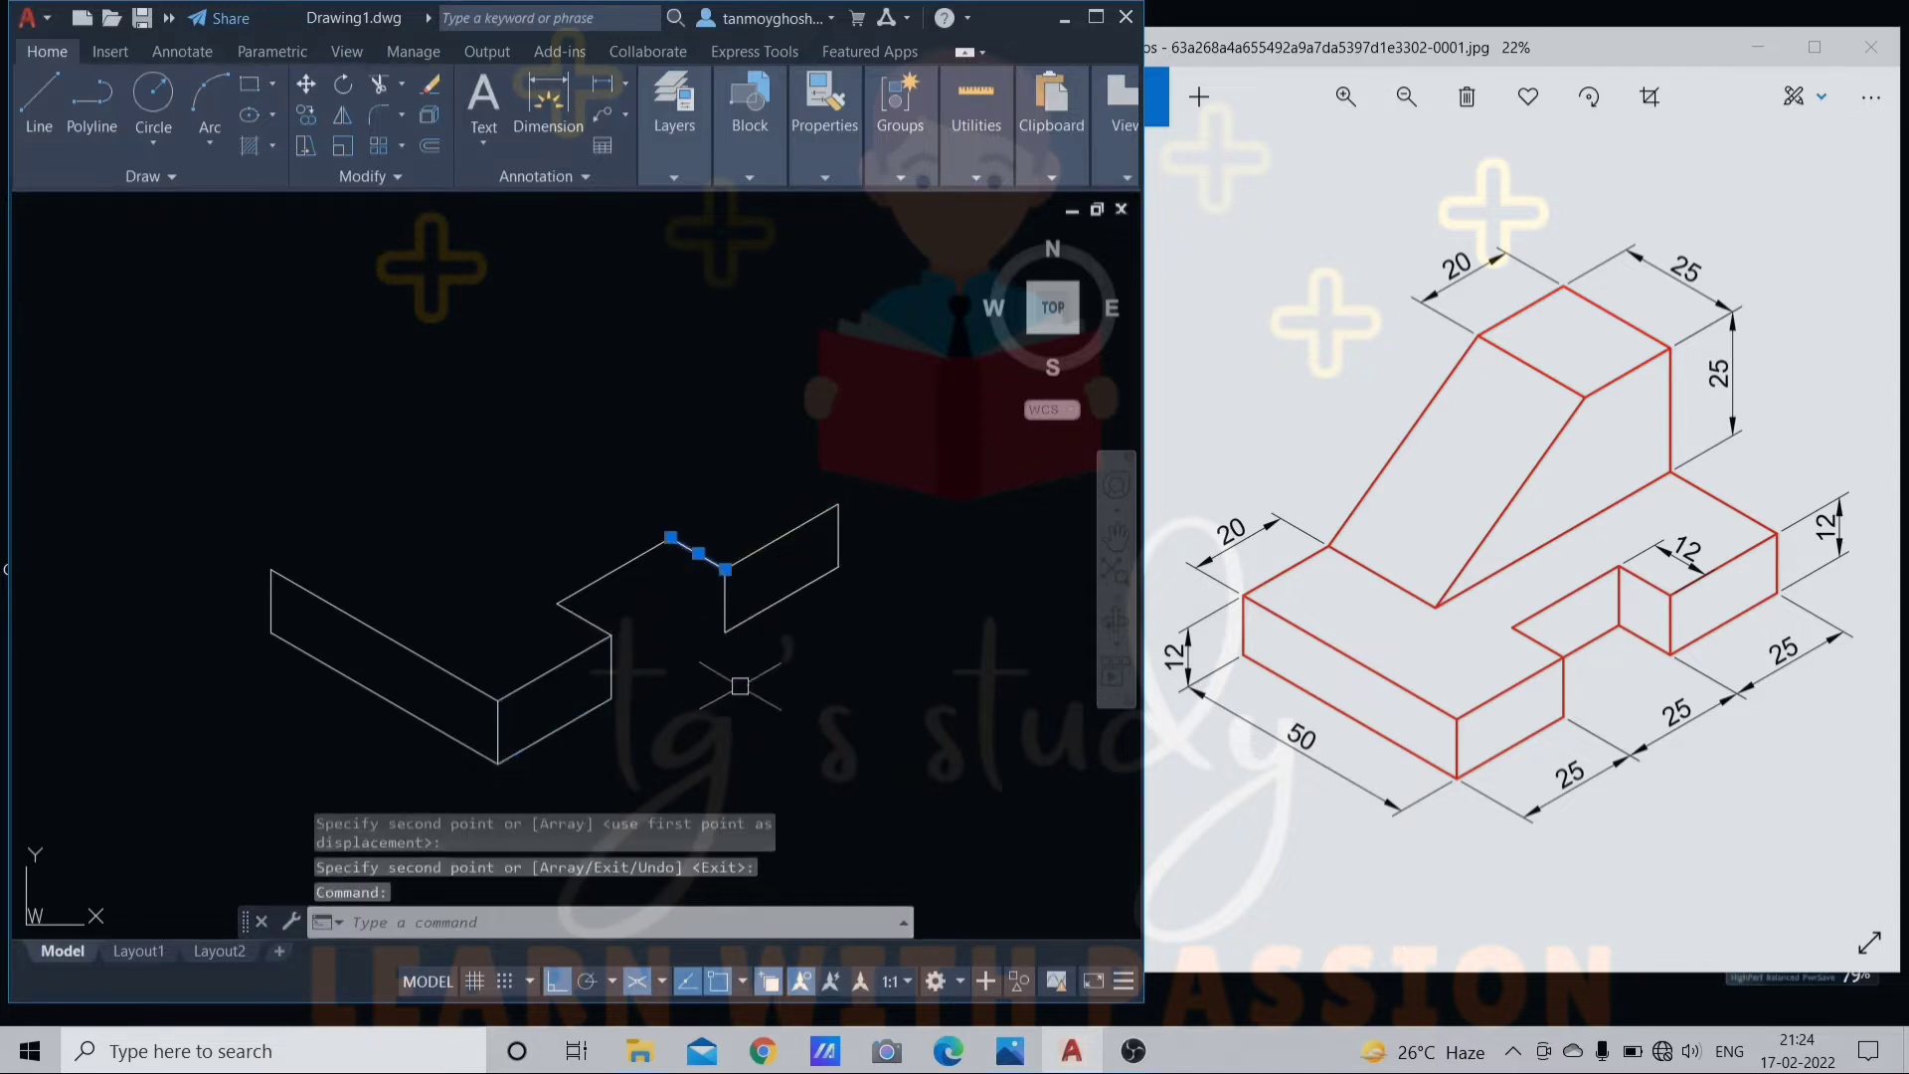
{"action": "key", "text": "Return"}
{"action": "left_click", "coordinate": [725, 569]}
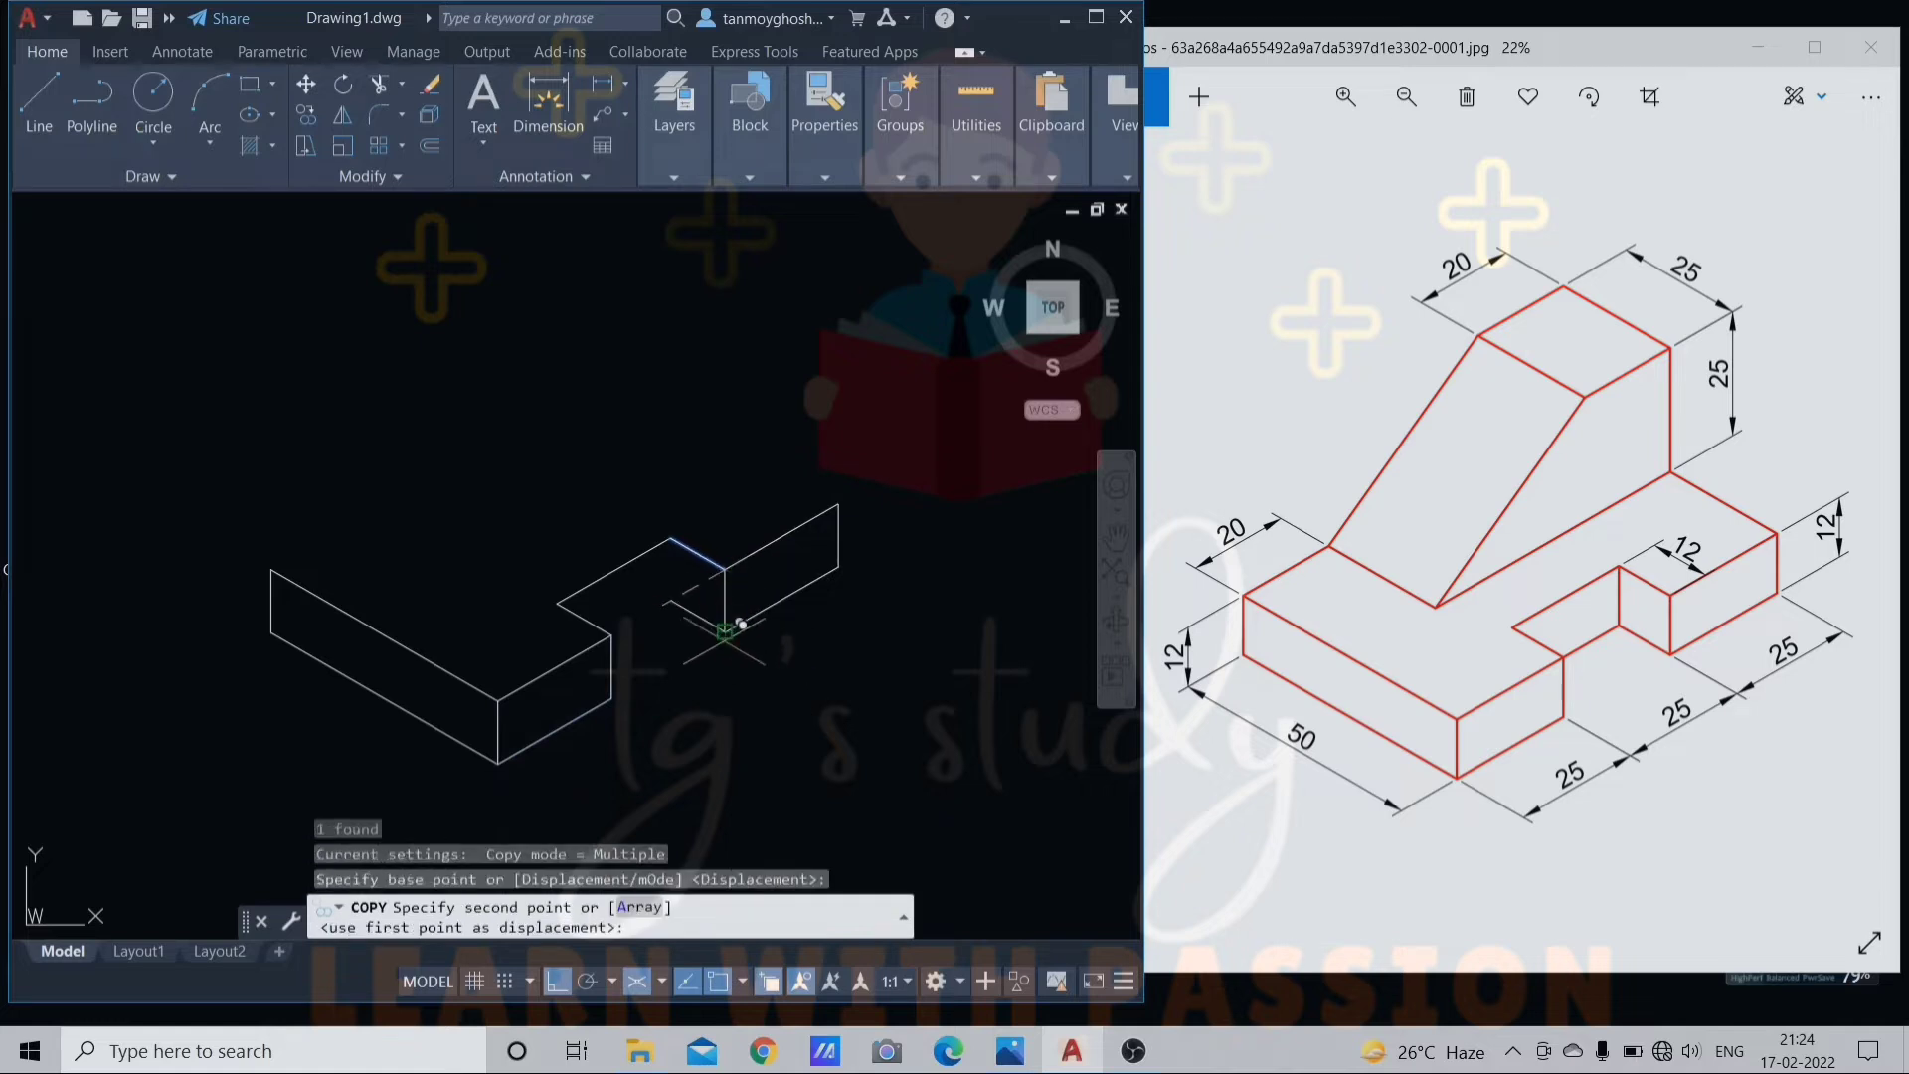
{"action": "left_click", "coordinate": [725, 631]}
{"action": "key", "text": "Return"}
Copy the notch's outer vertical edge from its upper end to the notch's inner back corner.
{"action": "left_click", "coordinate": [725, 602]}
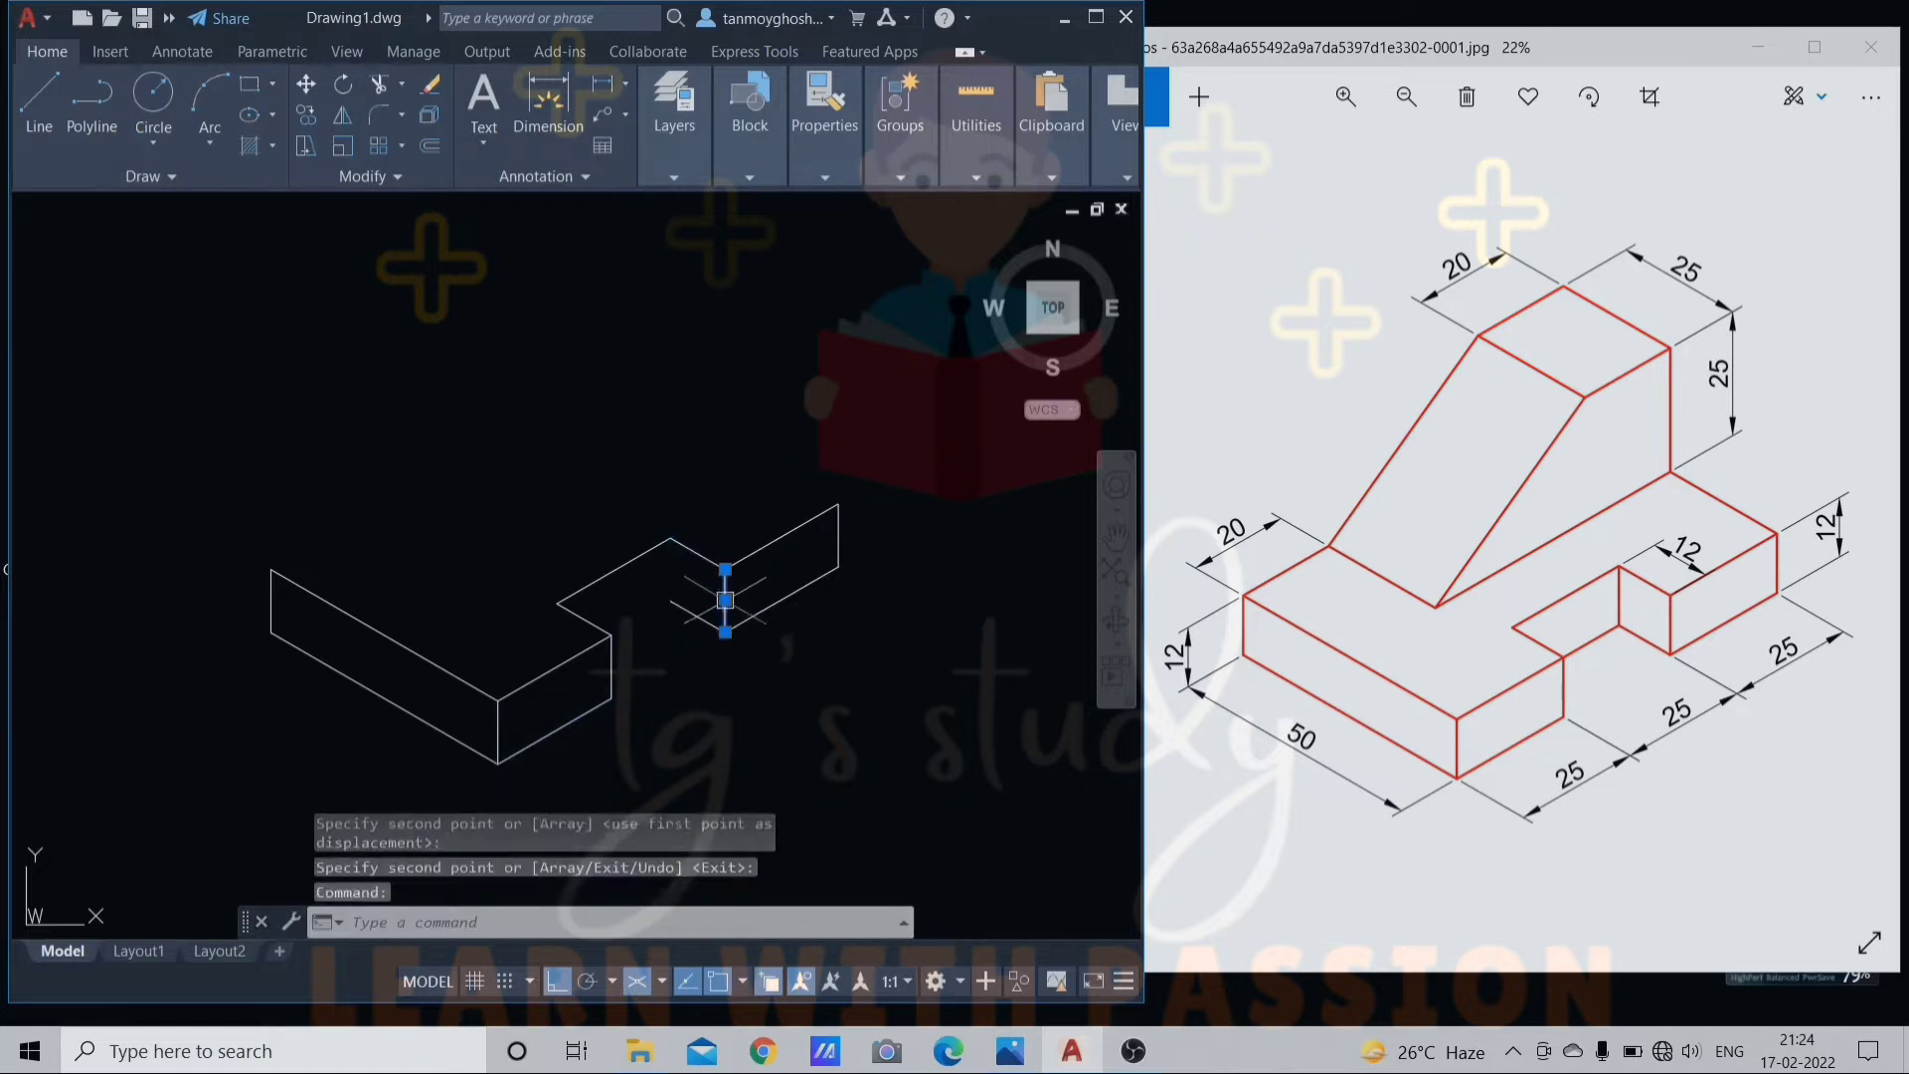
{"action": "key", "text": "Return"}
{"action": "left_click", "coordinate": [725, 570]}
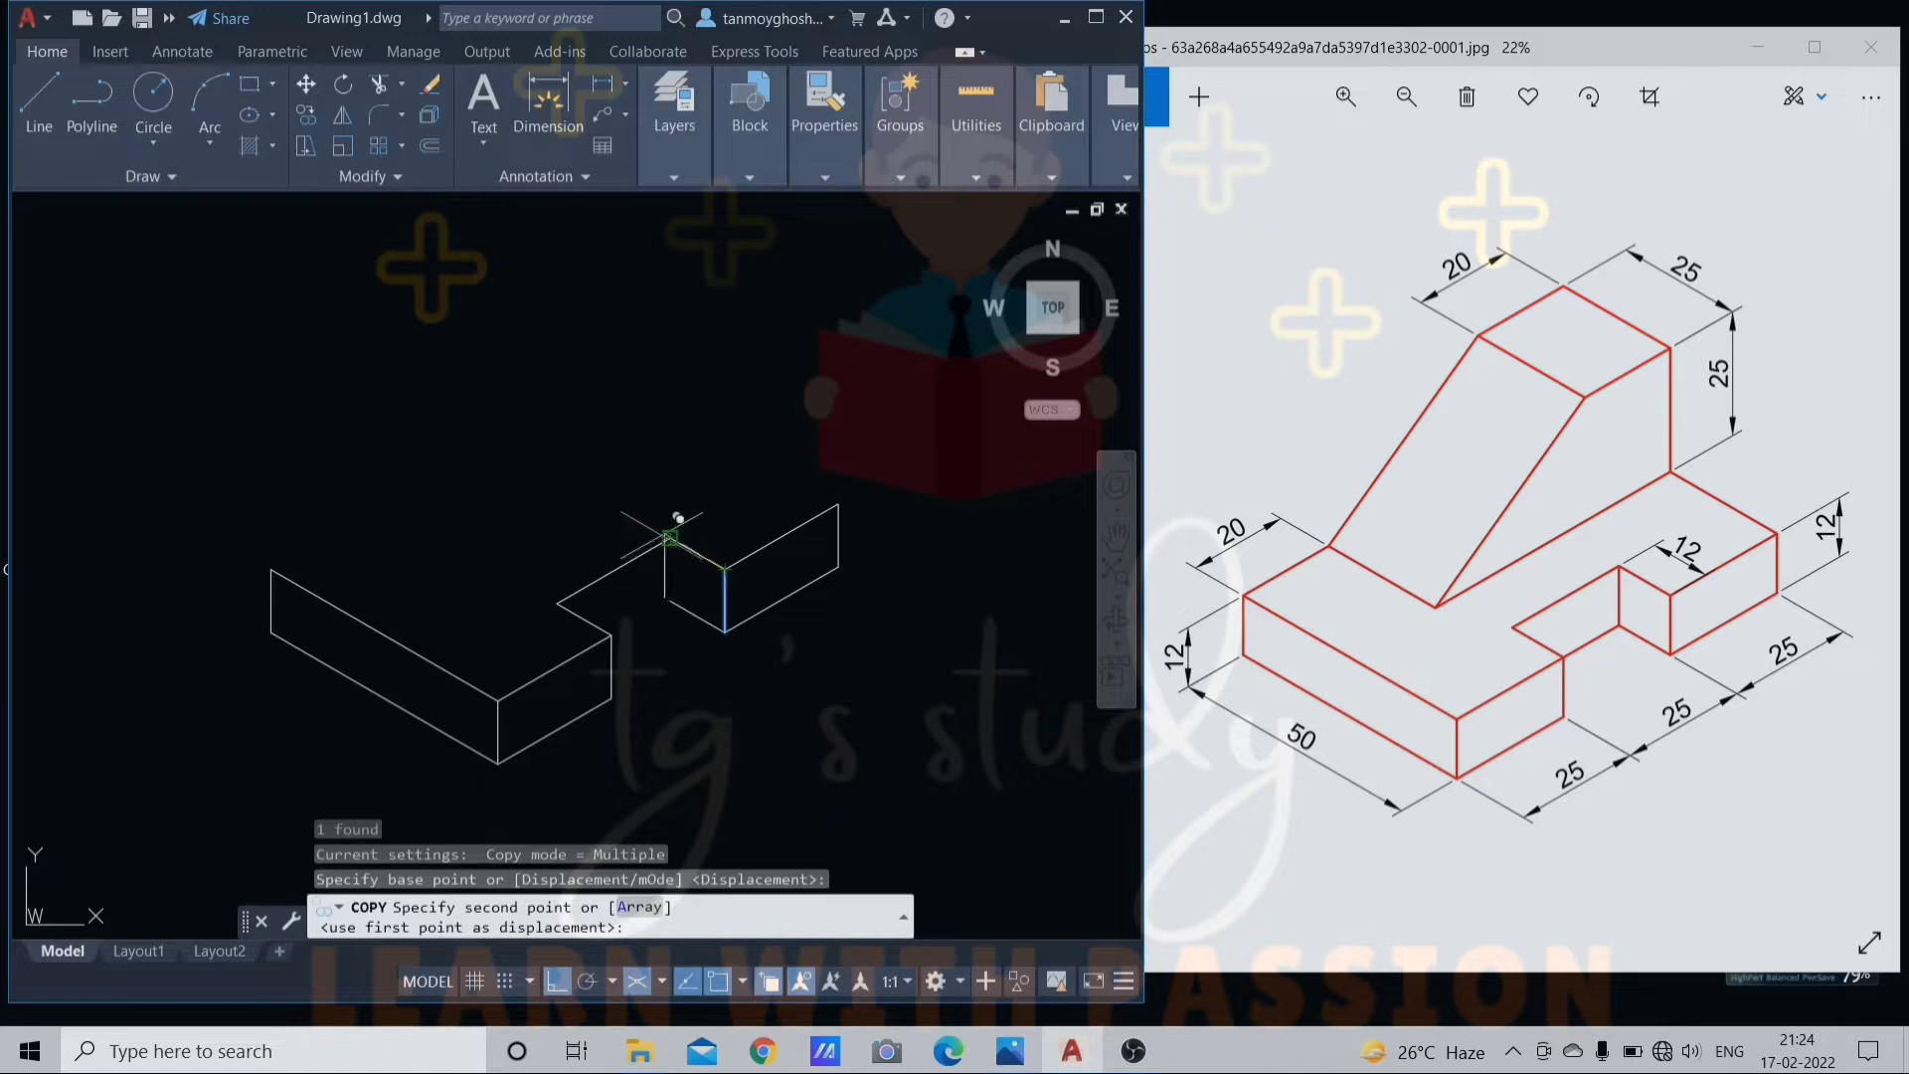
{"action": "left_click", "coordinate": [670, 540]}
{"action": "key", "text": "Escape"}
Draw a line from the lower end of the notch's inner vertical edge to the upper far corner of the near right face.
{"action": "type", "text": "l"}
{"action": "key", "text": "Return"}
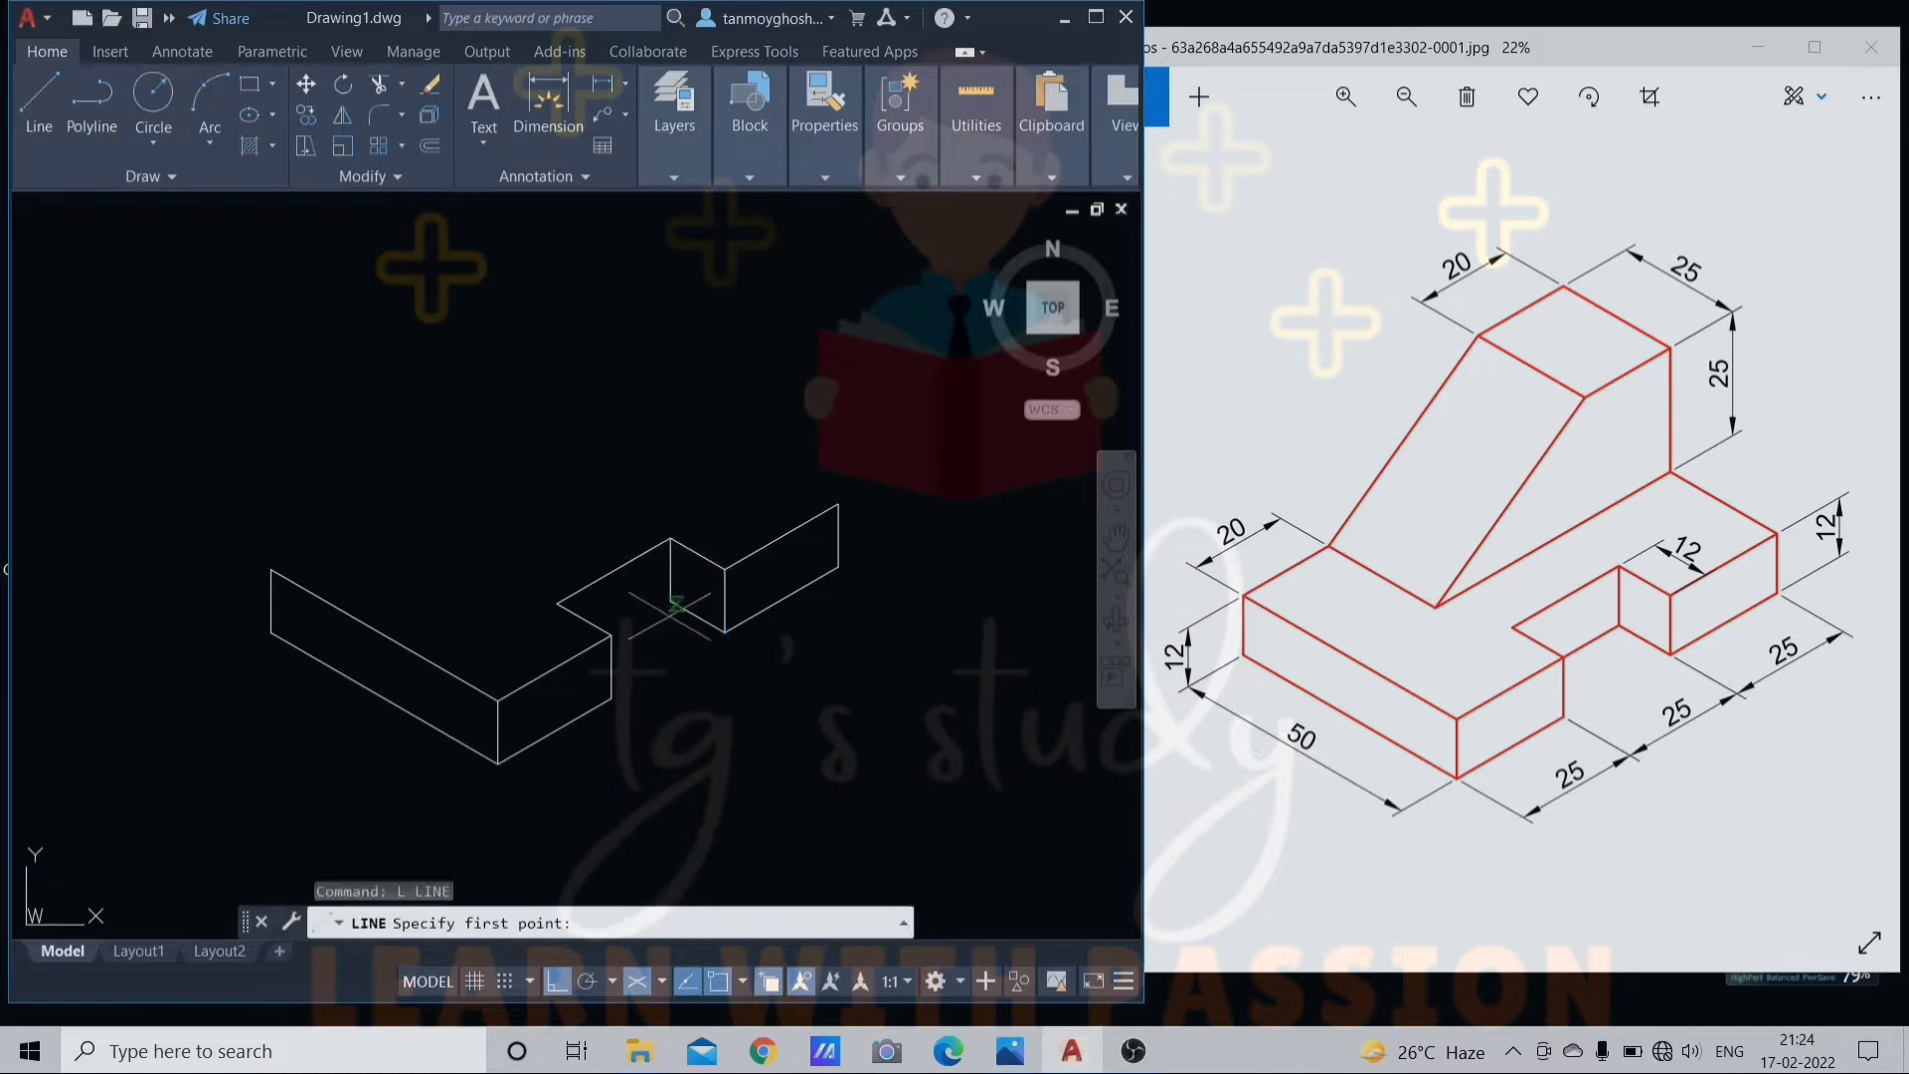
{"action": "left_click", "coordinate": [670, 599]}
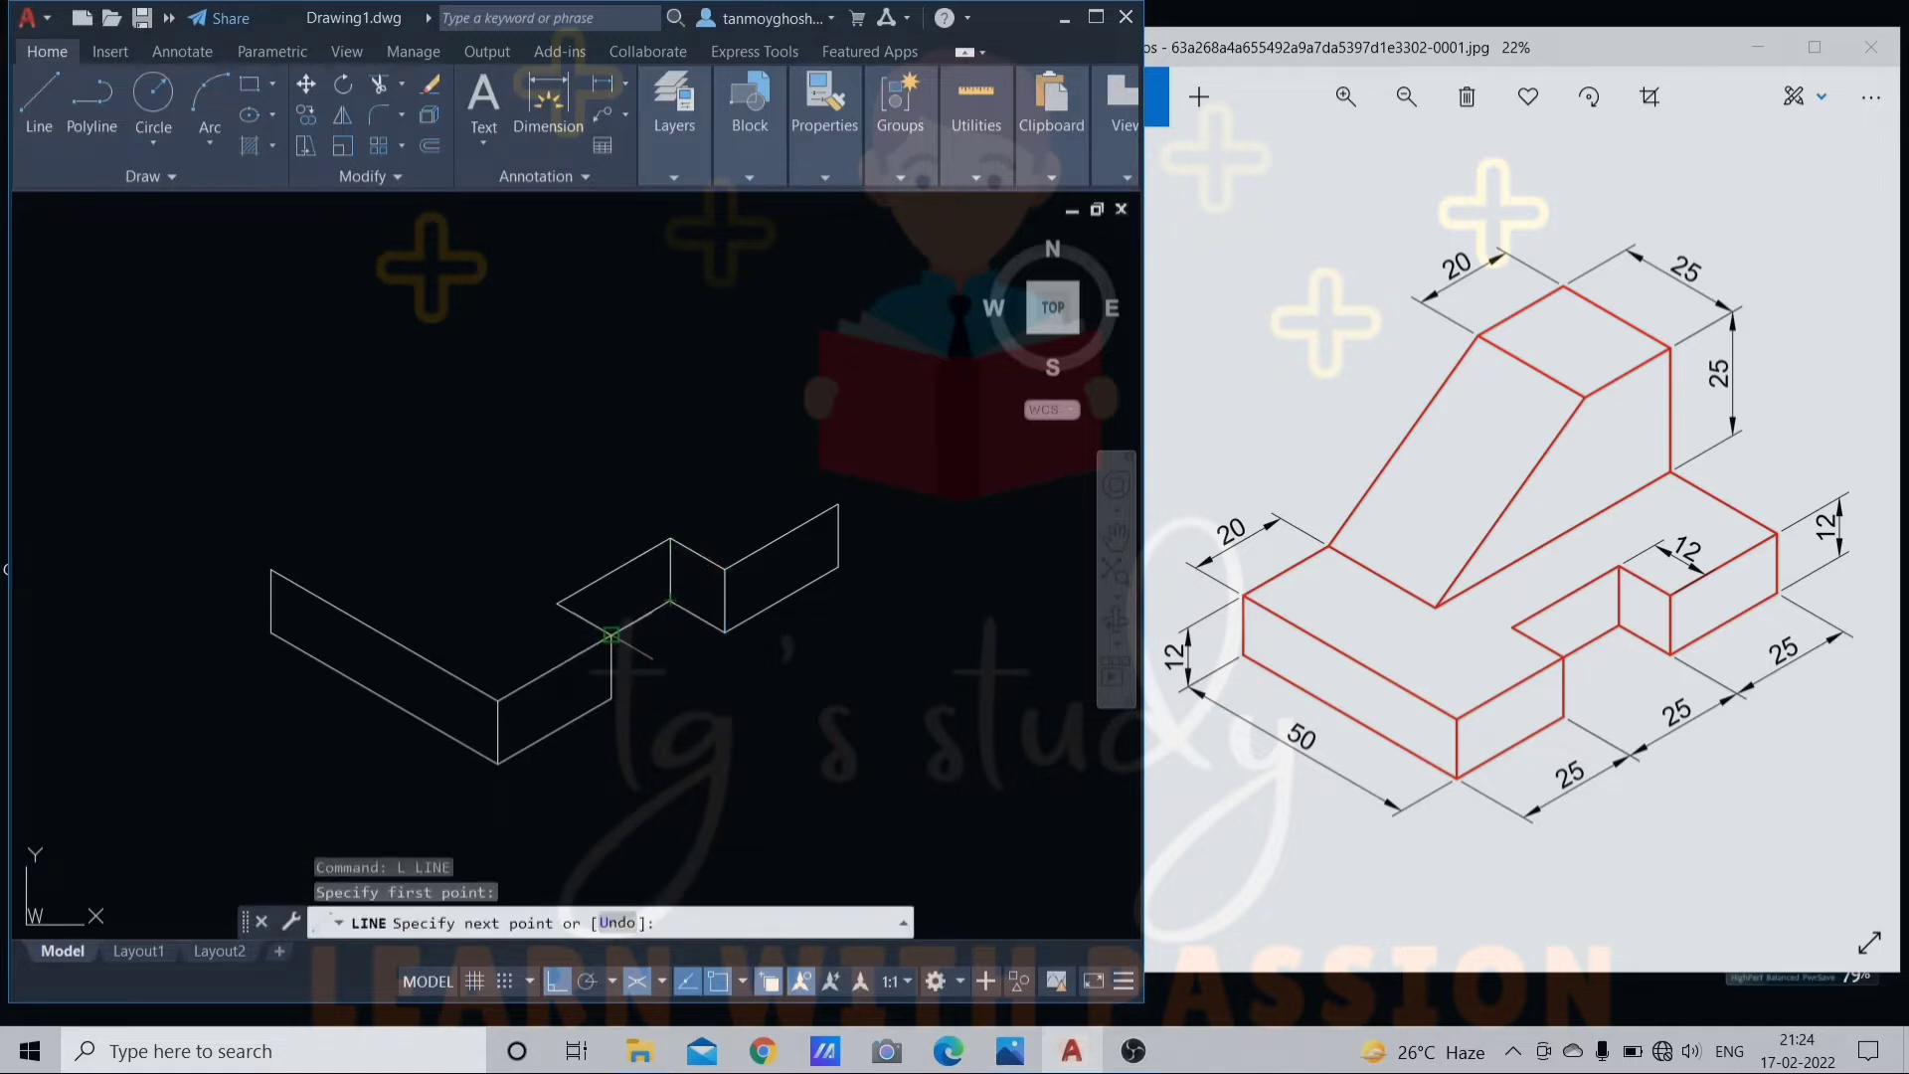
{"action": "key", "text": "Escape"}
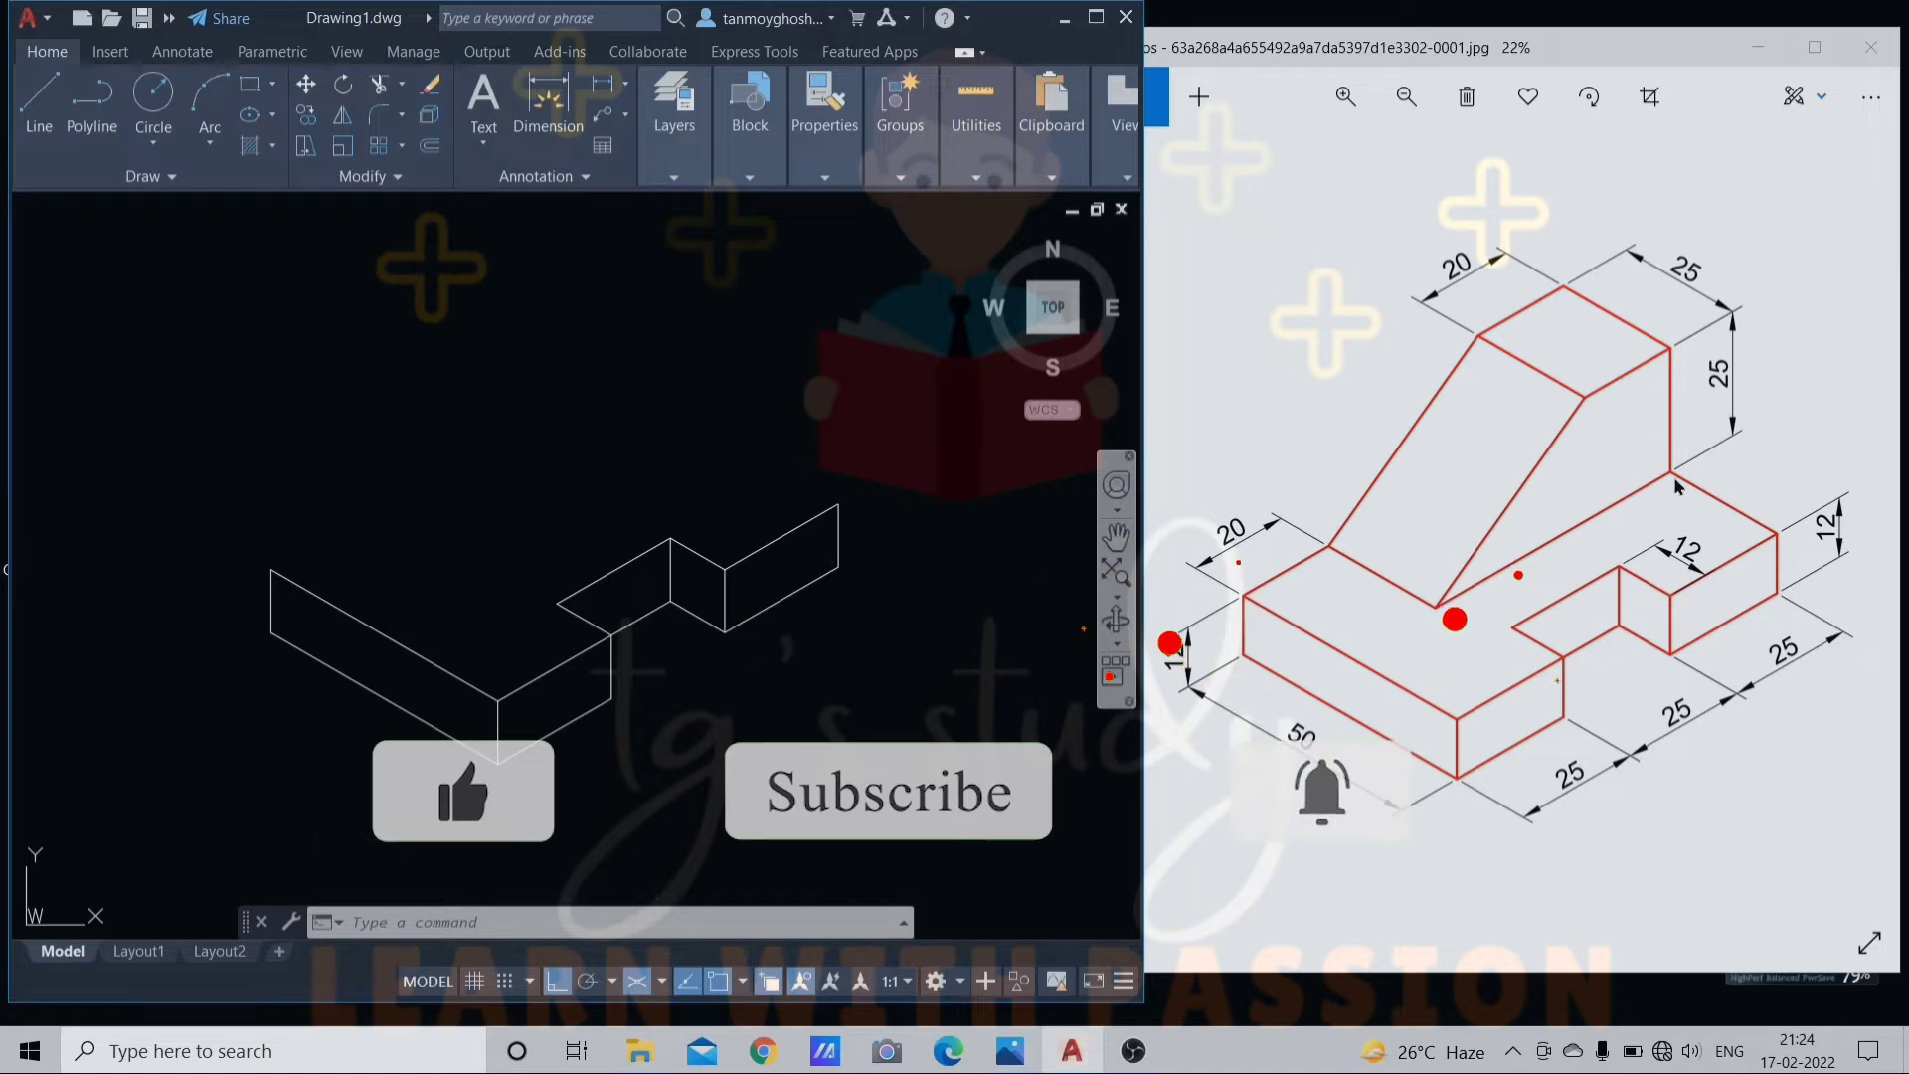
From the base's far upper corner, draw a 25 mm line at 150° and a 25 mm vertical line upward on the right isoplane.
{"action": "type", "text": "l"}
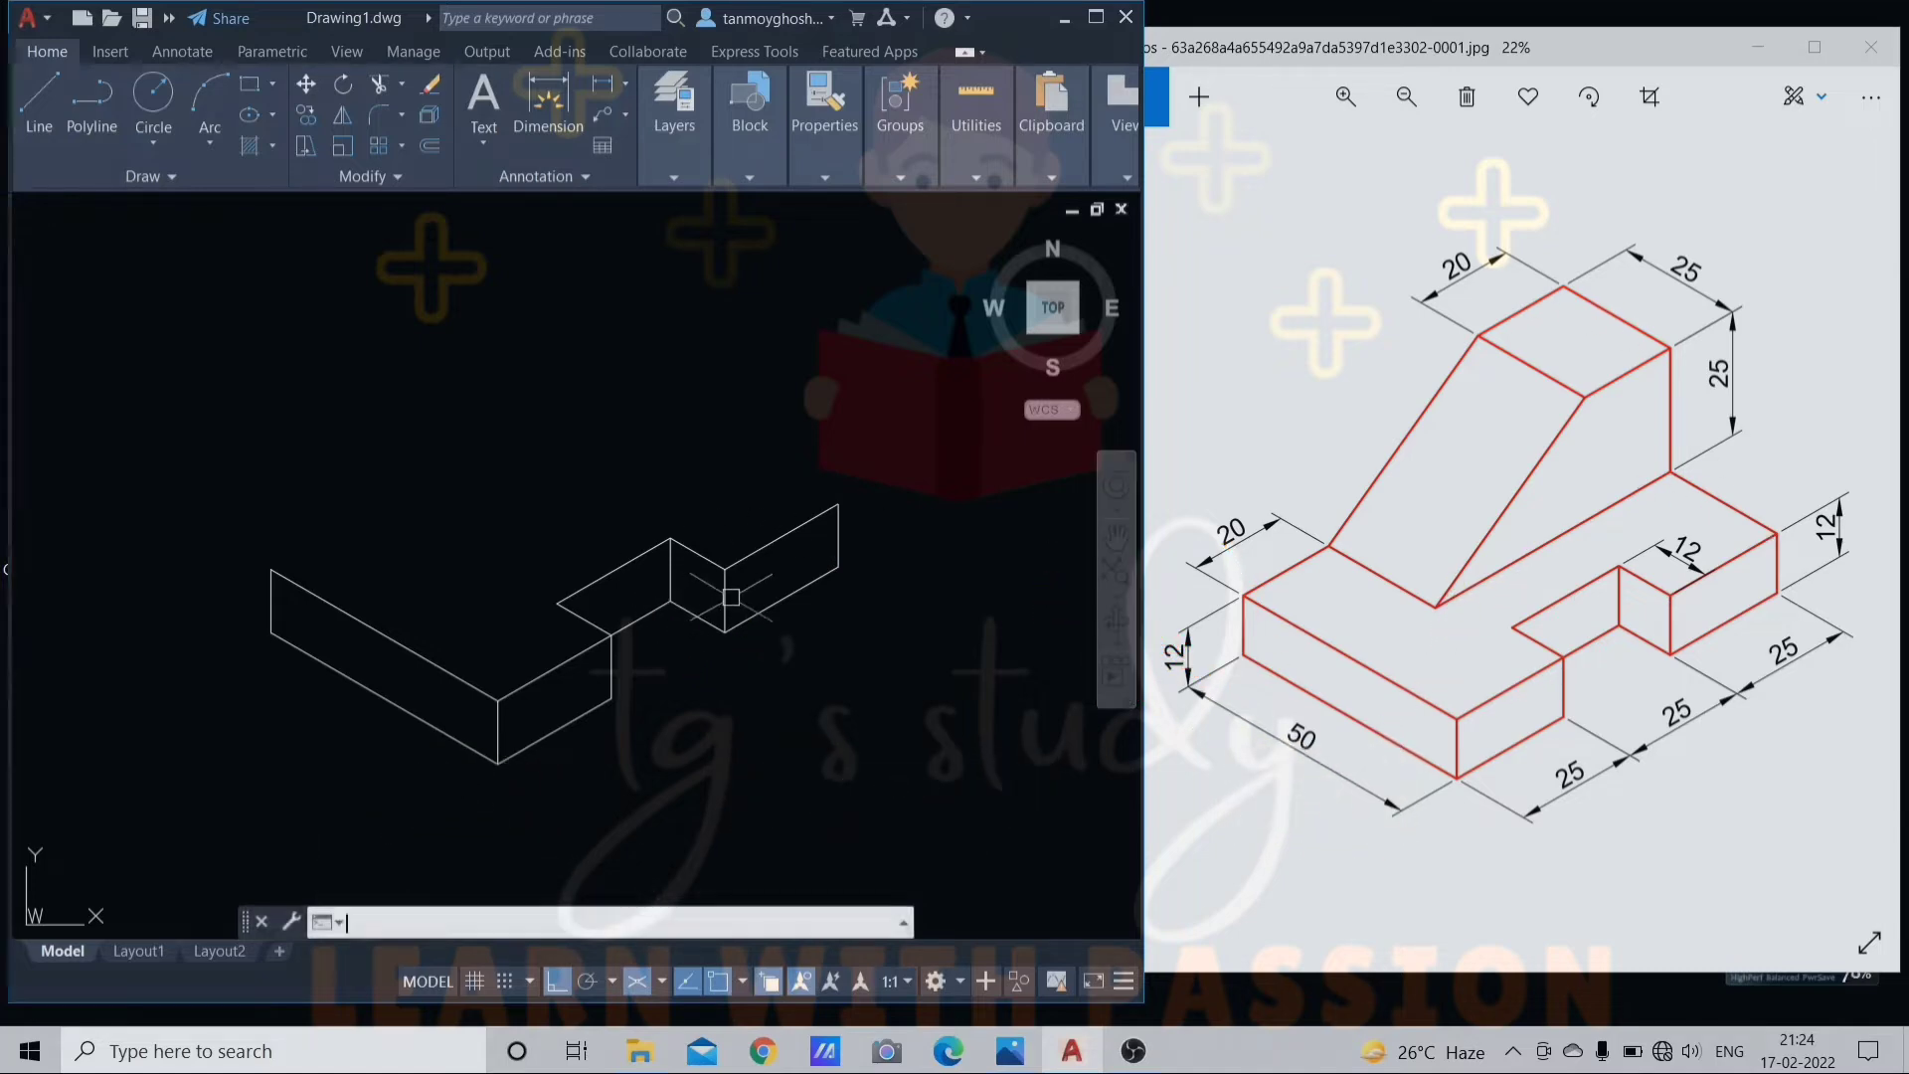
{"action": "key", "text": "Return"}
{"action": "left_click", "coordinate": [838, 506]}
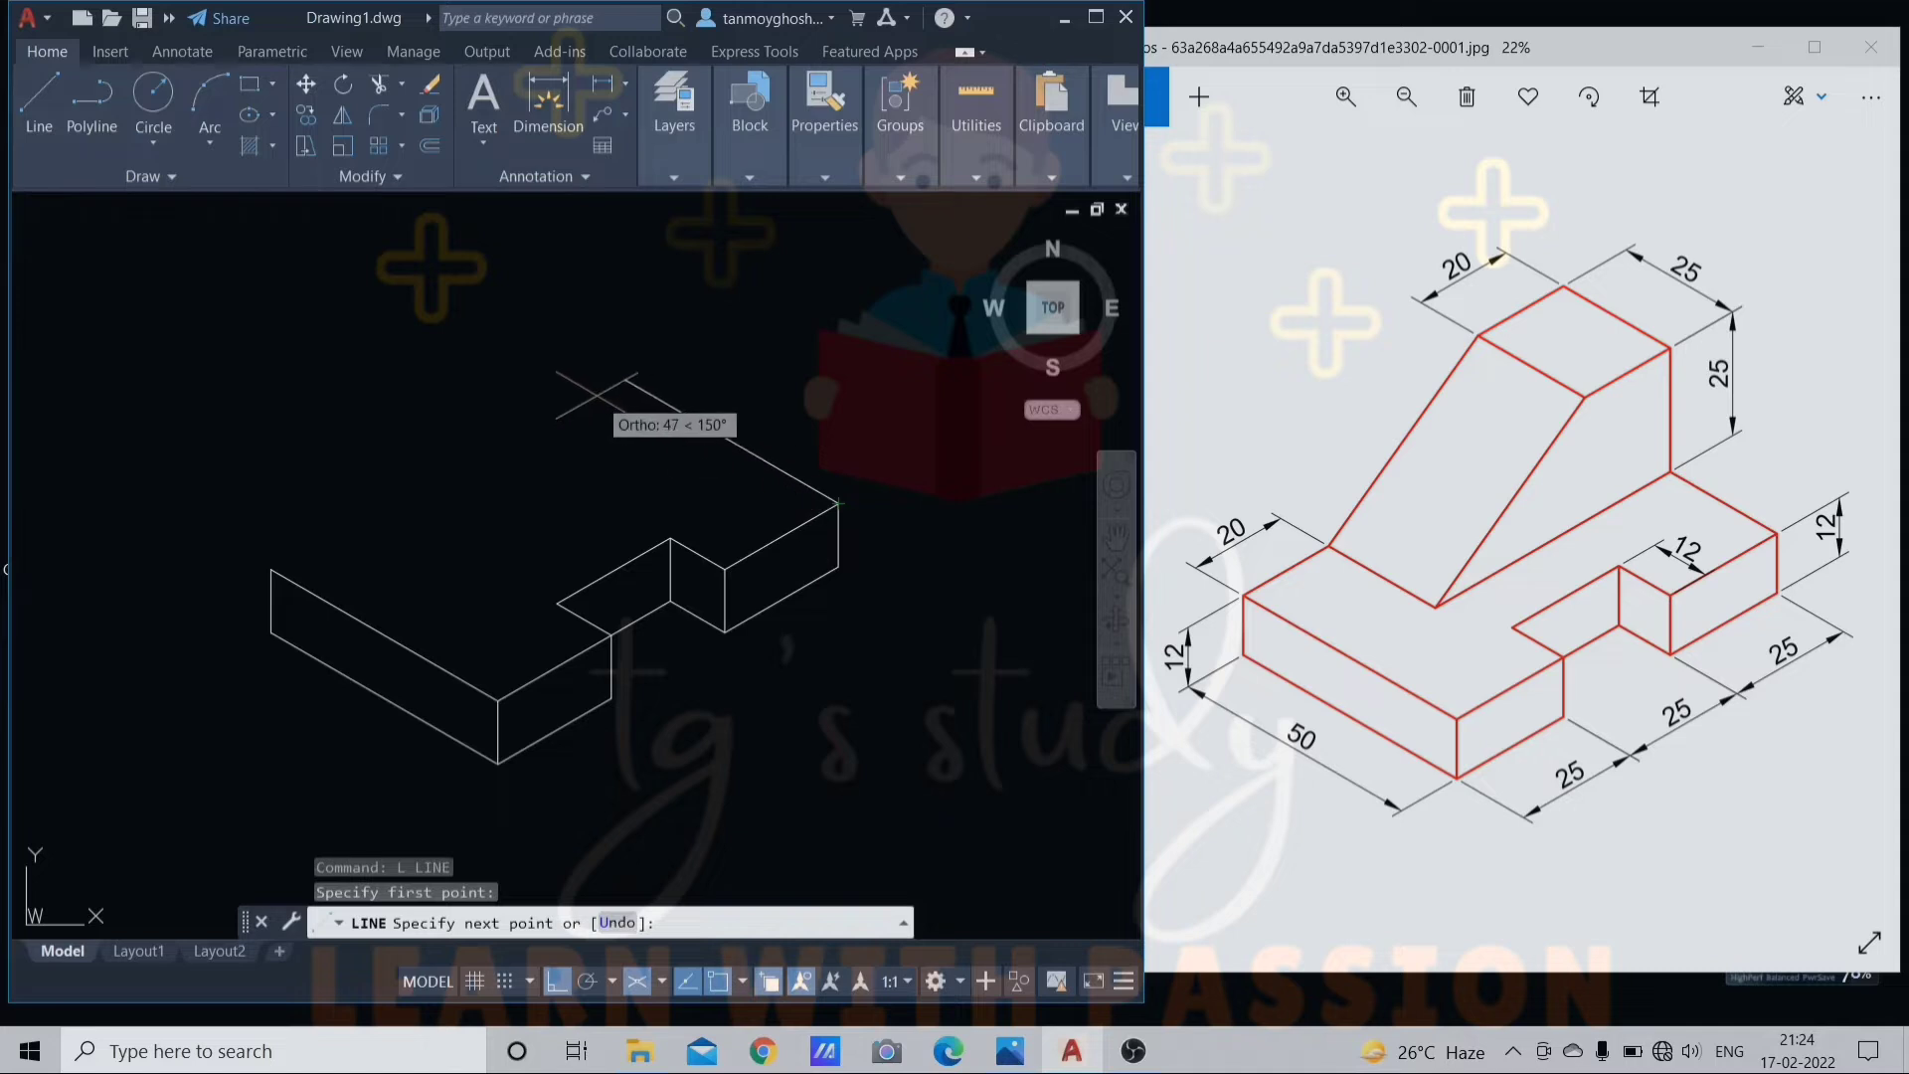
{"action": "type", "text": "25"}
{"action": "key", "text": "Return"}
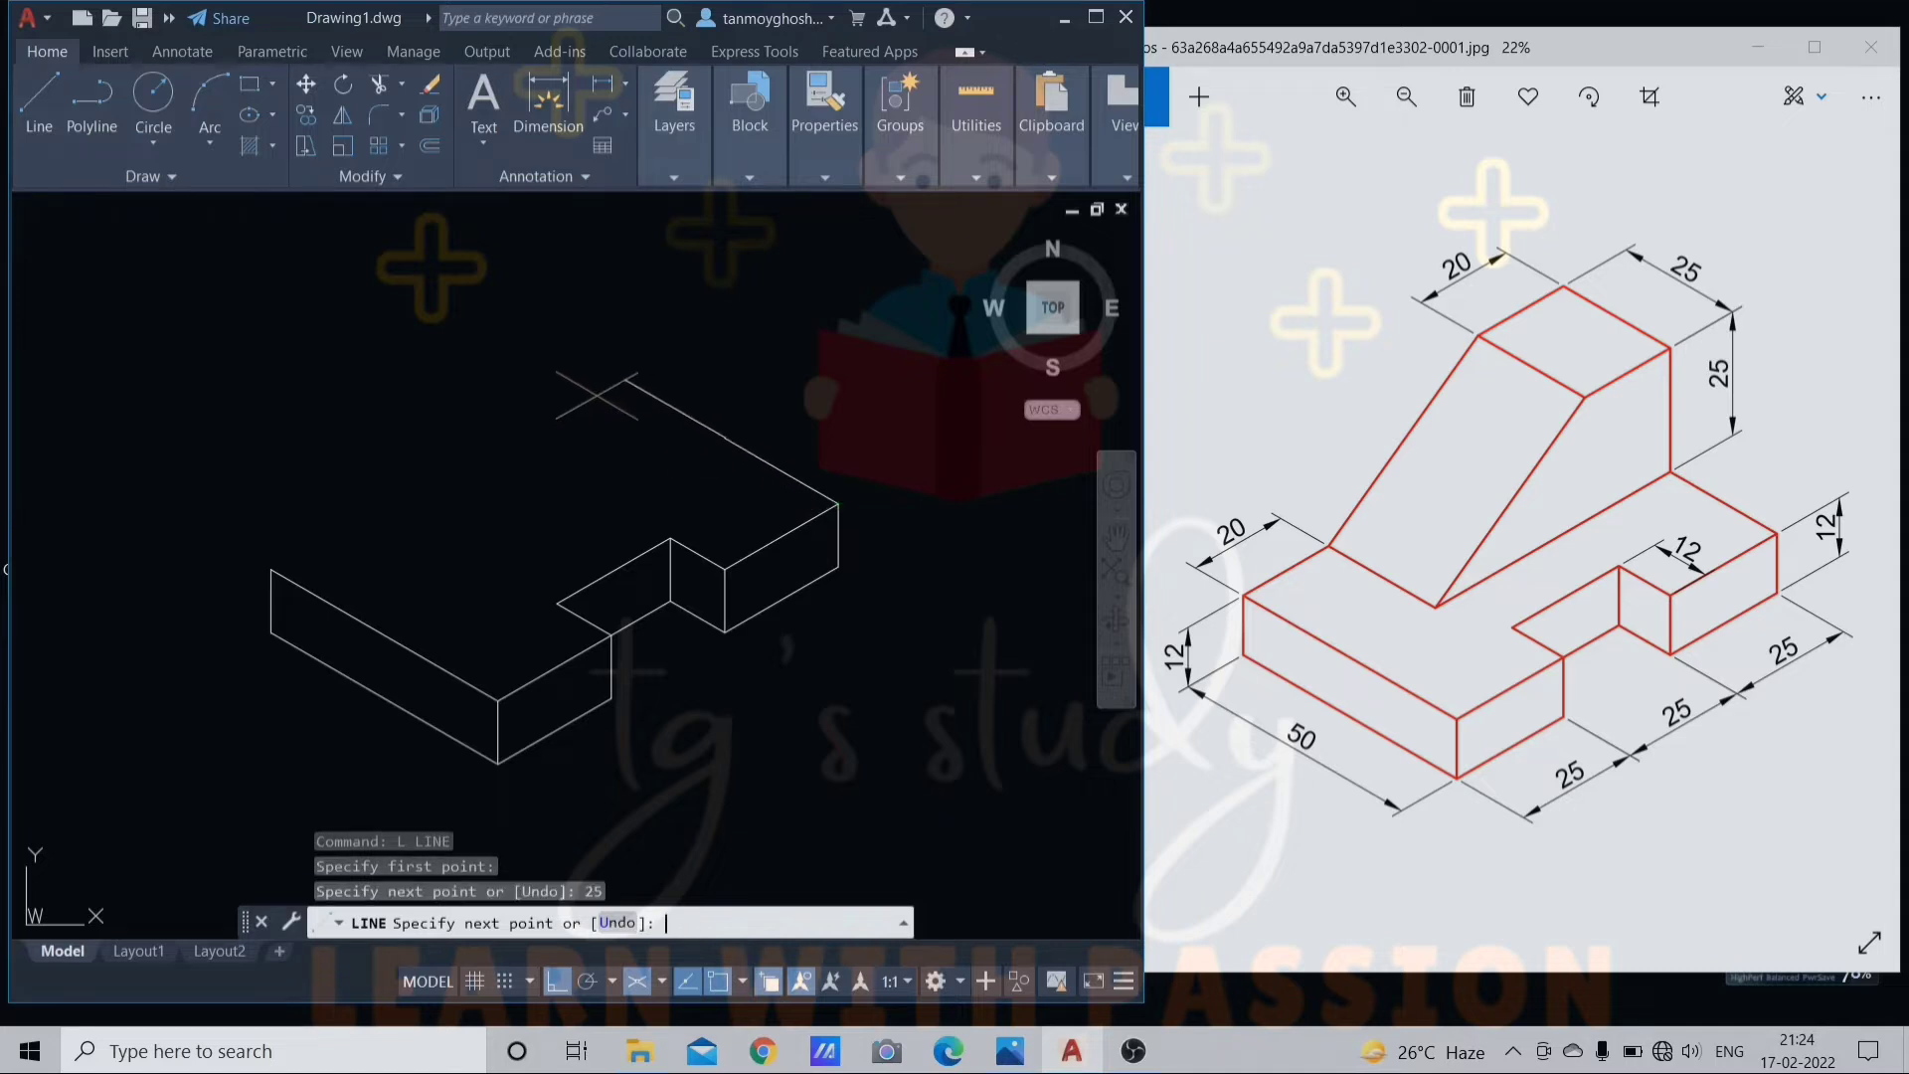
{"action": "scroll", "coordinate": [597, 396], "scroll_direction": "down", "scroll_amount": 2}
{"action": "mouse_move", "coordinate": [597, 395]}
{"action": "middle_mouse_down"}
{"action": "mouse_move", "coordinate": [622, 579]}
{"action": "mouse_move", "coordinate": [751, 489]}
{"action": "mouse_move", "coordinate": [808, 346]}
{"action": "middle_mouse_up"}
{"action": "key", "text": "F5"}
{"action": "scroll", "coordinate": [810, 465], "scroll_direction": "up", "scroll_amount": 2}
{"action": "type", "text": "25"}
{"action": "key", "text": "Return"}
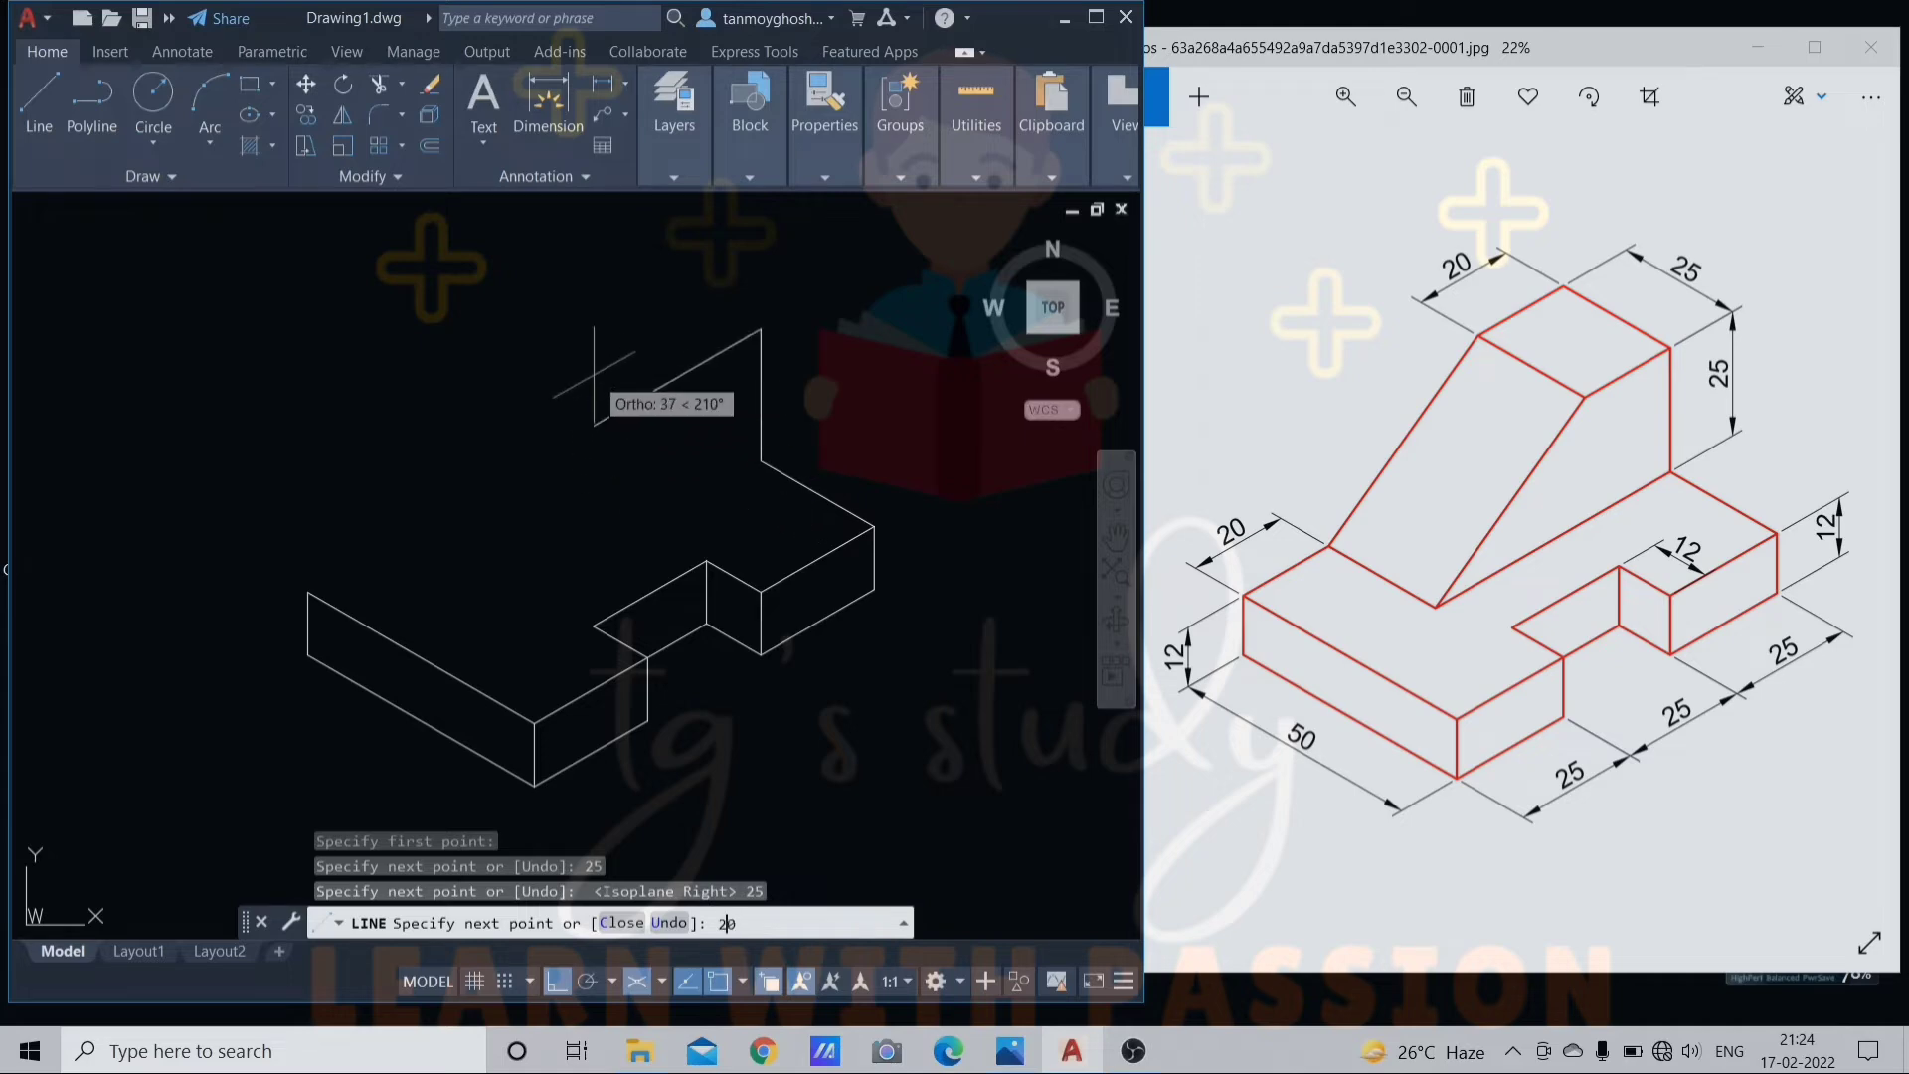
Draw the upright's top face: 20 mm at 210°, 25 mm at 150° on the left isoplane, 20 mm at 30° on the top isoplane, 25 mm at 330°.
{"action": "type", "text": "20"}
{"action": "key", "text": "Return"}
{"action": "middle_click_drag", "start_coordinate": [593, 376], "coordinate": [597, 469]}
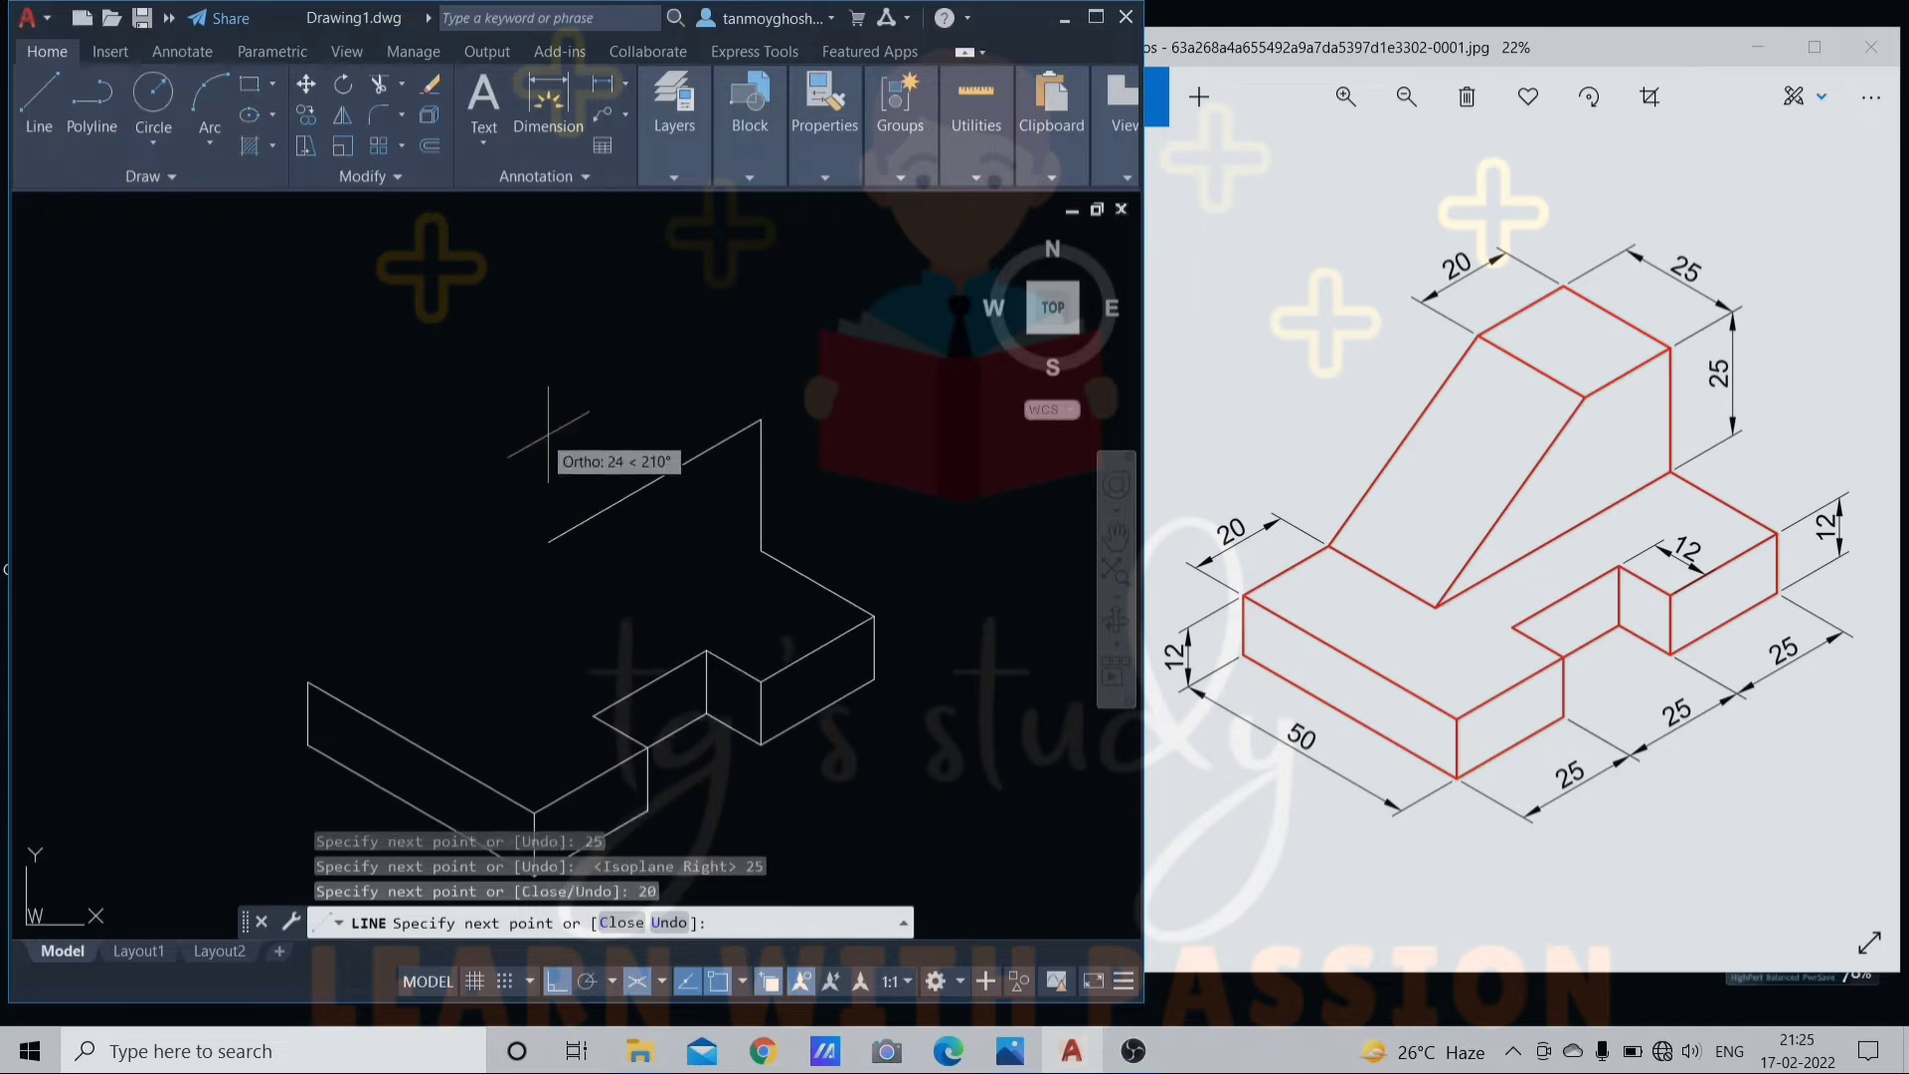
{"action": "key", "text": "F5"}
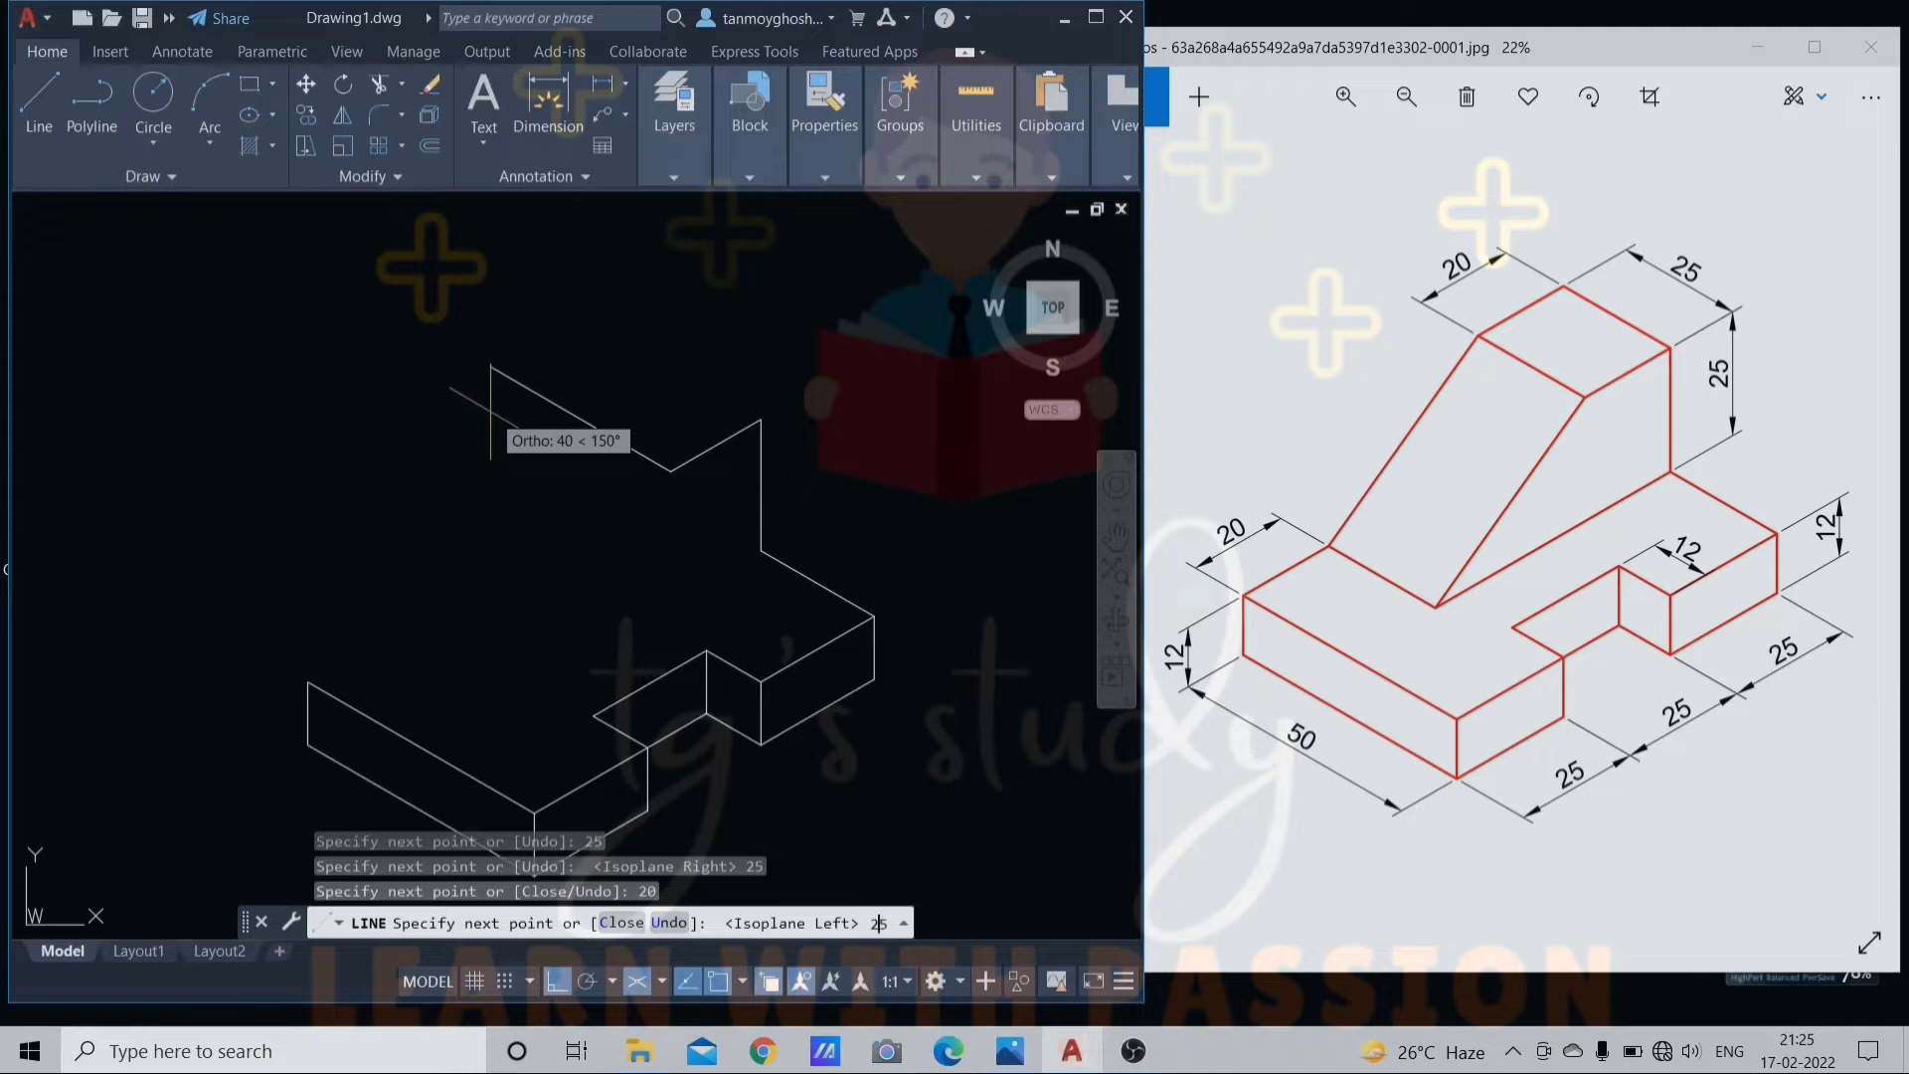
{"action": "key", "text": "Return"}
{"action": "key", "text": "F5"}
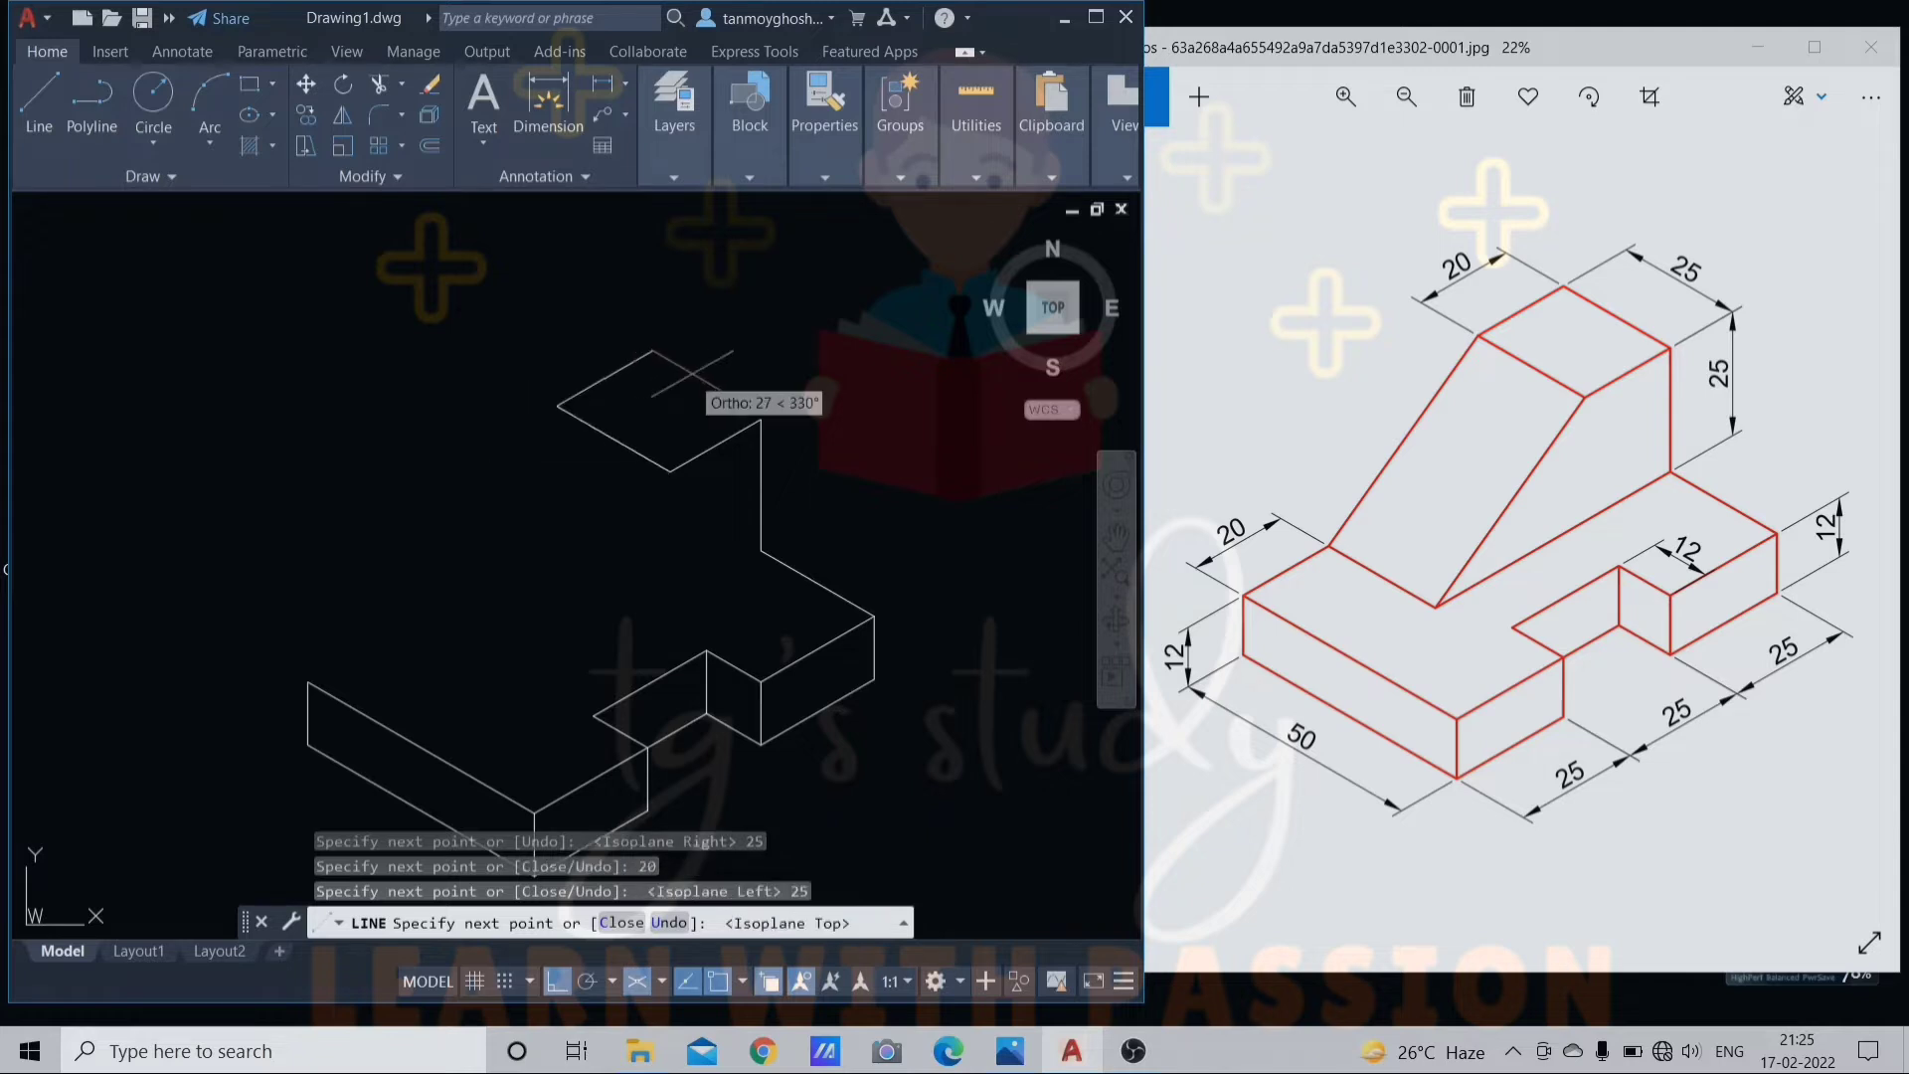
{"action": "key", "text": "Return"}
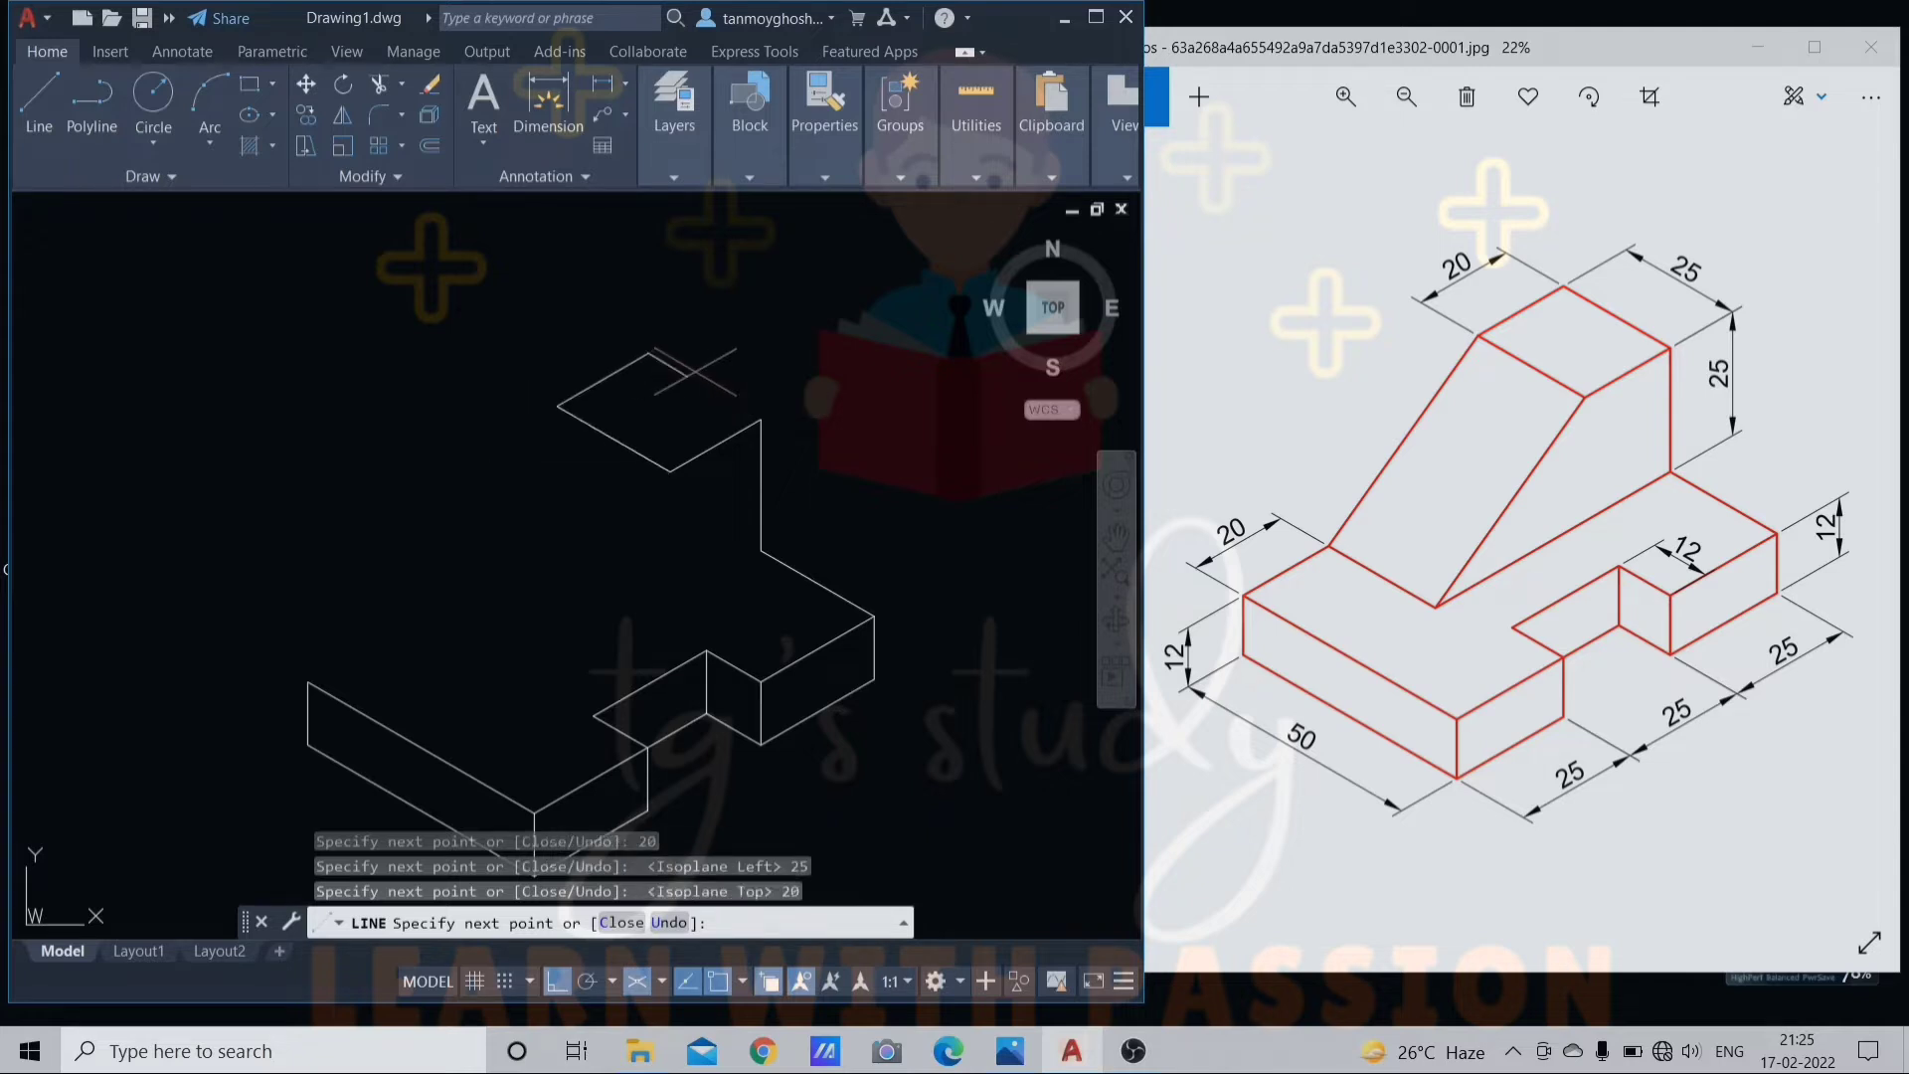
{"action": "type", "text": "25"}
{"action": "key", "text": "Return"}
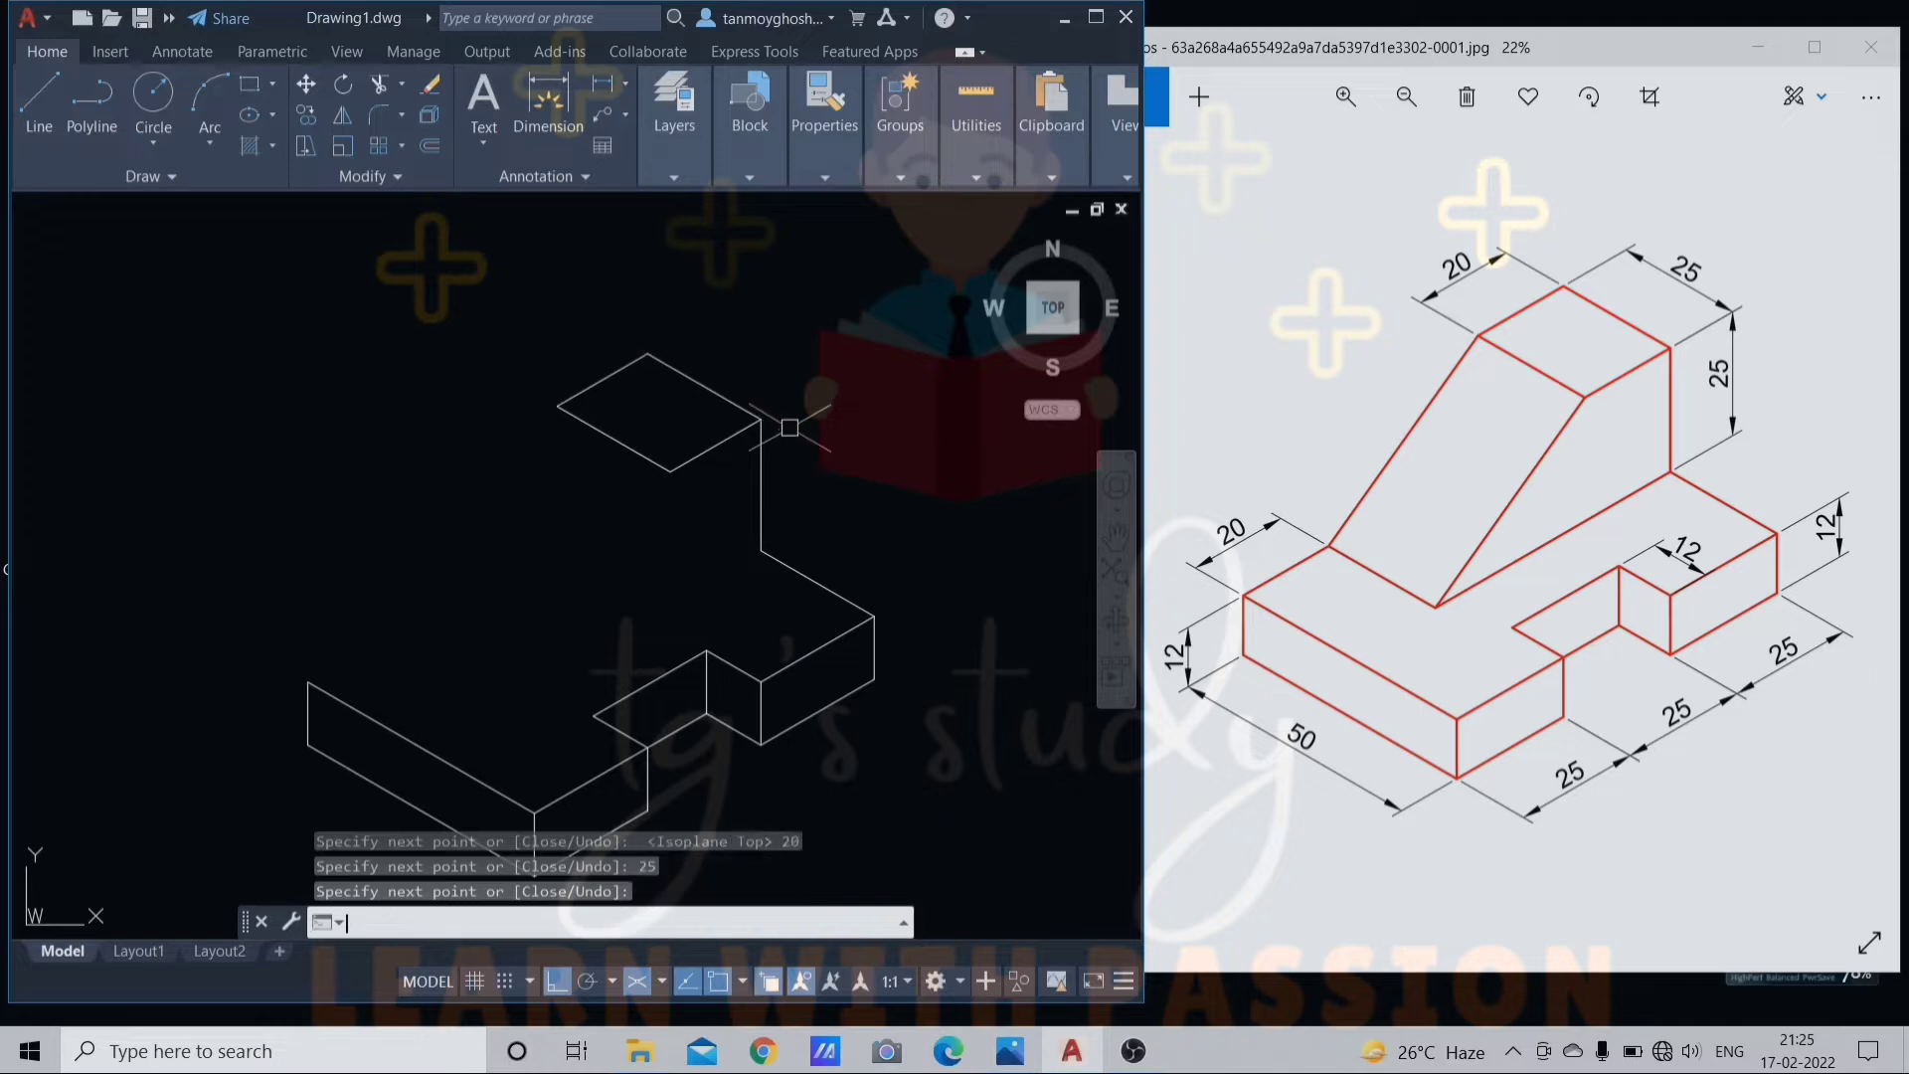
{"action": "key", "text": "Return"}
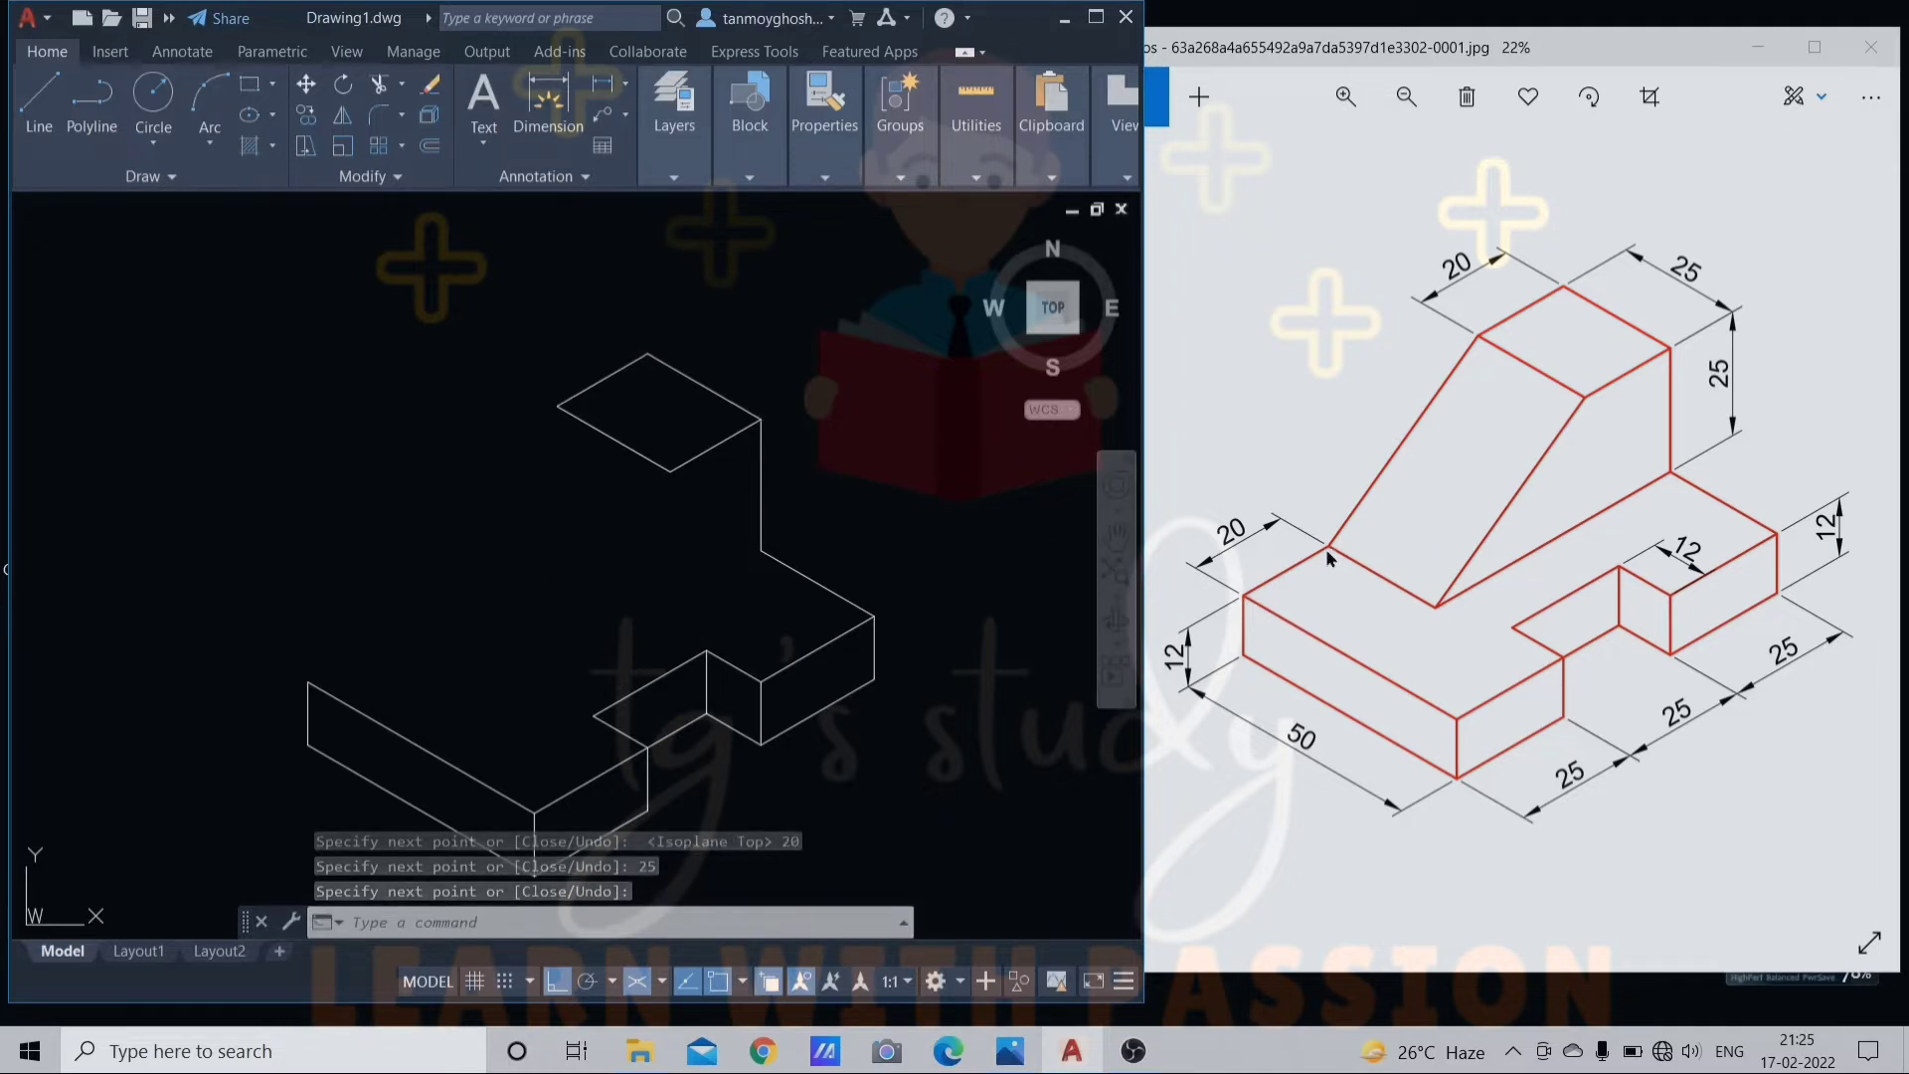
From the base's upper left corner, draw a 20 mm line at 30° and a sloped line to the left corner of the upright's top face.
{"action": "type", "text": "l"}
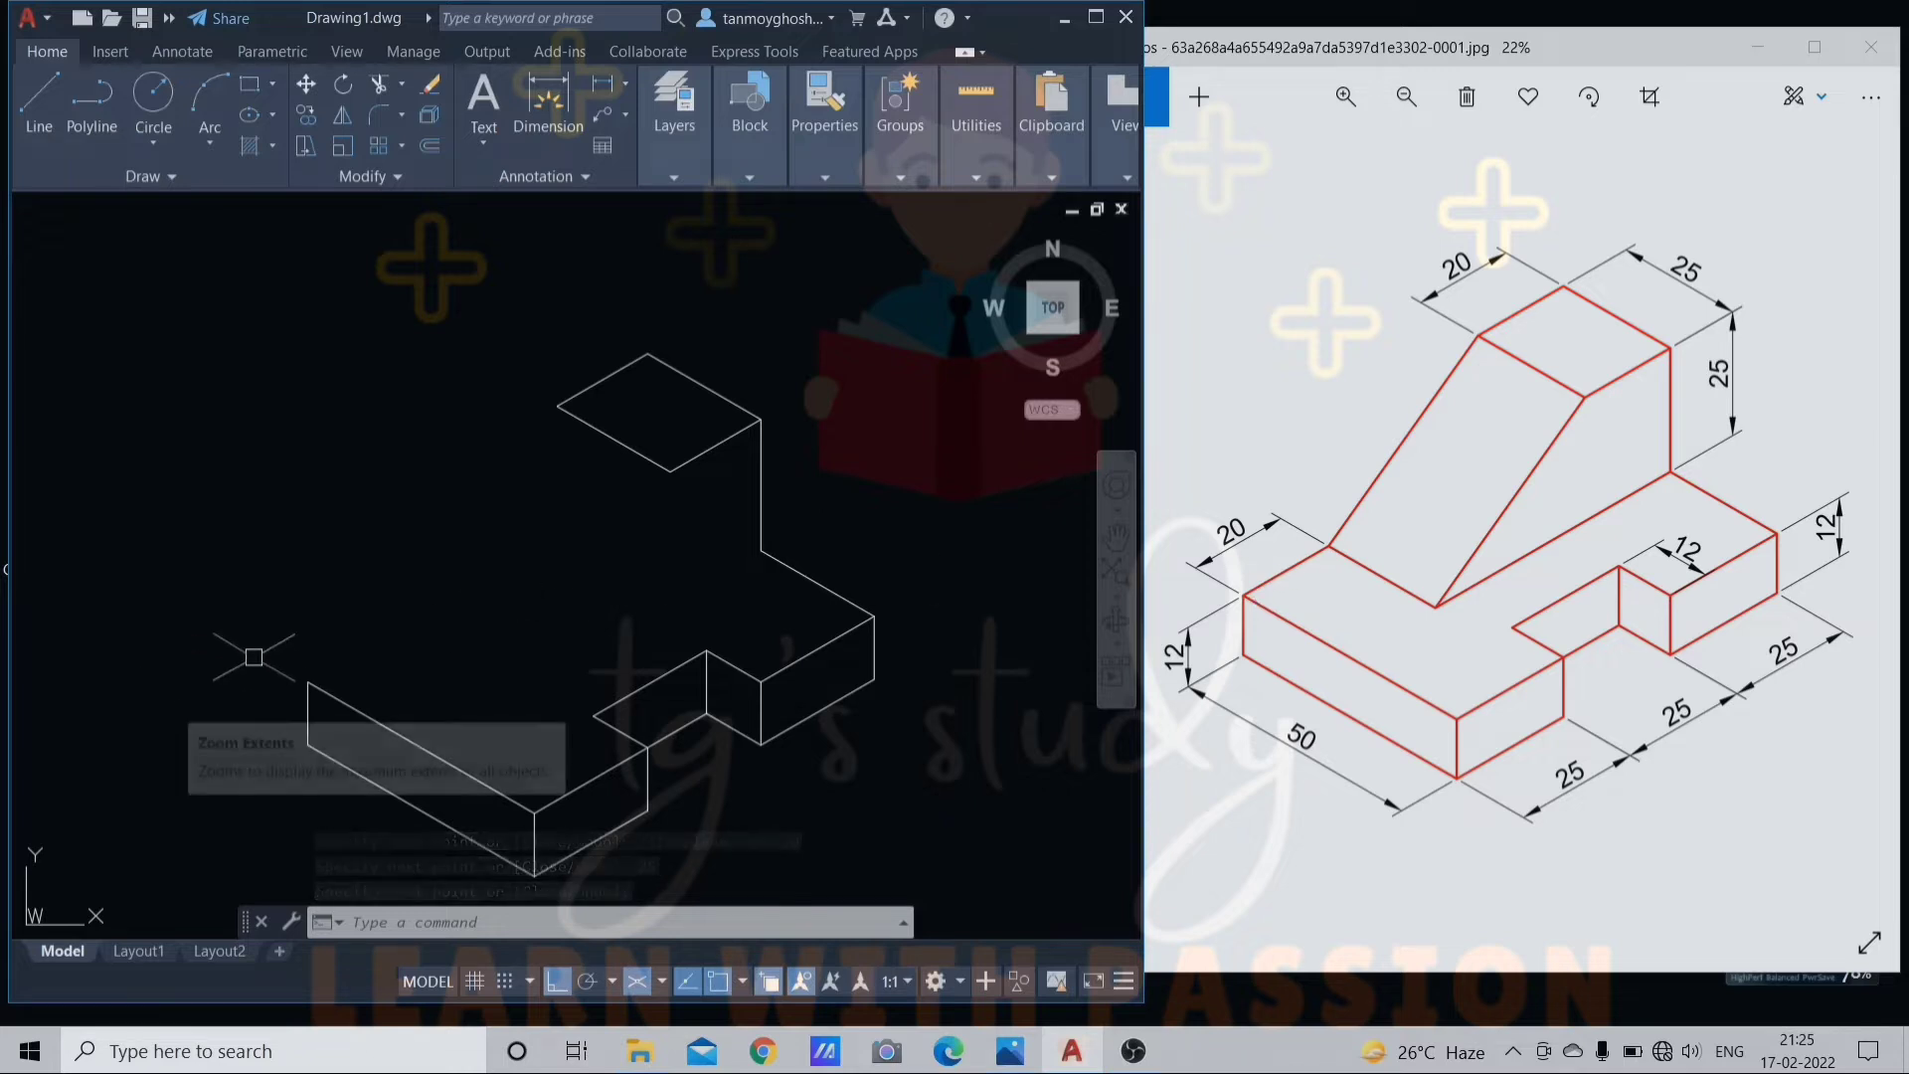
{"action": "key", "text": "Return"}
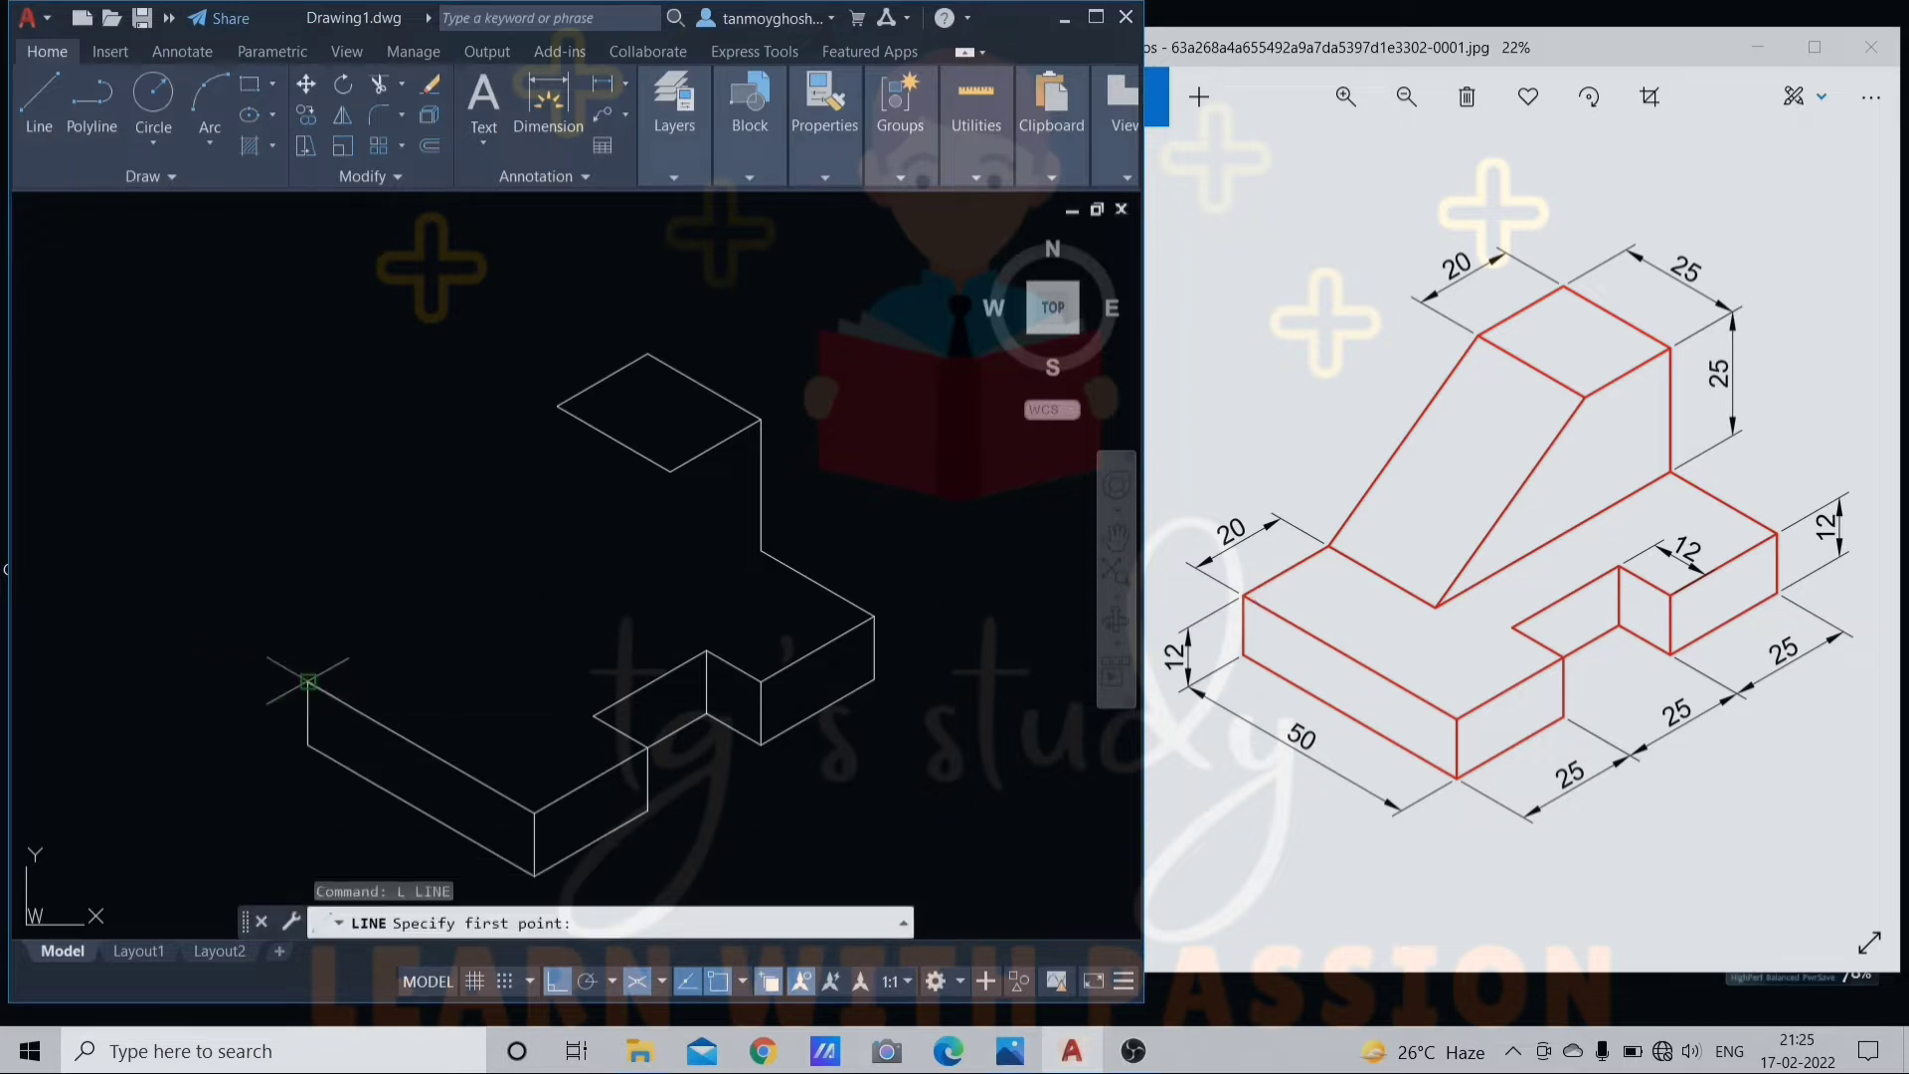
{"action": "left_click", "coordinate": [308, 682]}
{"action": "type", "text": "2"}
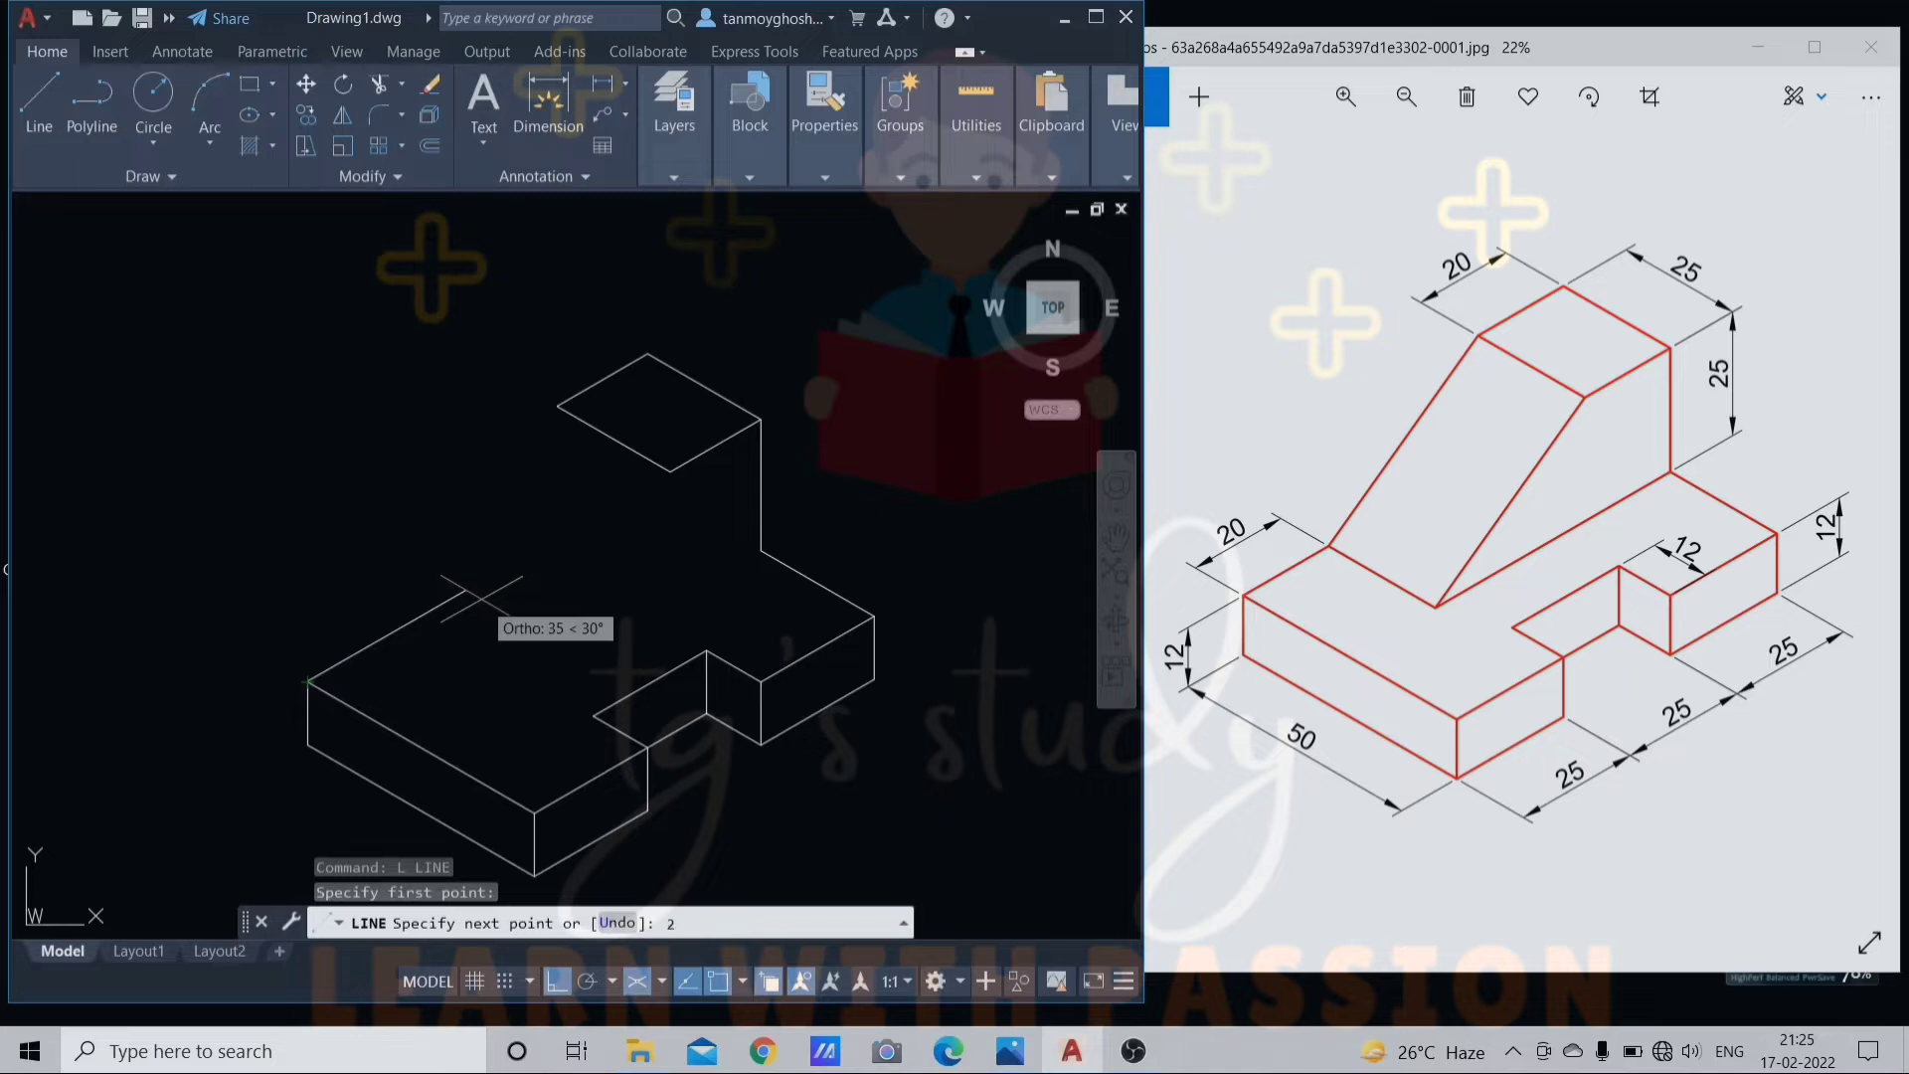
{"action": "type", "text": "0"}
{"action": "key", "text": "Return"}
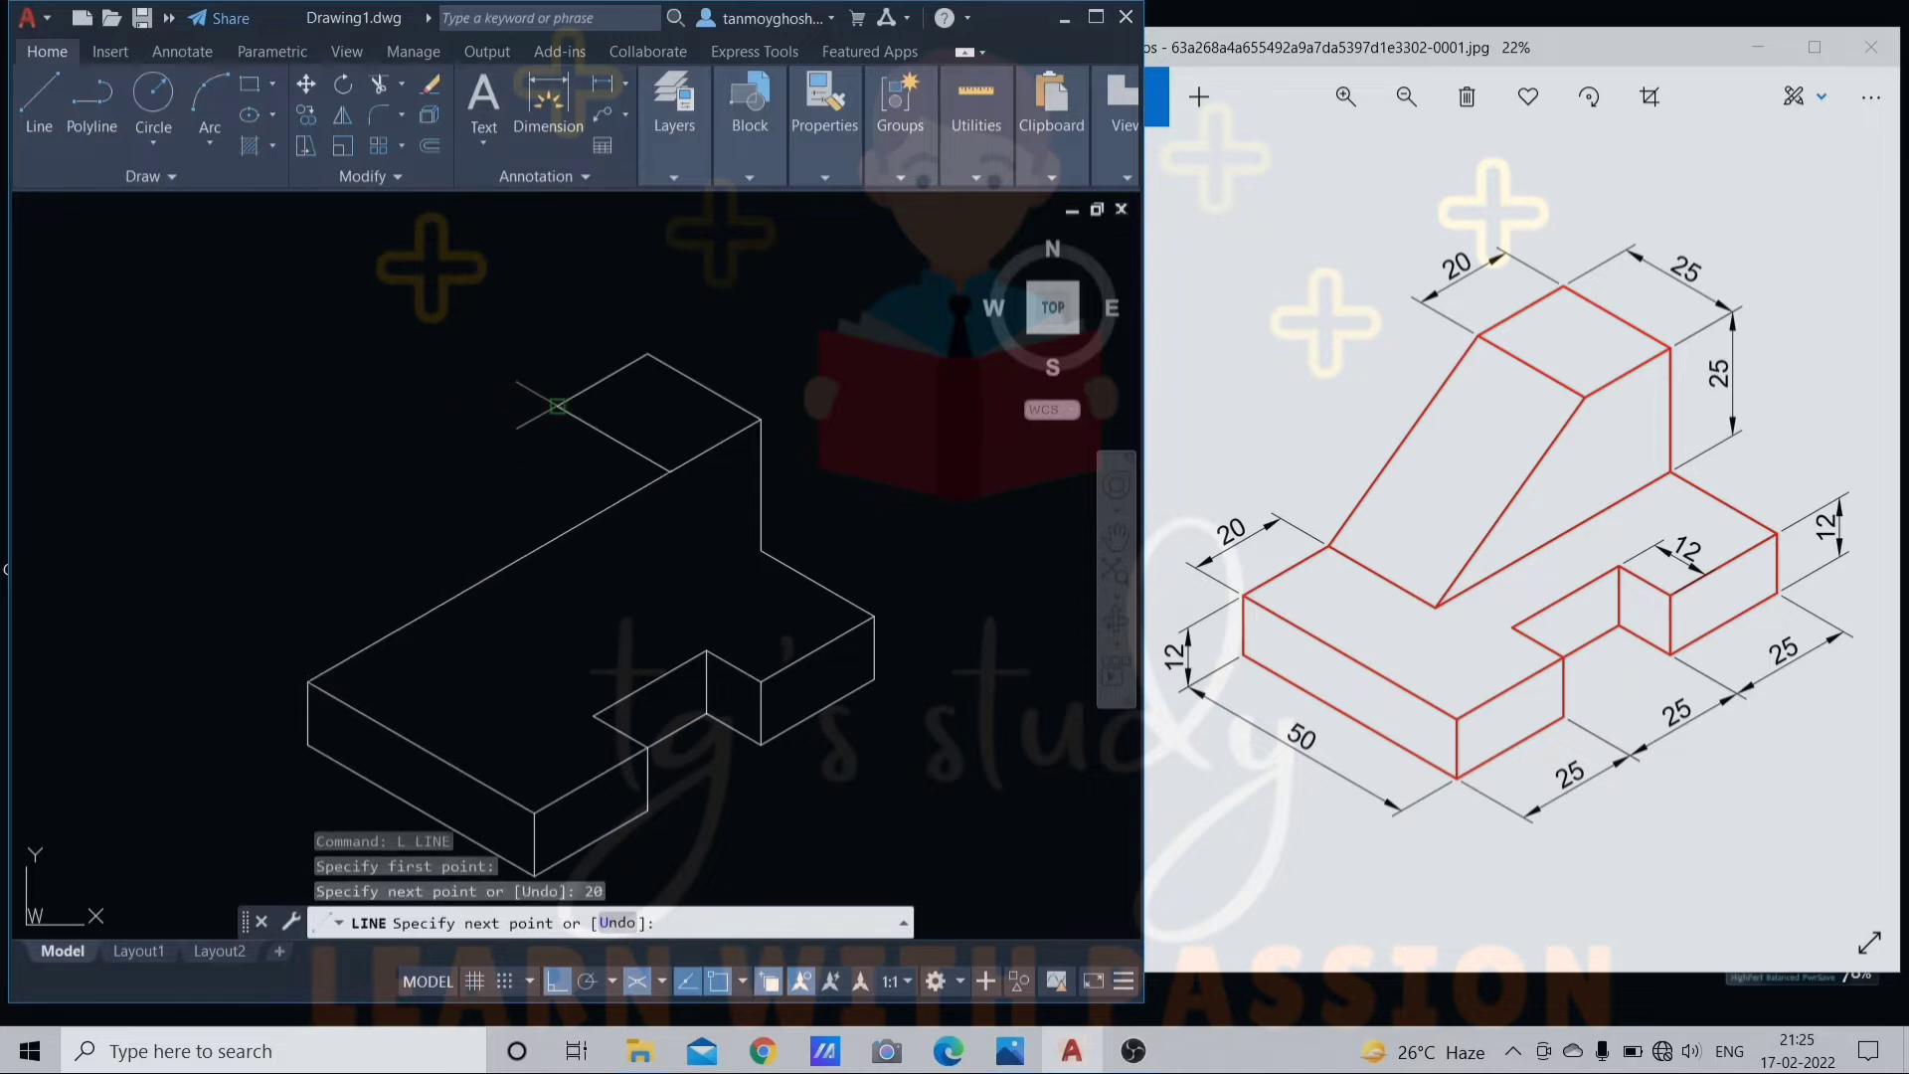
{"action": "left_click", "coordinate": [558, 406]}
{"action": "key", "text": "Escape"}
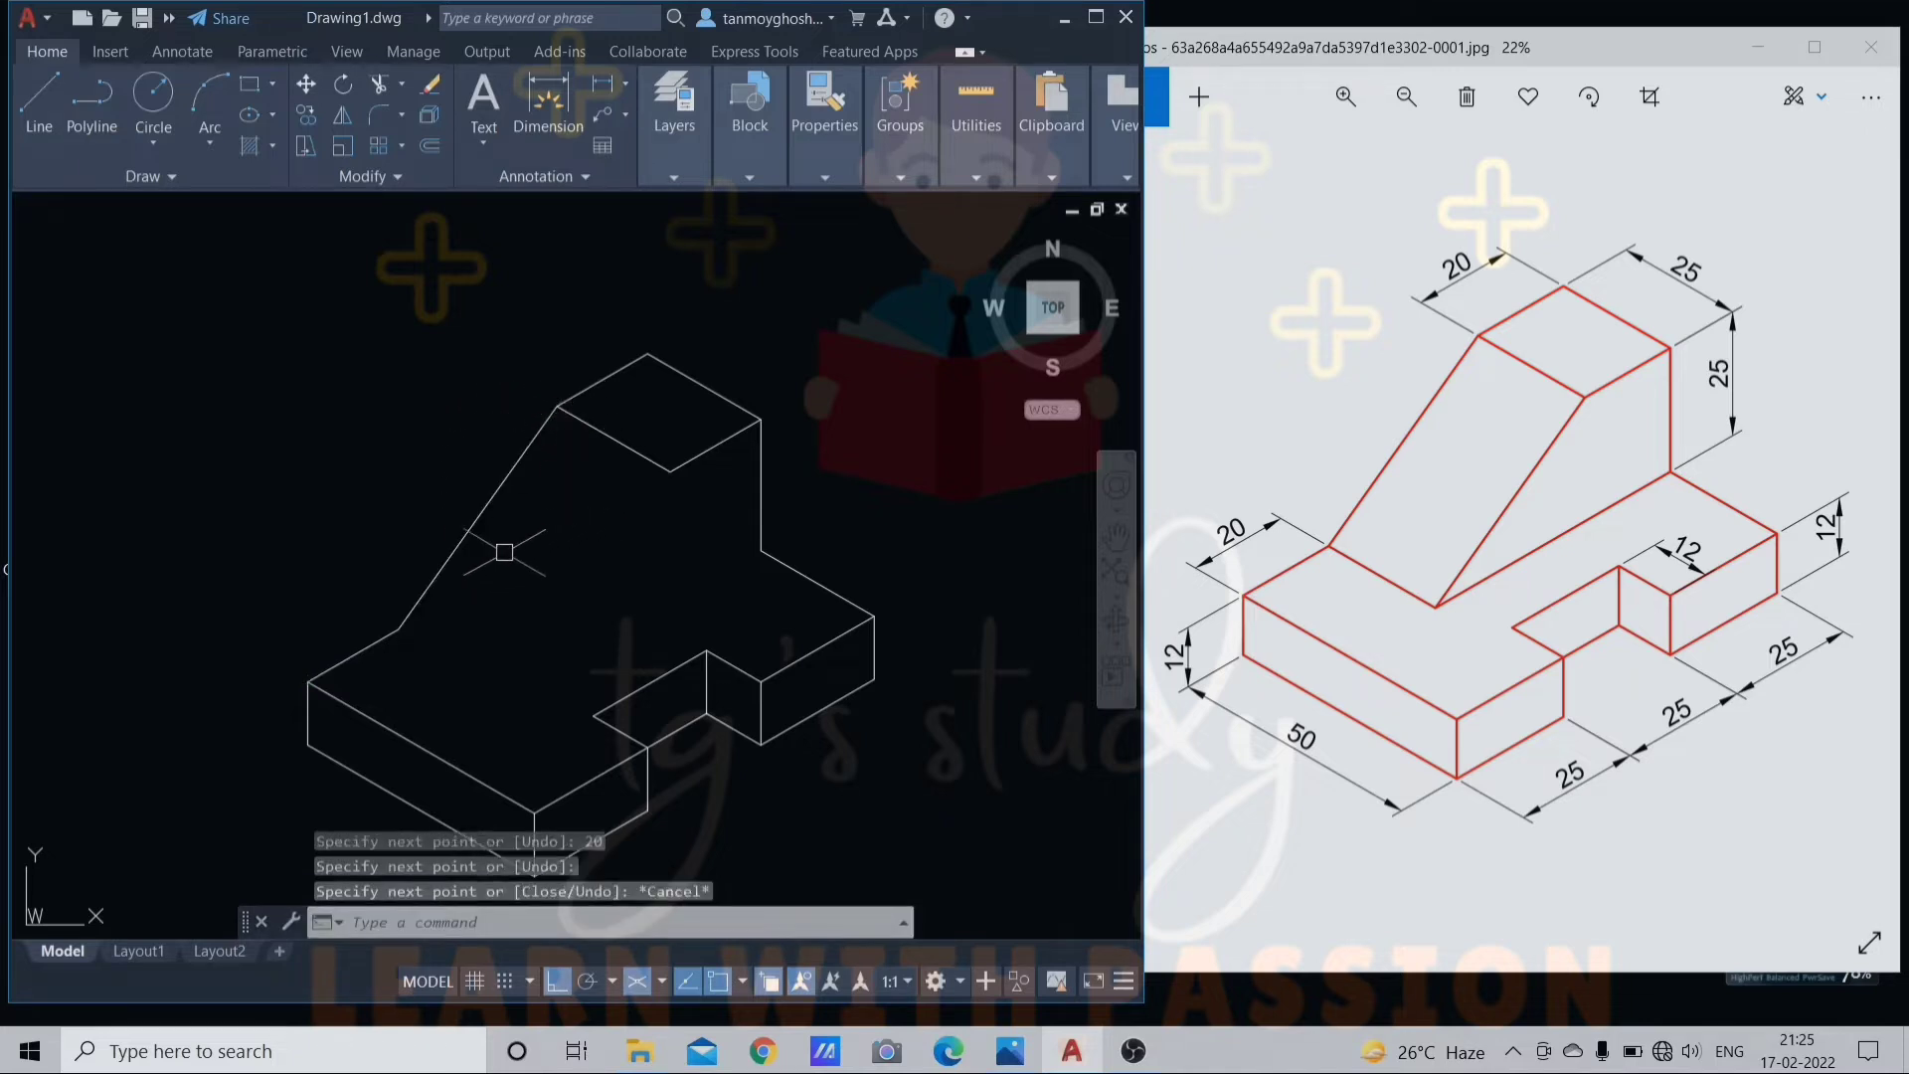
Copy the sloped edge from the left corner of the upright's top face to that face's front corner.
{"action": "left_click", "coordinate": [454, 551]}
{"action": "type", "text": "co"}
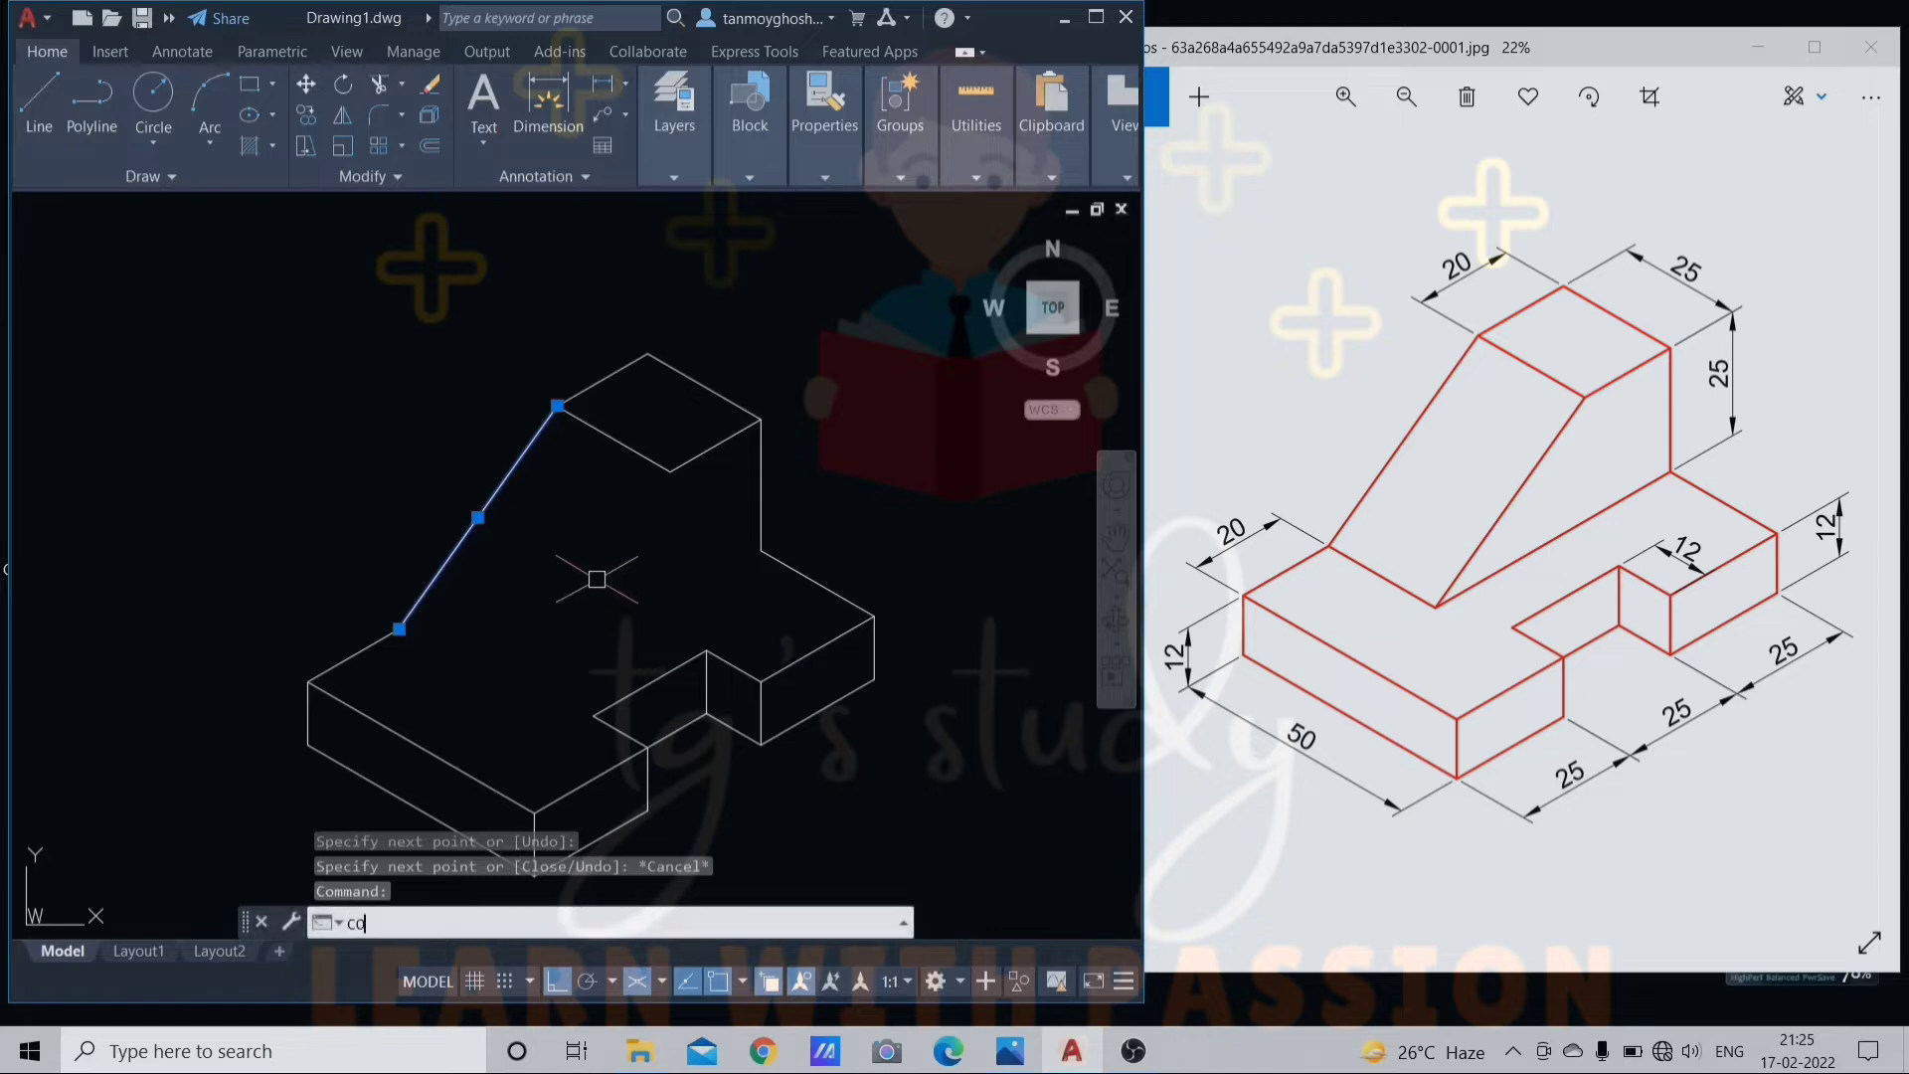
{"action": "key", "text": "Return"}
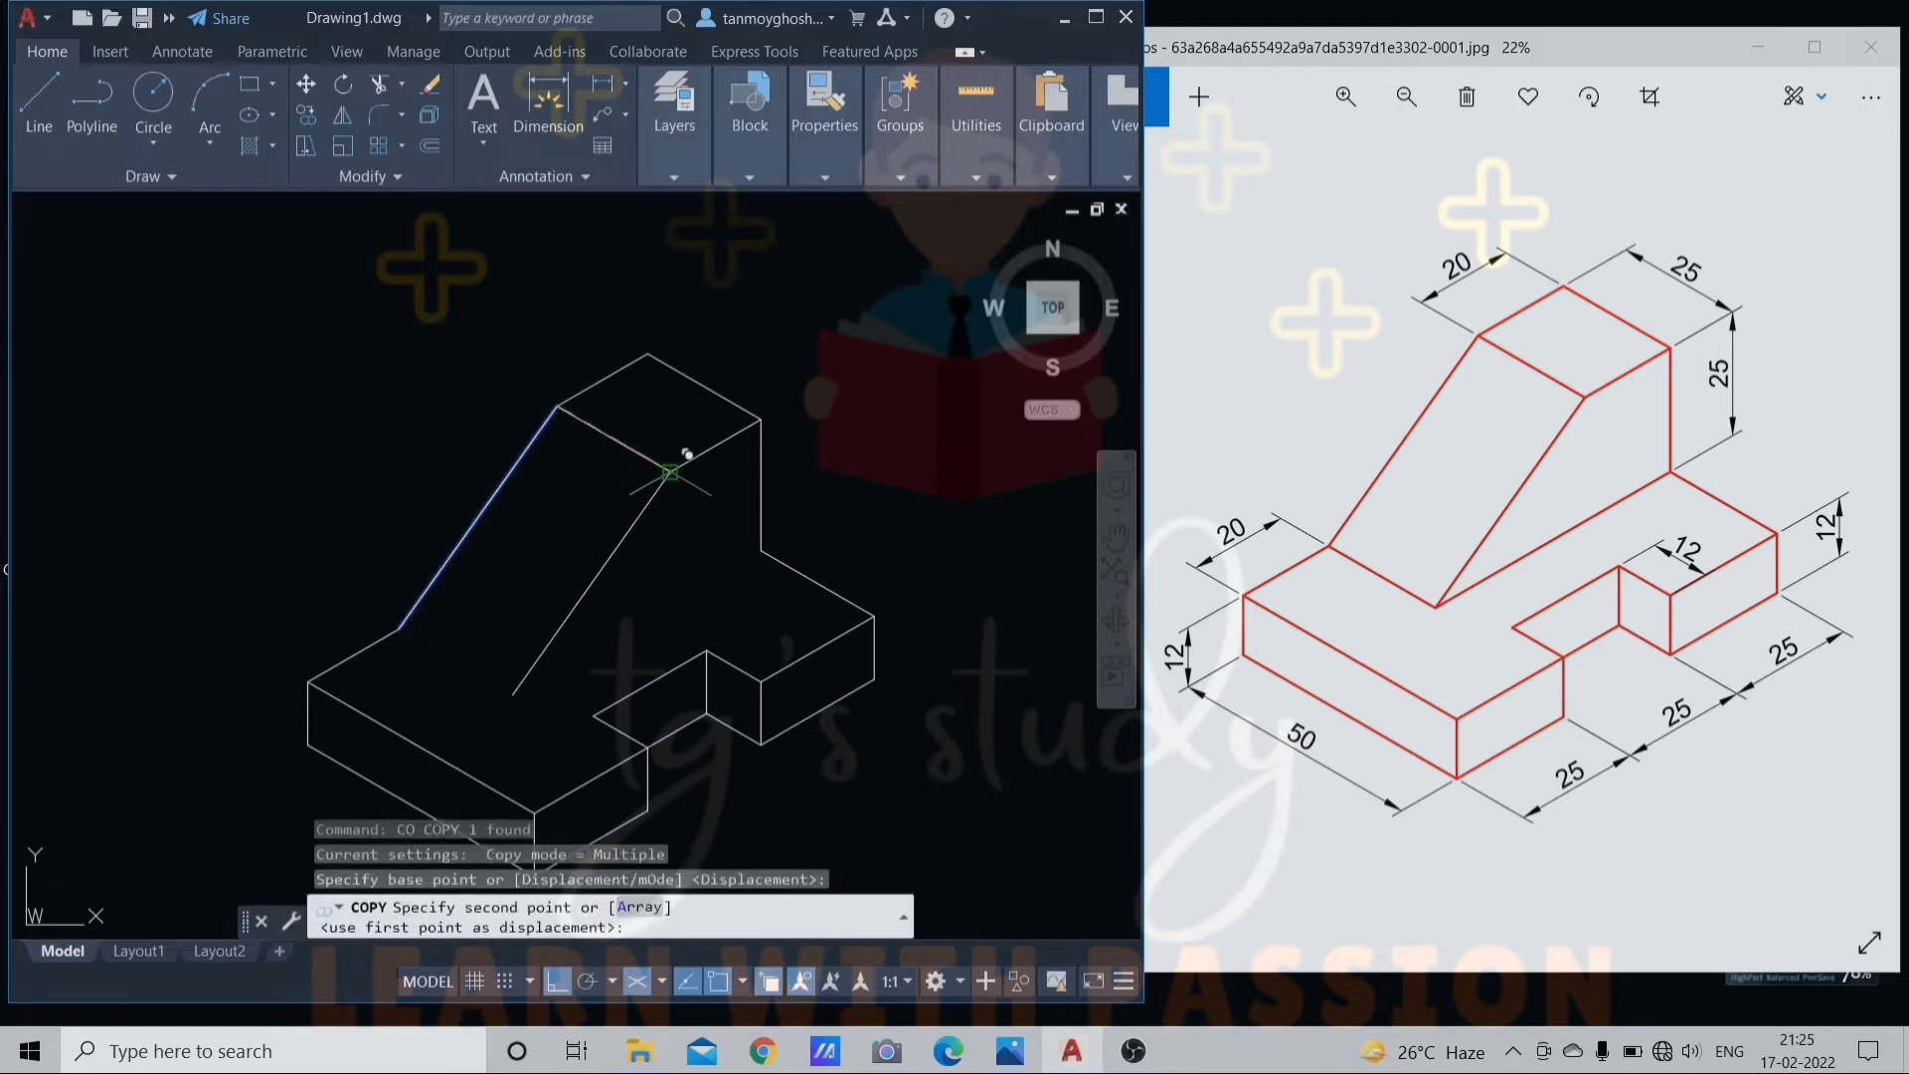
{"action": "left_click", "coordinate": [671, 472]}
{"action": "key", "text": "Escape"}
Copy the front-left edge of the upright's top face from its front corner to the lower end of the second sloped edge.
{"action": "left_click", "coordinate": [665, 458]}
{"action": "type", "text": "co"}
{"action": "key", "text": "Return"}
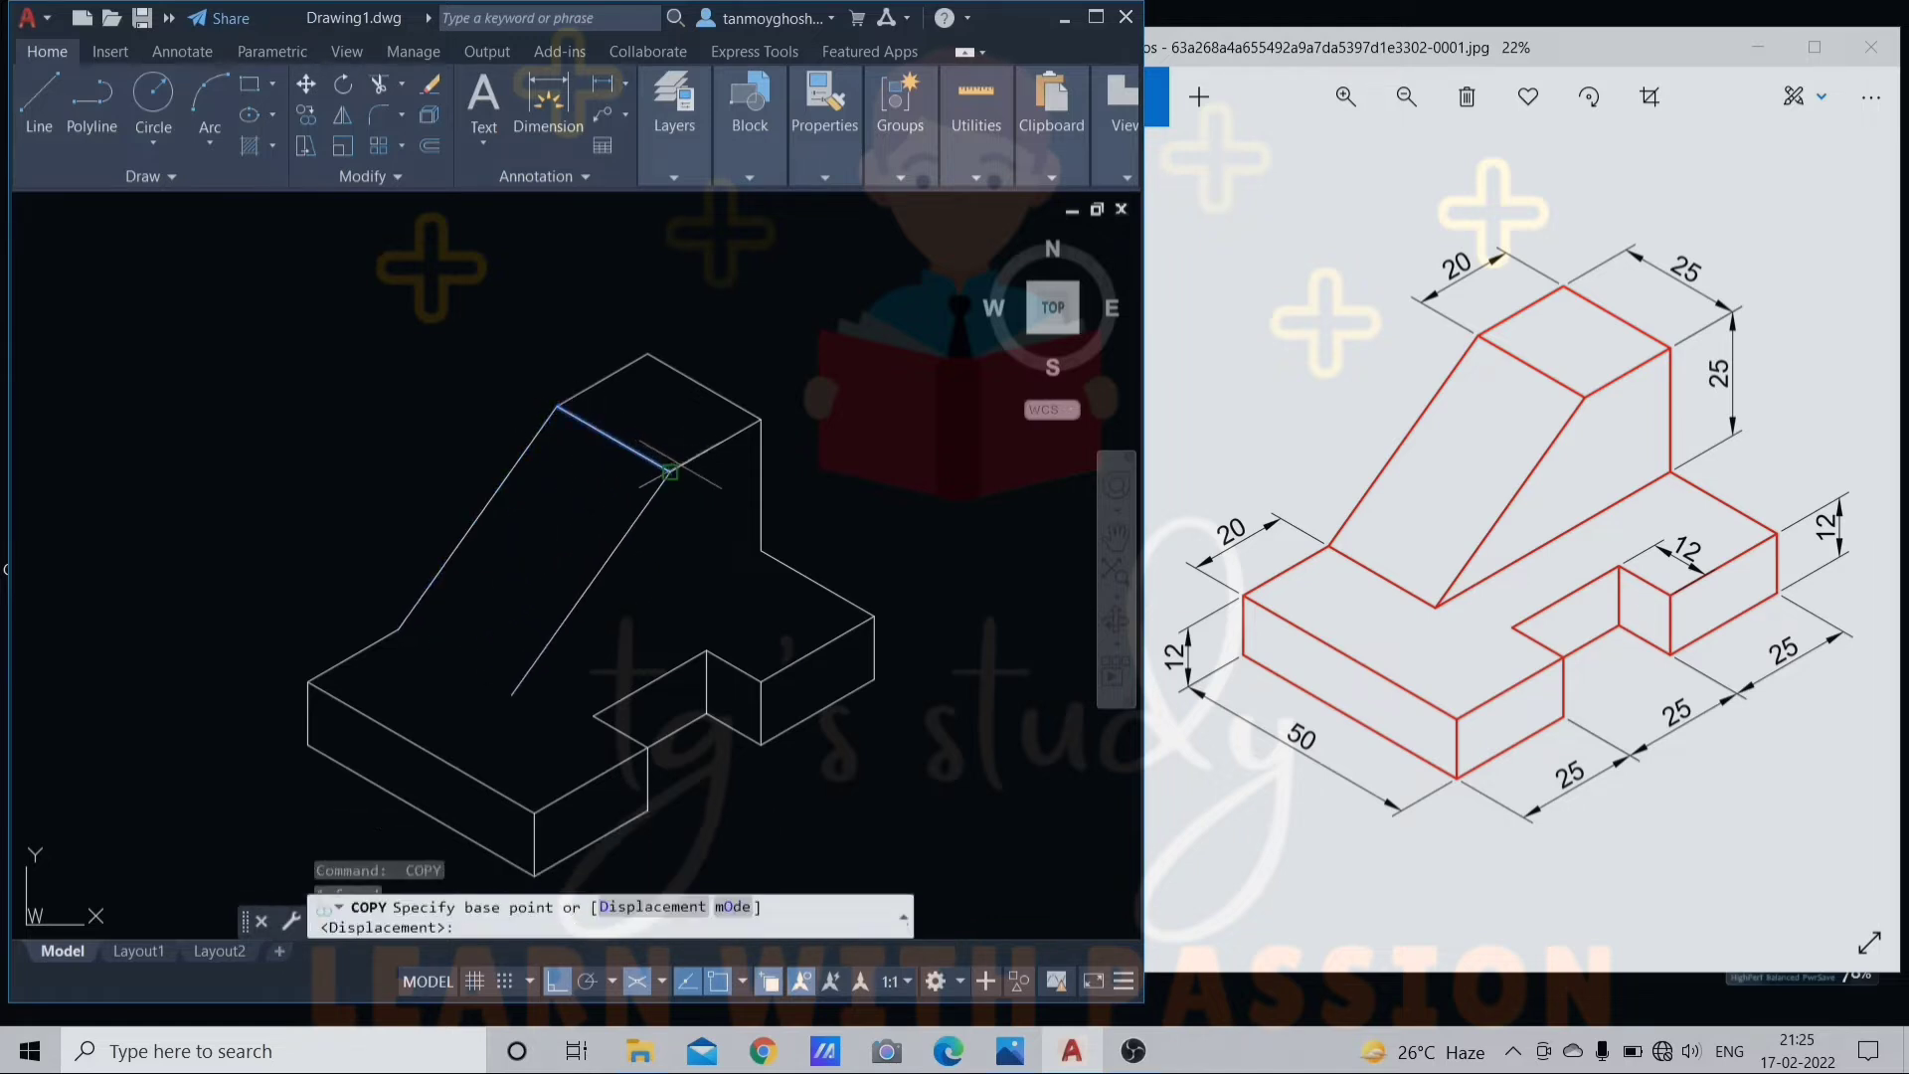
{"action": "left_click", "coordinate": [668, 472]}
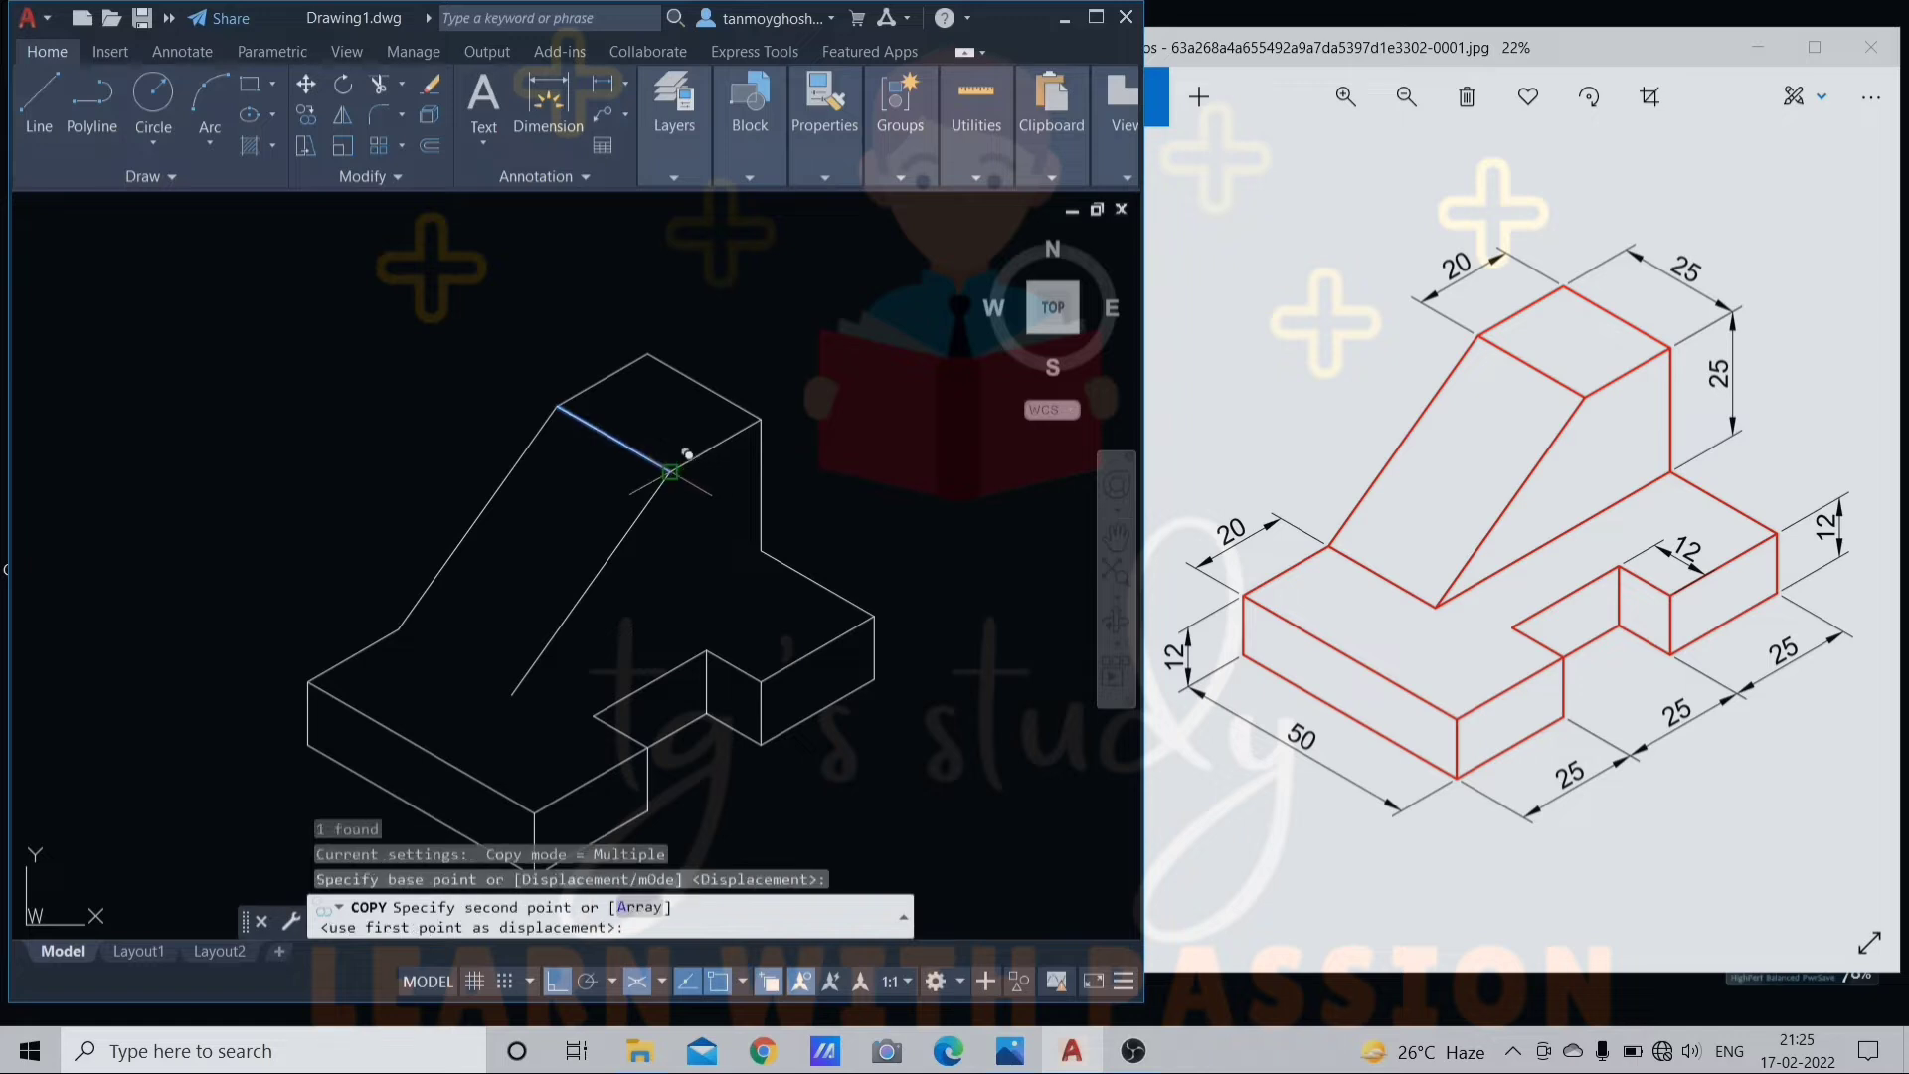
{"action": "left_click", "coordinate": [511, 694]}
{"action": "key", "text": "Return"}
Draw a line from the lower end of the front sloped edge to the foot of the upright's vertical edge.
{"action": "type", "text": "l"}
{"action": "key", "text": "Return"}
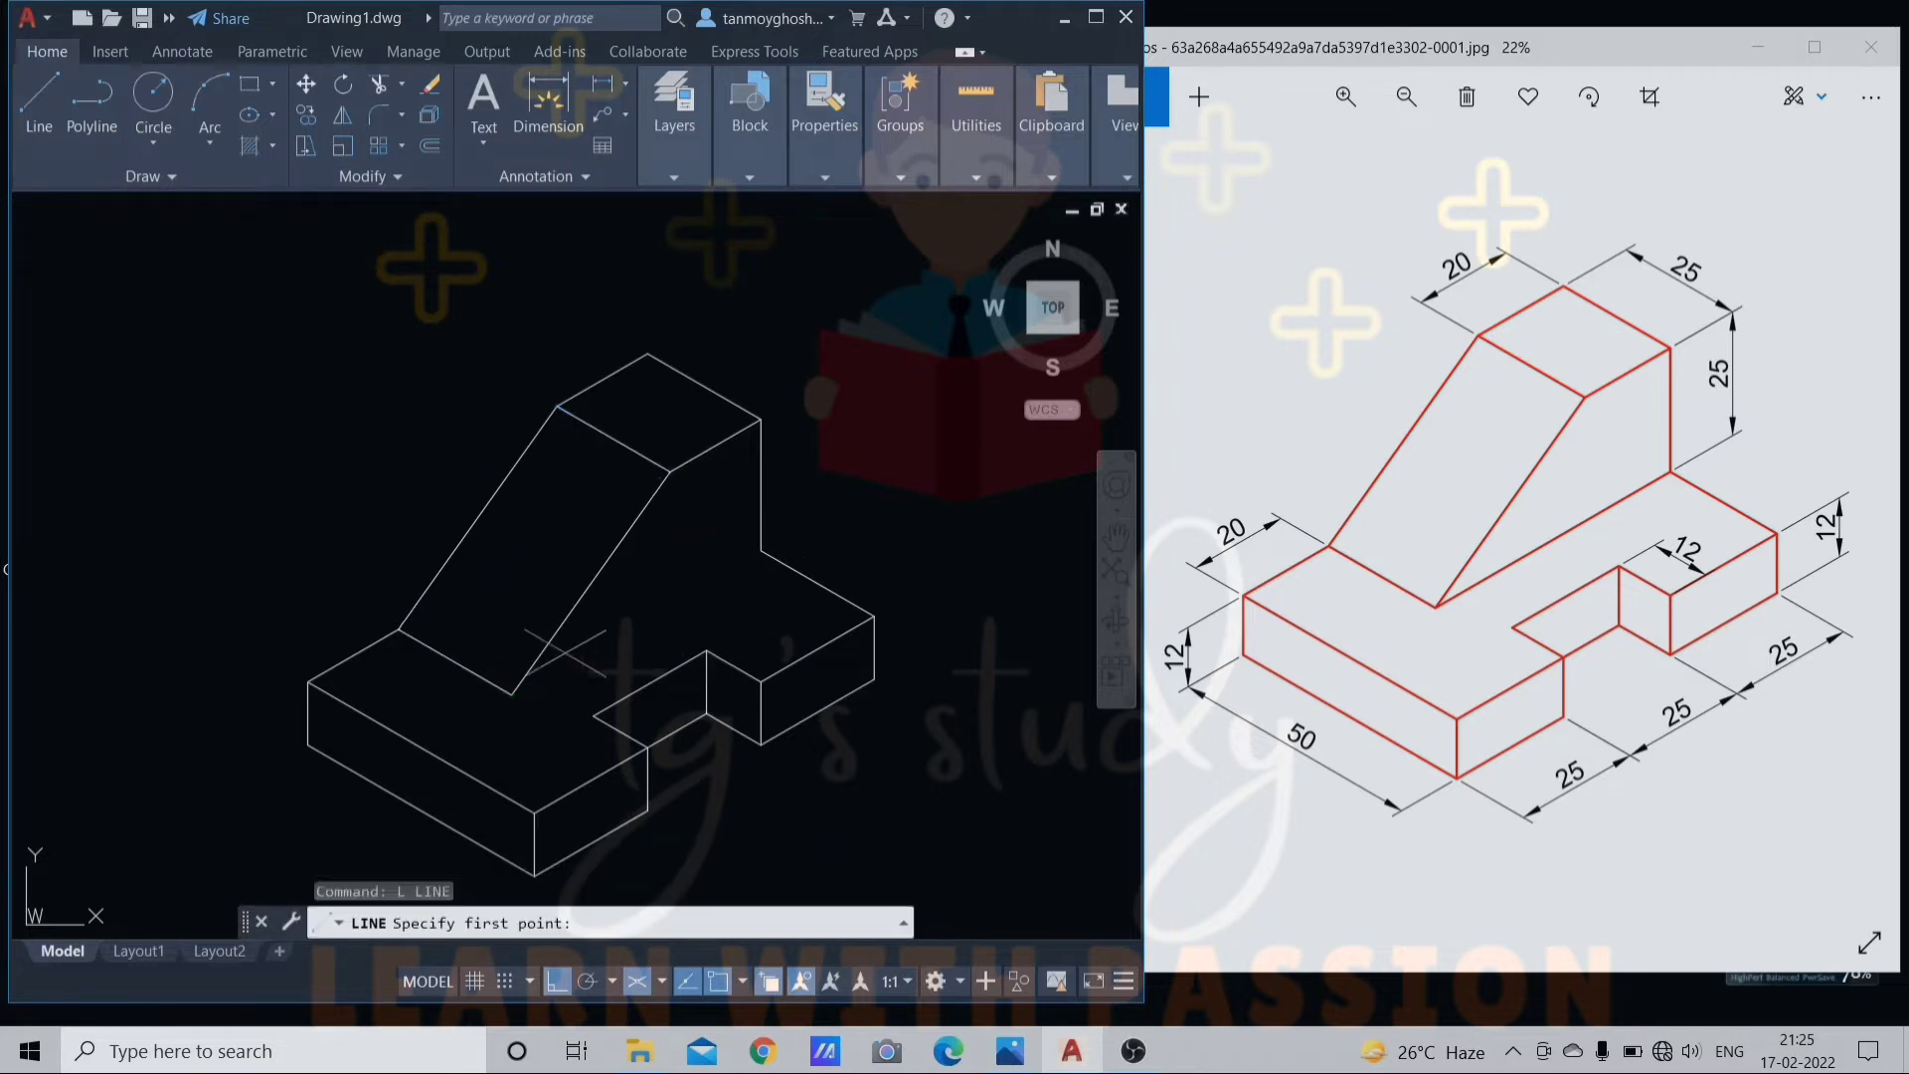
{"action": "left_click", "coordinate": [513, 694]}
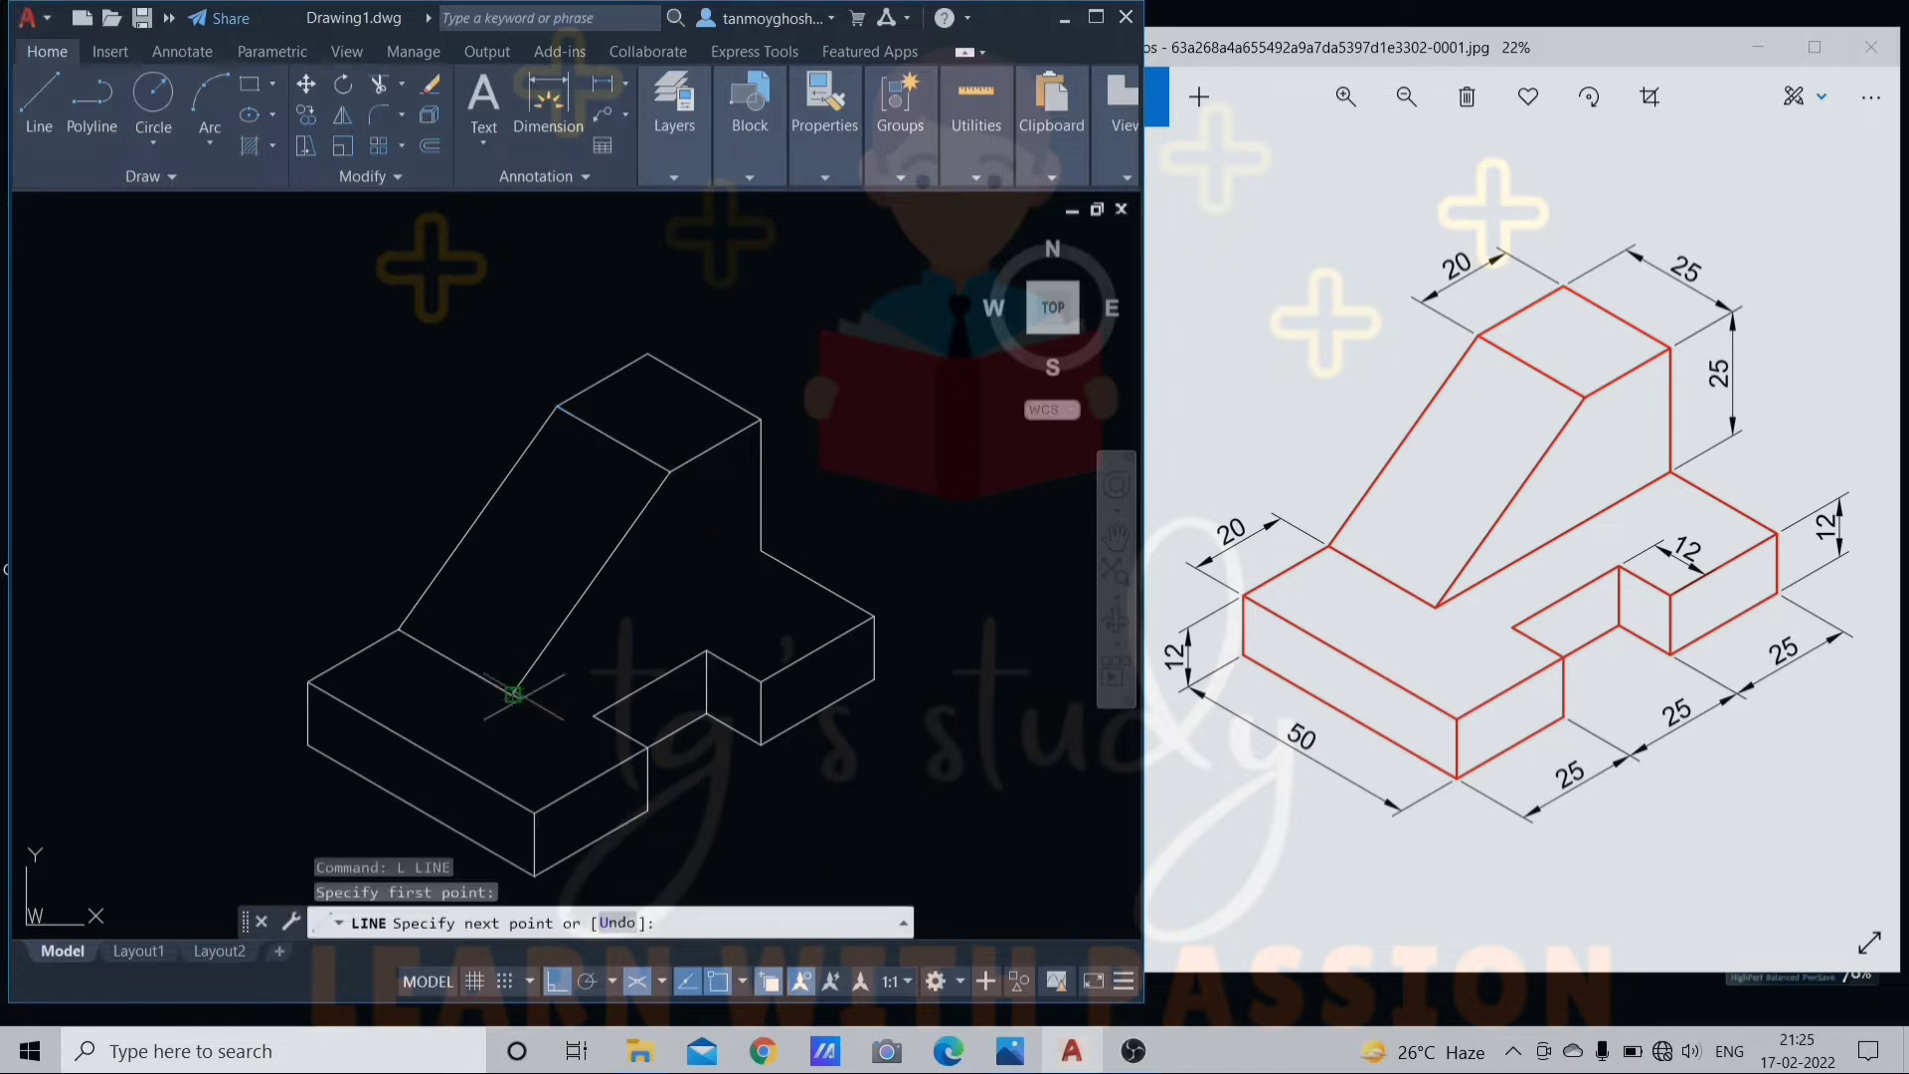
{"action": "left_click", "coordinate": [761, 550]}
{"action": "key", "text": "Escape"}
{"action": "middle_click_drag", "start_coordinate": [795, 550], "coordinate": [808, 508]}
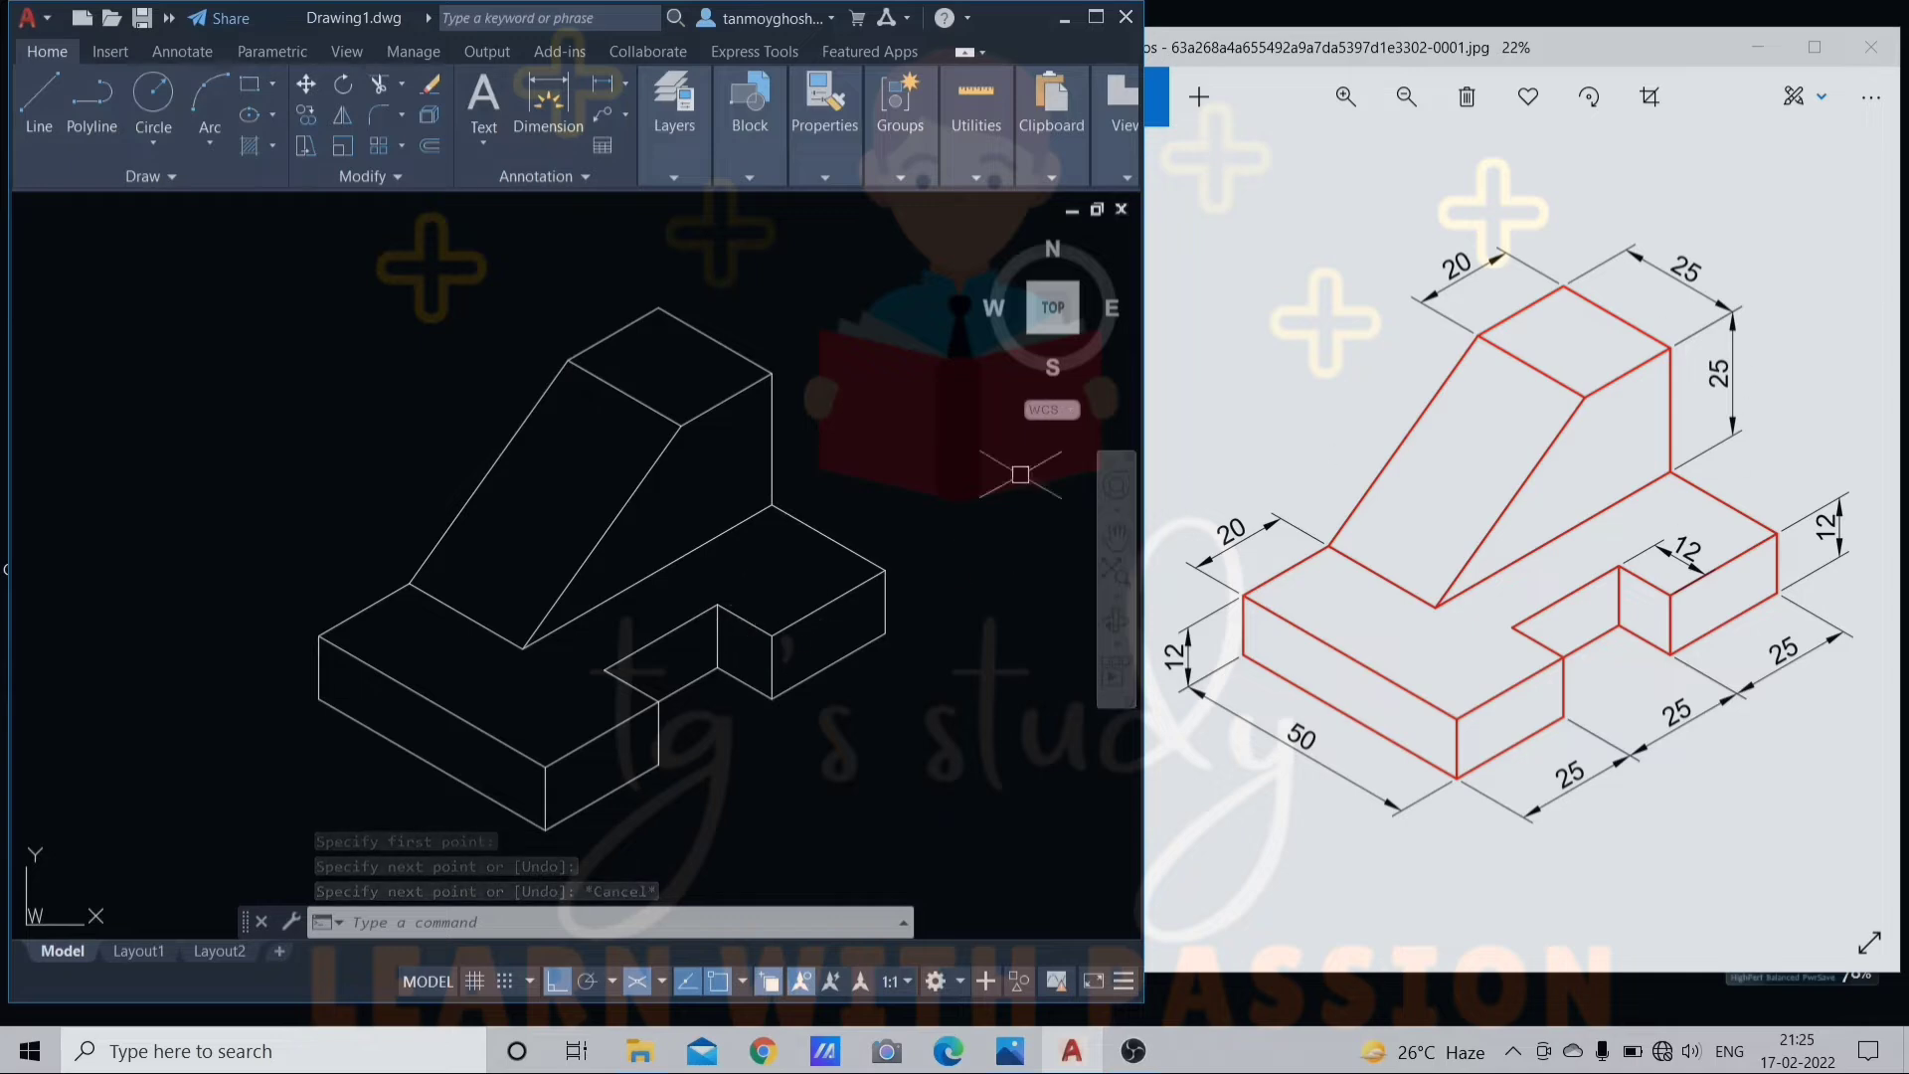
Maximize the drawing window and change the colour of all the block's lines to yellow.
{"action": "left_click", "coordinate": [1096, 17]}
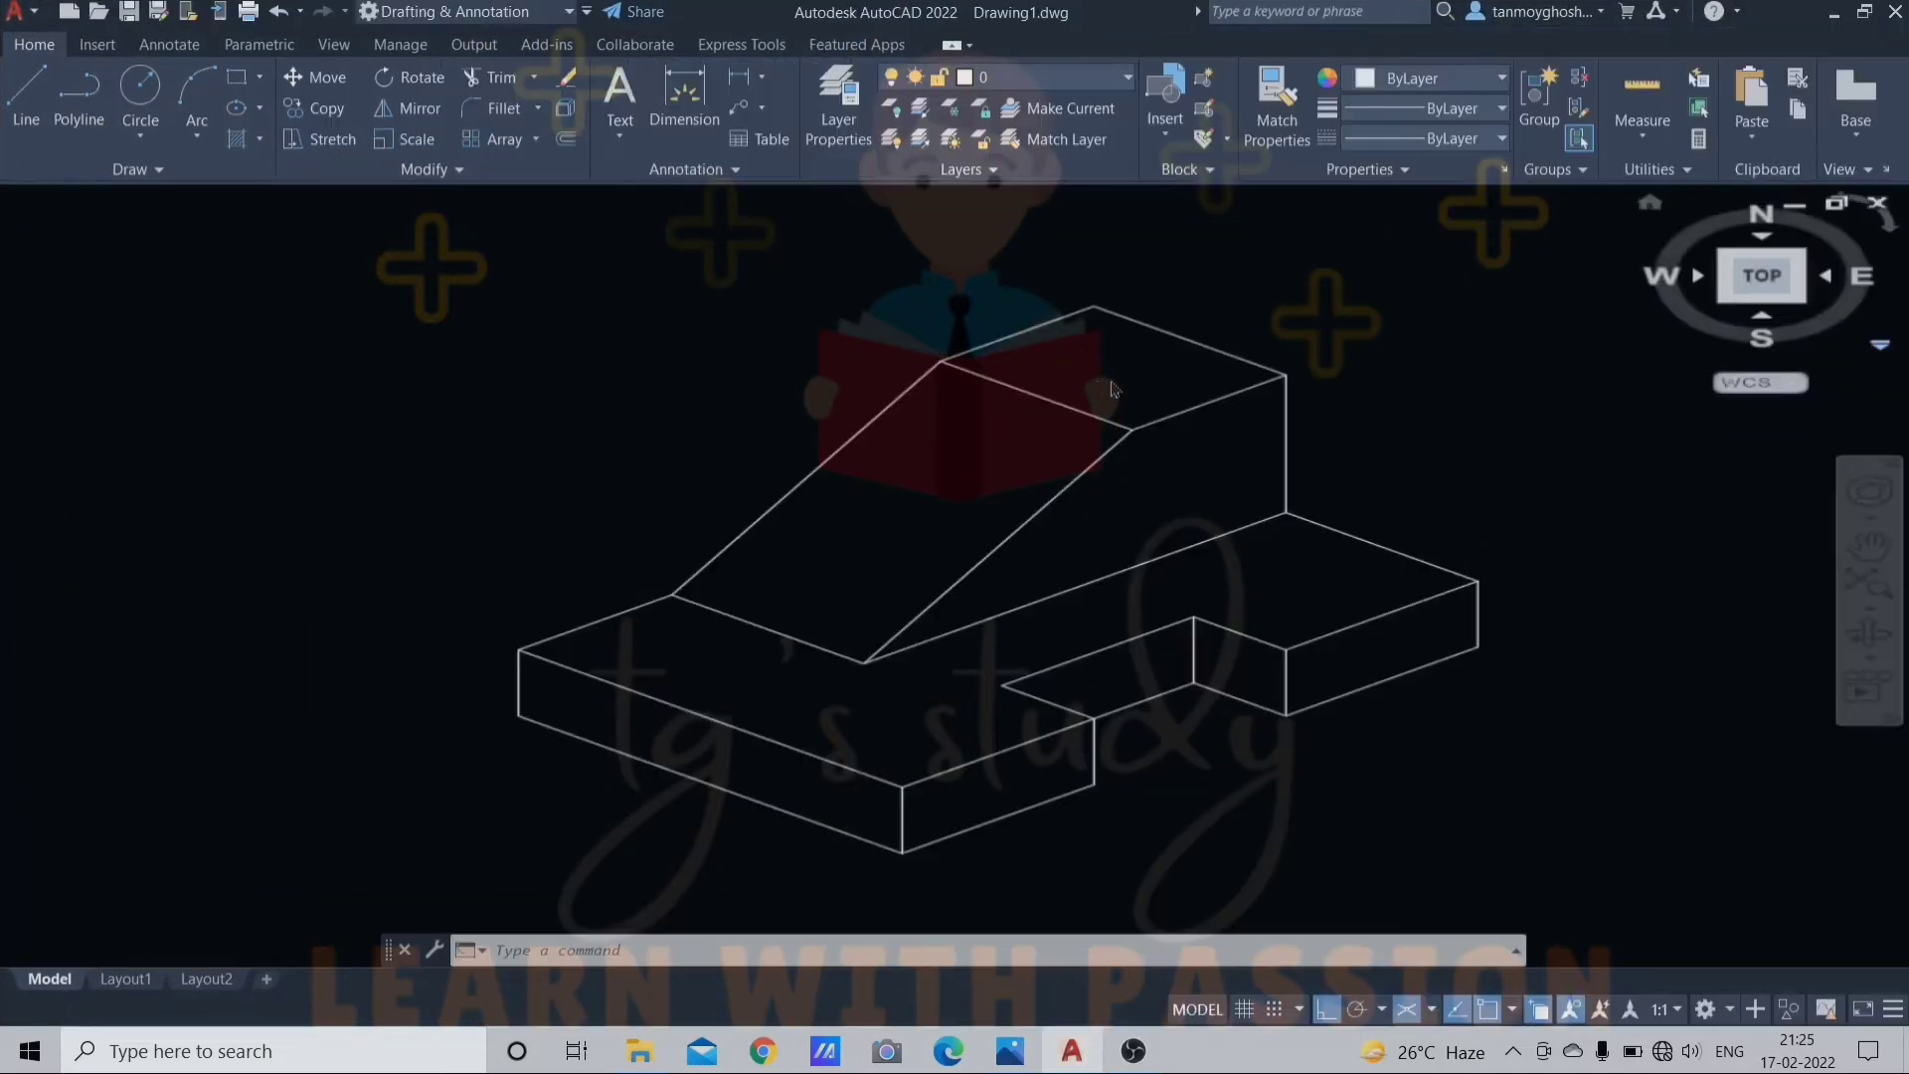
{"action": "scroll", "coordinate": [1144, 368], "scroll_direction": "down", "scroll_amount": 4}
{"action": "left_click", "coordinate": [1385, 258]}
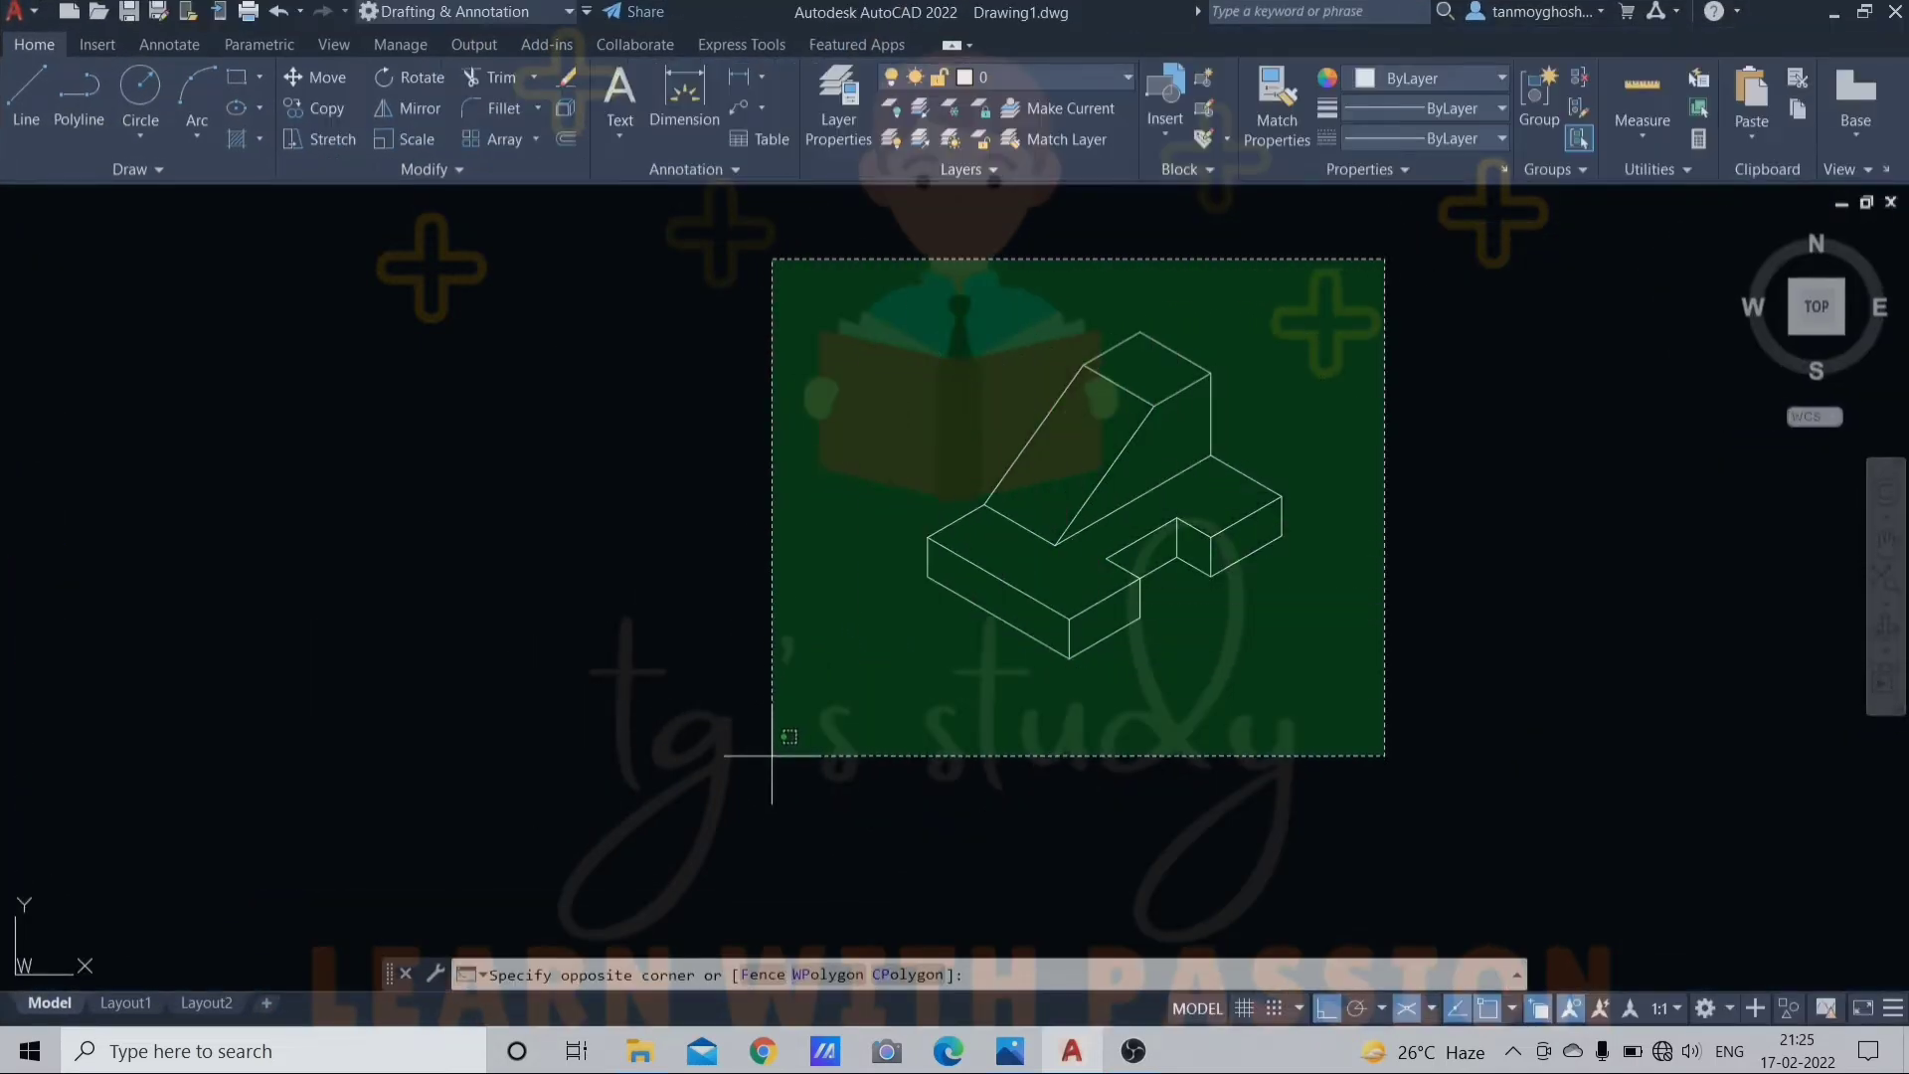
{"action": "left_click", "coordinate": [772, 756]}
{"action": "left_click", "coordinate": [1472, 82]}
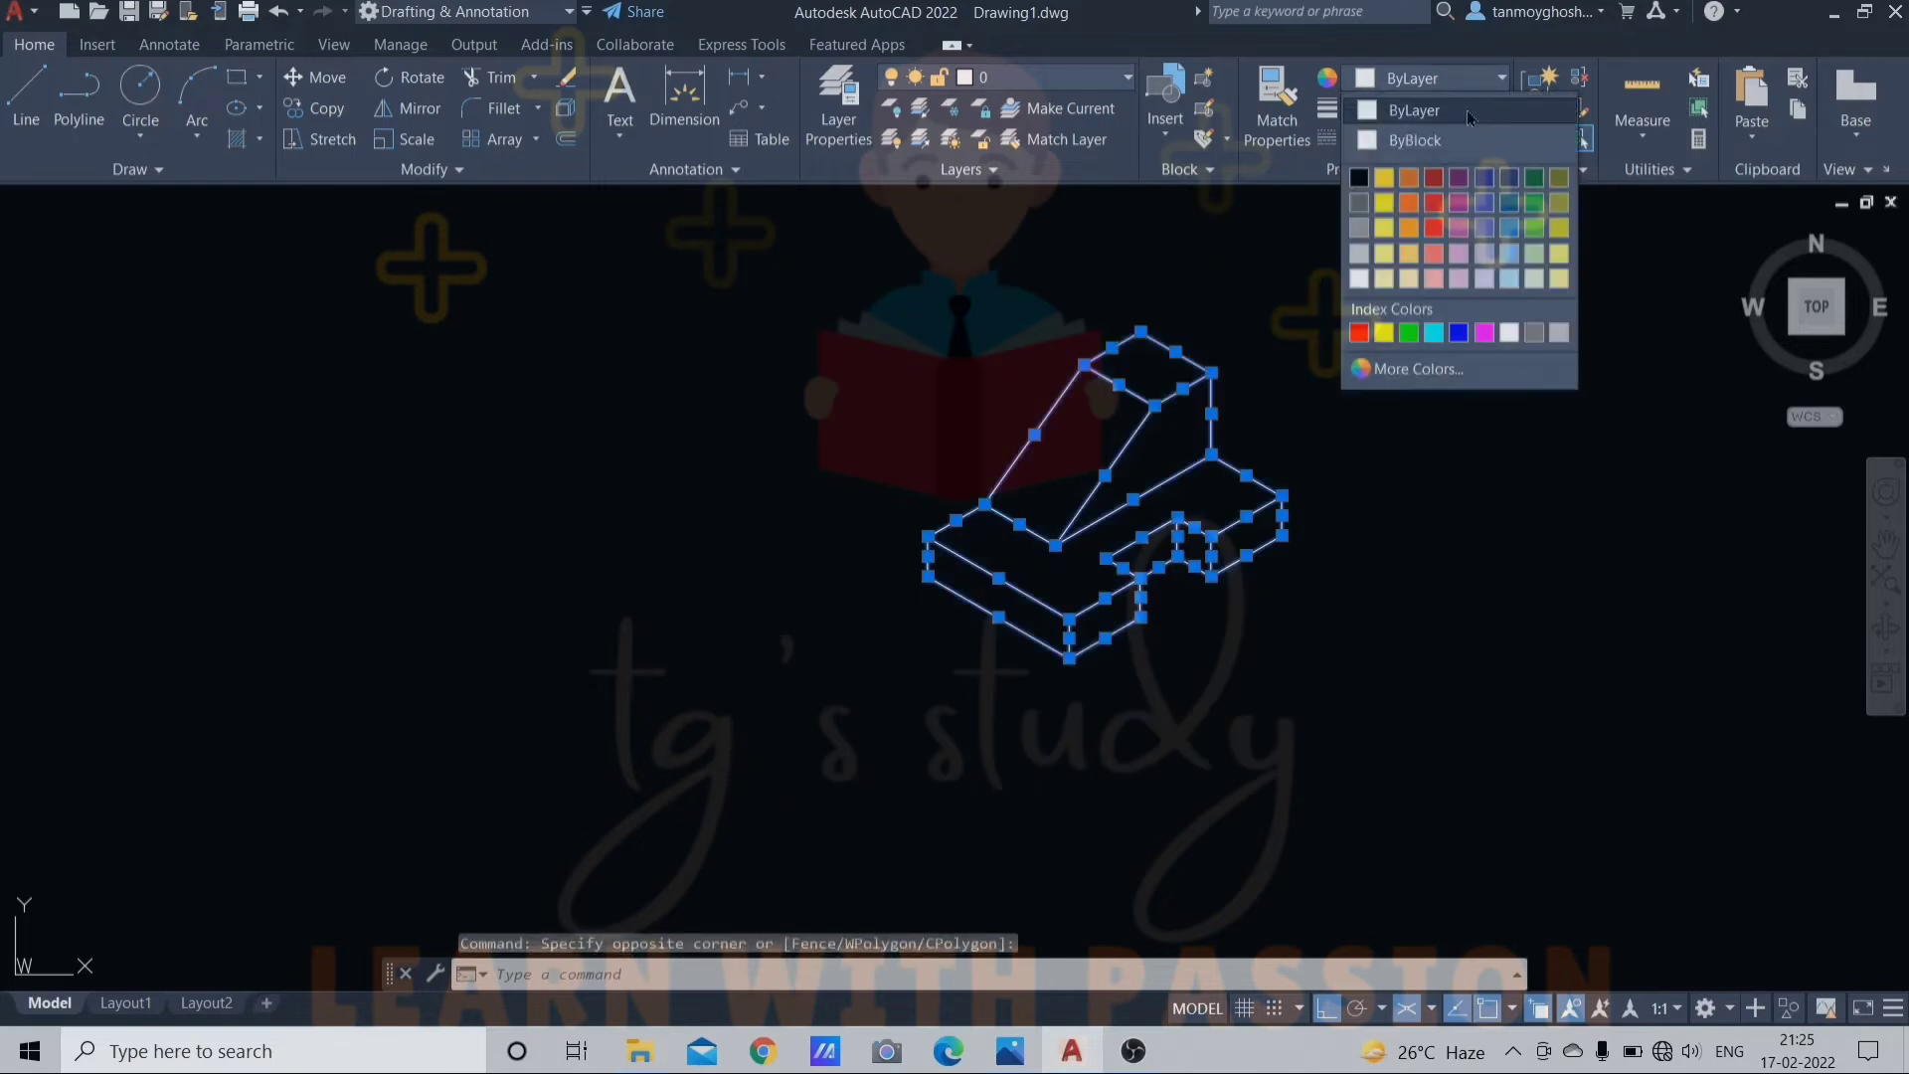
{"action": "left_click", "coordinate": [1385, 334]}
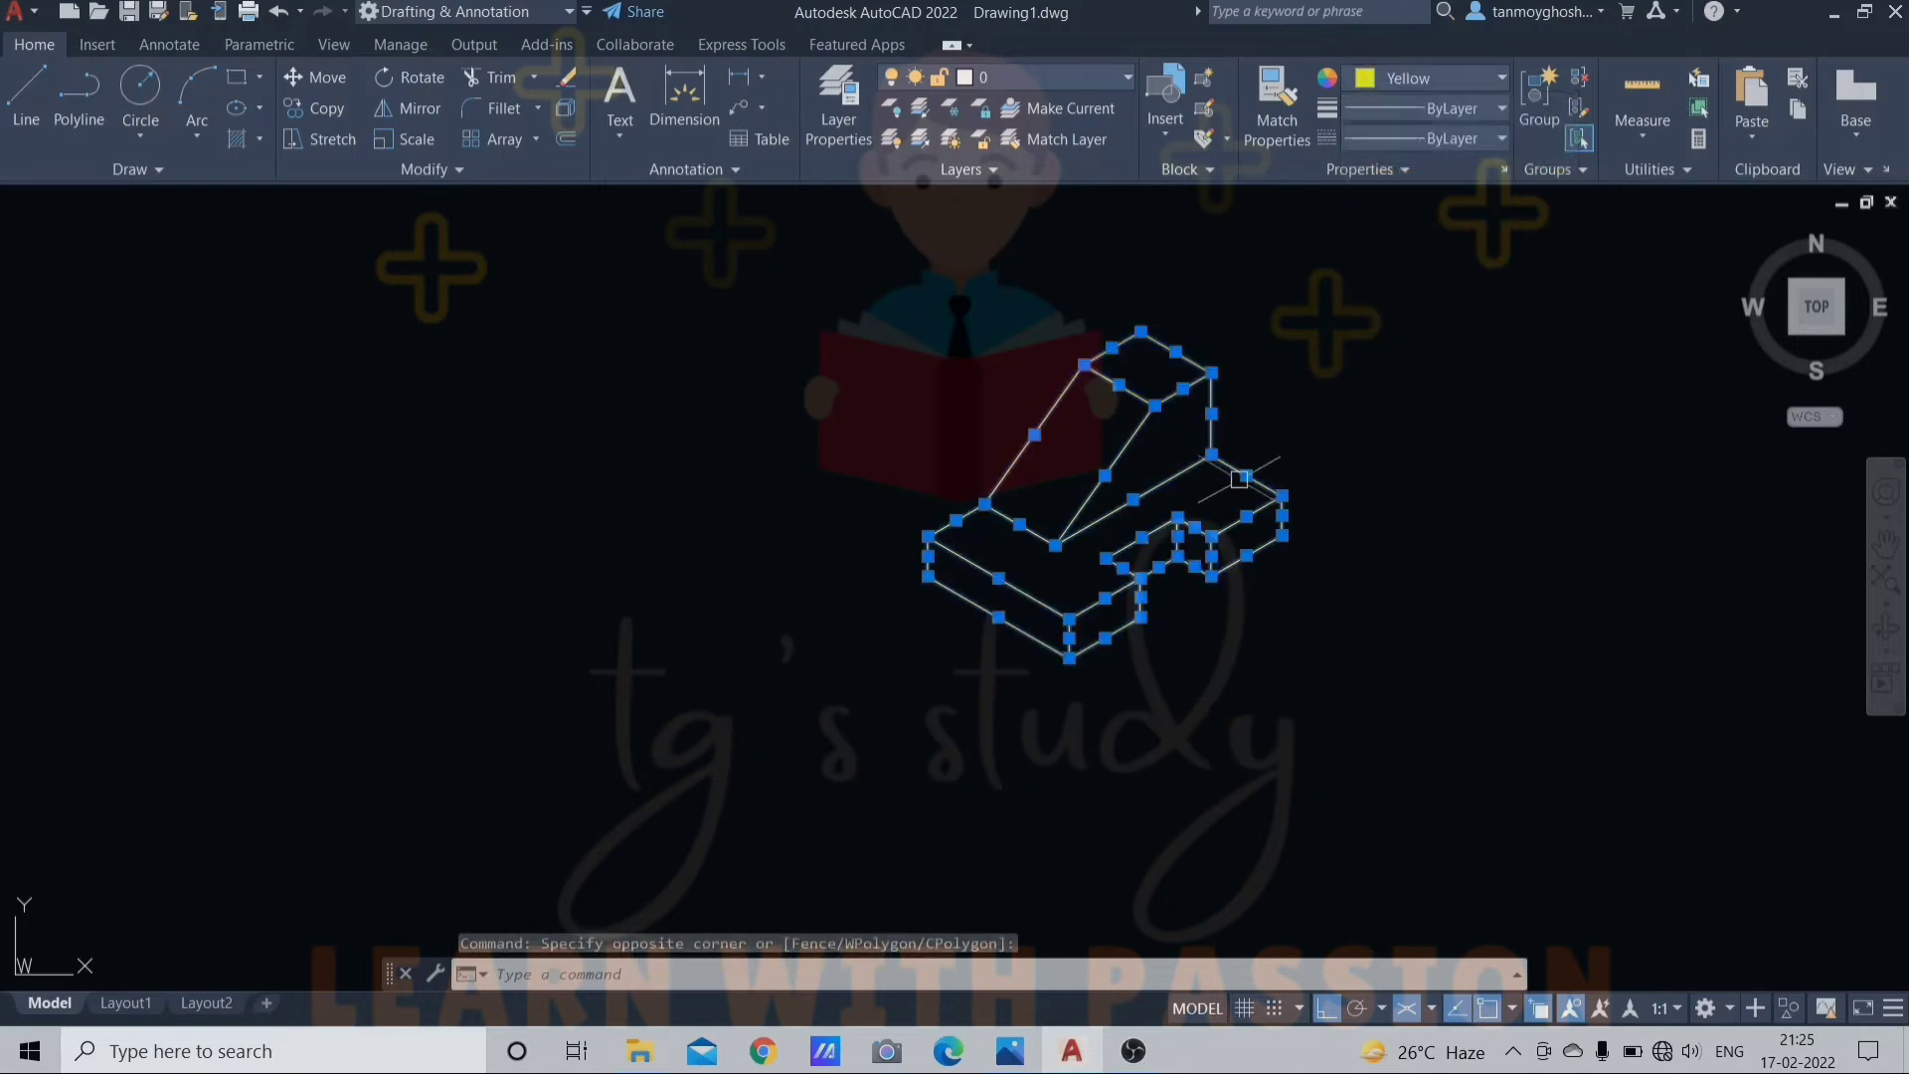
{"action": "key", "text": "Escape"}
{"action": "scroll", "coordinate": [1206, 433], "scroll_direction": "up", "scroll_amount": 3}
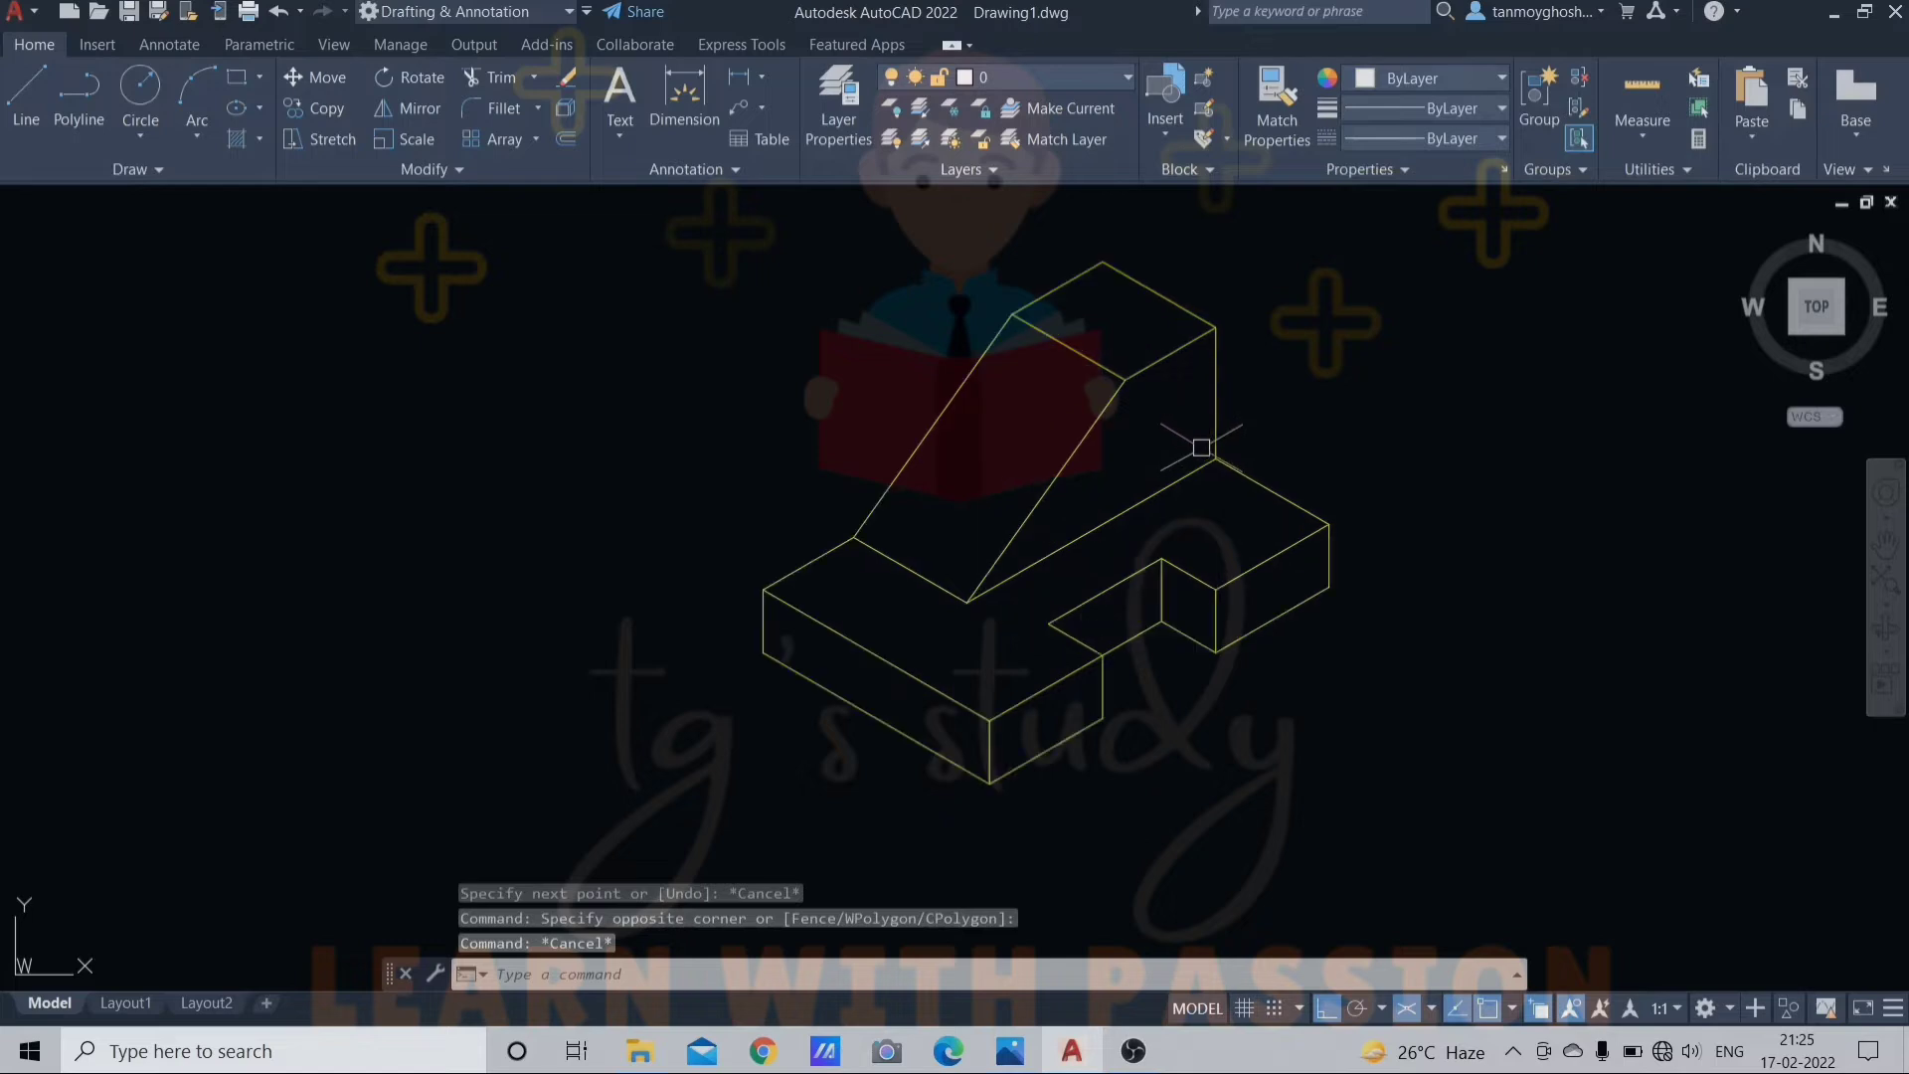
{"action": "middle_click_drag", "start_coordinate": [1206, 439], "coordinate": [1087, 458]}
{"action": "key", "text": "Escape"}
{"action": "key", "text": "Escape"}
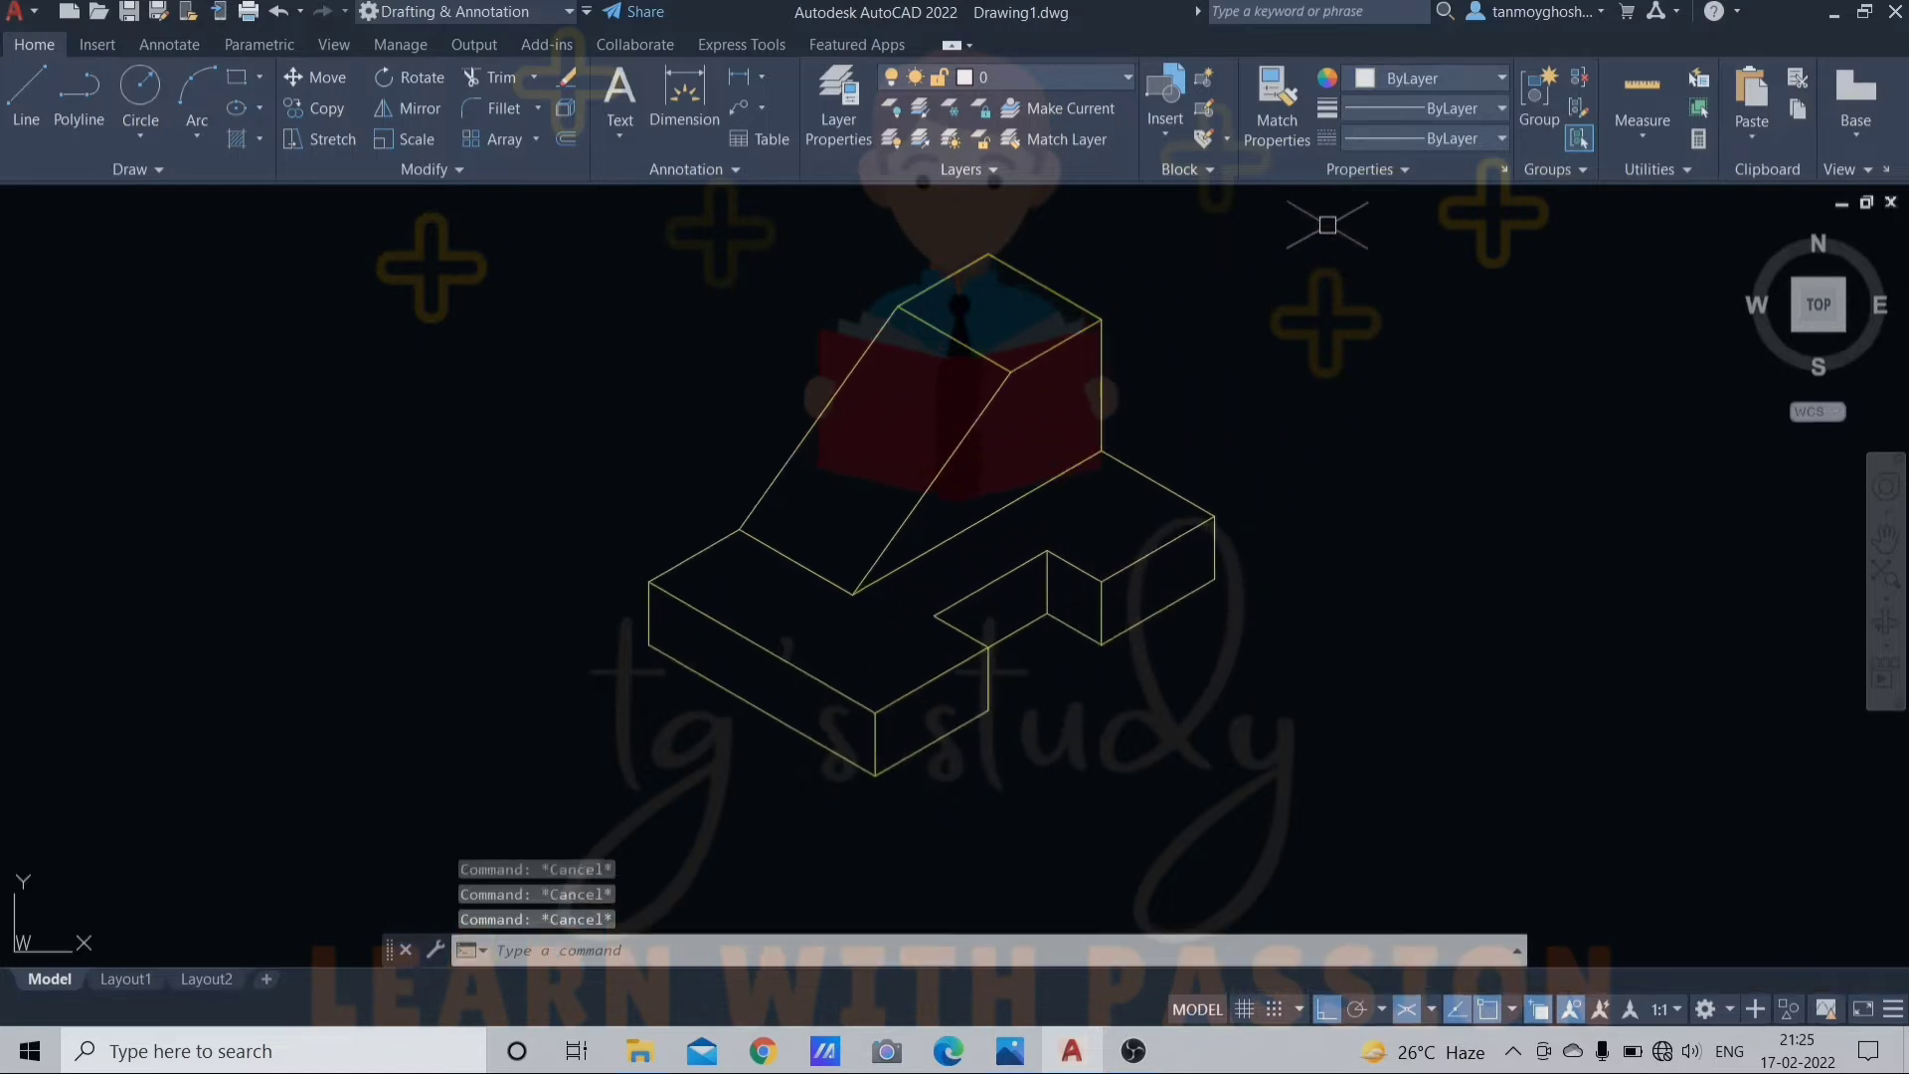
Restore the drawing window beside the reference image and add an aligned dimension below the base's lower front-left edge.
{"action": "left_click", "coordinate": [1863, 13]}
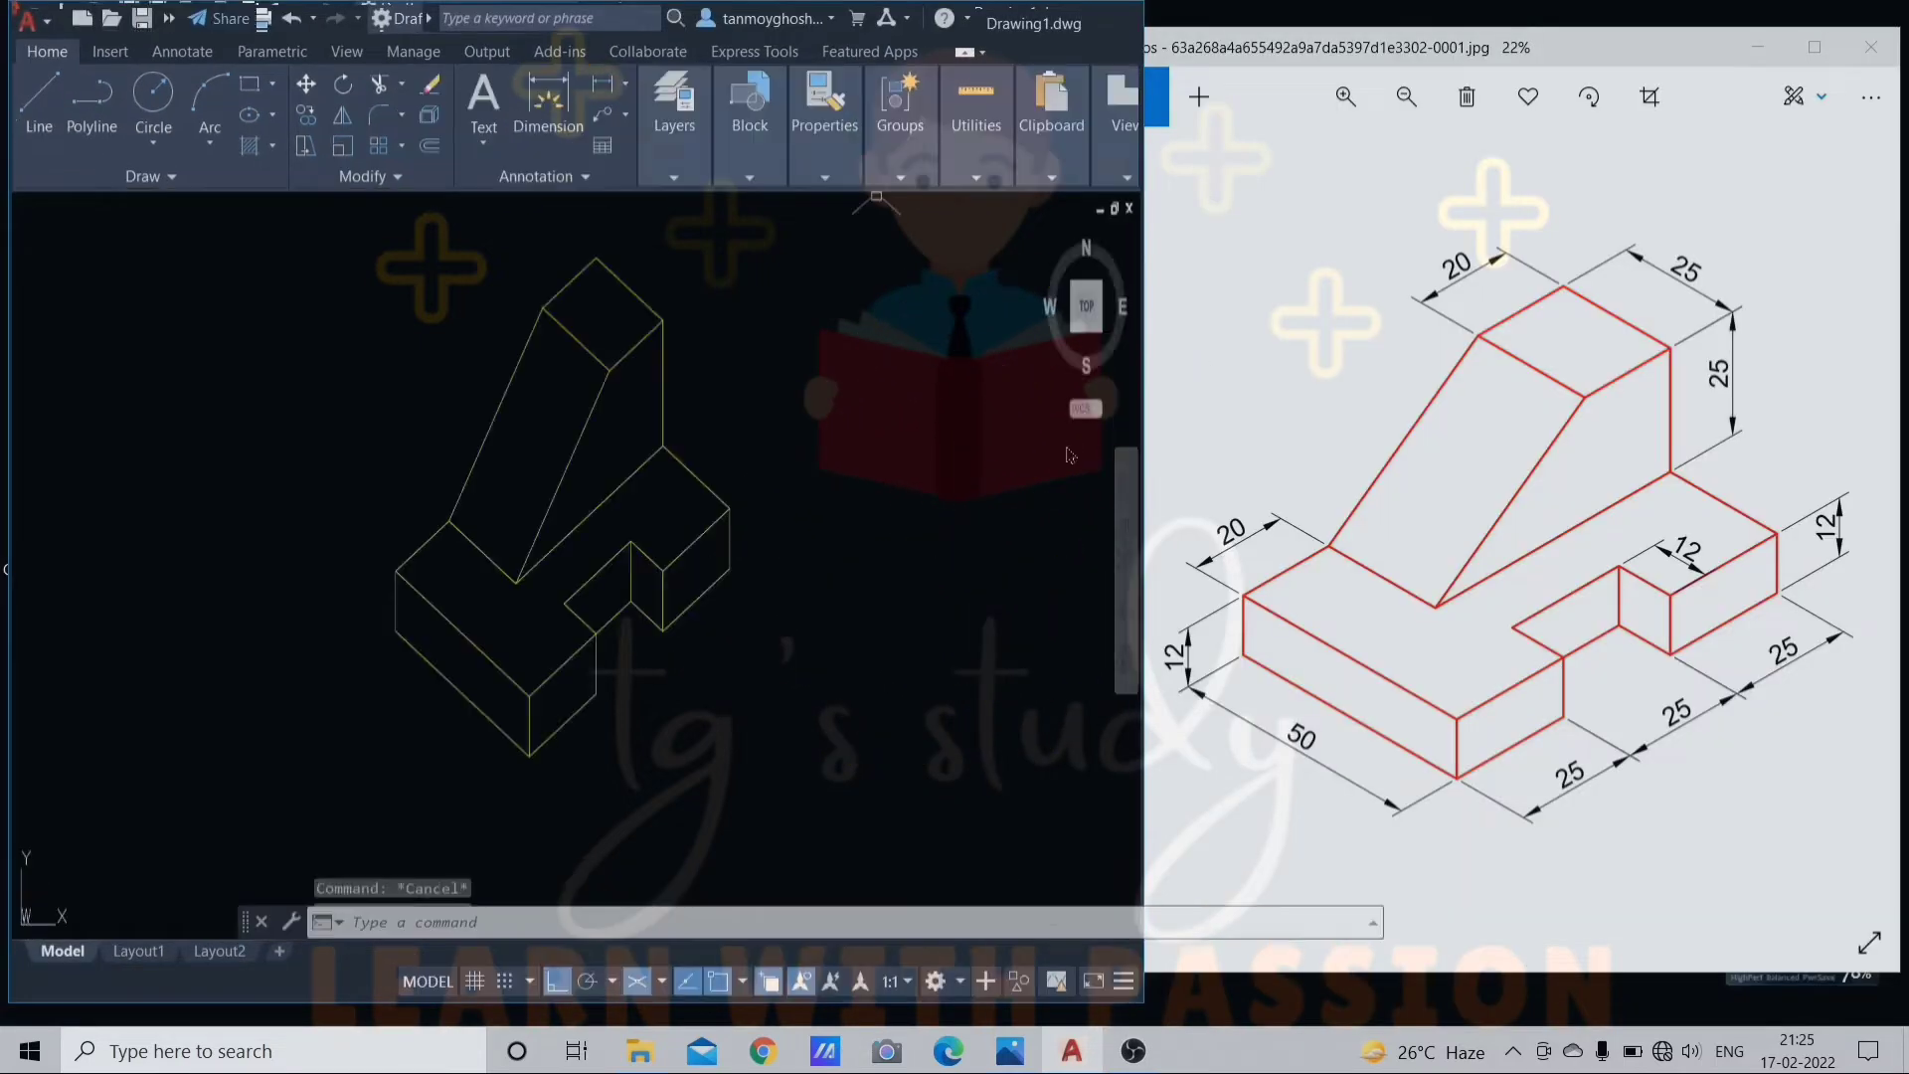
{"action": "middle_click_drag", "start_coordinate": [703, 520], "coordinate": [736, 544]}
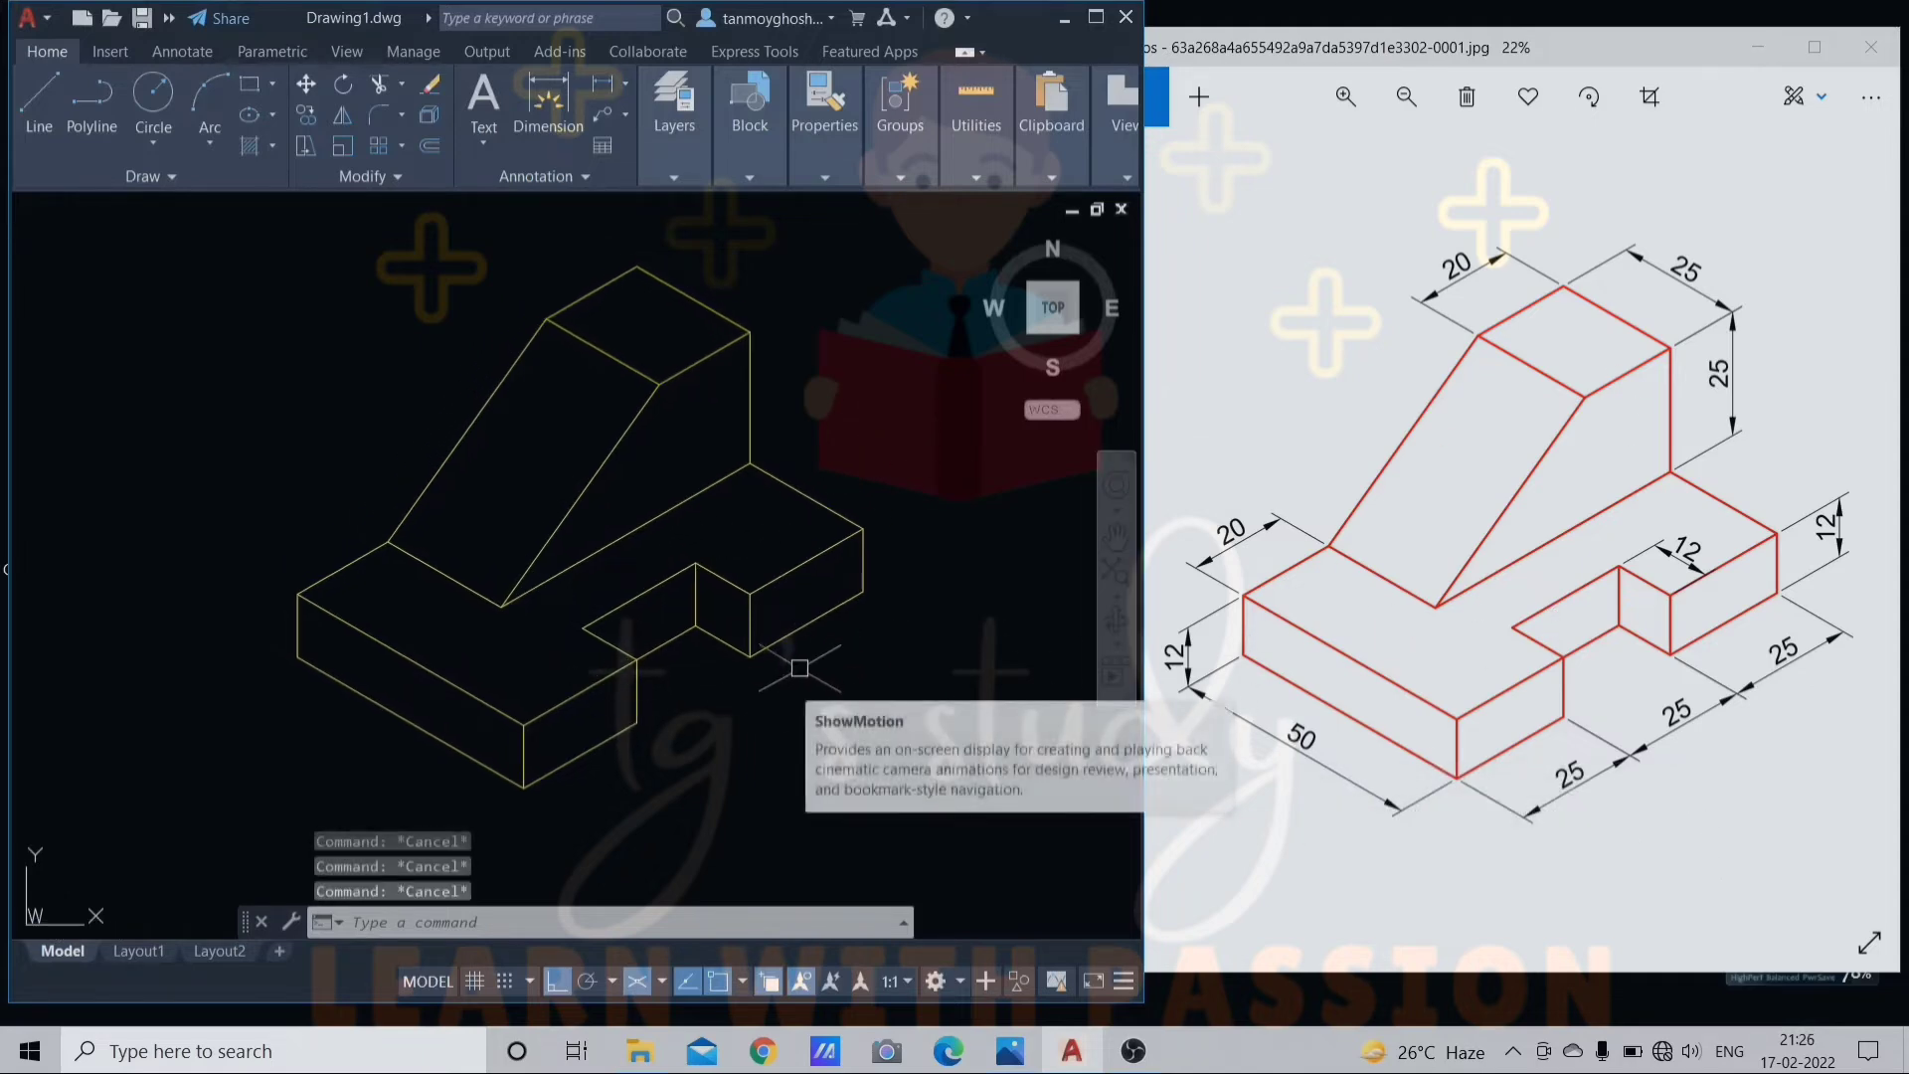
{"action": "type", "text": "A"}
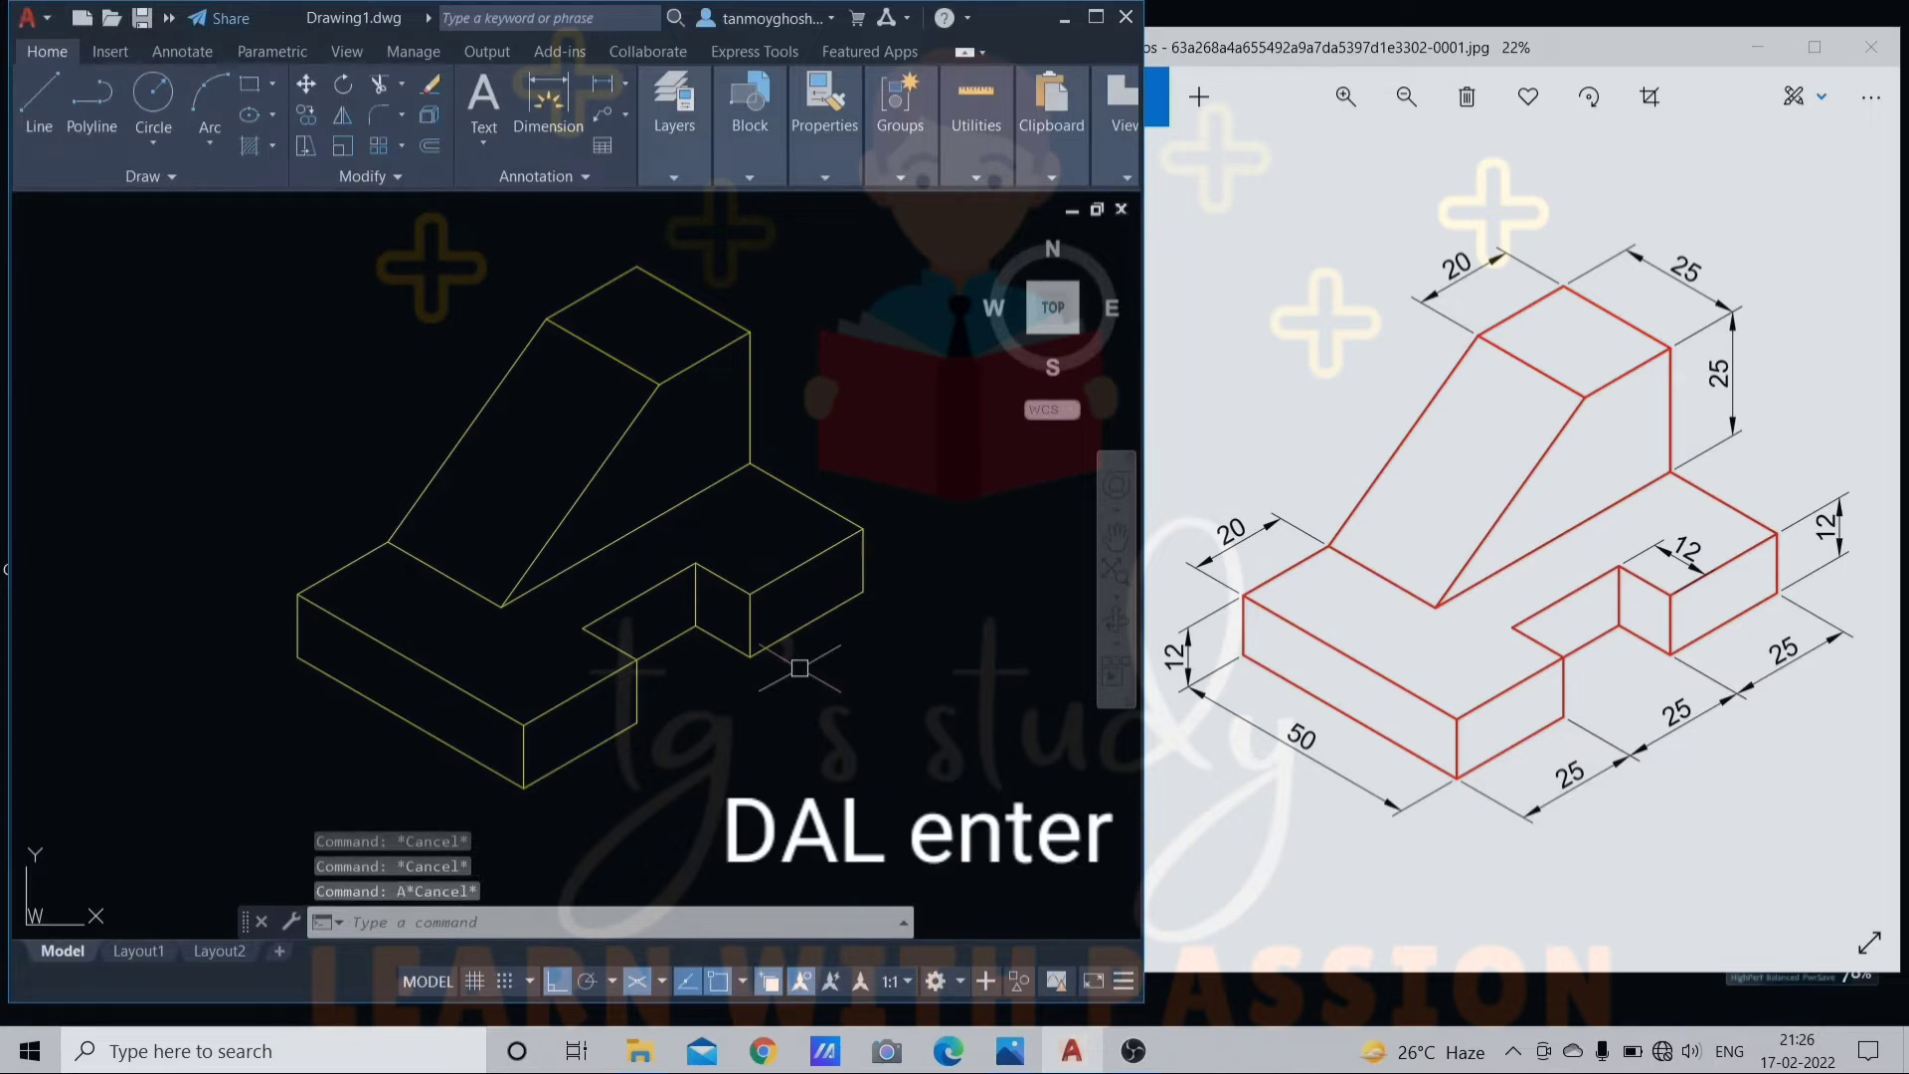
{"action": "type", "text": "DAL"}
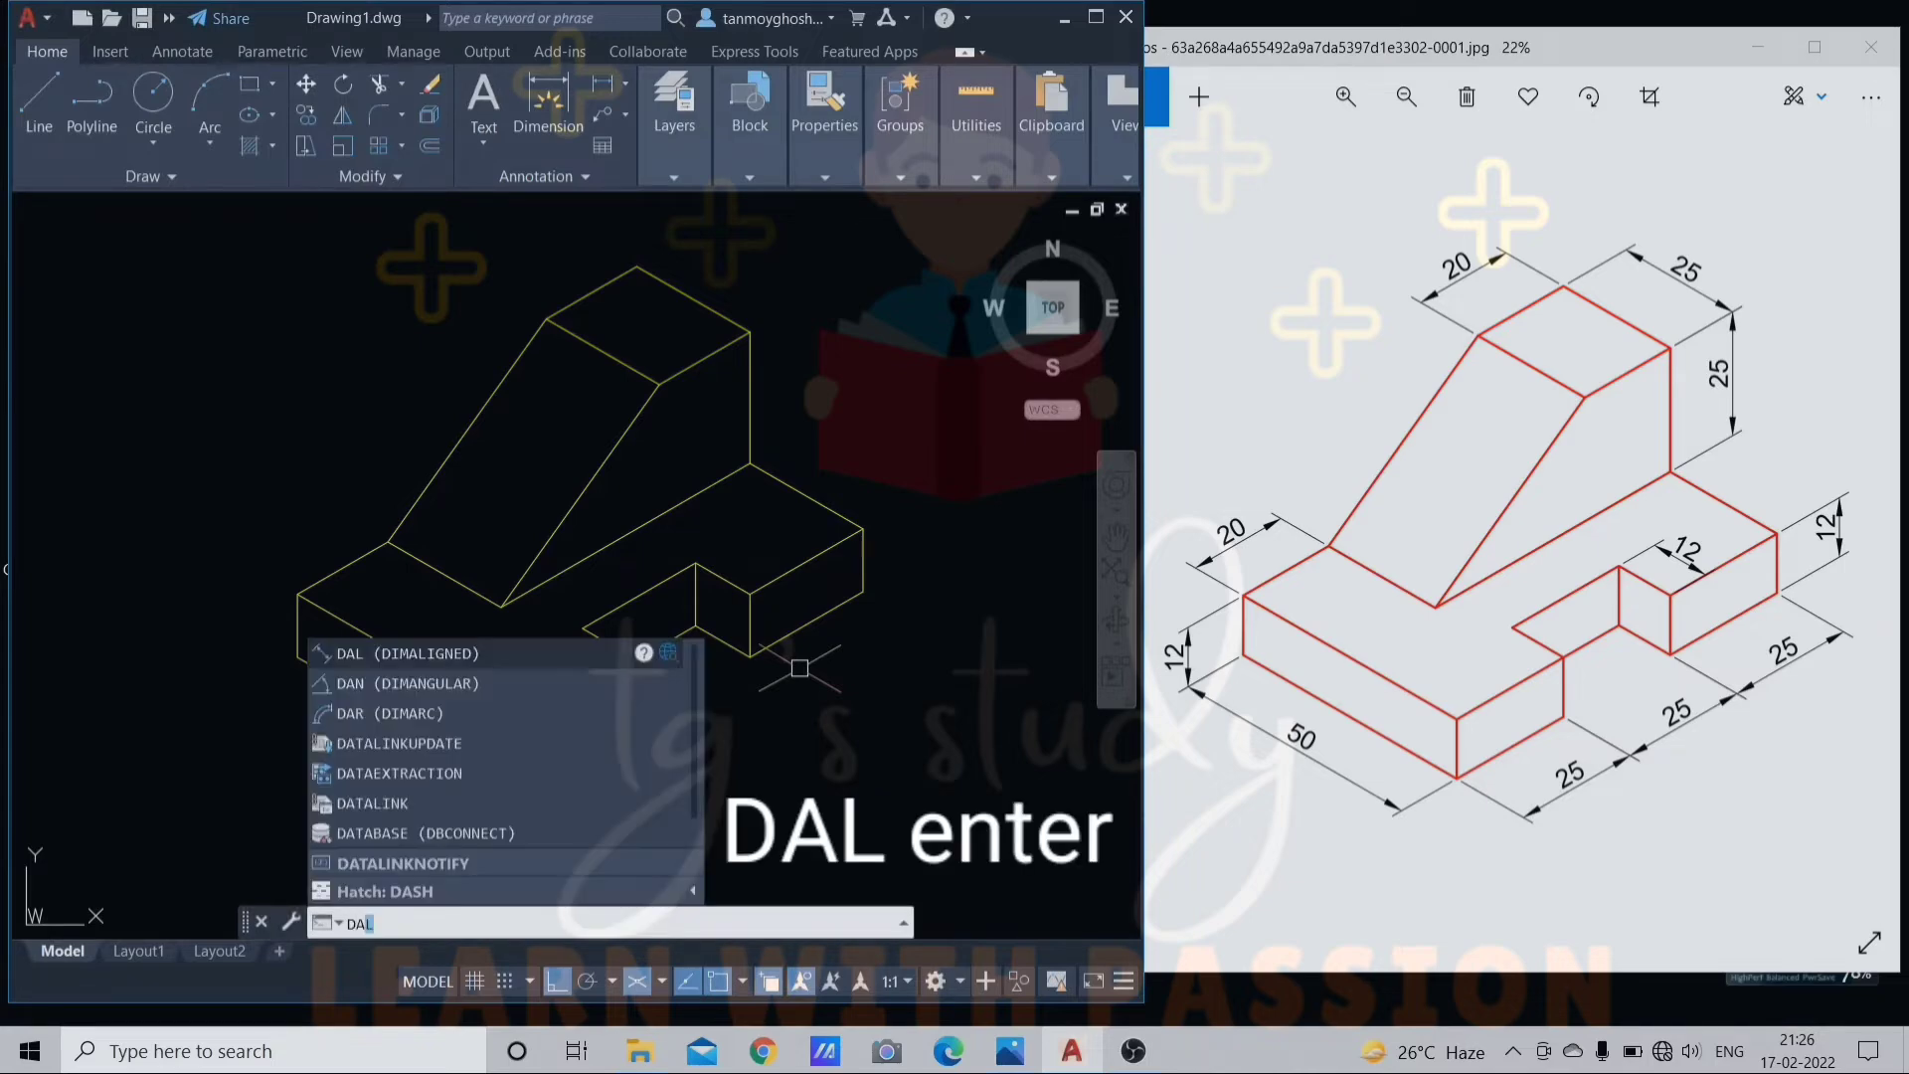
{"action": "key", "text": "Return"}
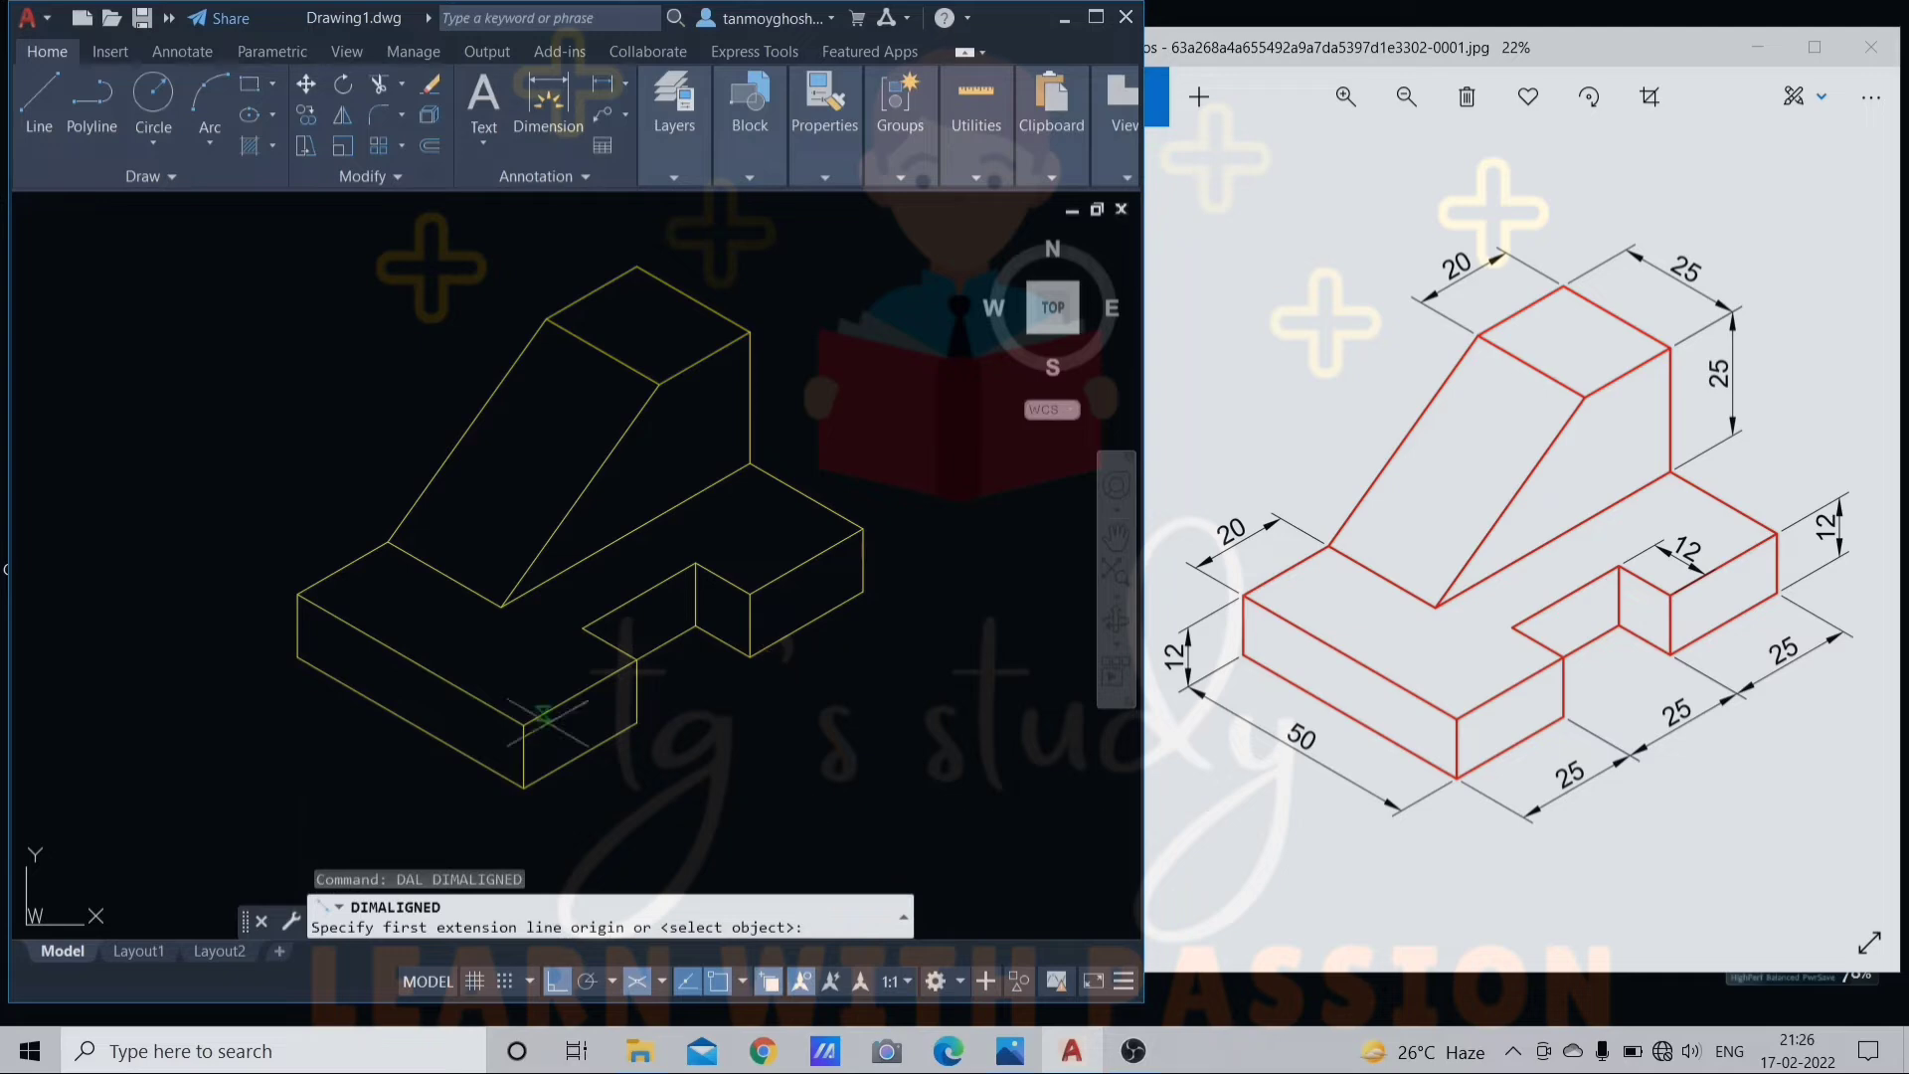
{"action": "left_click", "coordinate": [297, 656]}
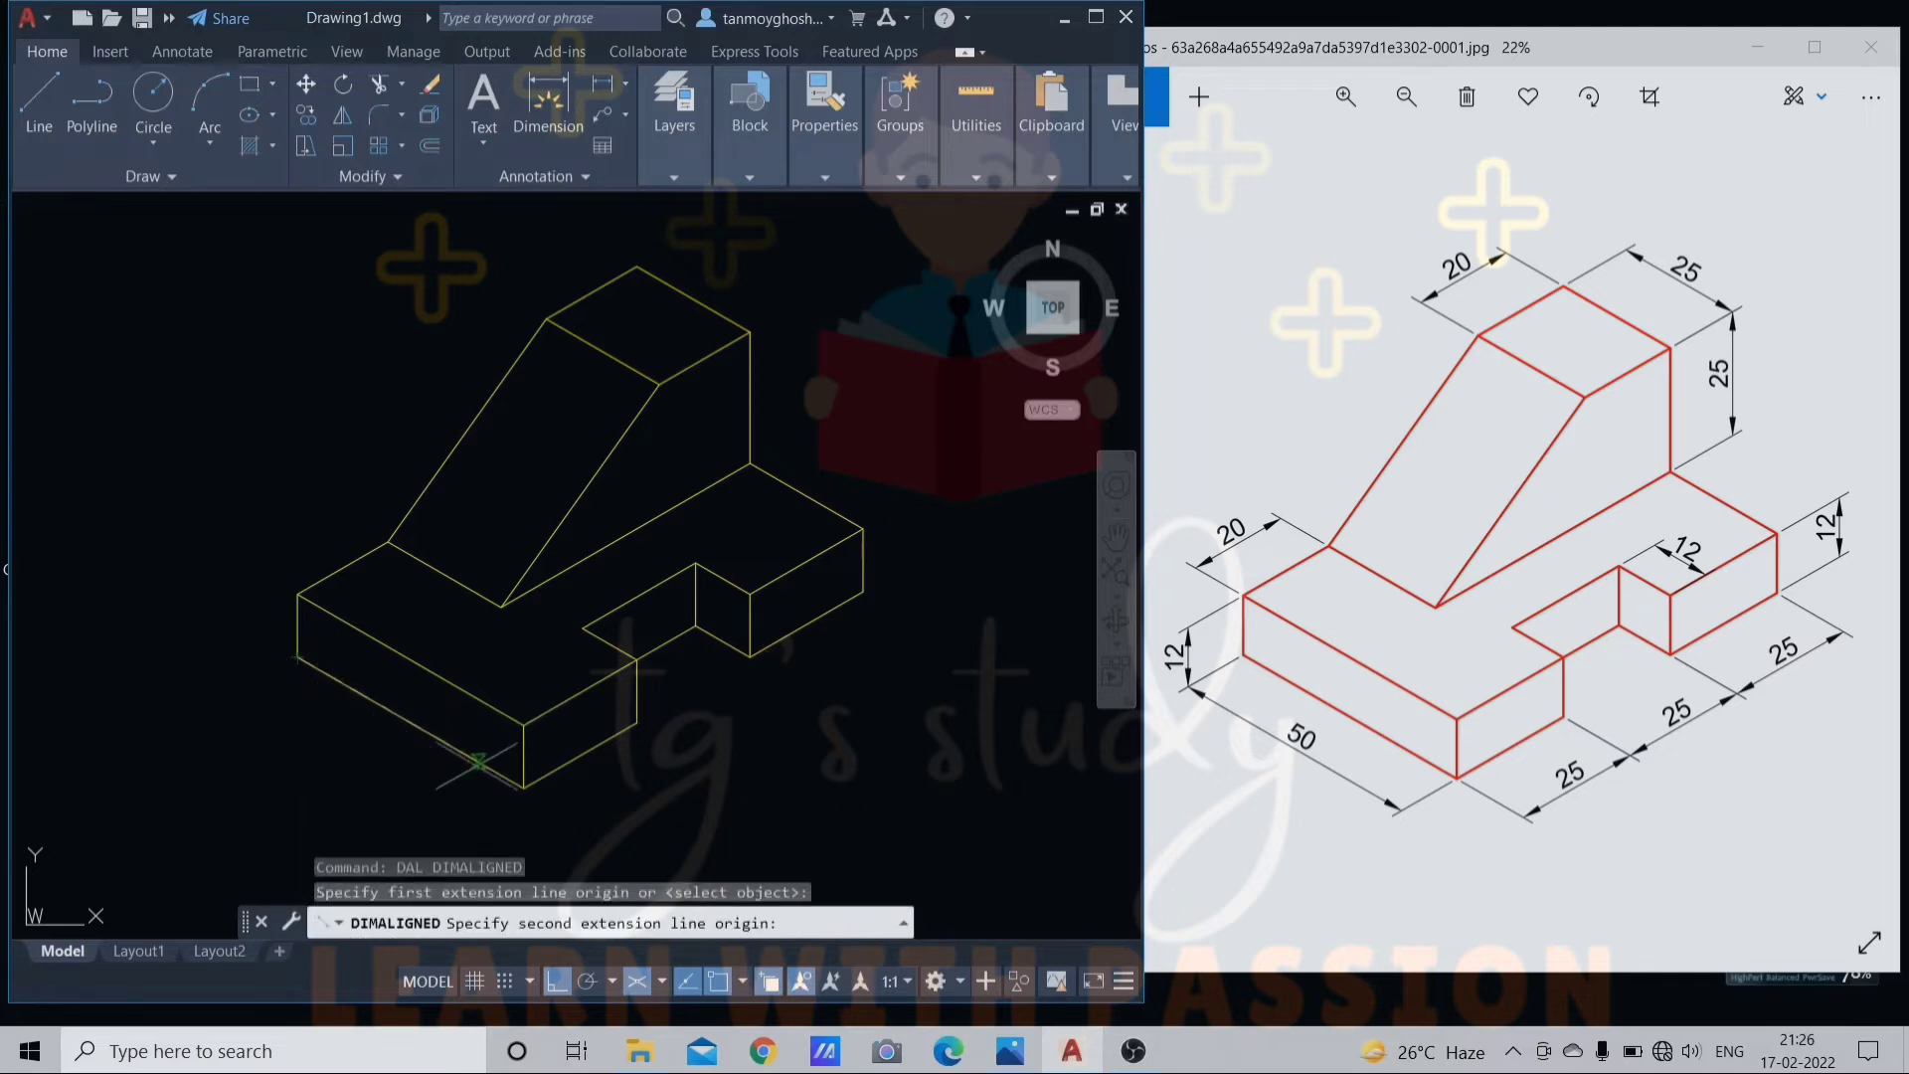
{"action": "left_click", "coordinate": [524, 788]}
{"action": "left_click", "coordinate": [373, 796]}
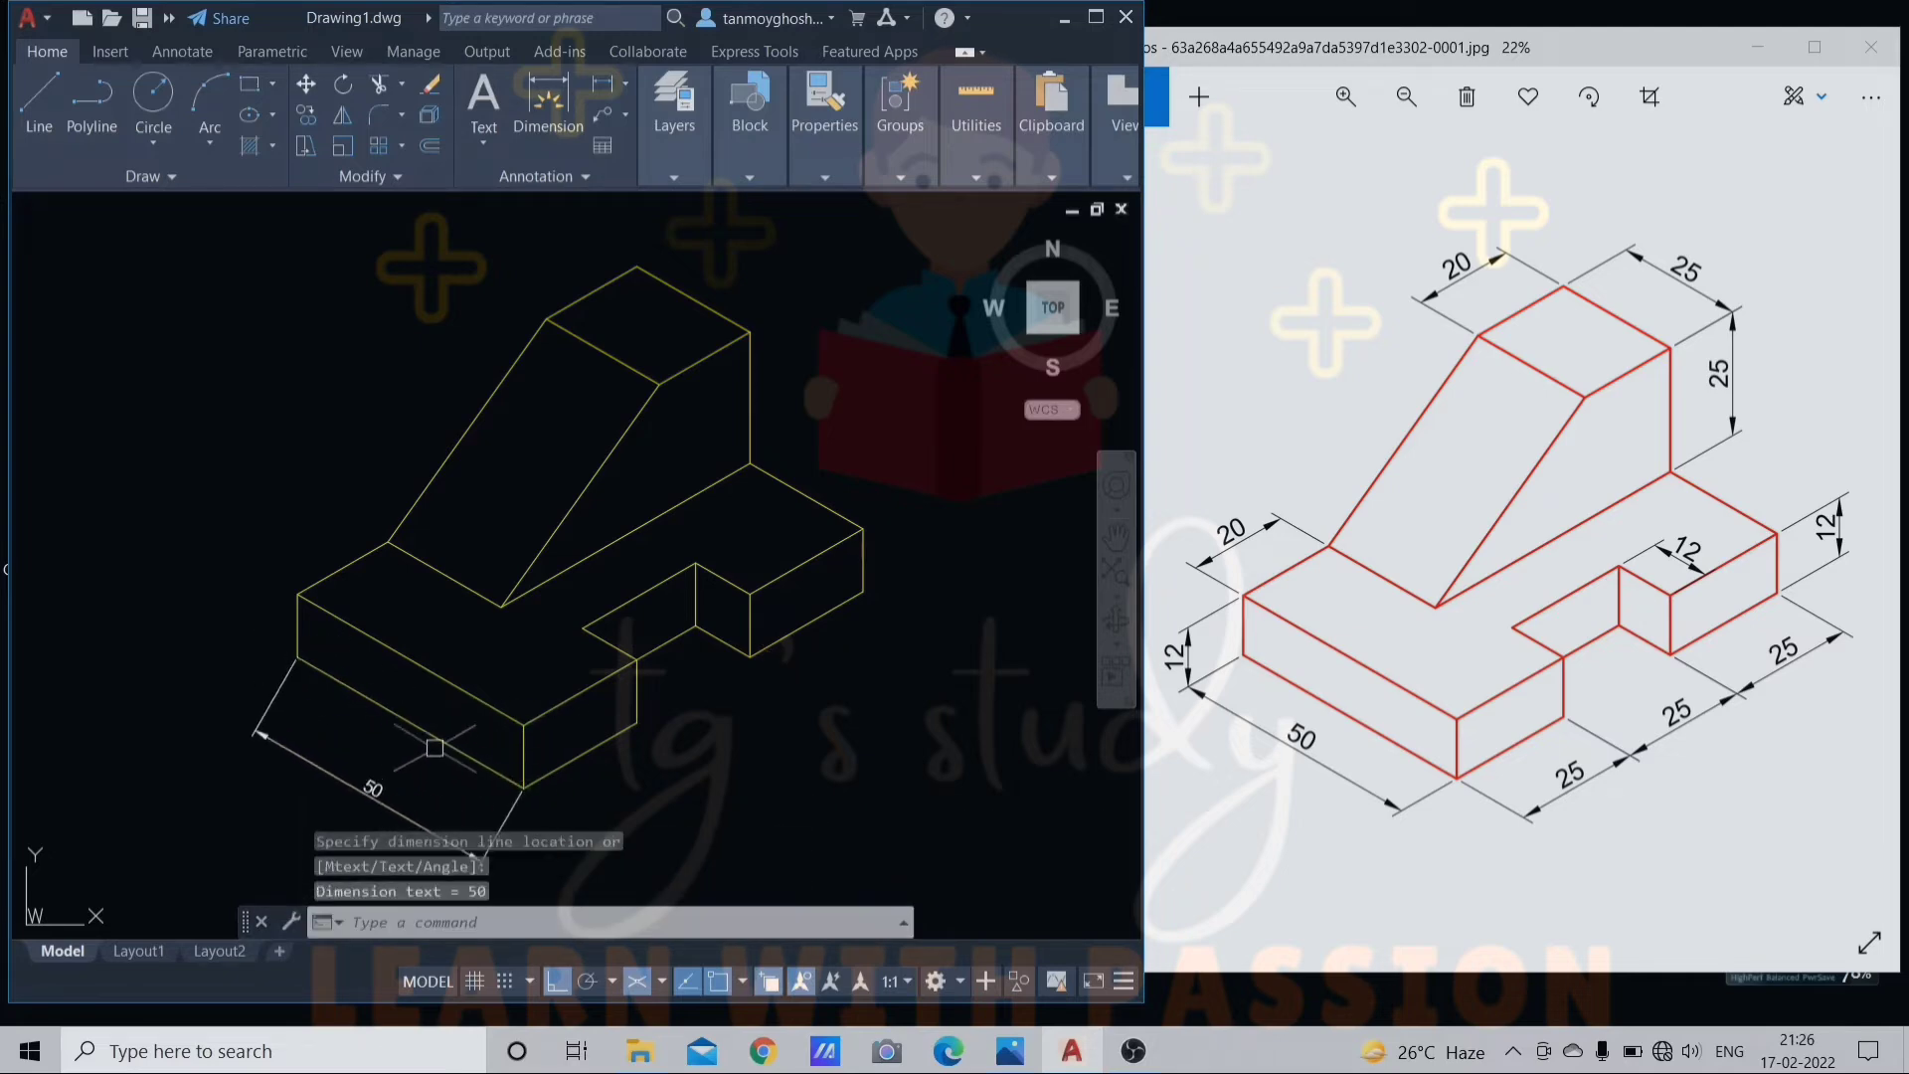
Add an aligned dimension below the base's lower front-right edge, from the front corner to the notch.
{"action": "middle_click_drag", "start_coordinate": [433, 743], "coordinate": [415, 693]}
{"action": "key", "text": "Return"}
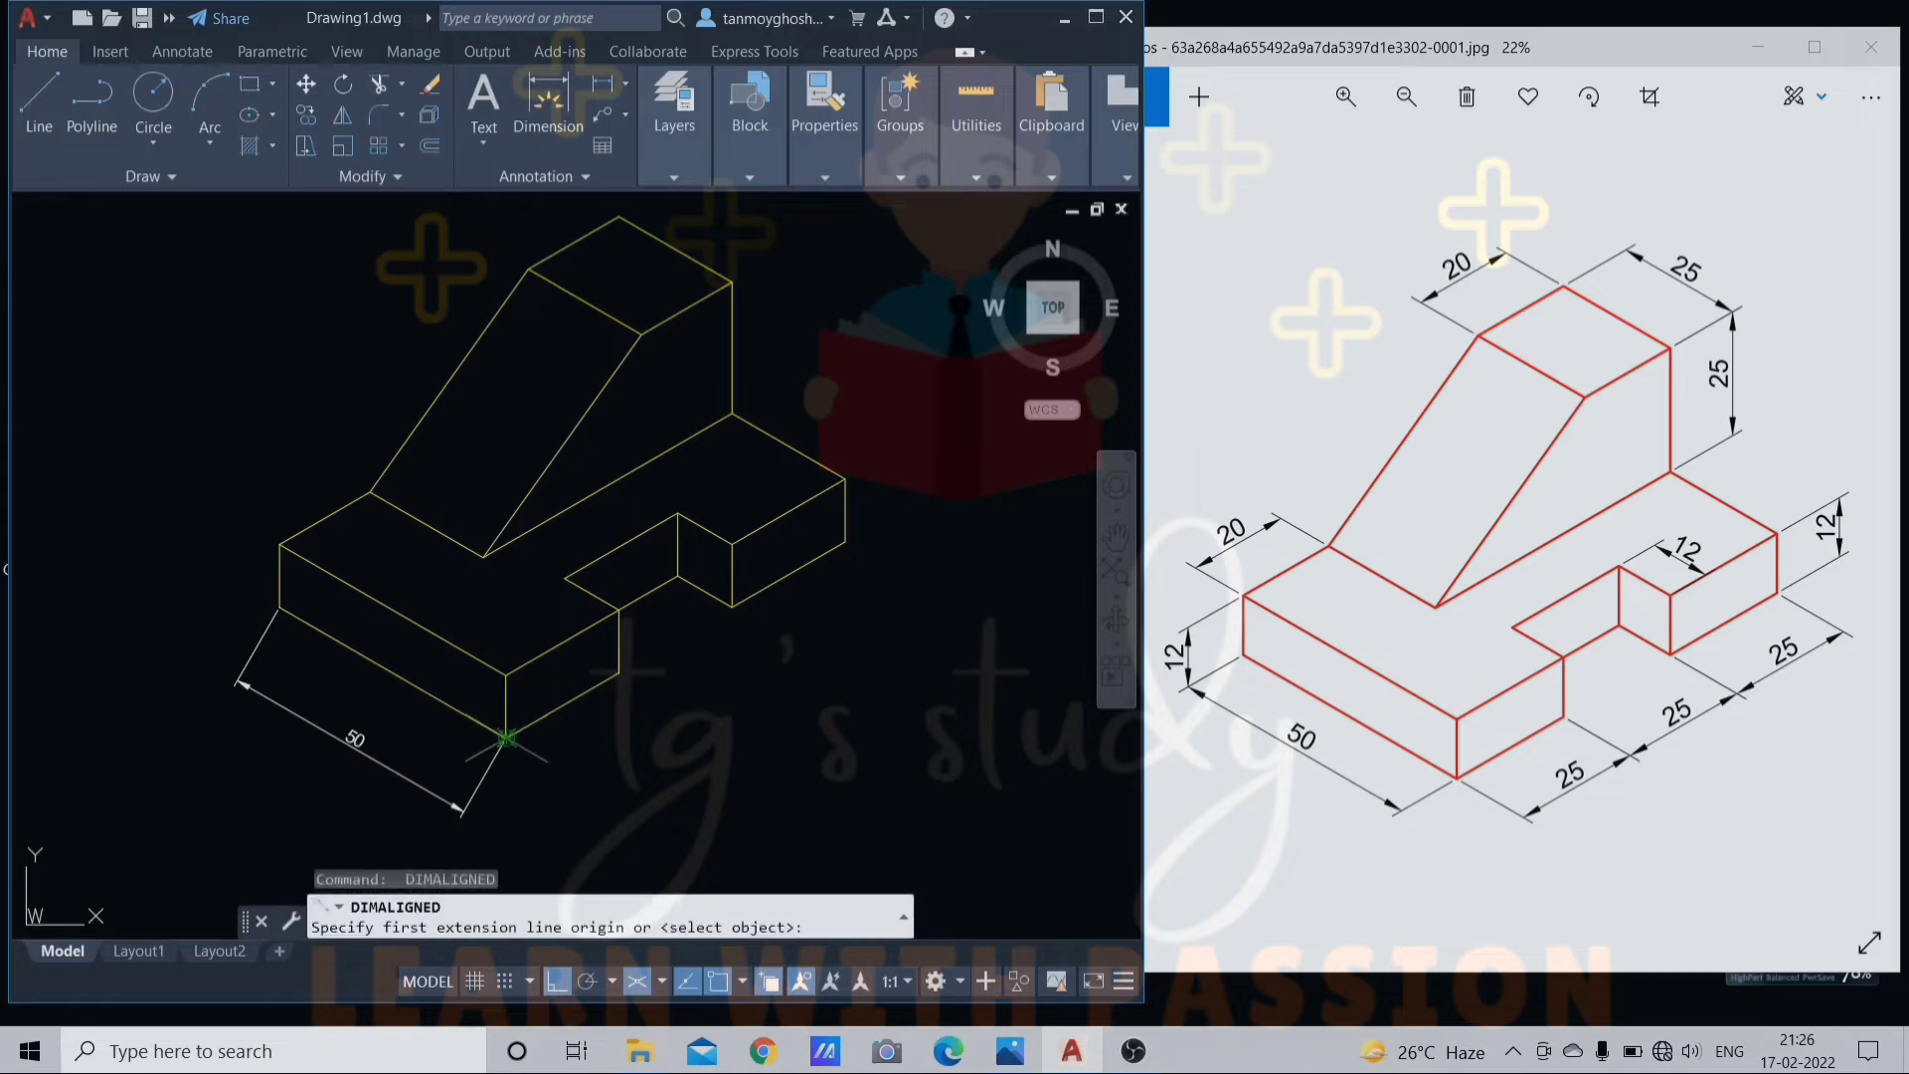
{"action": "left_click", "coordinate": [506, 738]}
{"action": "left_click", "coordinate": [619, 671]}
{"action": "left_click", "coordinate": [601, 774]}
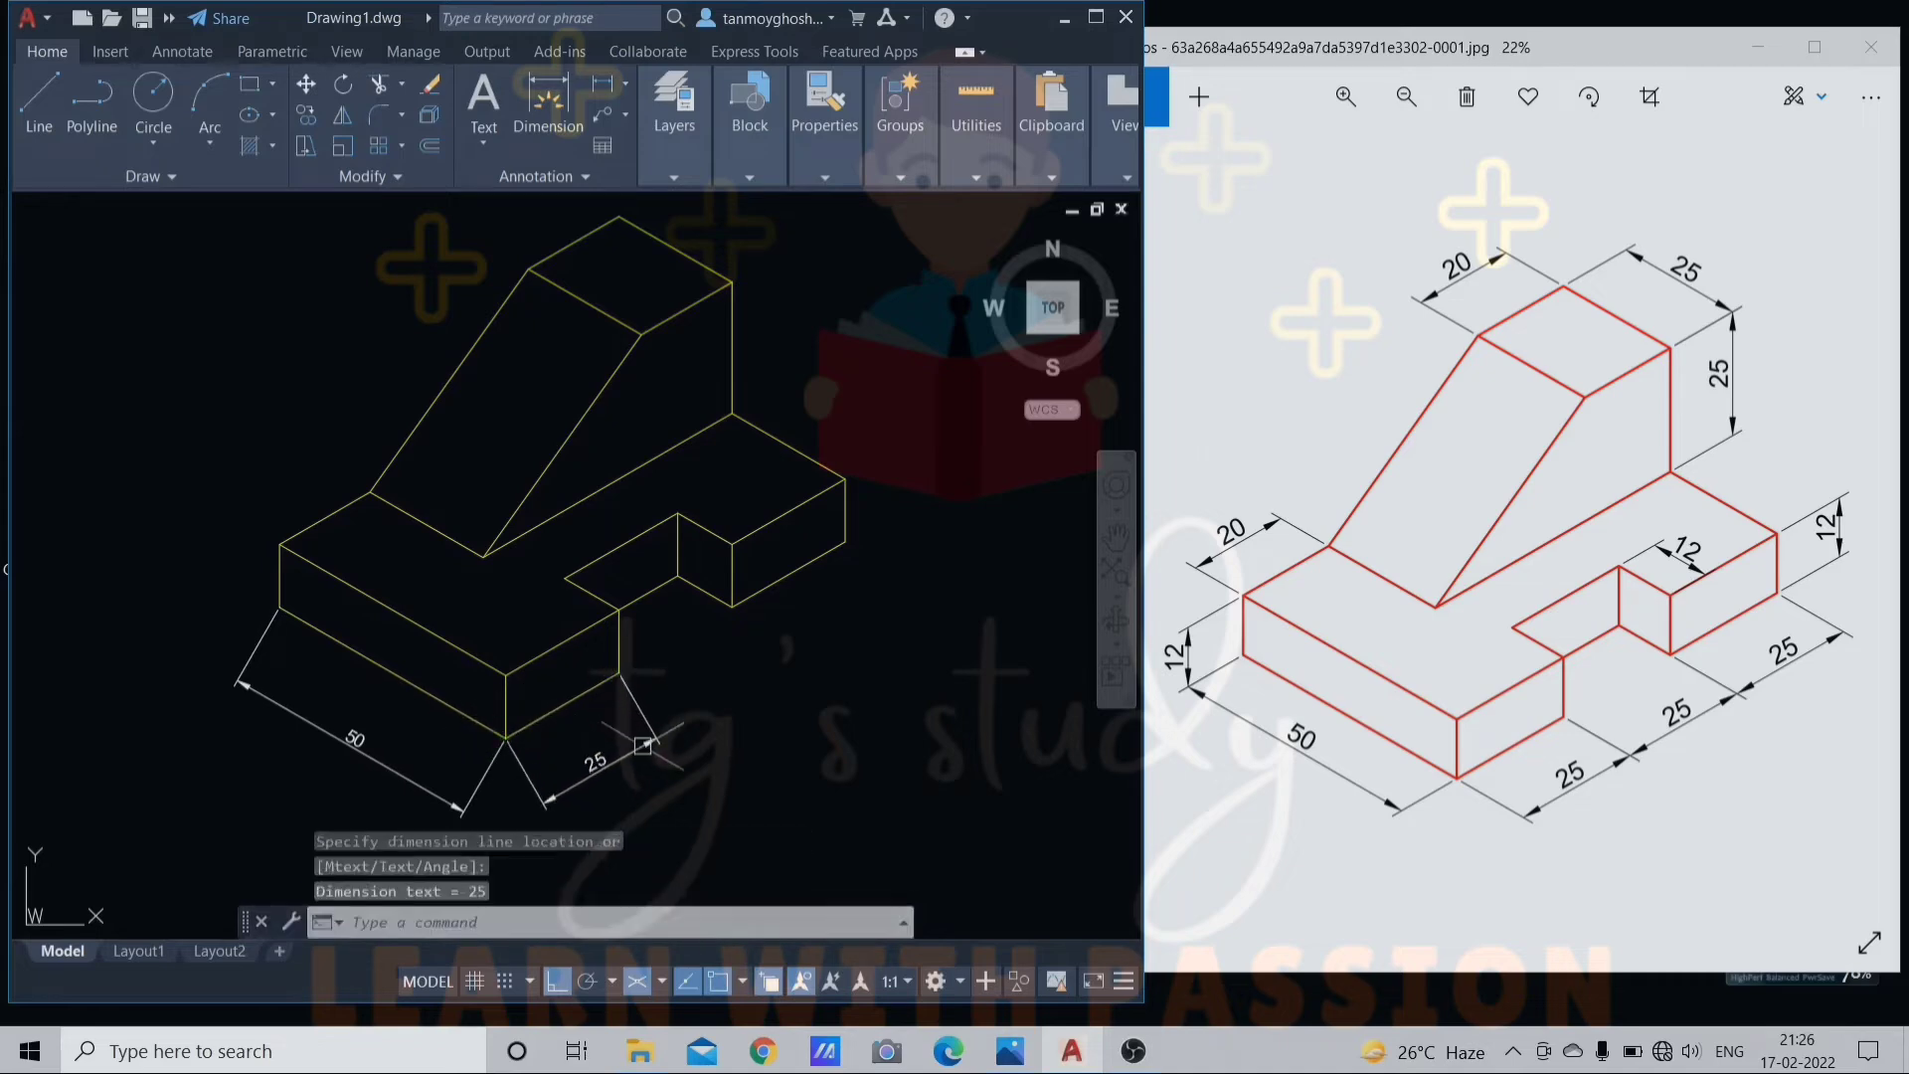
Add an aligned dimension across the notch opening, with its dimension line level with the preceding front-right dimension.
{"action": "key", "text": "Return"}
{"action": "left_click", "coordinate": [618, 671]}
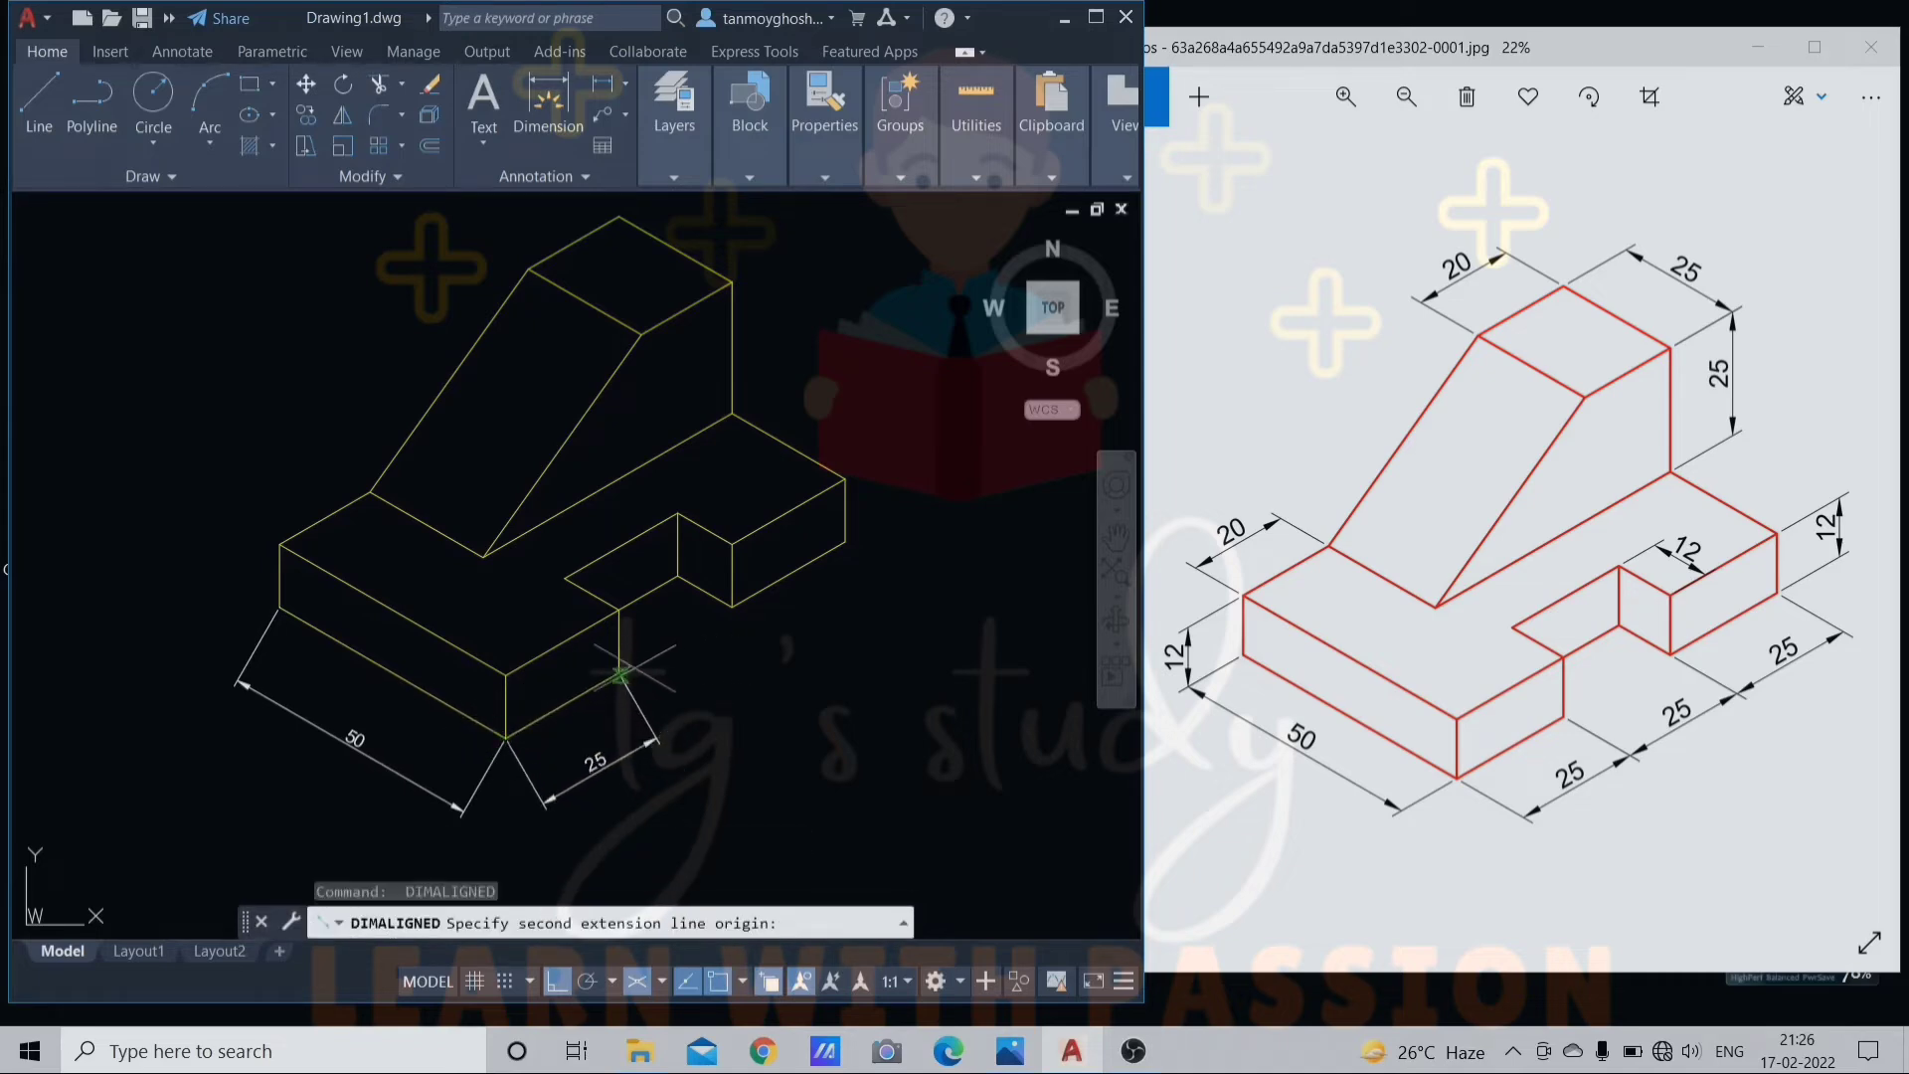
{"action": "left_click", "coordinate": [732, 604]}
{"action": "scroll", "coordinate": [656, 738], "scroll_direction": "up", "scroll_amount": 4}
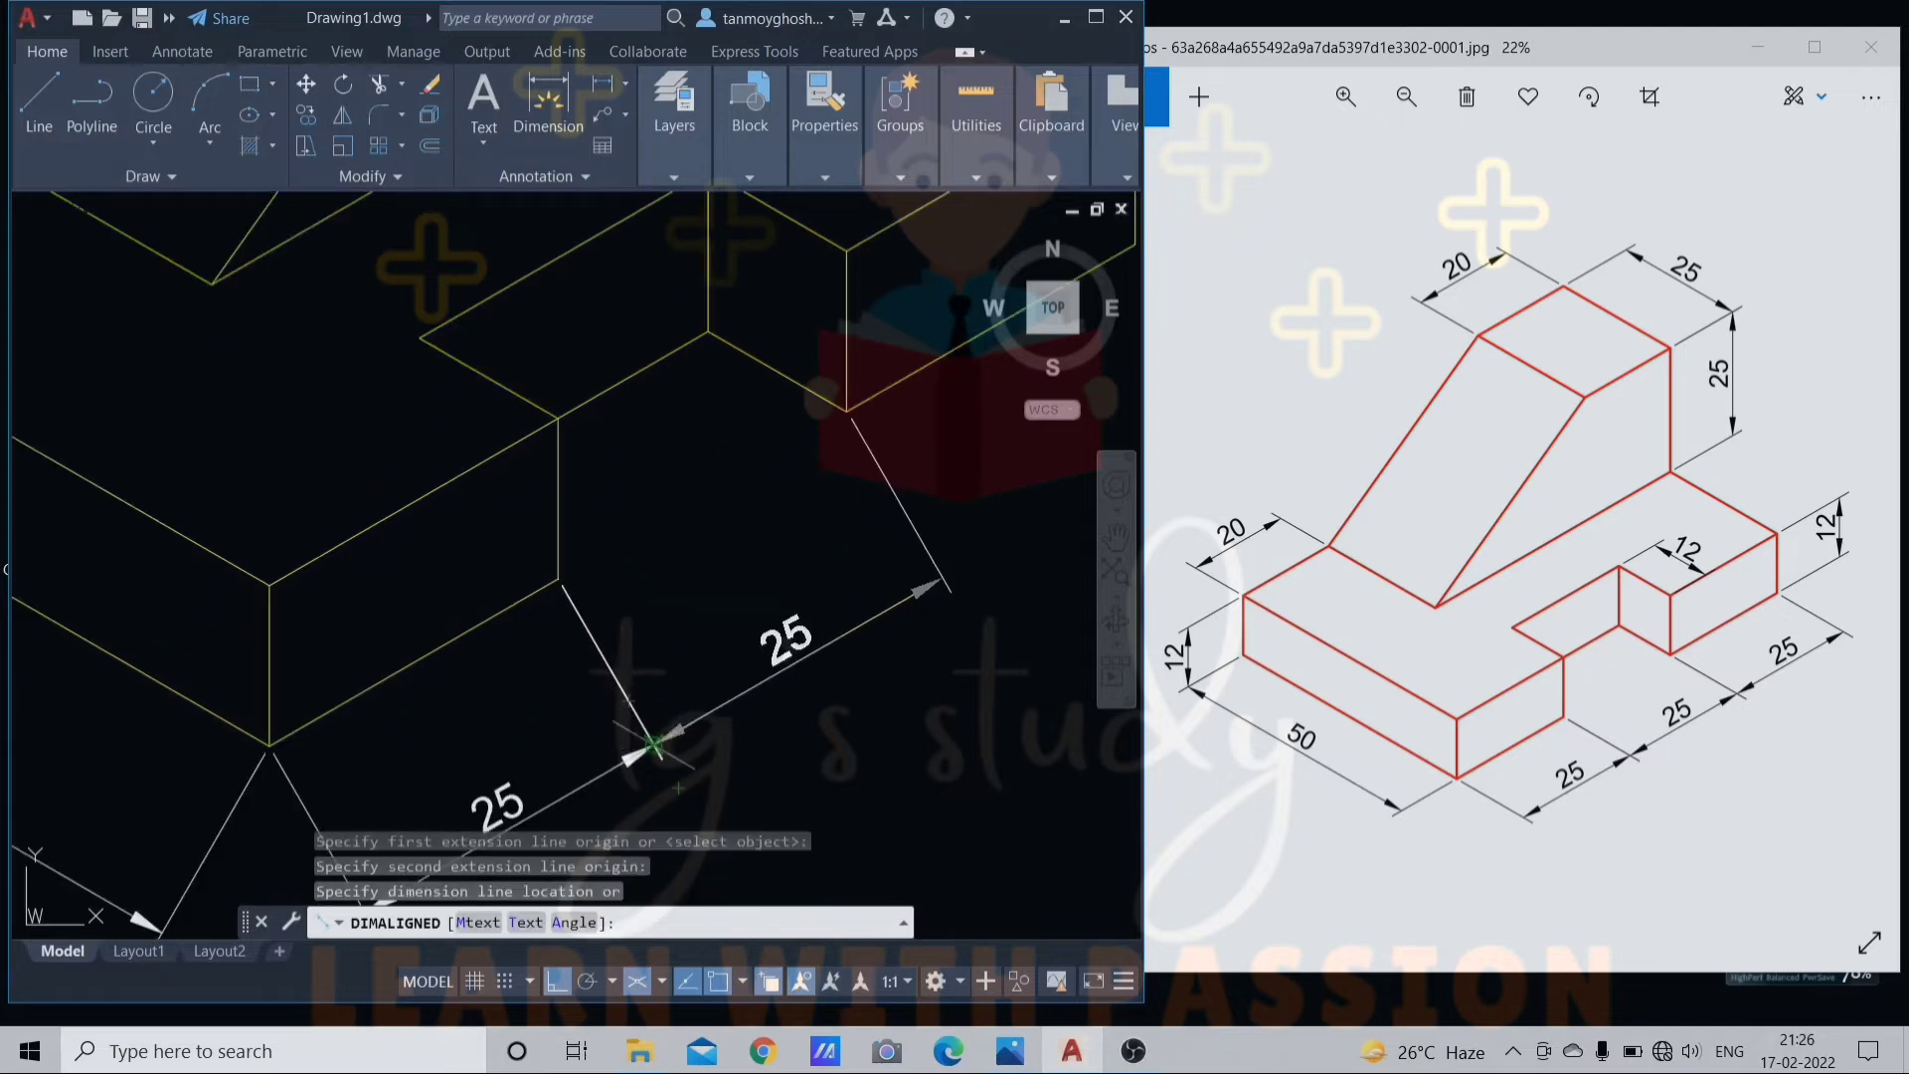
{"action": "left_click", "coordinate": [880, 547]}
{"action": "scroll", "coordinate": [737, 652], "scroll_direction": "down", "scroll_amount": 4}
Dimension the base's lower edge from the notch to the right corner, in line with the notch opening's dimension.
{"action": "key", "text": "Return"}
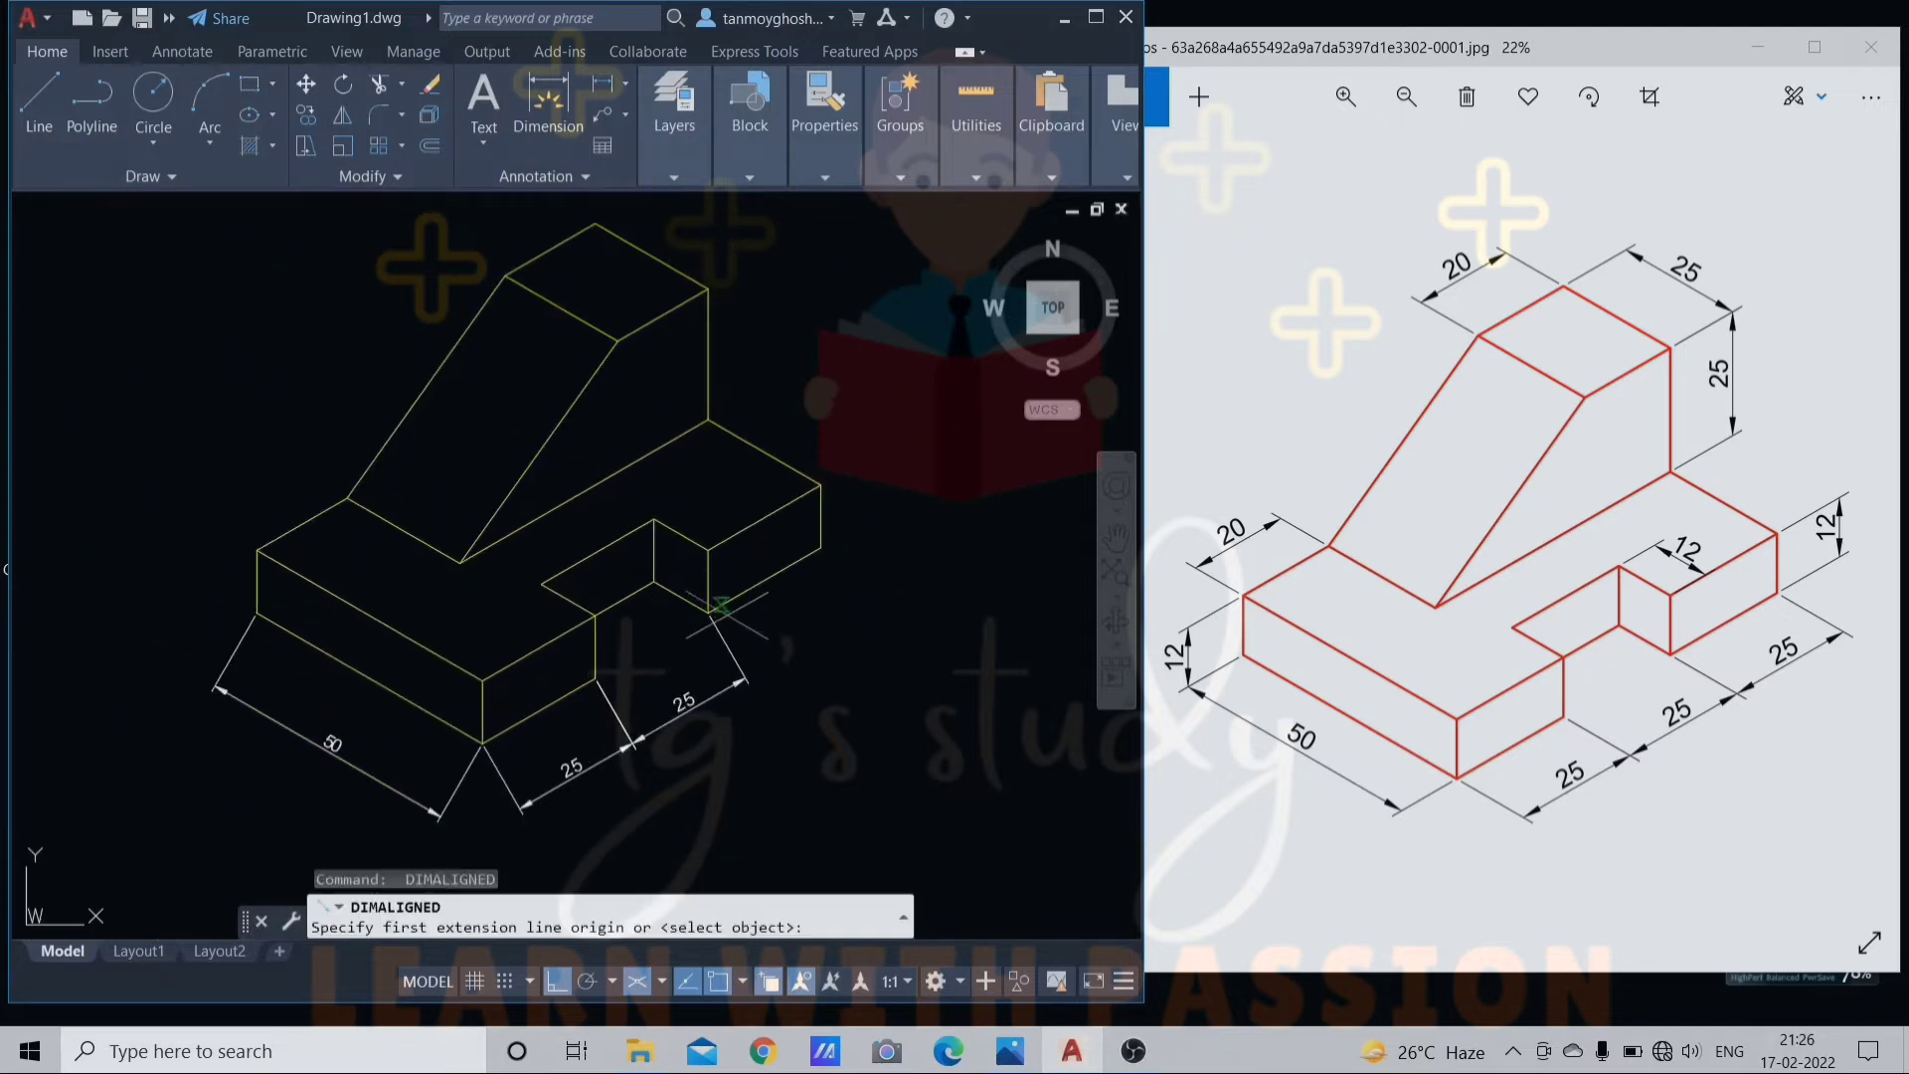
{"action": "left_click", "coordinate": [708, 611]}
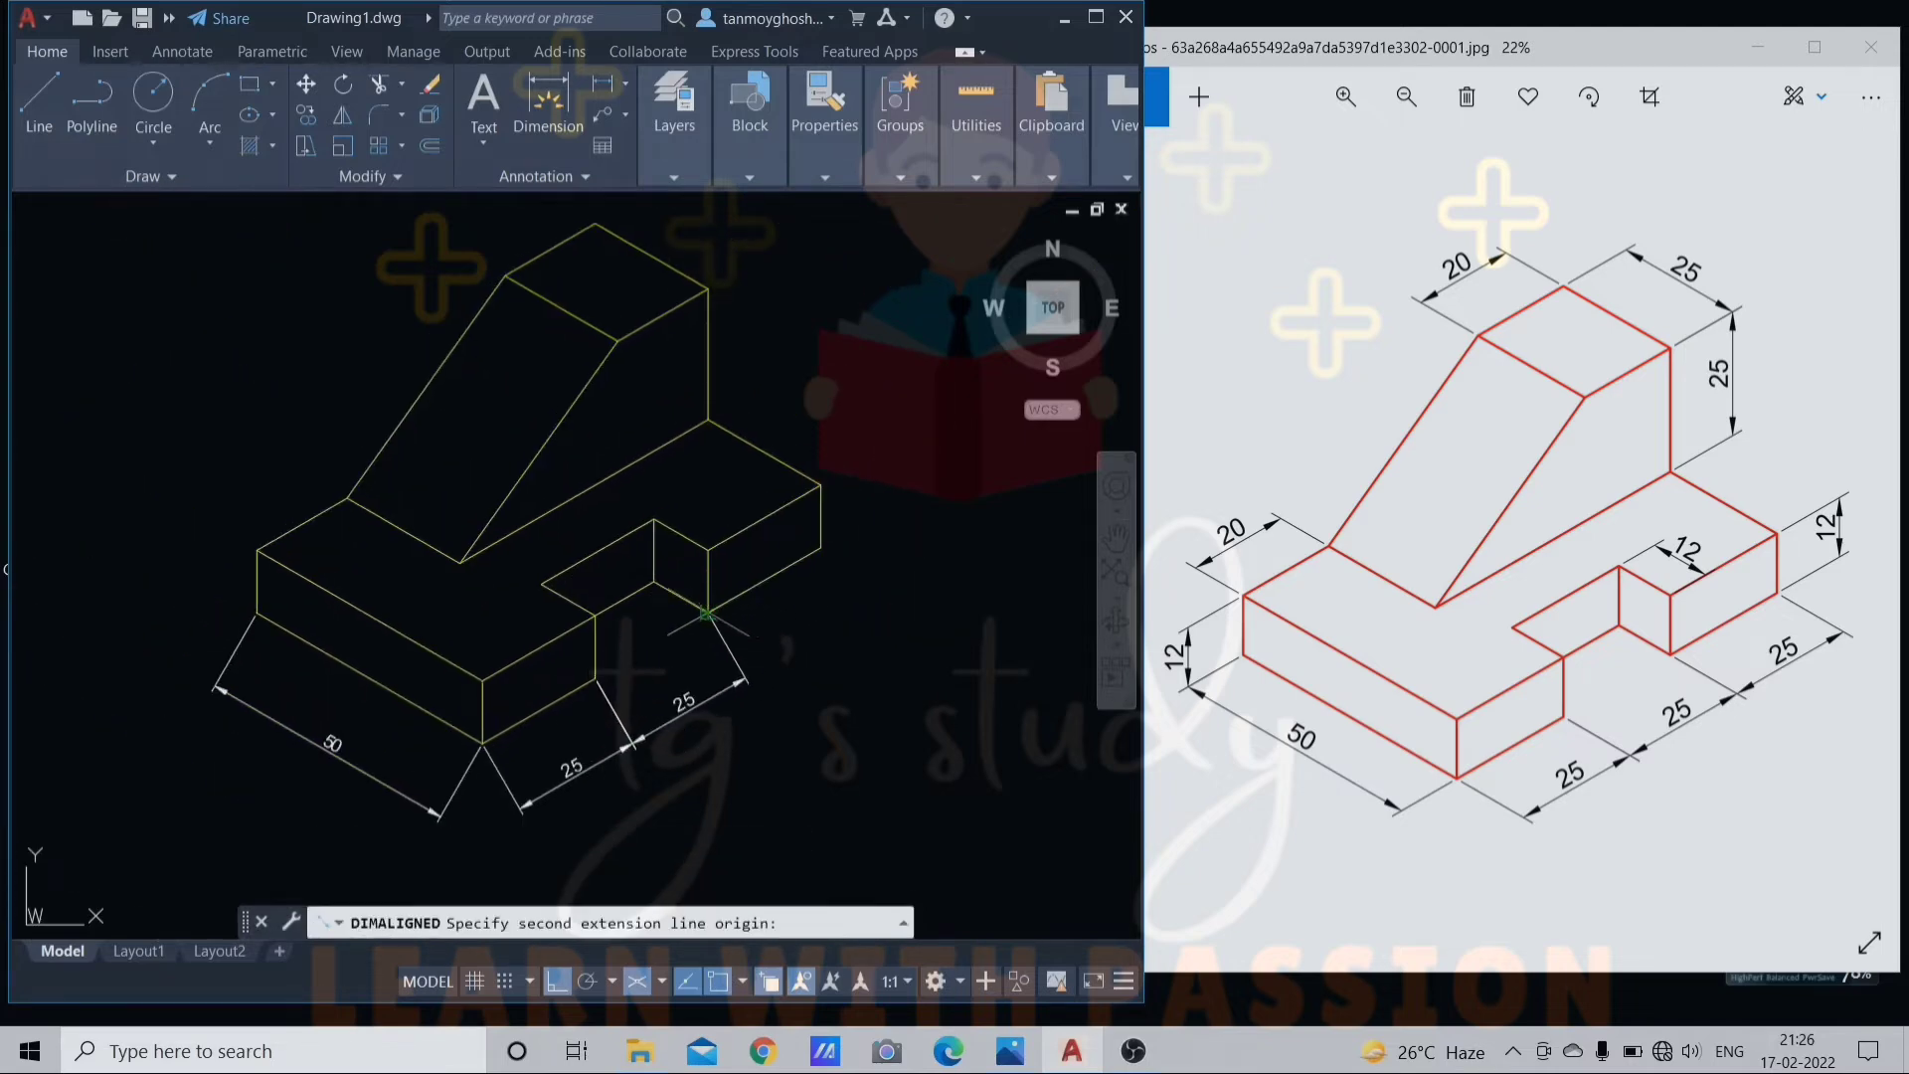
{"action": "left_click", "coordinate": [820, 547]}
{"action": "scroll", "coordinate": [744, 637], "scroll_direction": "up", "scroll_amount": 3}
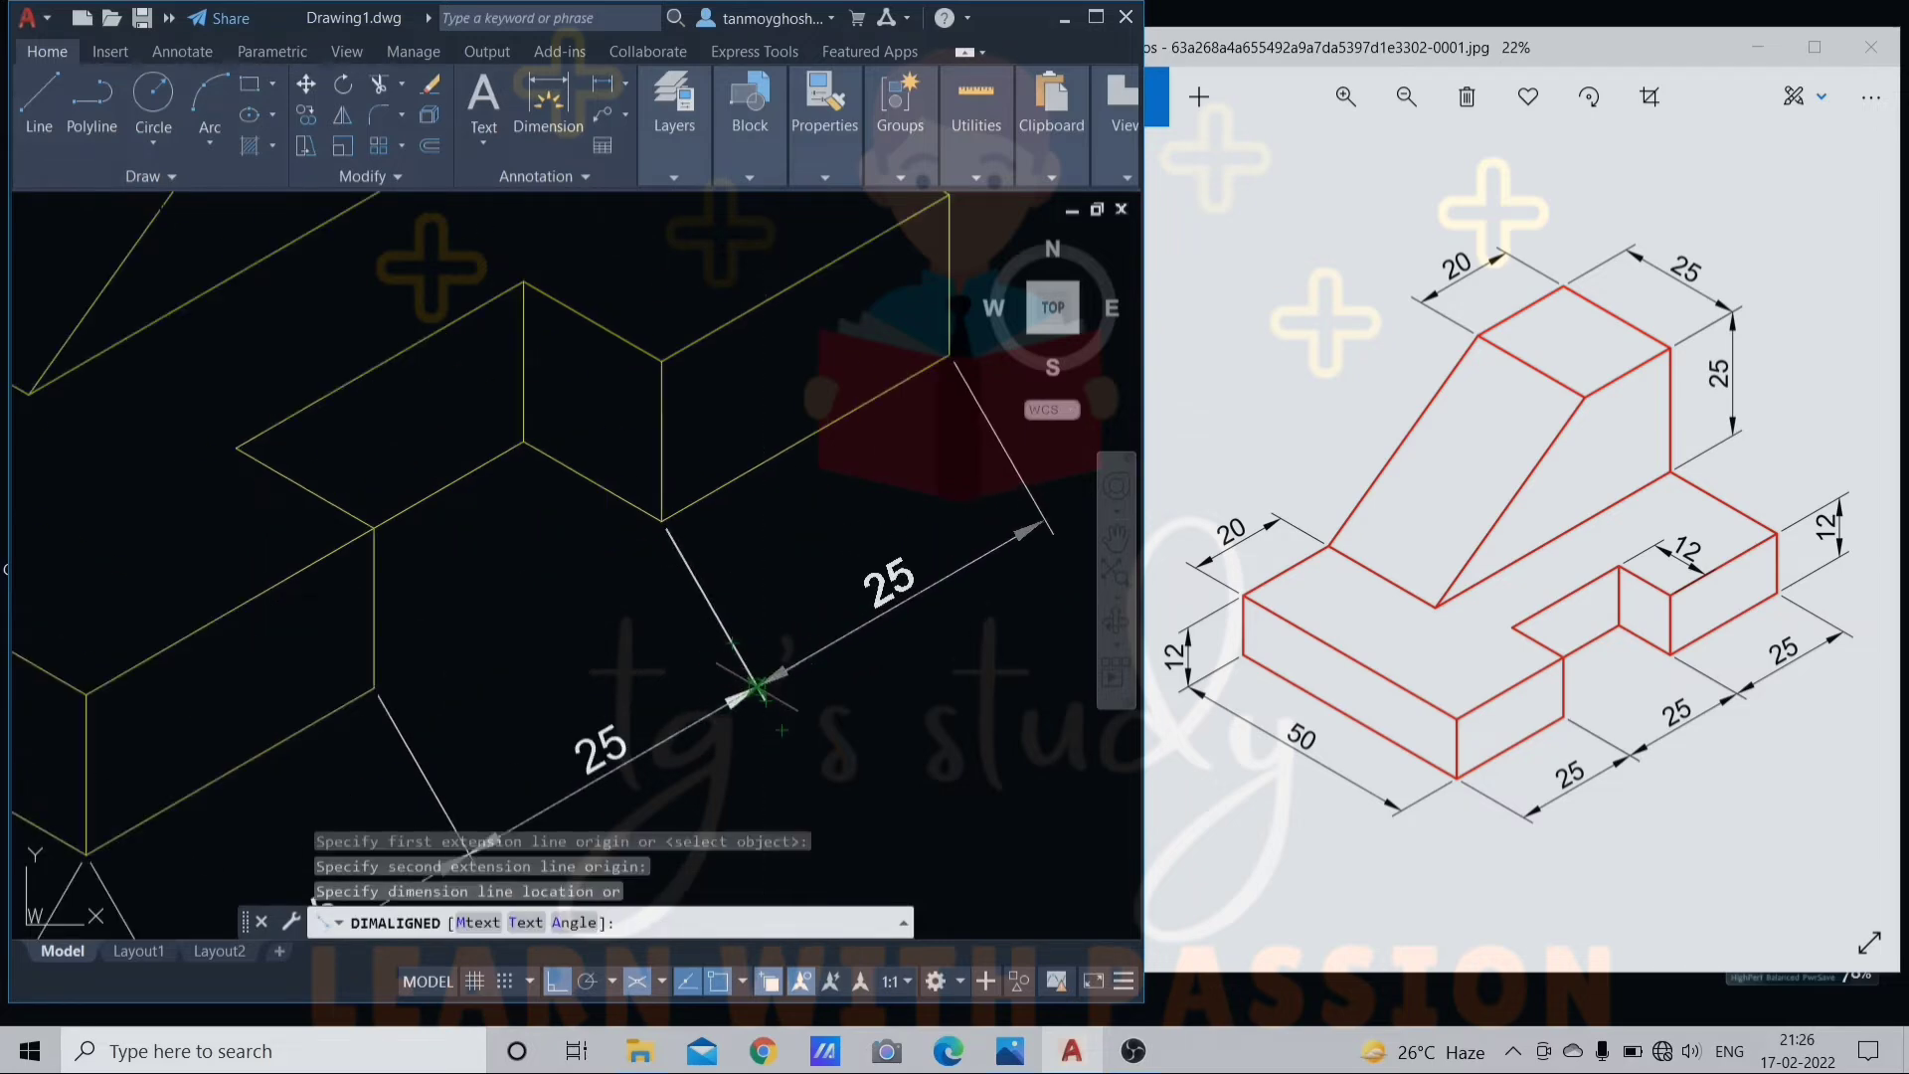
{"action": "left_click", "coordinate": [758, 686]}
{"action": "scroll", "coordinate": [760, 685], "scroll_direction": "down", "scroll_amount": 3}
Add an aligned dimension for the base's height, outside its left vertical edge.
{"action": "scroll", "coordinate": [512, 681], "scroll_direction": "up", "scroll_amount": 2}
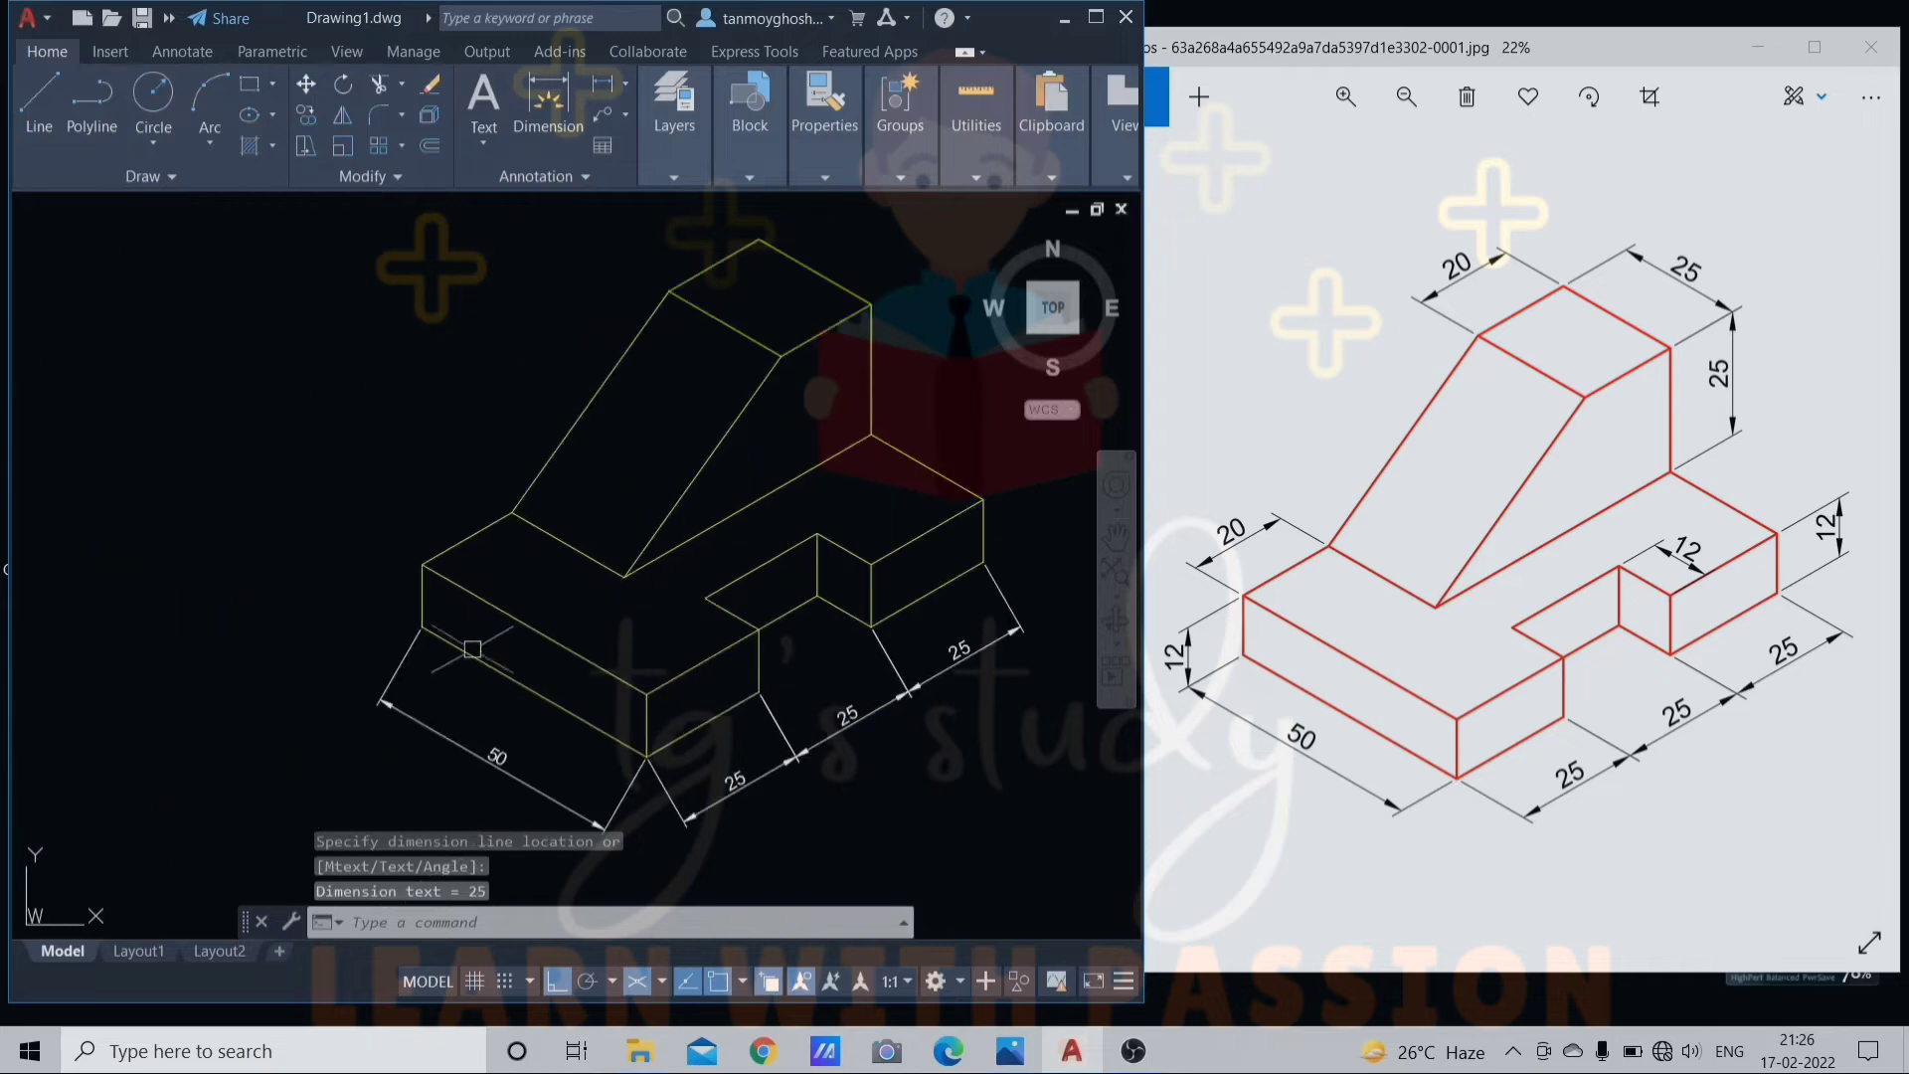
{"action": "key", "text": "Return"}
{"action": "left_click", "coordinate": [455, 627]}
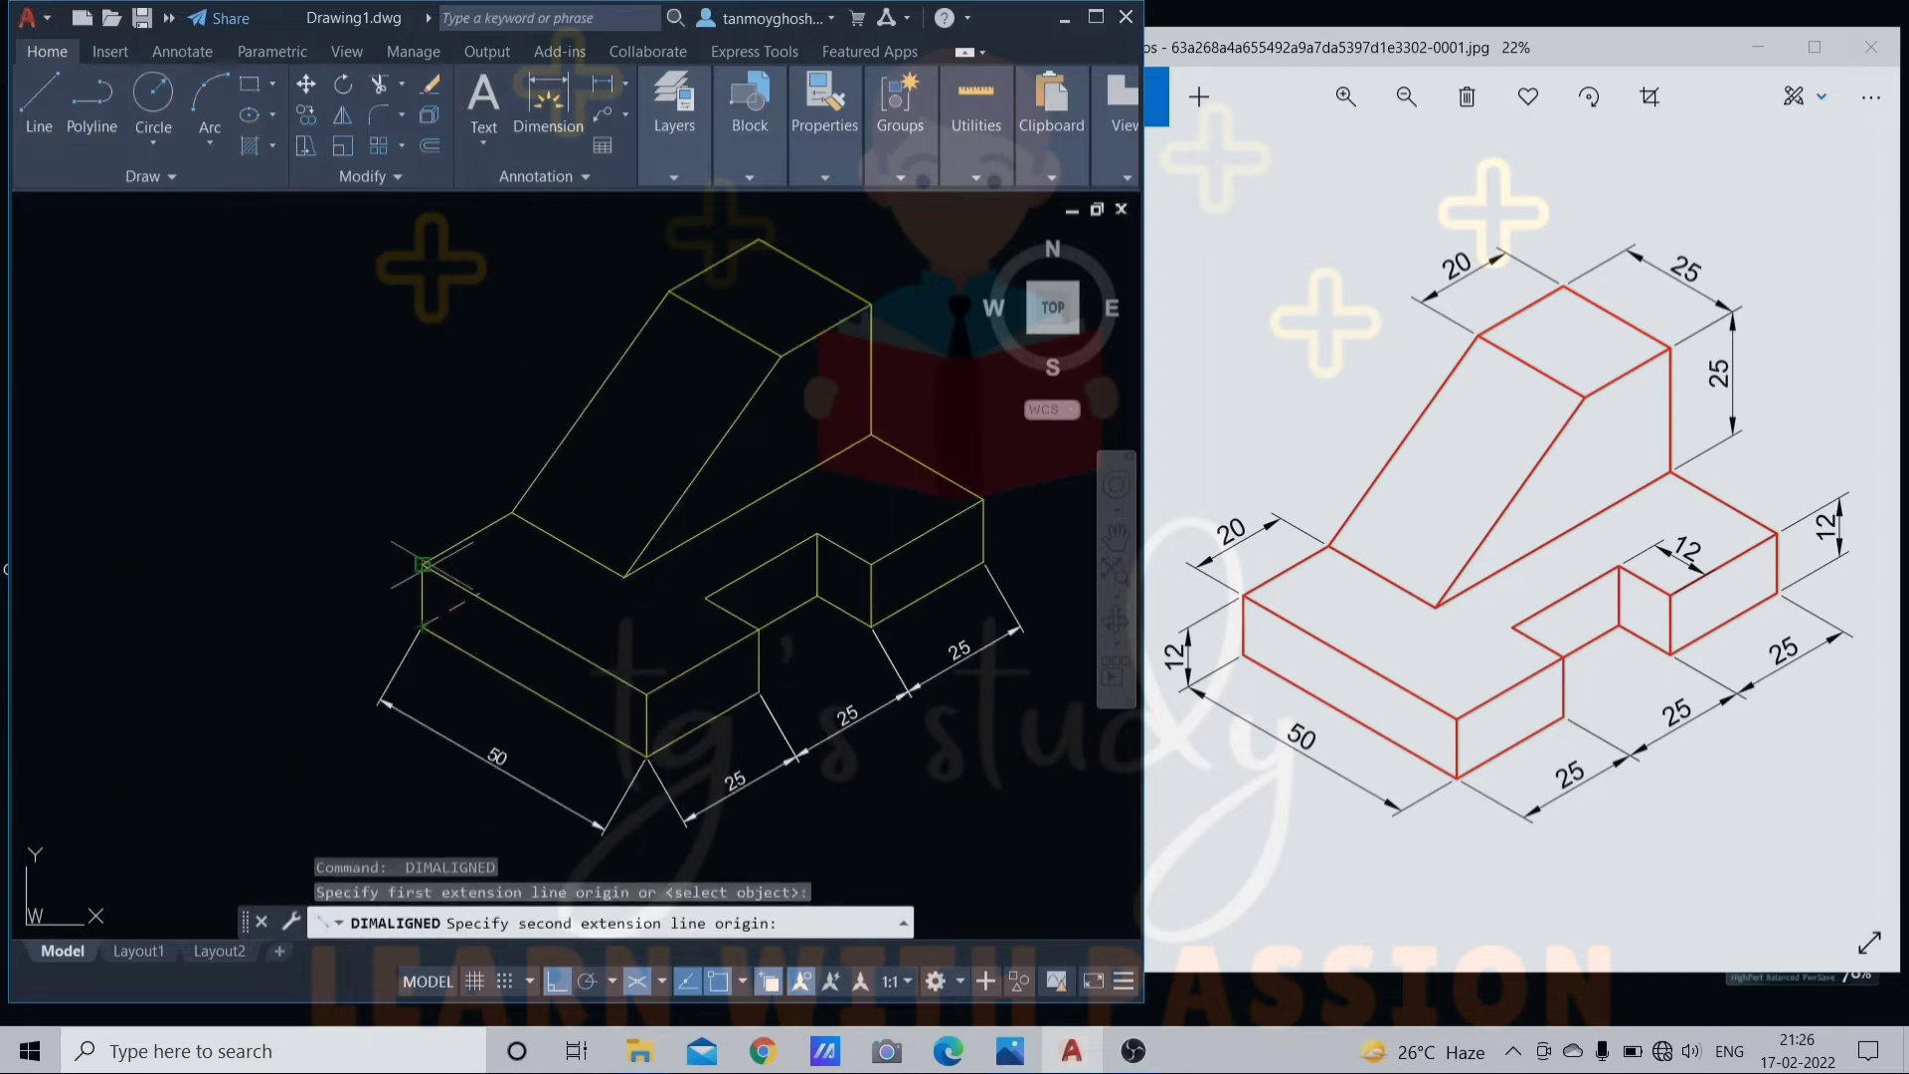
{"action": "left_click", "coordinate": [424, 565]}
{"action": "left_click", "coordinate": [366, 566]}
Add an aligned dimension for the notch's depth along its short upper edge, placed on the base's top face.
{"action": "middle_click_drag", "start_coordinate": [671, 582], "coordinate": [538, 659]}
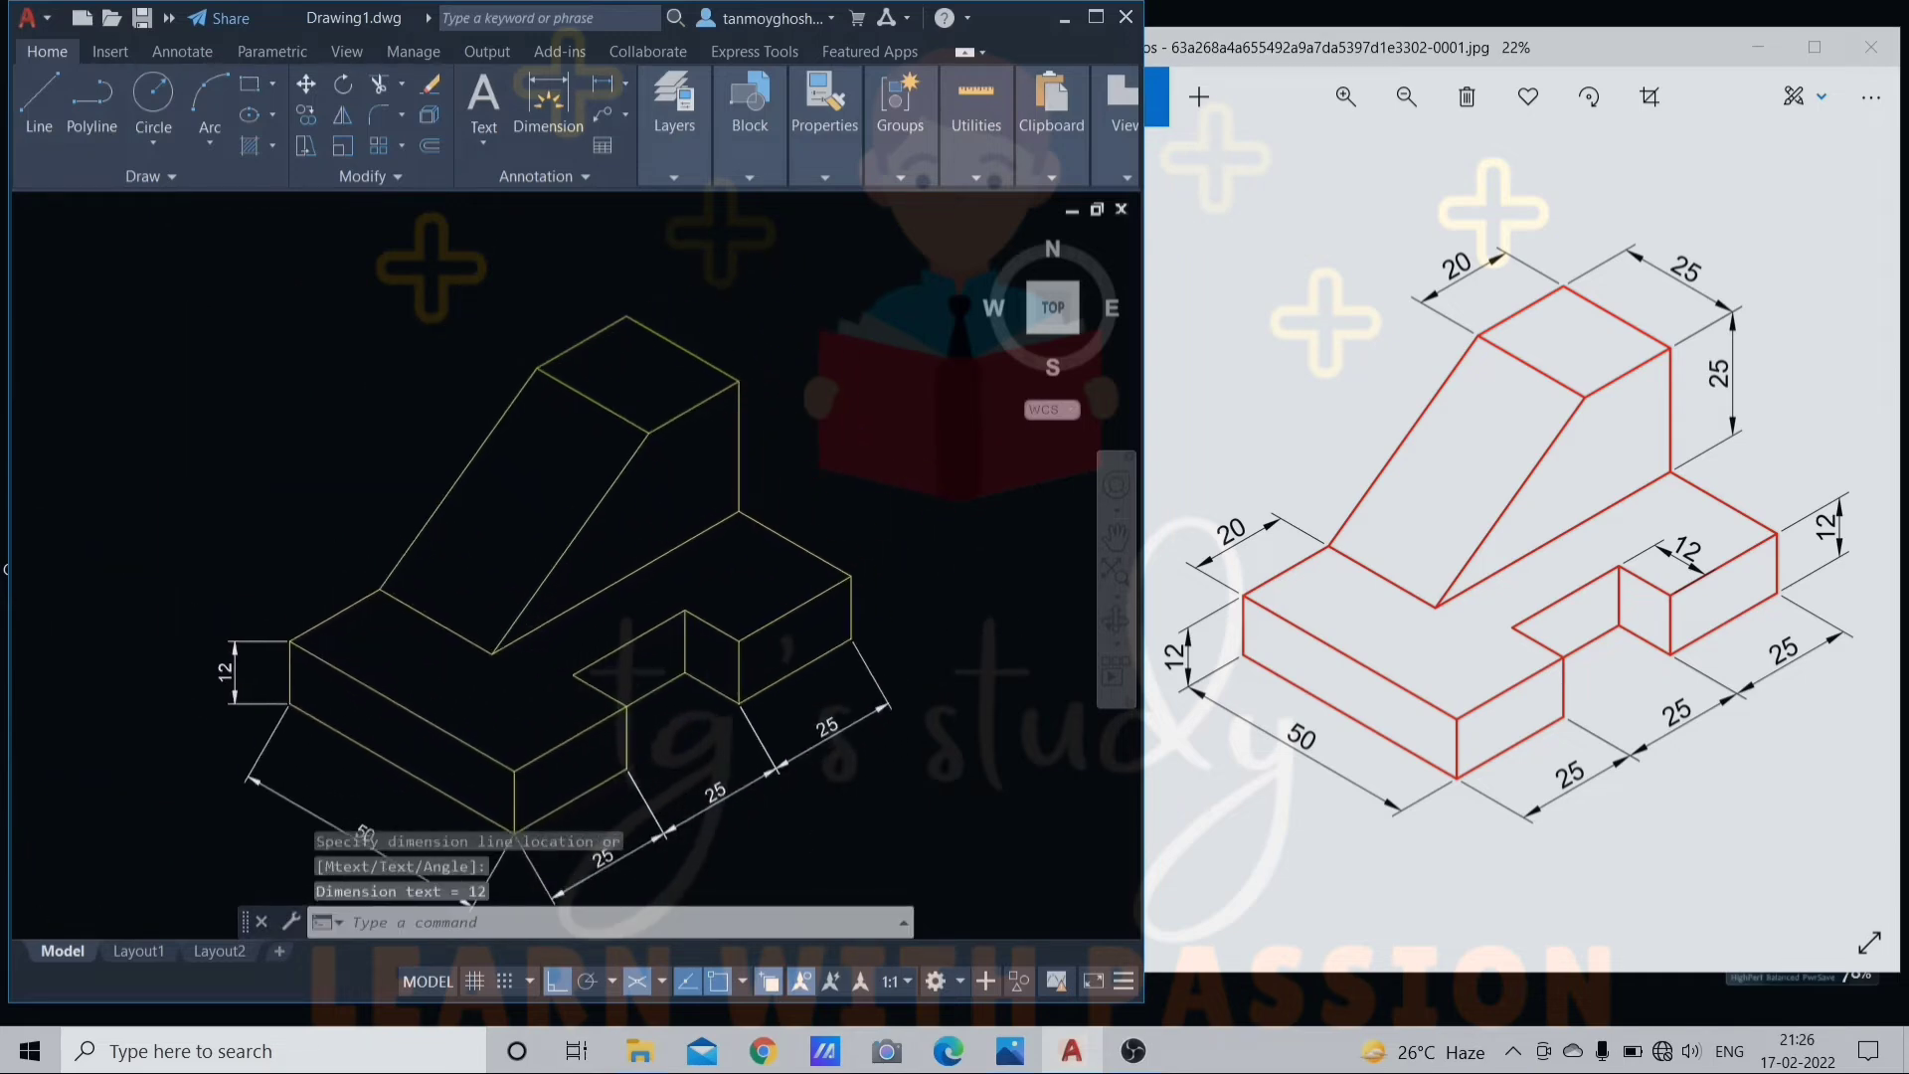
{"action": "key", "text": "Return"}
{"action": "left_click", "coordinate": [738, 643]}
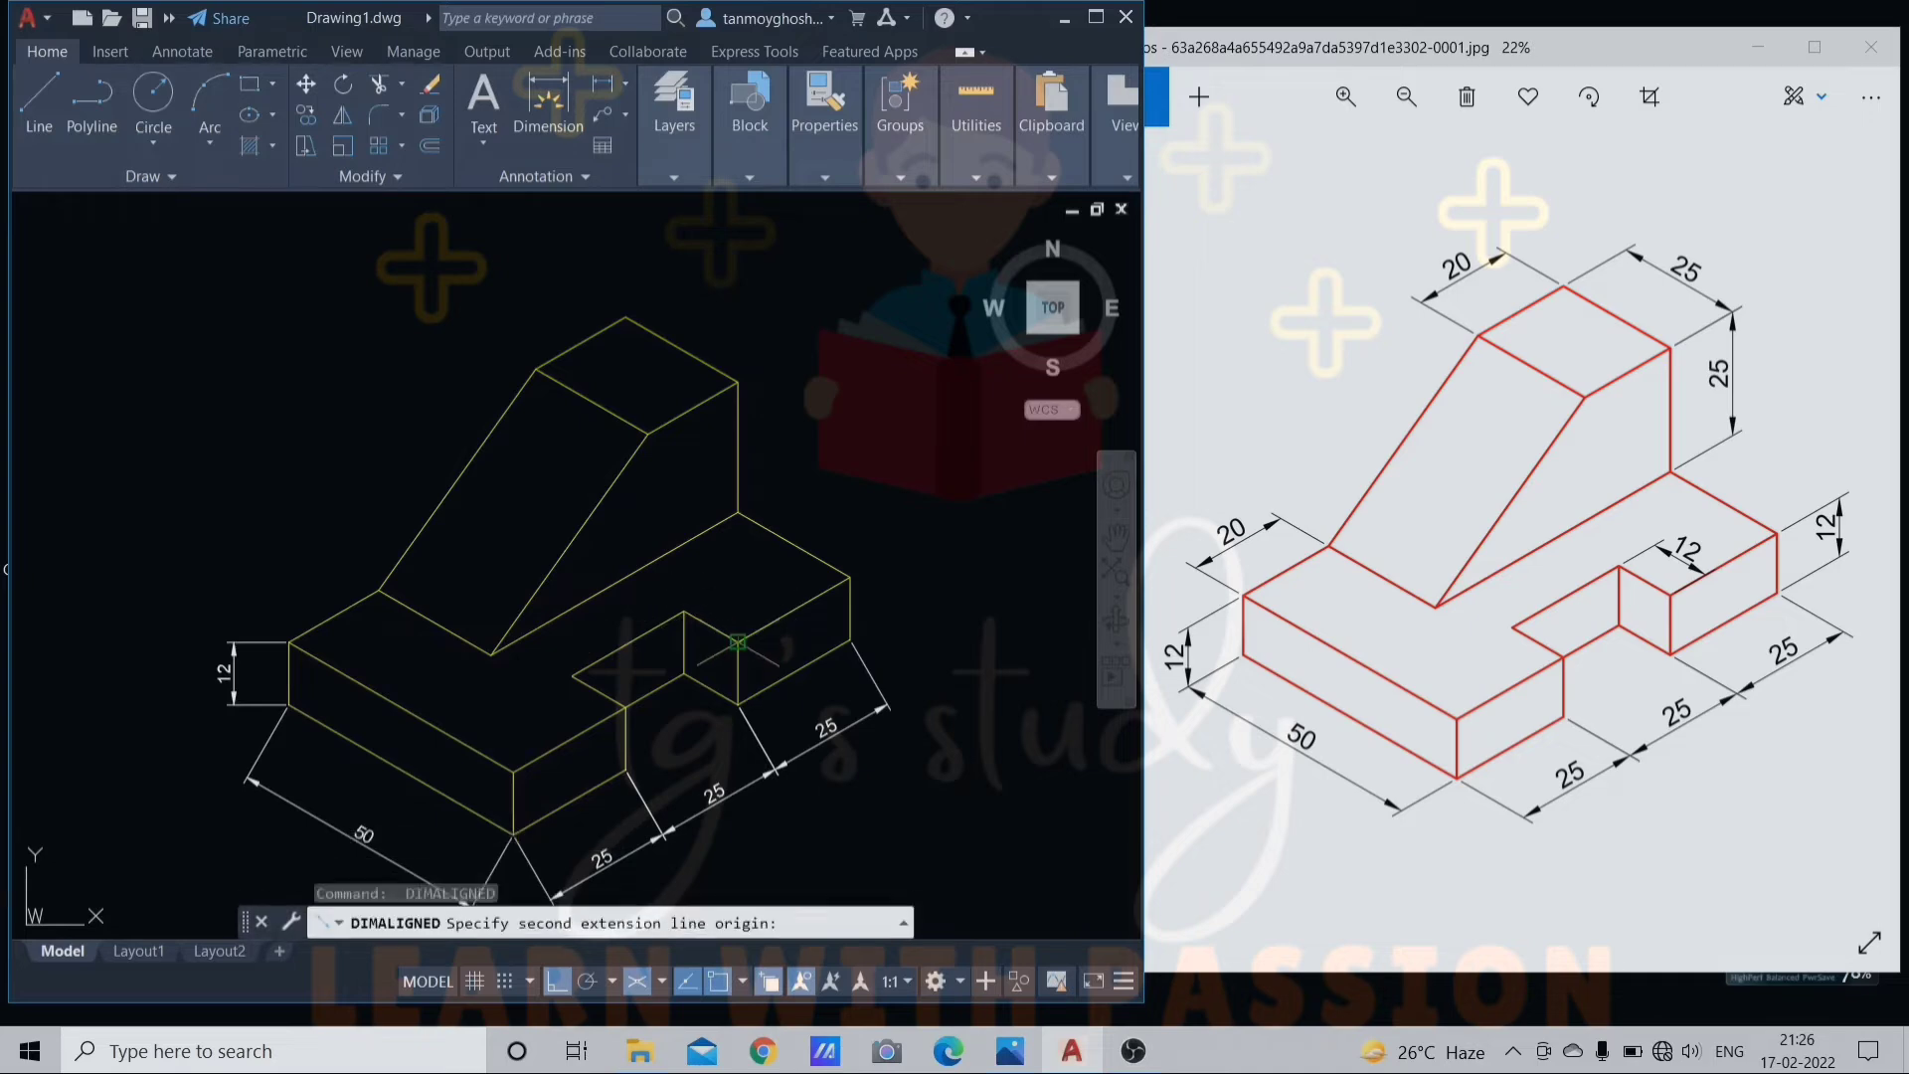
{"action": "left_click", "coordinate": [684, 612]}
{"action": "scroll", "coordinate": [719, 591], "scroll_direction": "up", "scroll_amount": 4}
{"action": "left_click", "coordinate": [764, 594]}
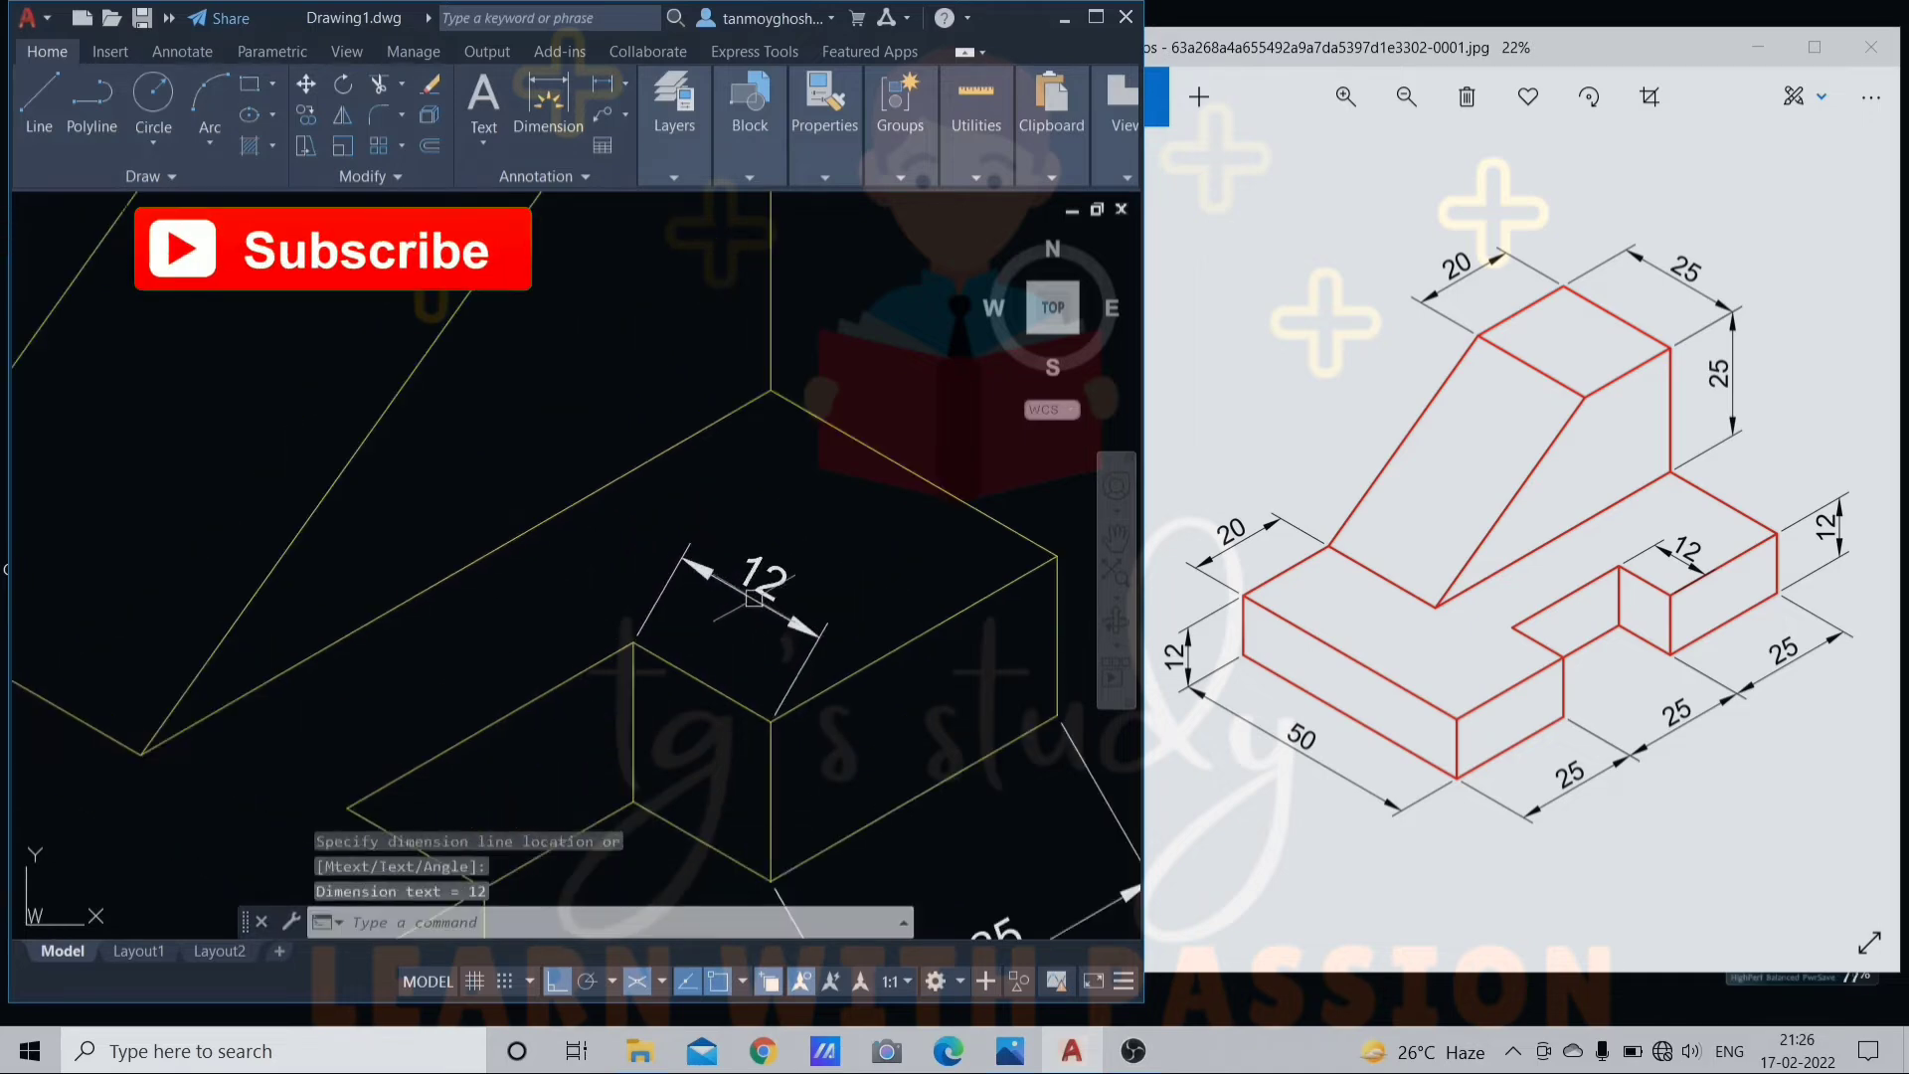
Add an aligned dimension for the base's height, outside its right vertical edge.
{"action": "scroll", "coordinate": [856, 577], "scroll_direction": "down", "scroll_amount": 4}
{"action": "key", "text": "Return"}
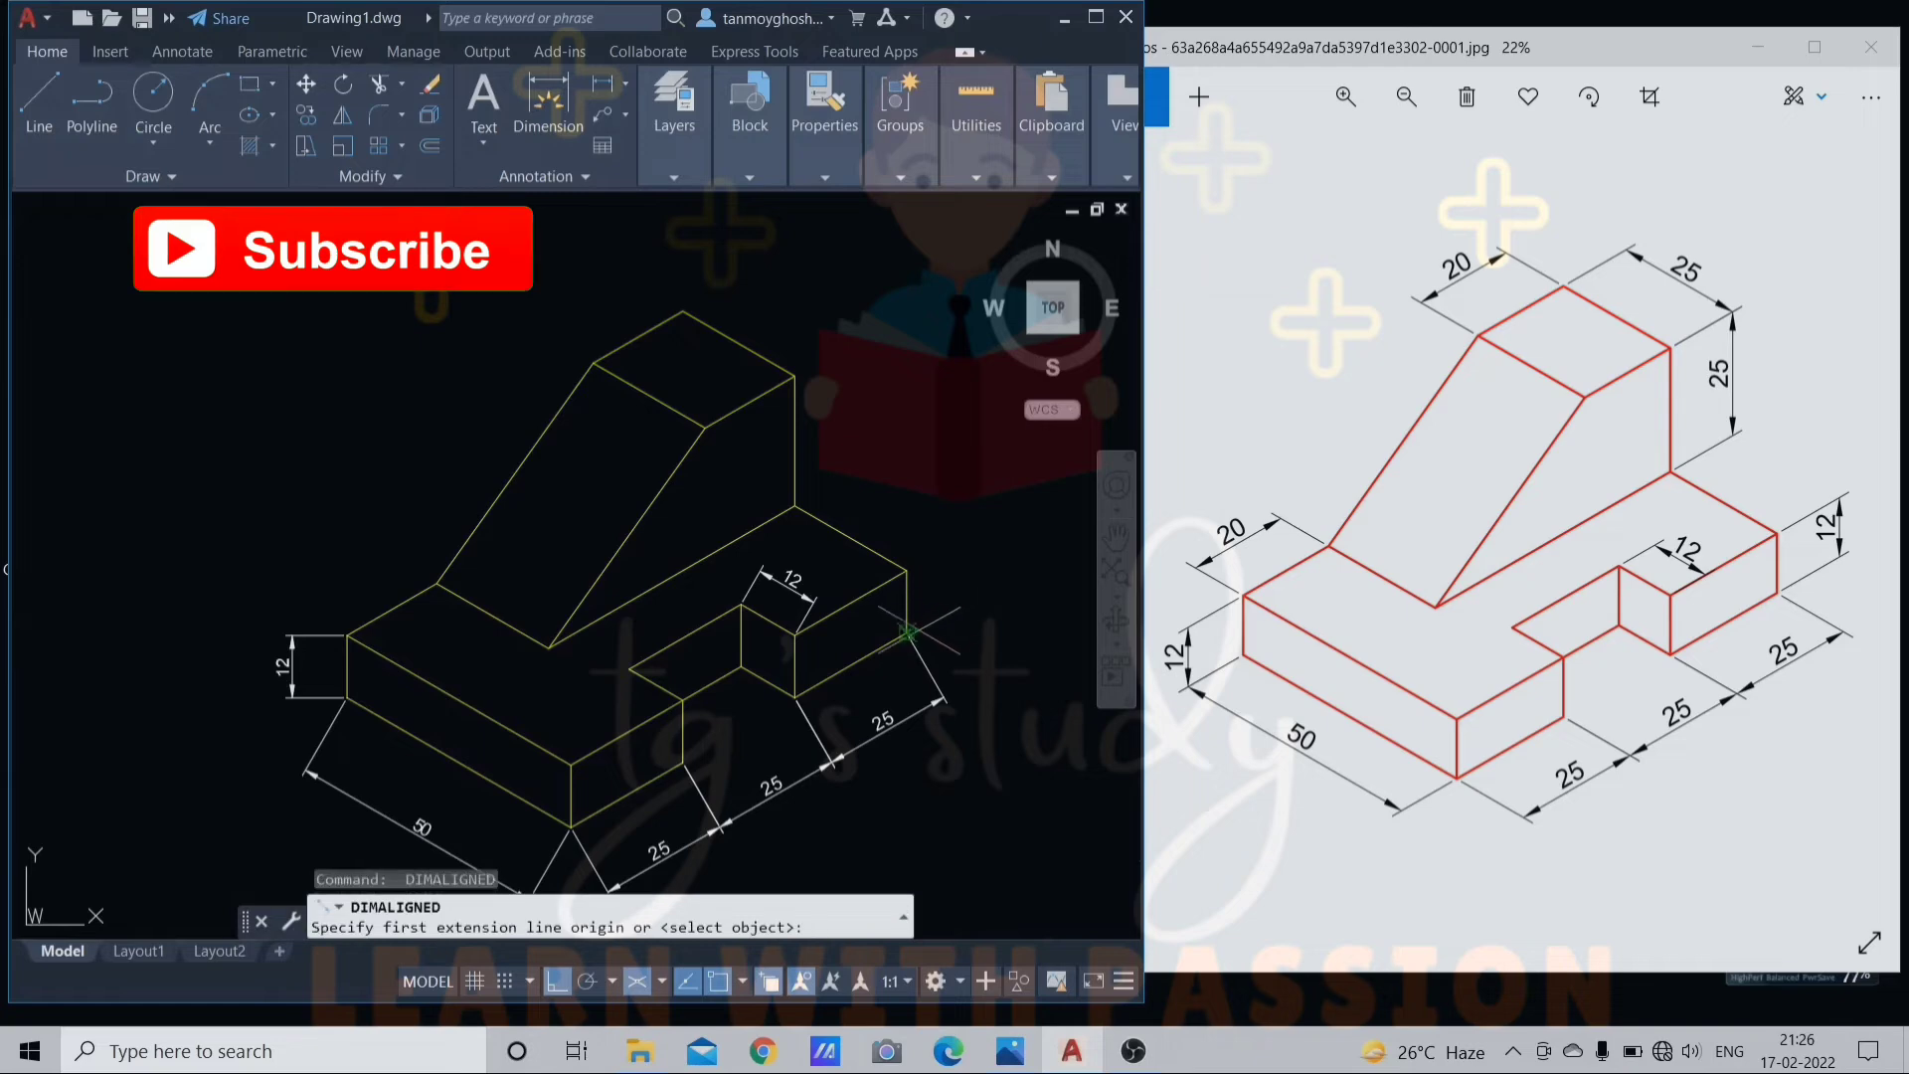
{"action": "left_click", "coordinate": [905, 631]}
{"action": "left_click", "coordinate": [907, 571]}
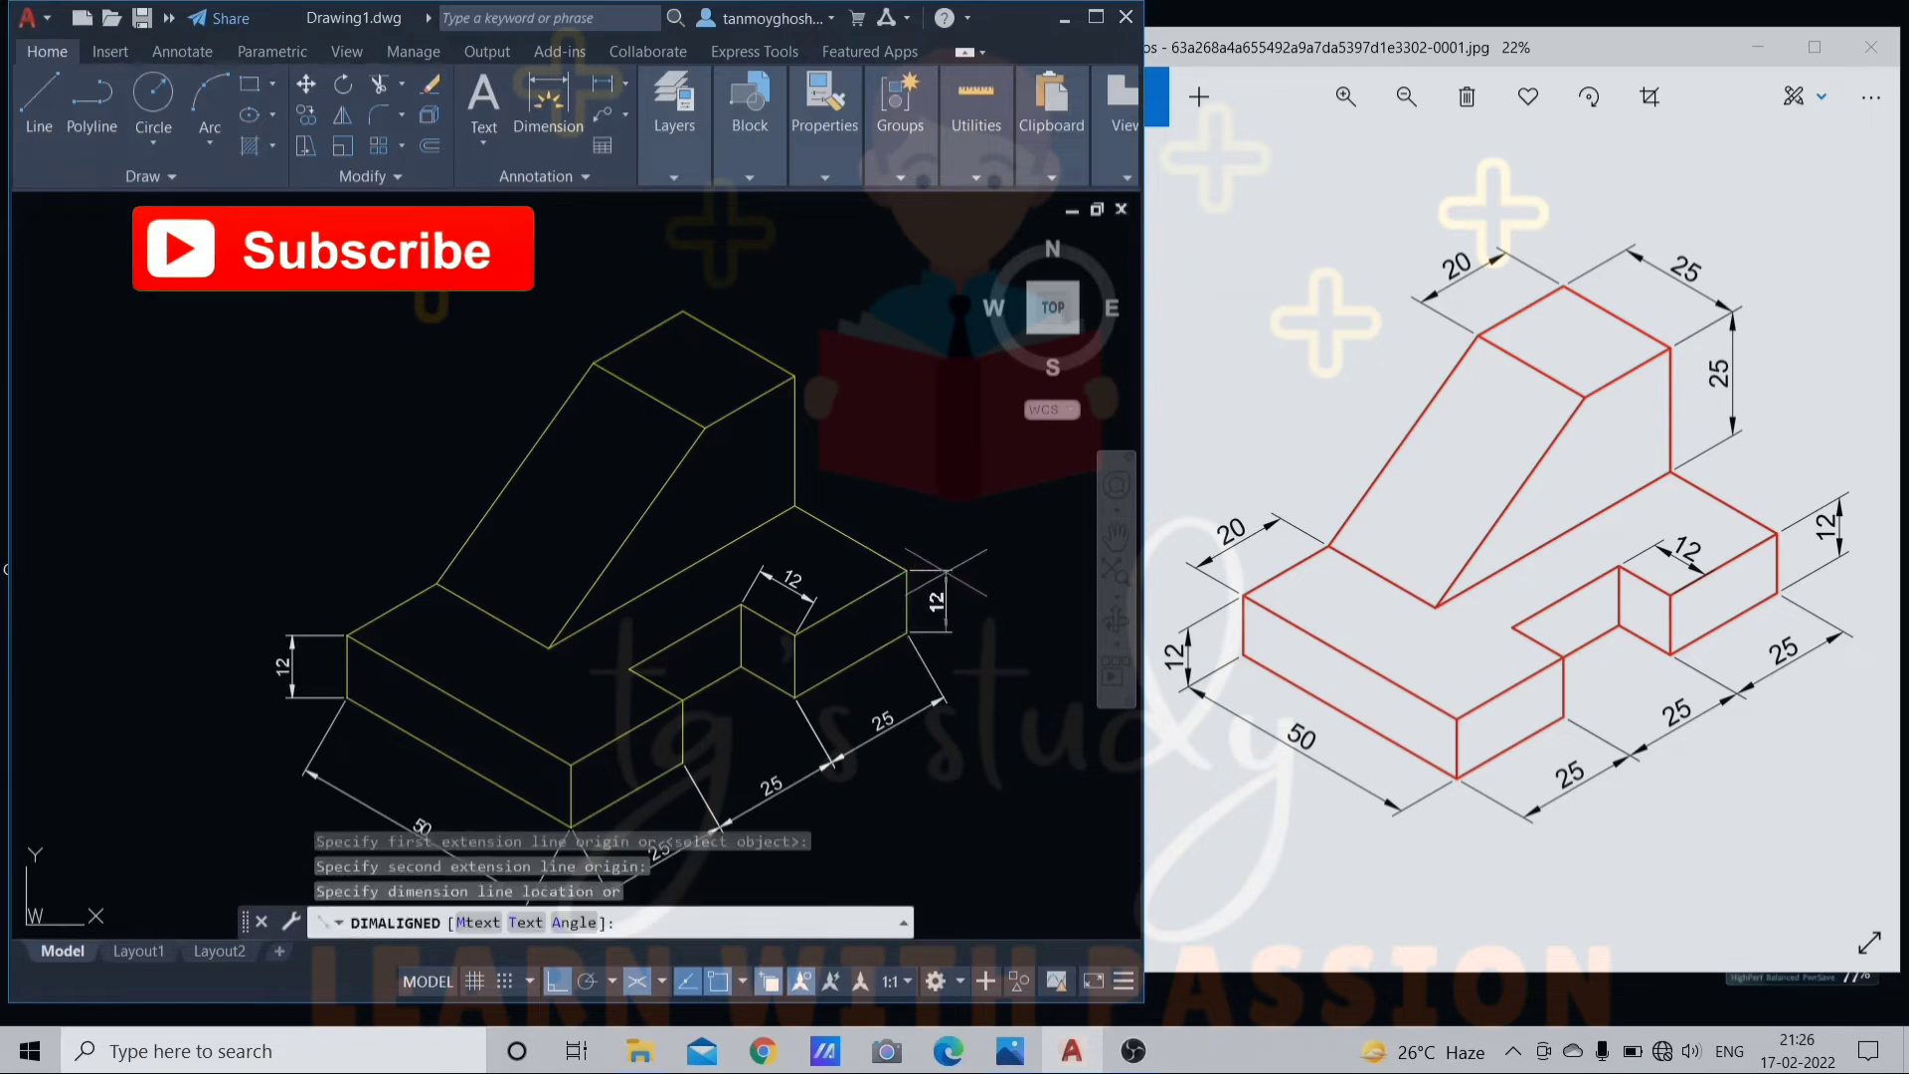
{"action": "left_click", "coordinate": [952, 597]}
Add an aligned dimension above the back-left edge of the upright's top face.
{"action": "scroll", "coordinate": [897, 569], "scroll_direction": "down", "scroll_amount": 3}
{"action": "scroll", "coordinate": [796, 422], "scroll_direction": "up", "scroll_amount": 2}
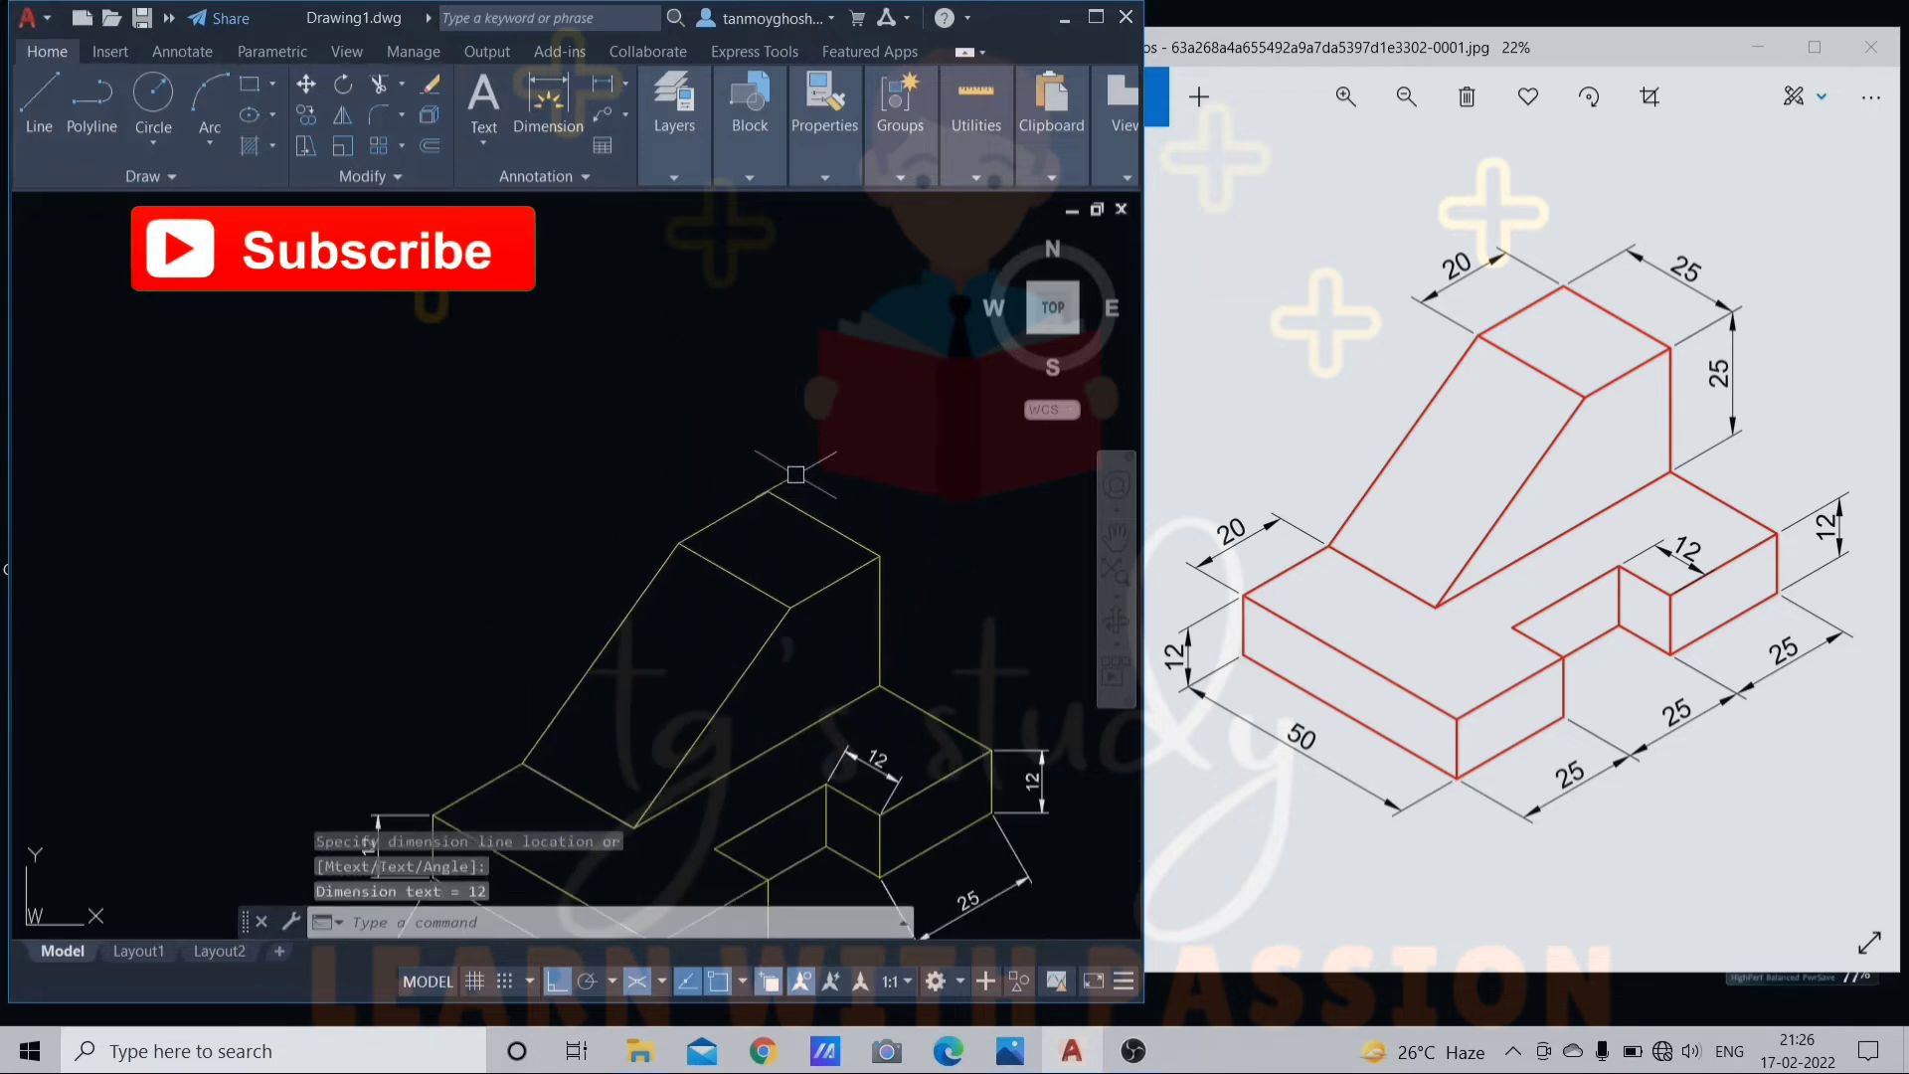
{"action": "key", "text": "Return"}
{"action": "left_click", "coordinate": [679, 543]}
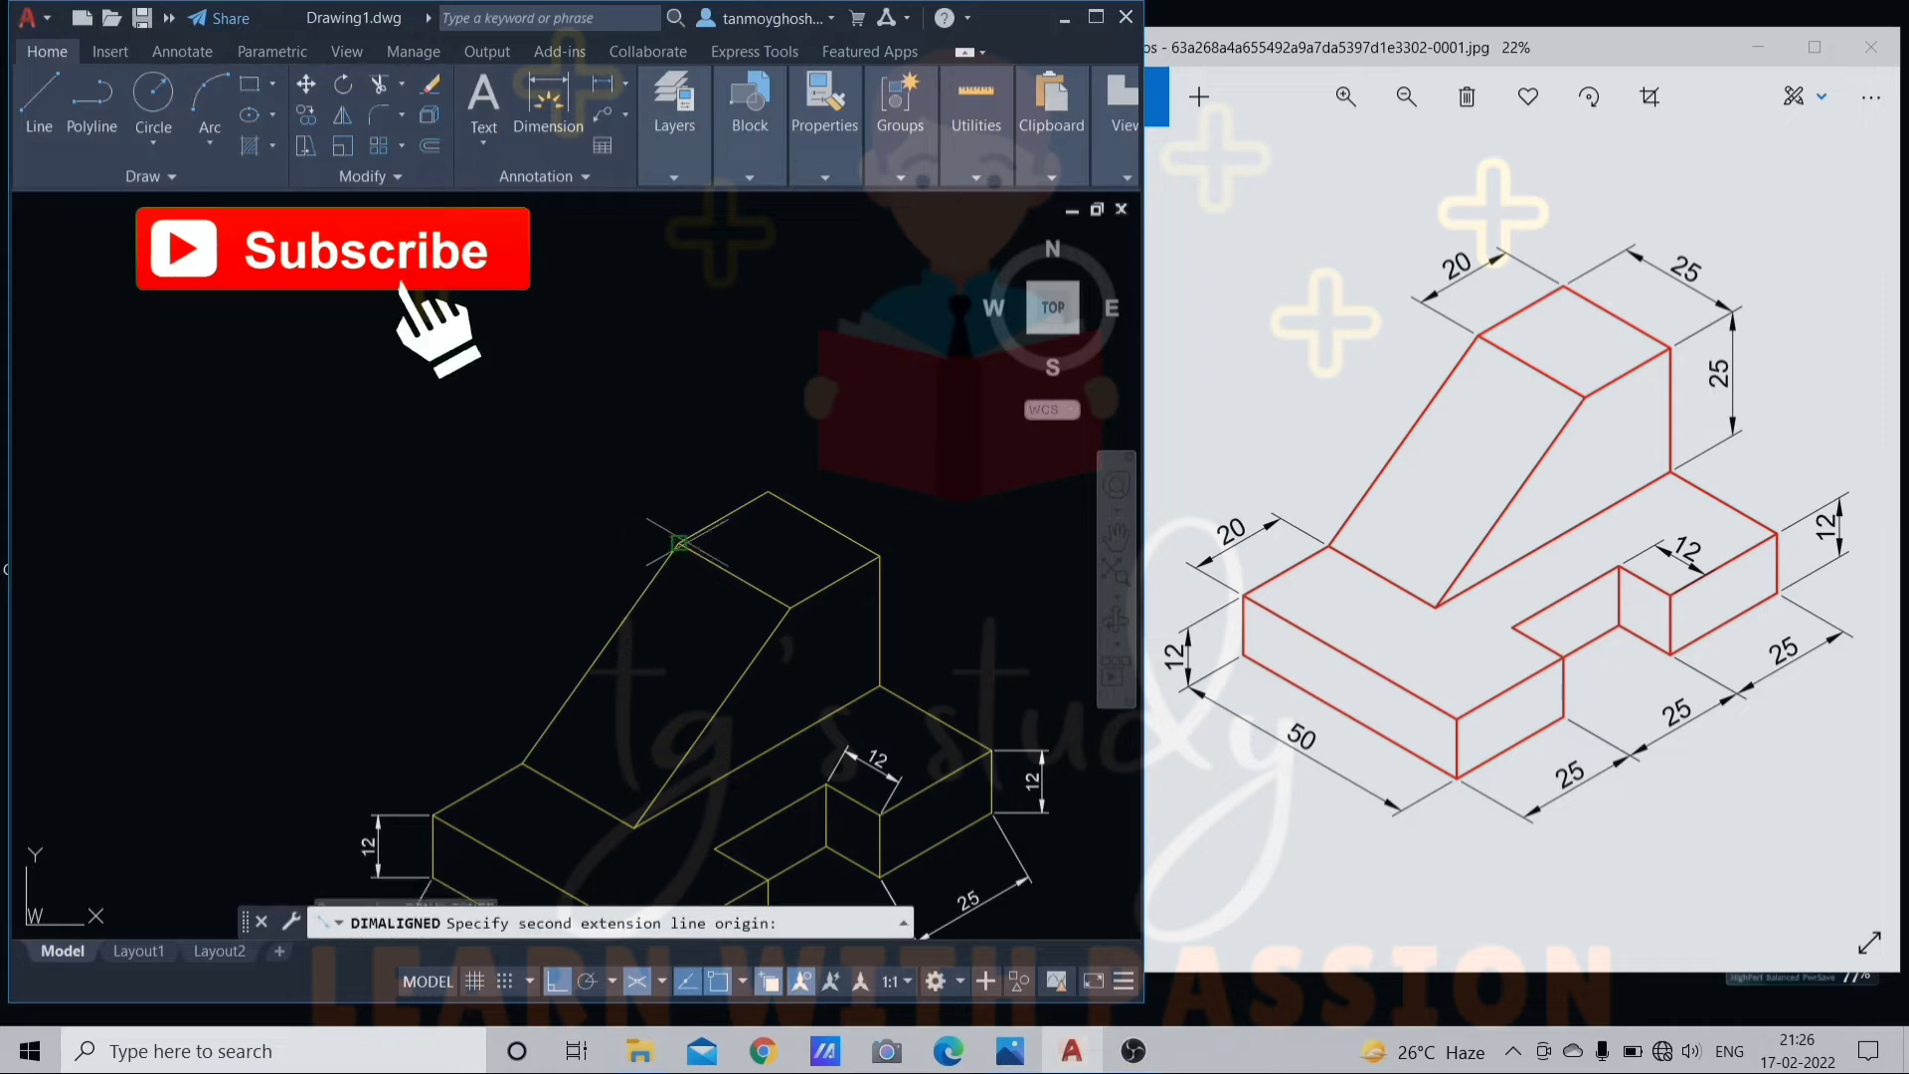
{"action": "left_click", "coordinate": [767, 491]}
{"action": "left_click", "coordinate": [691, 449]}
Add an aligned dimension above the back-right edge of the upright's top face.
{"action": "key", "text": "Return"}
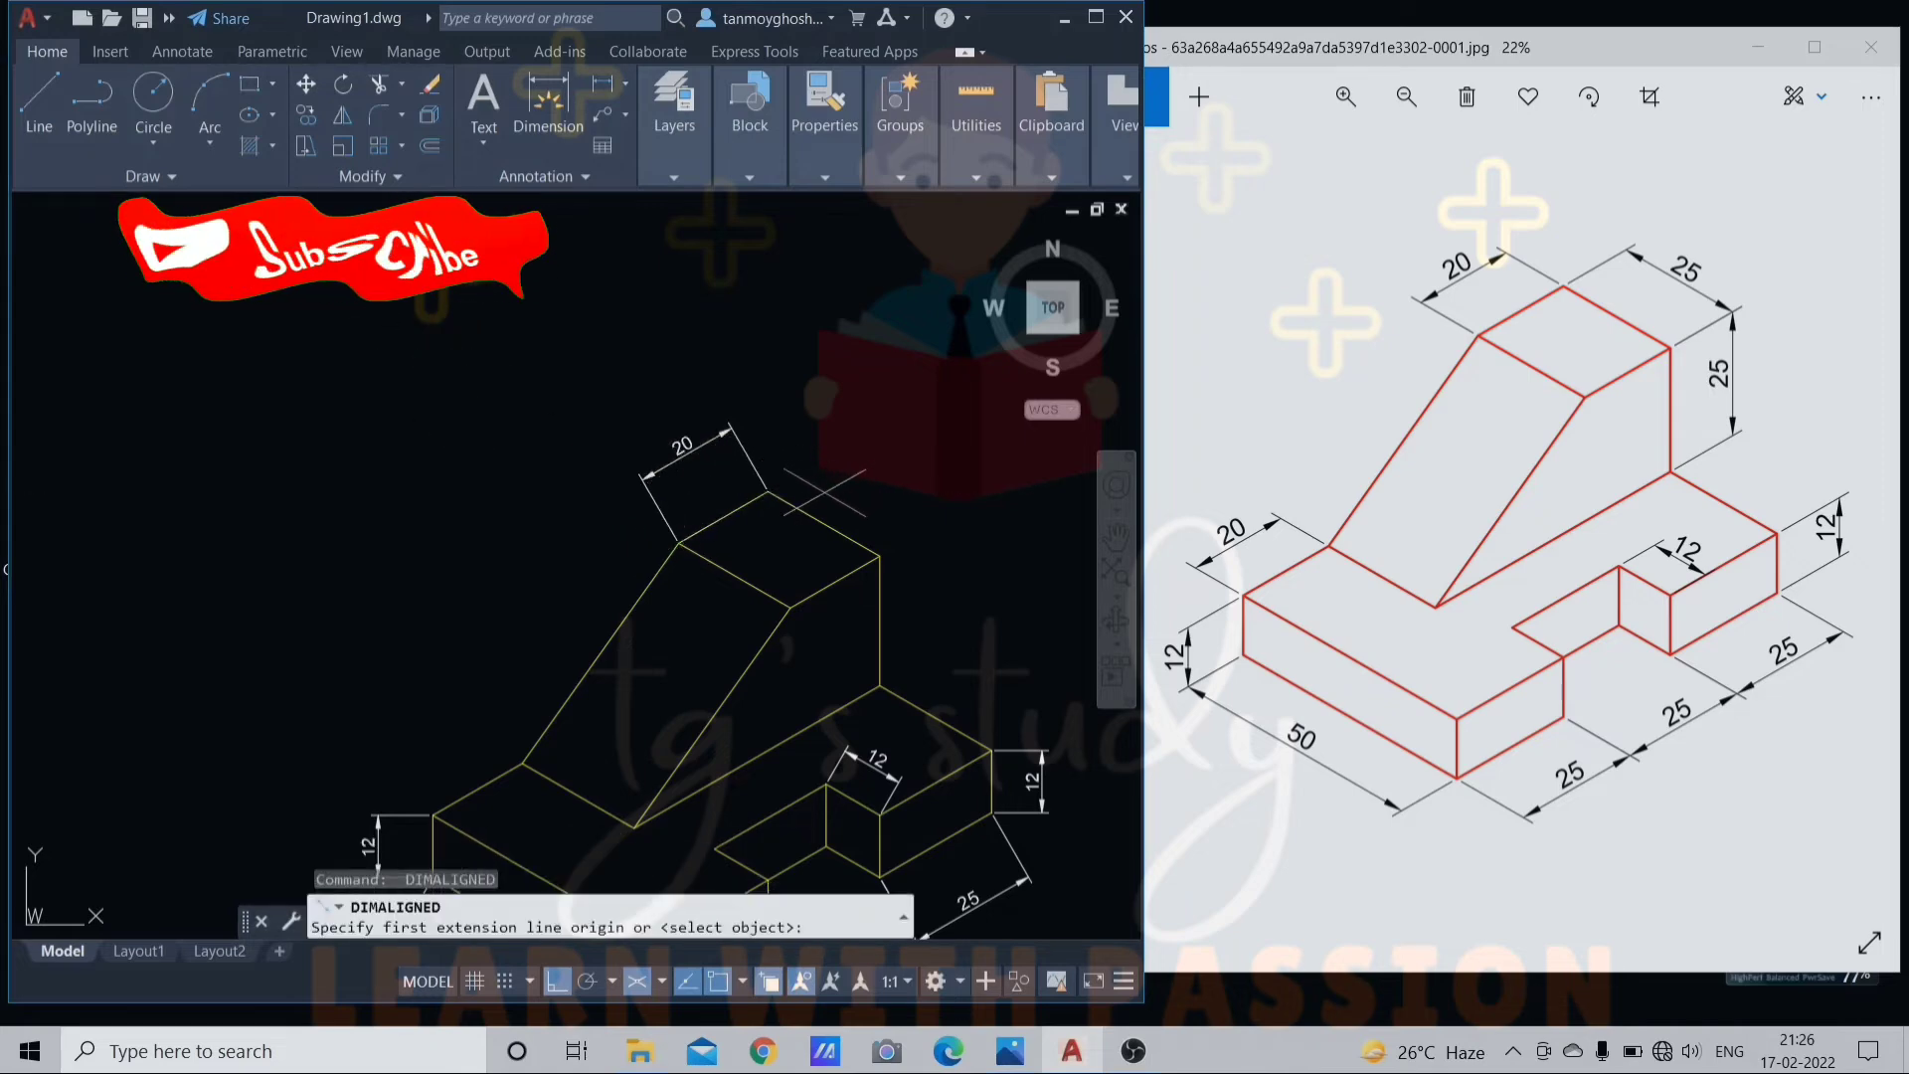
{"action": "left_click", "coordinate": [767, 491]}
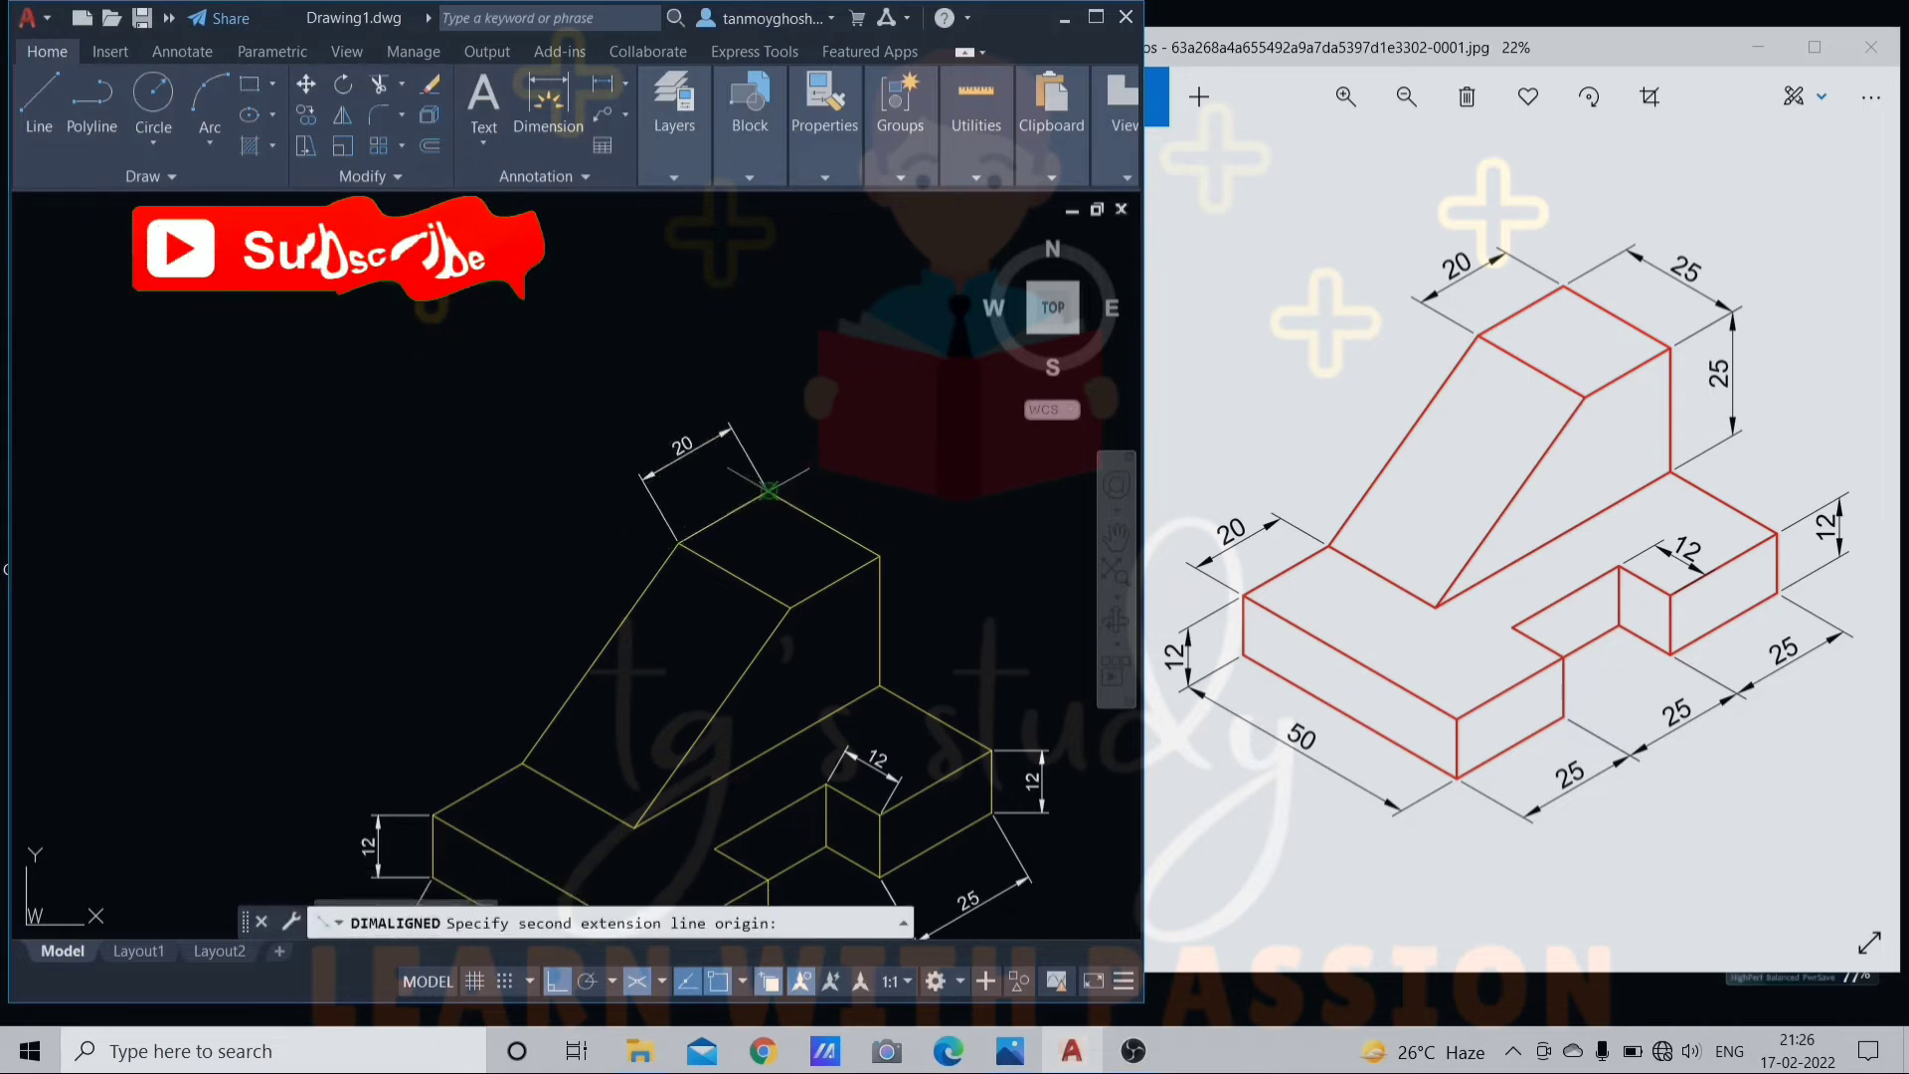
{"action": "left_click", "coordinate": [879, 555]}
{"action": "left_click", "coordinate": [897, 498]}
Add an aligned dimension for the upright's height, outside its right vertical edge, and leave the dimension command.
{"action": "key", "text": "Return"}
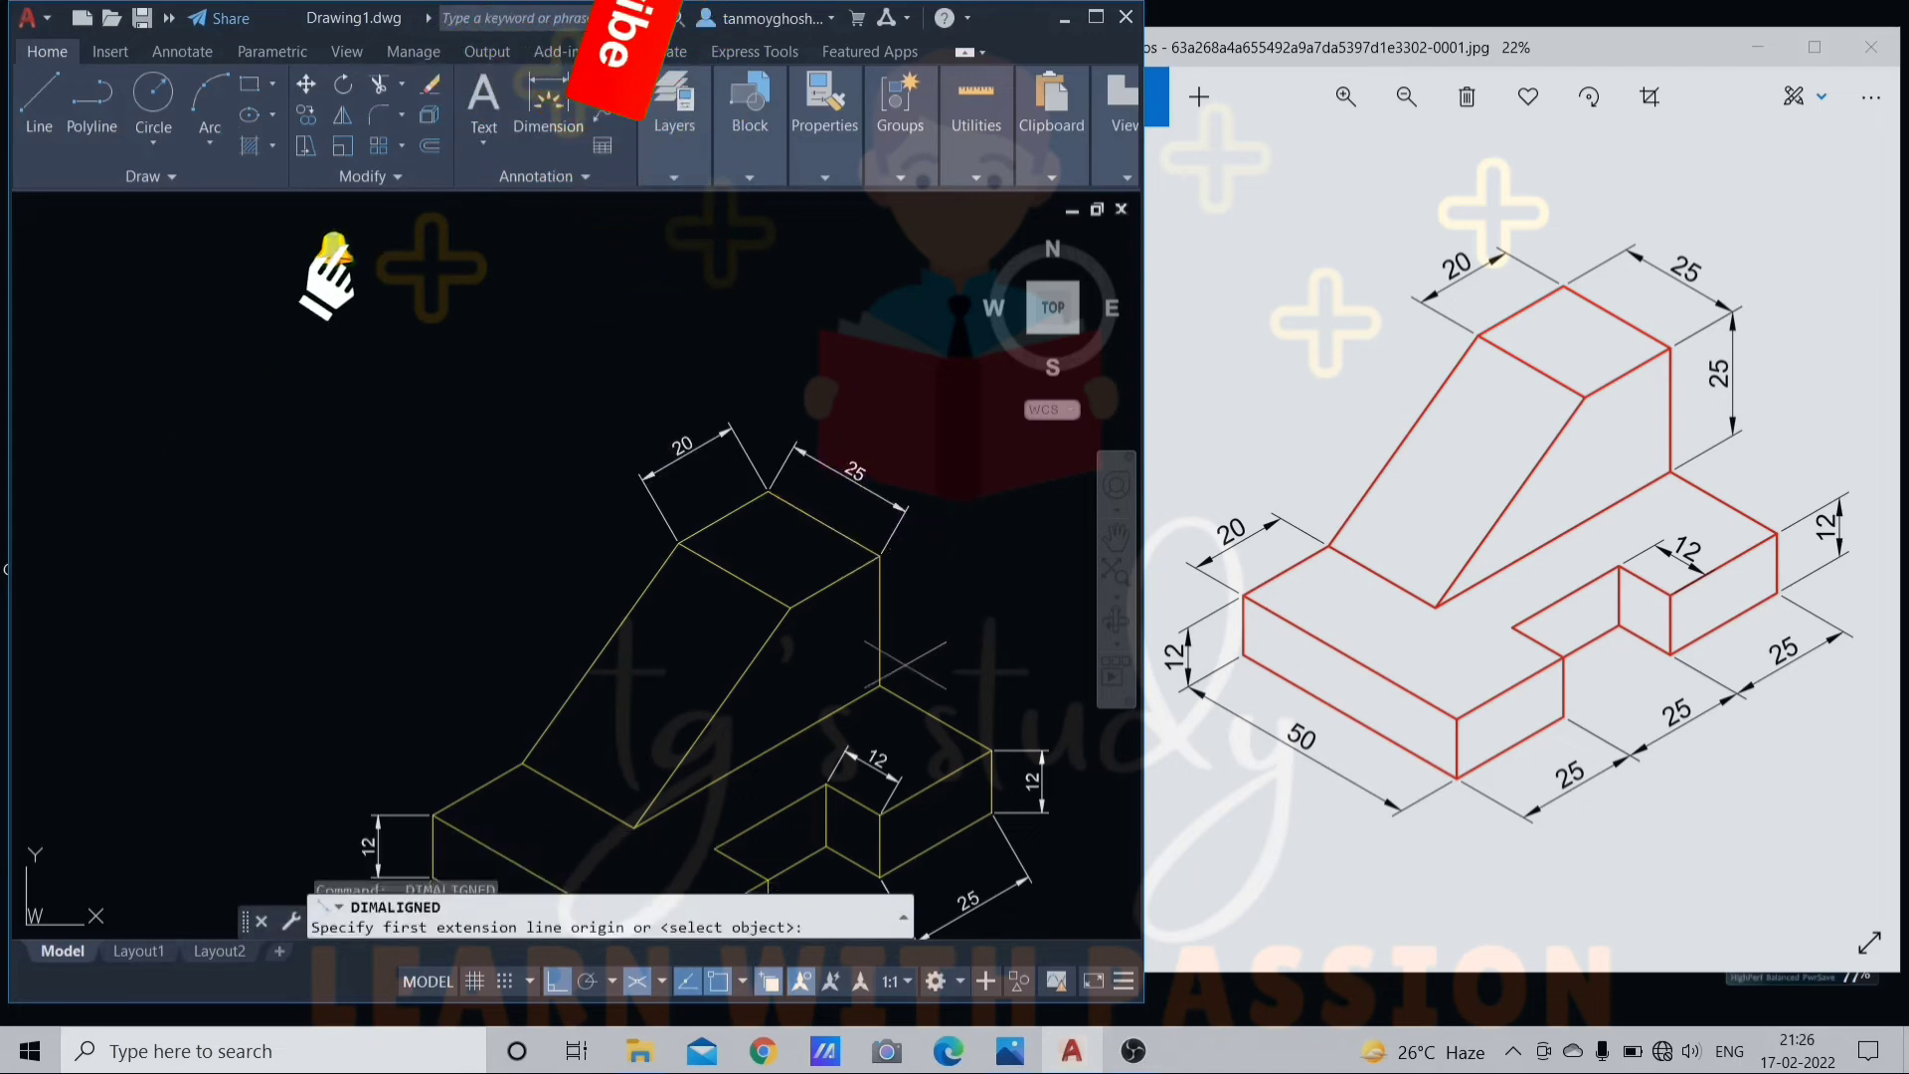
{"action": "left_click", "coordinate": [879, 686]}
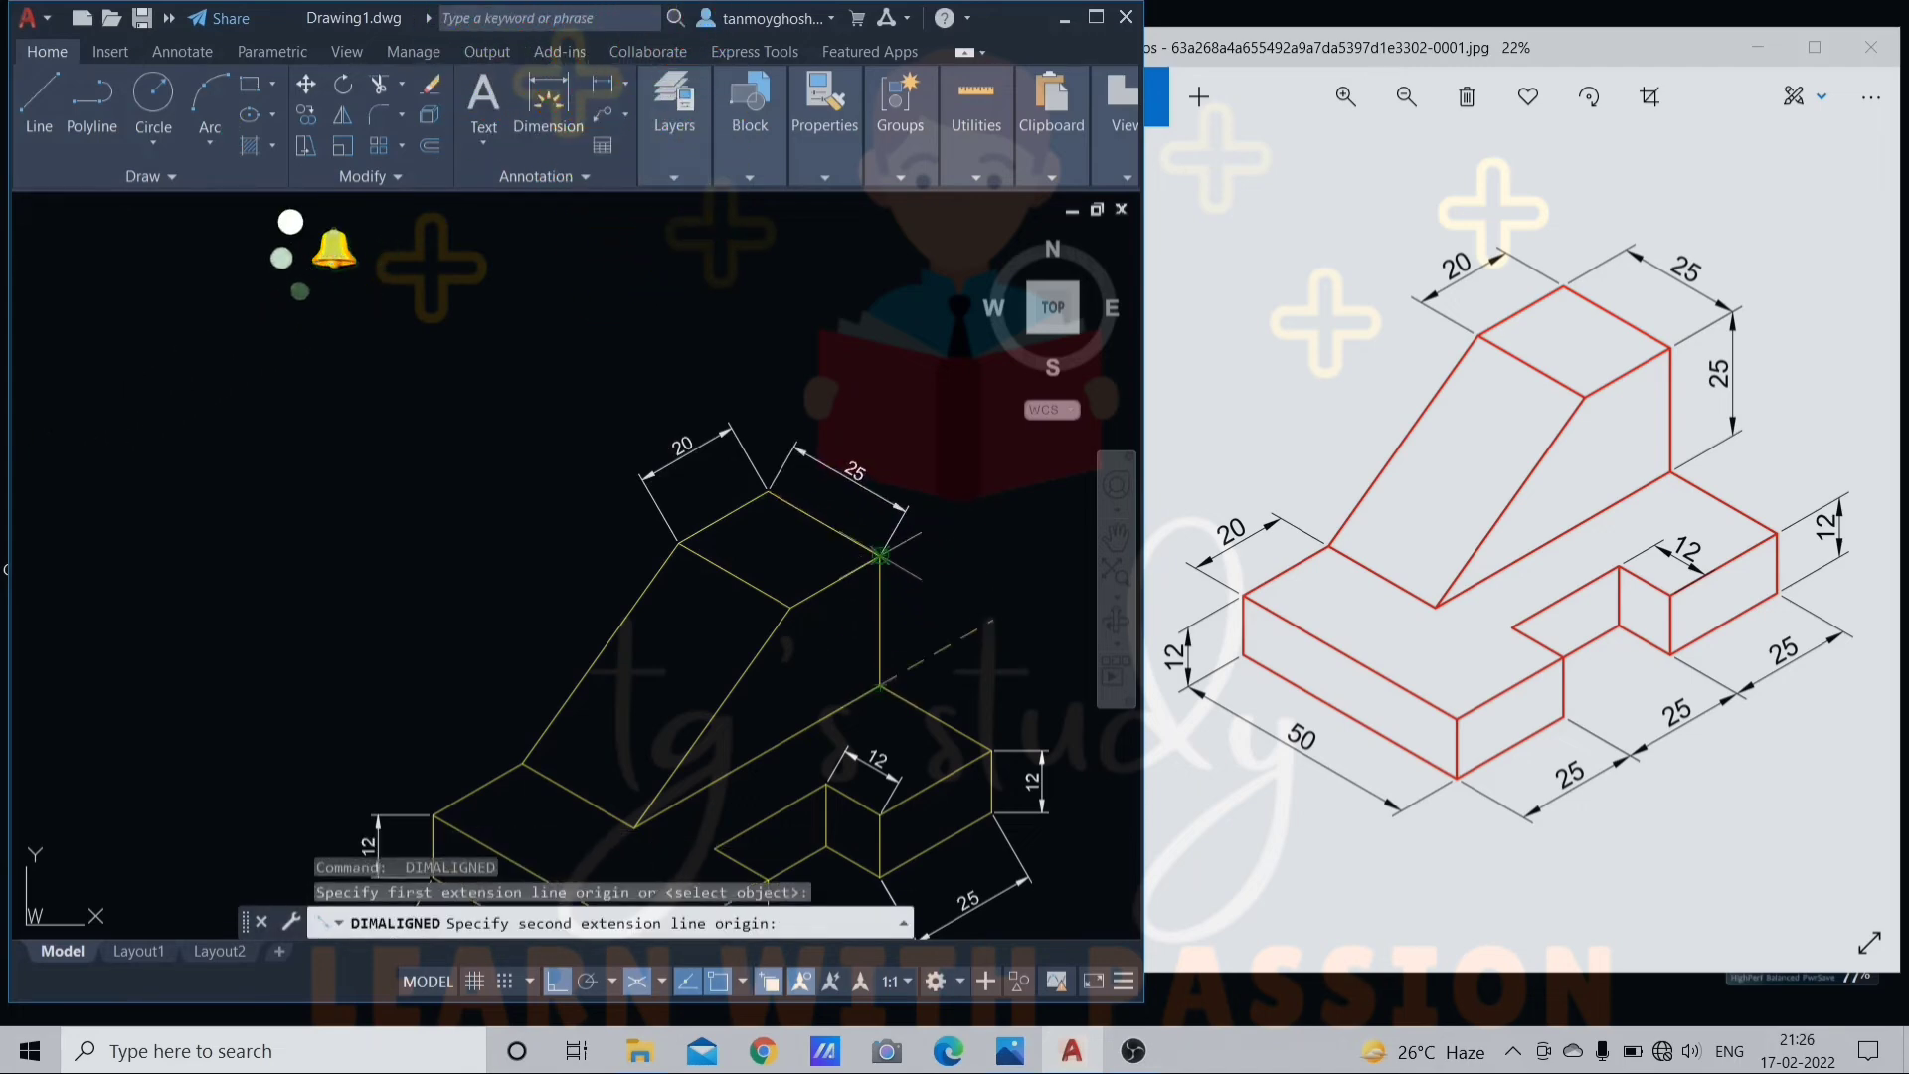
{"action": "left_click", "coordinate": [879, 555]}
{"action": "left_click", "coordinate": [947, 557]}
{"action": "scroll", "coordinate": [839, 500], "scroll_direction": "down", "scroll_amount": 3}
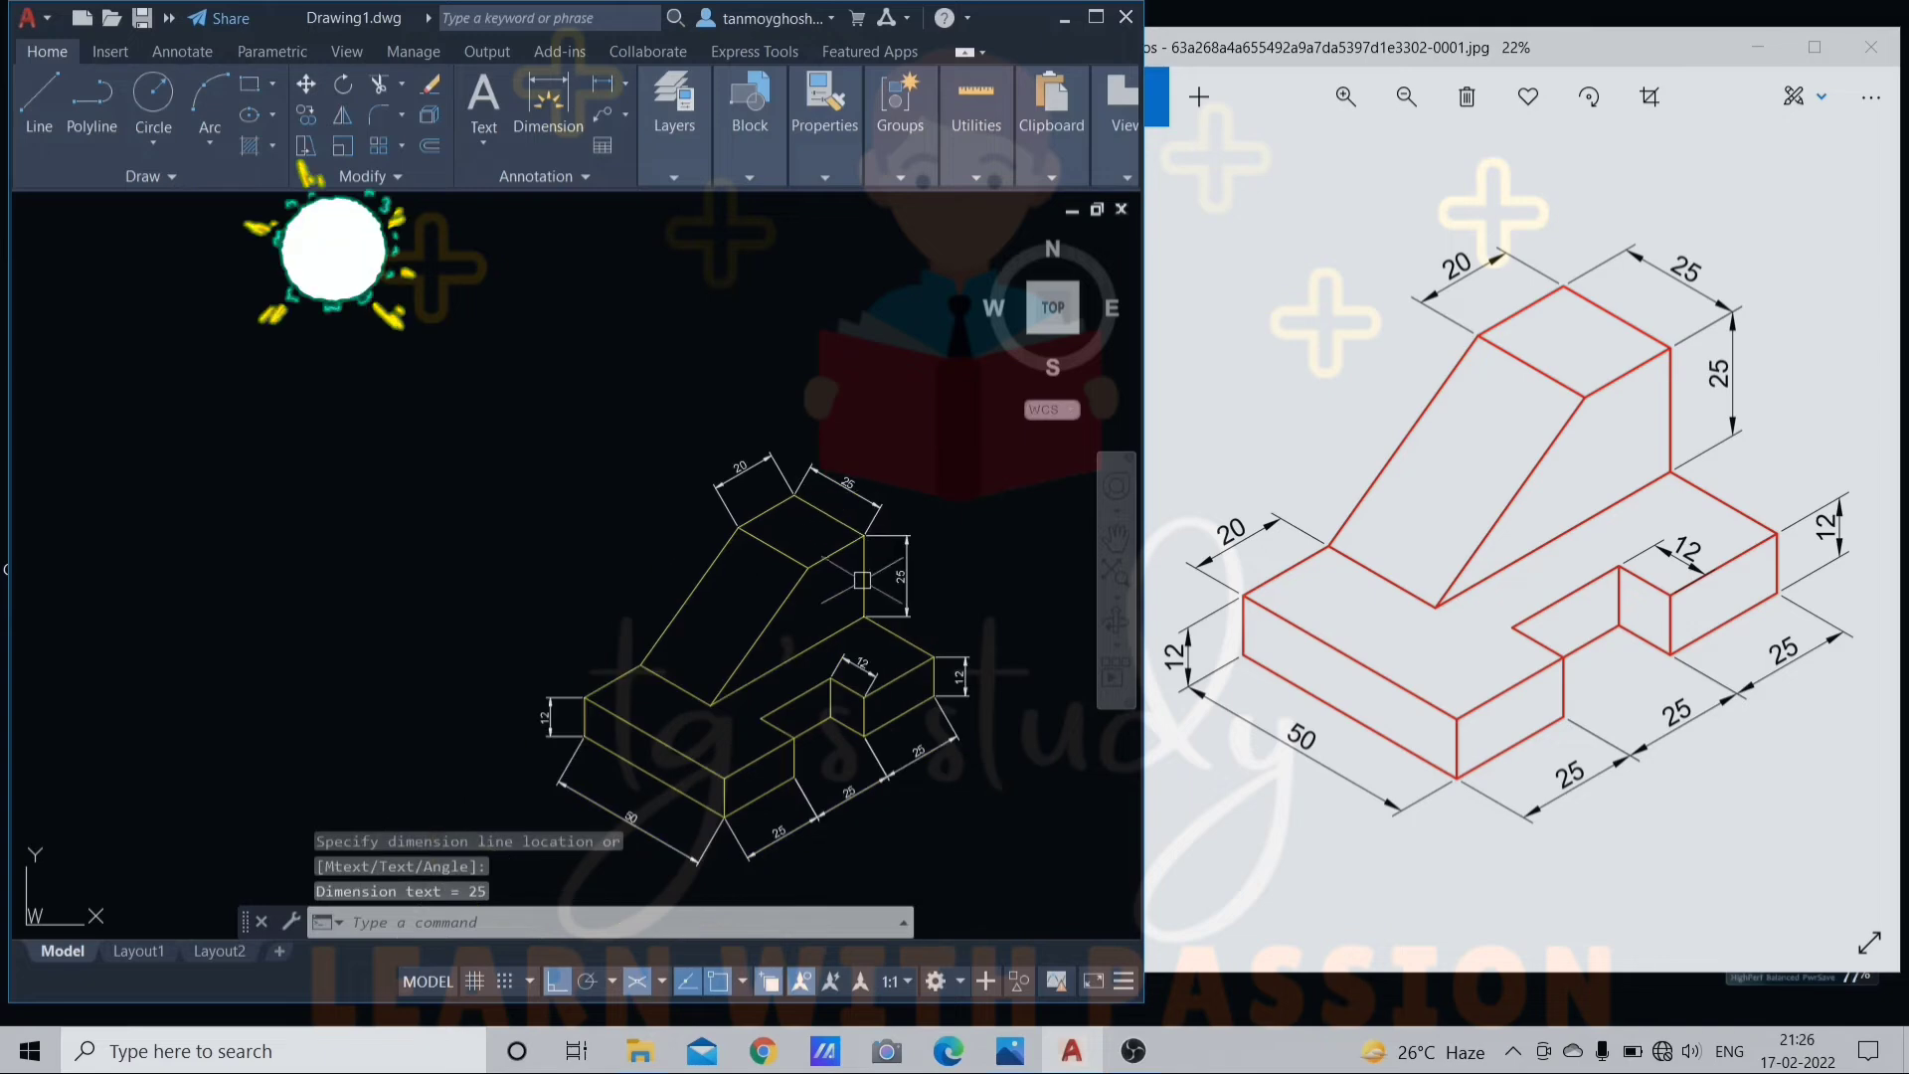
{"action": "key", "text": "Escape"}
{"action": "key", "text": "Escape"}
{"action": "key", "text": "Escape"}
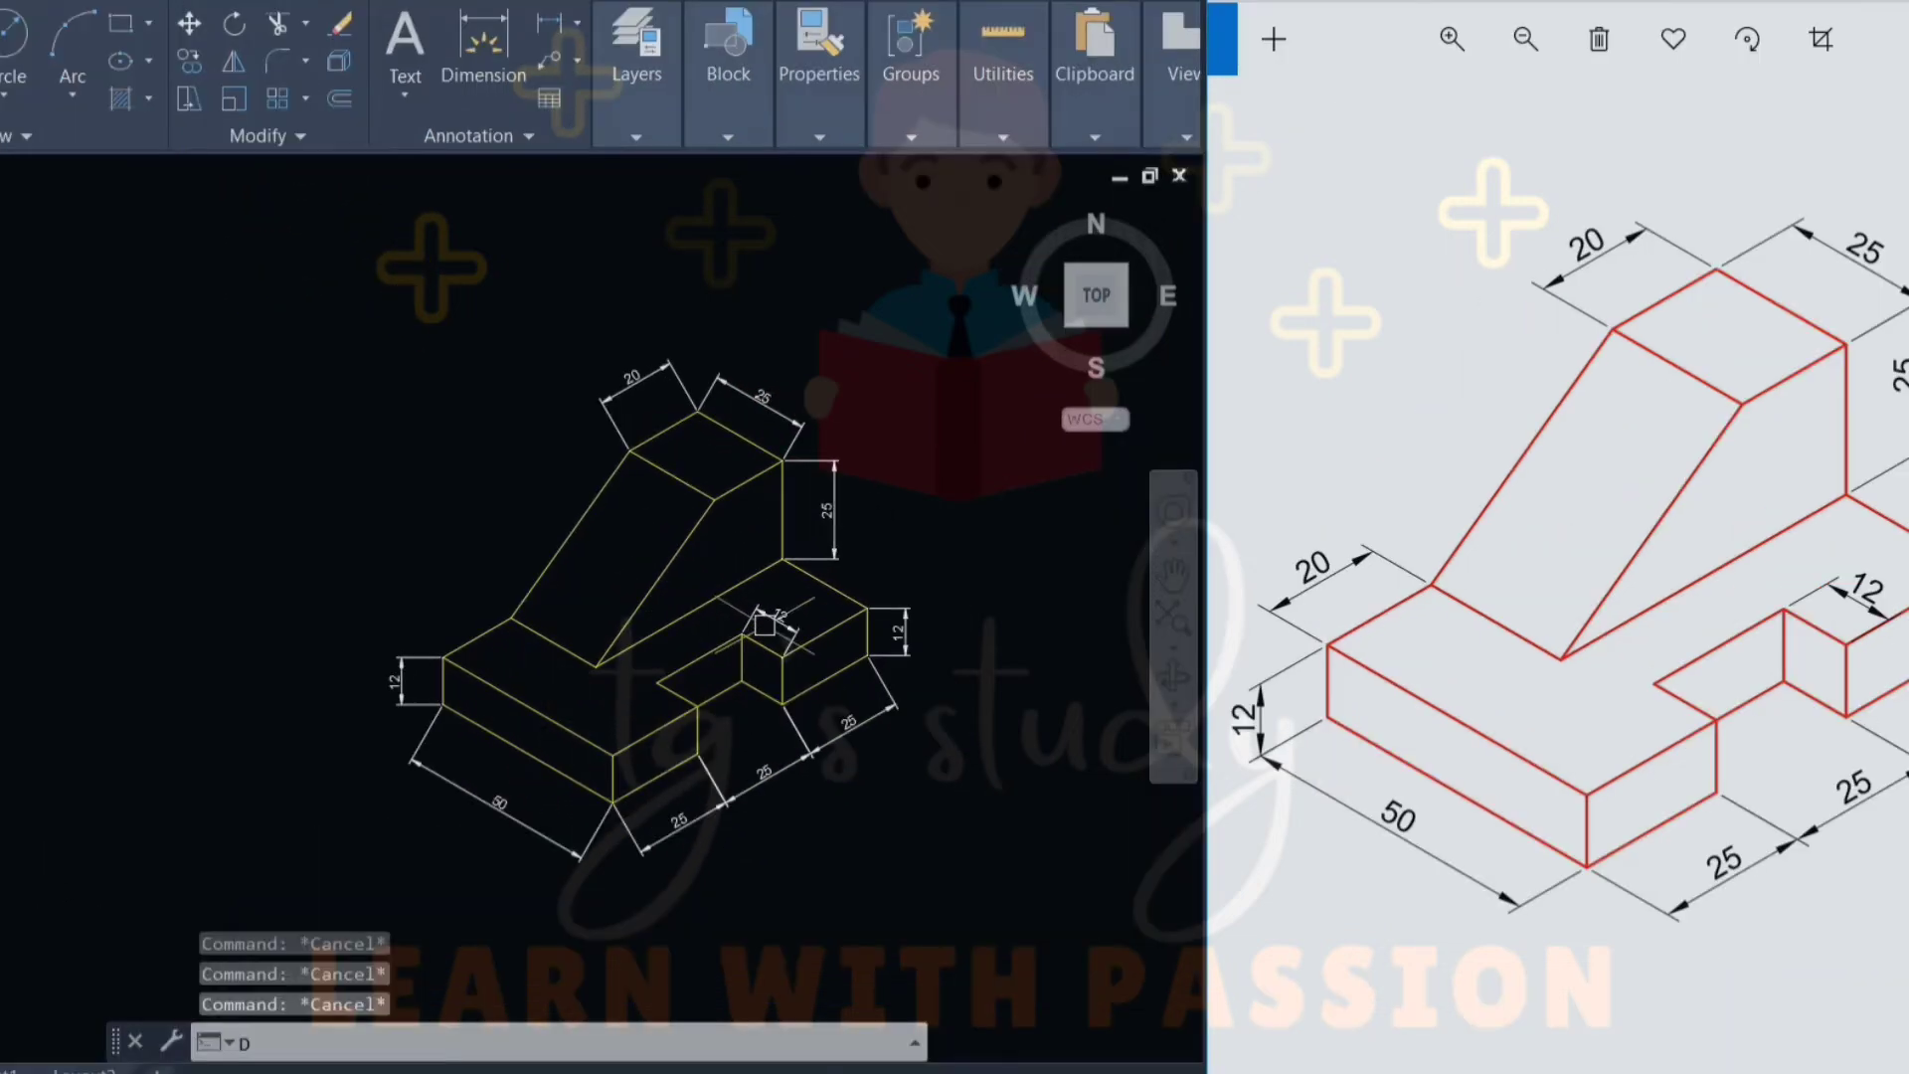
Modify the ISO-25 dimension style to use an overall scale of 2.
{"action": "type", "text": "D"}
{"action": "key", "text": "Return"}
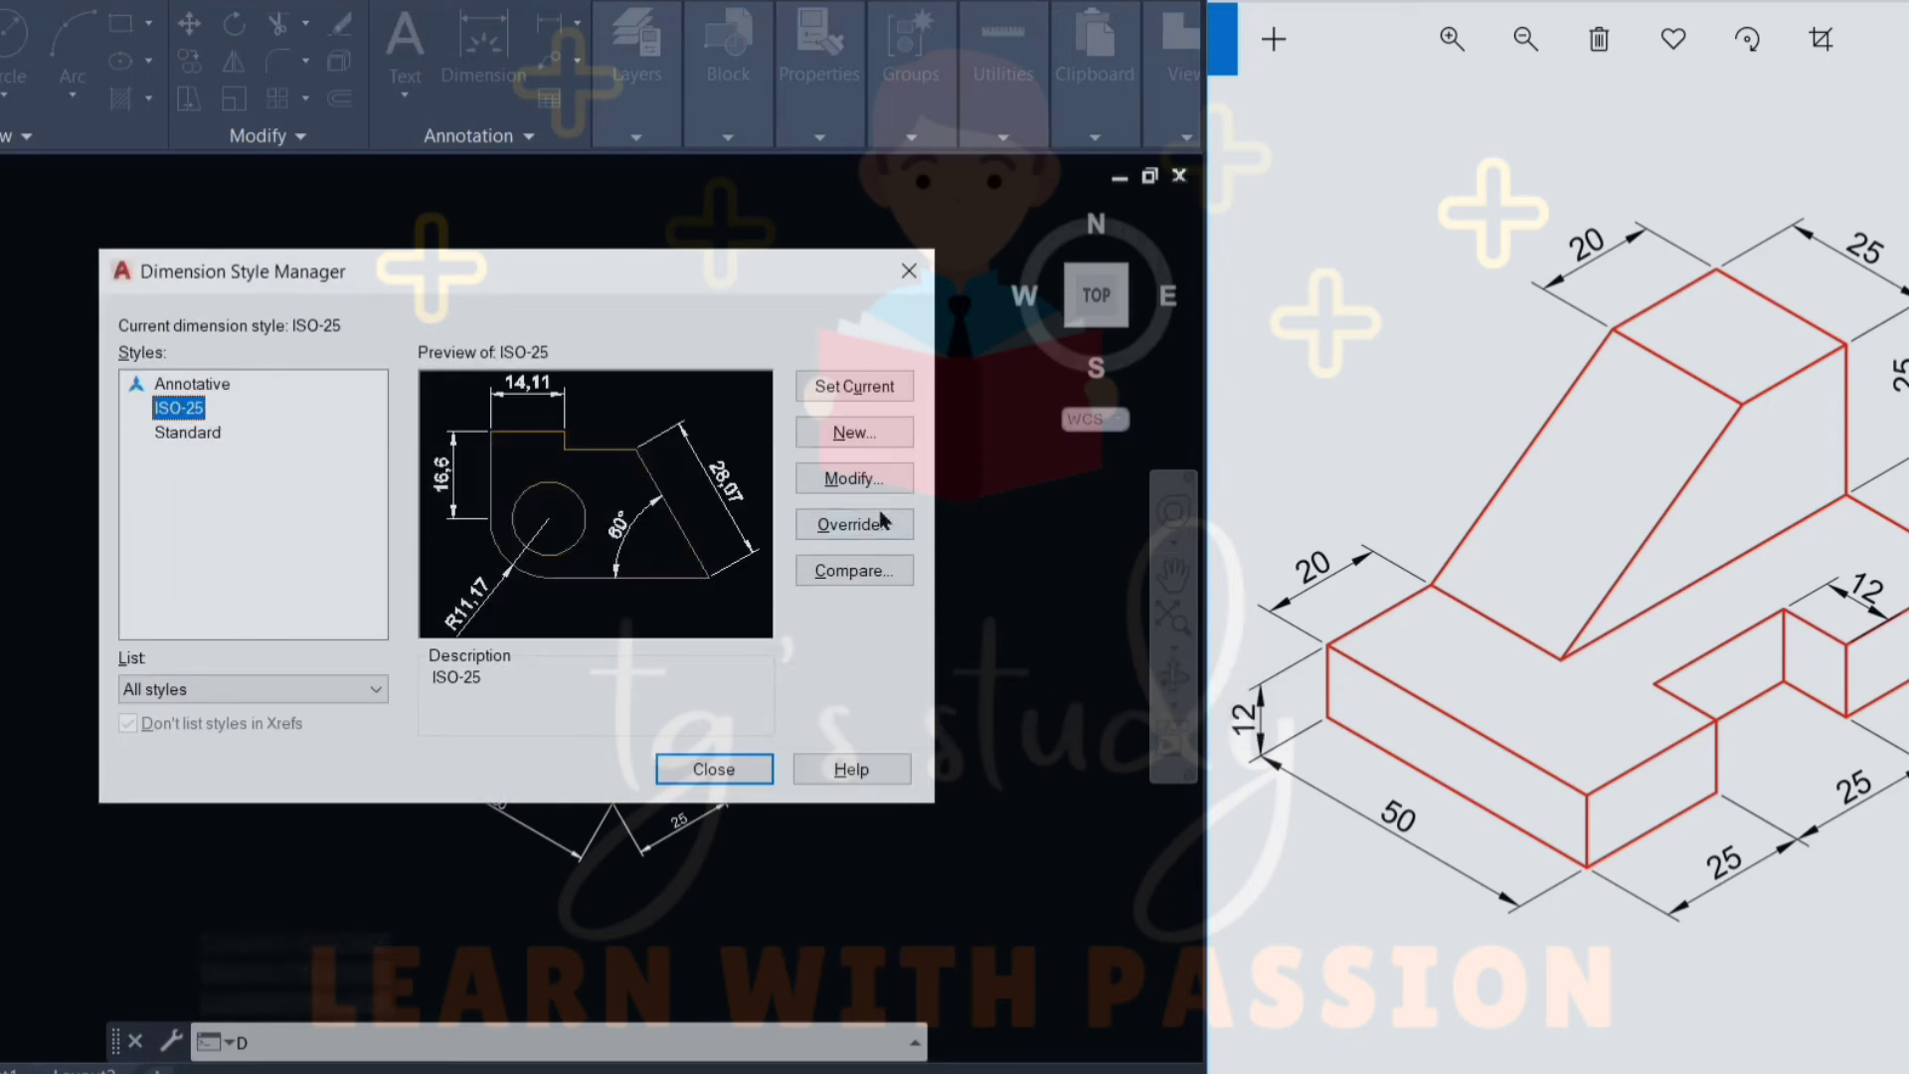
{"action": "left_click", "coordinate": [843, 483]}
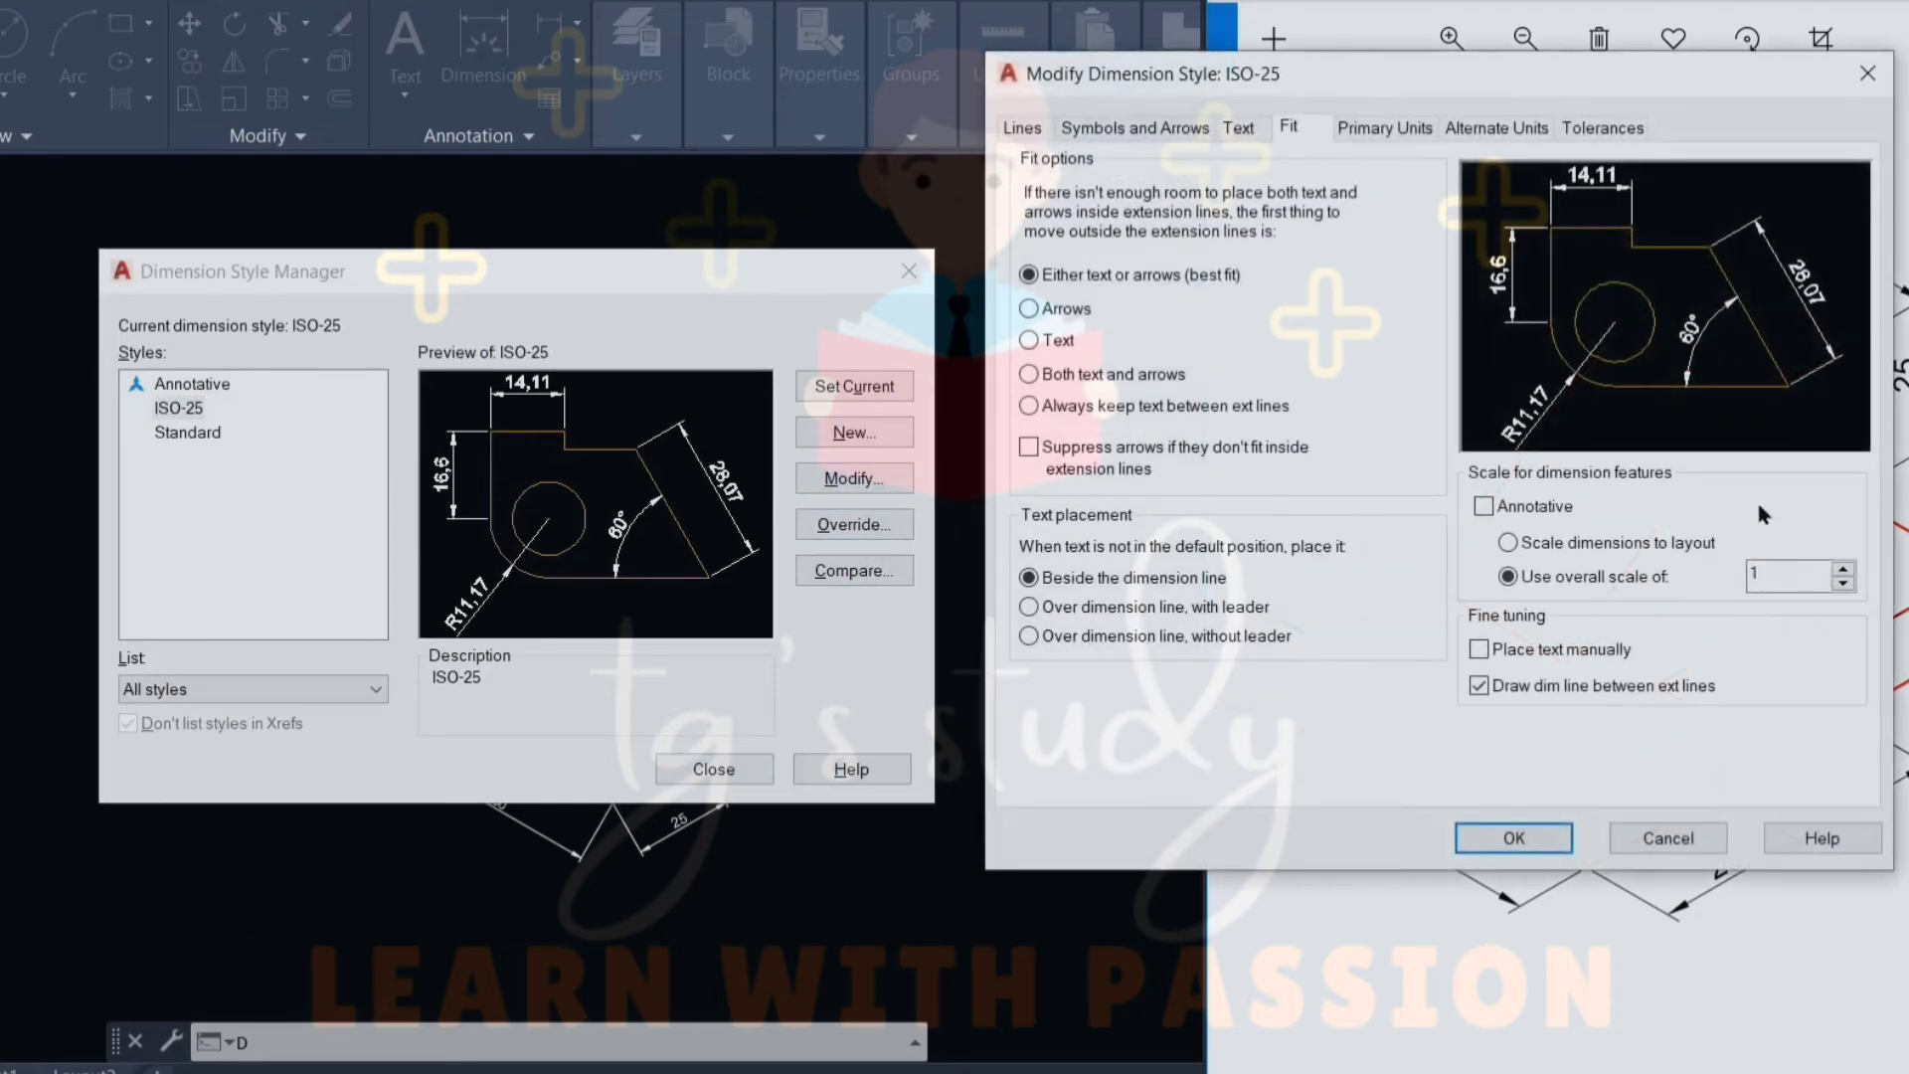
{"action": "left_click", "coordinate": [1772, 572]}
{"action": "type", "text": "2"}
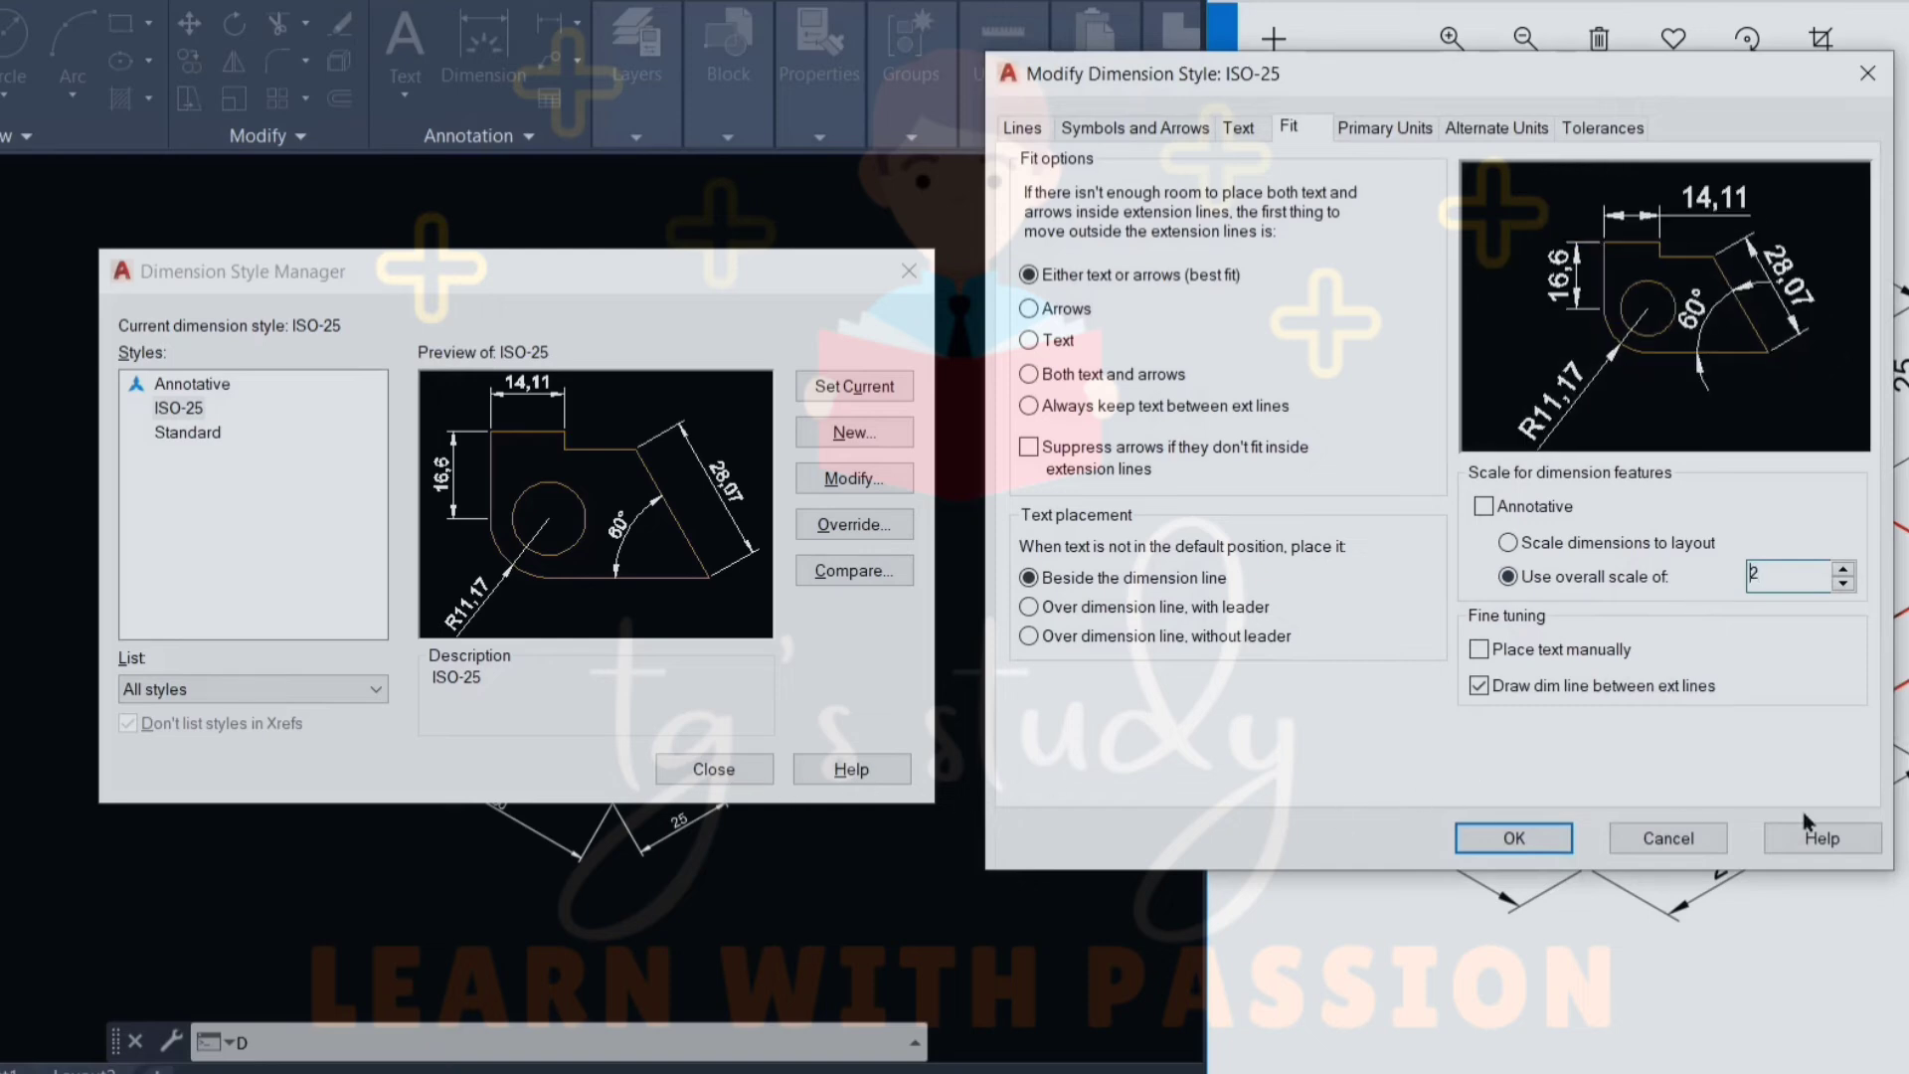
{"action": "left_click", "coordinate": [1513, 838]}
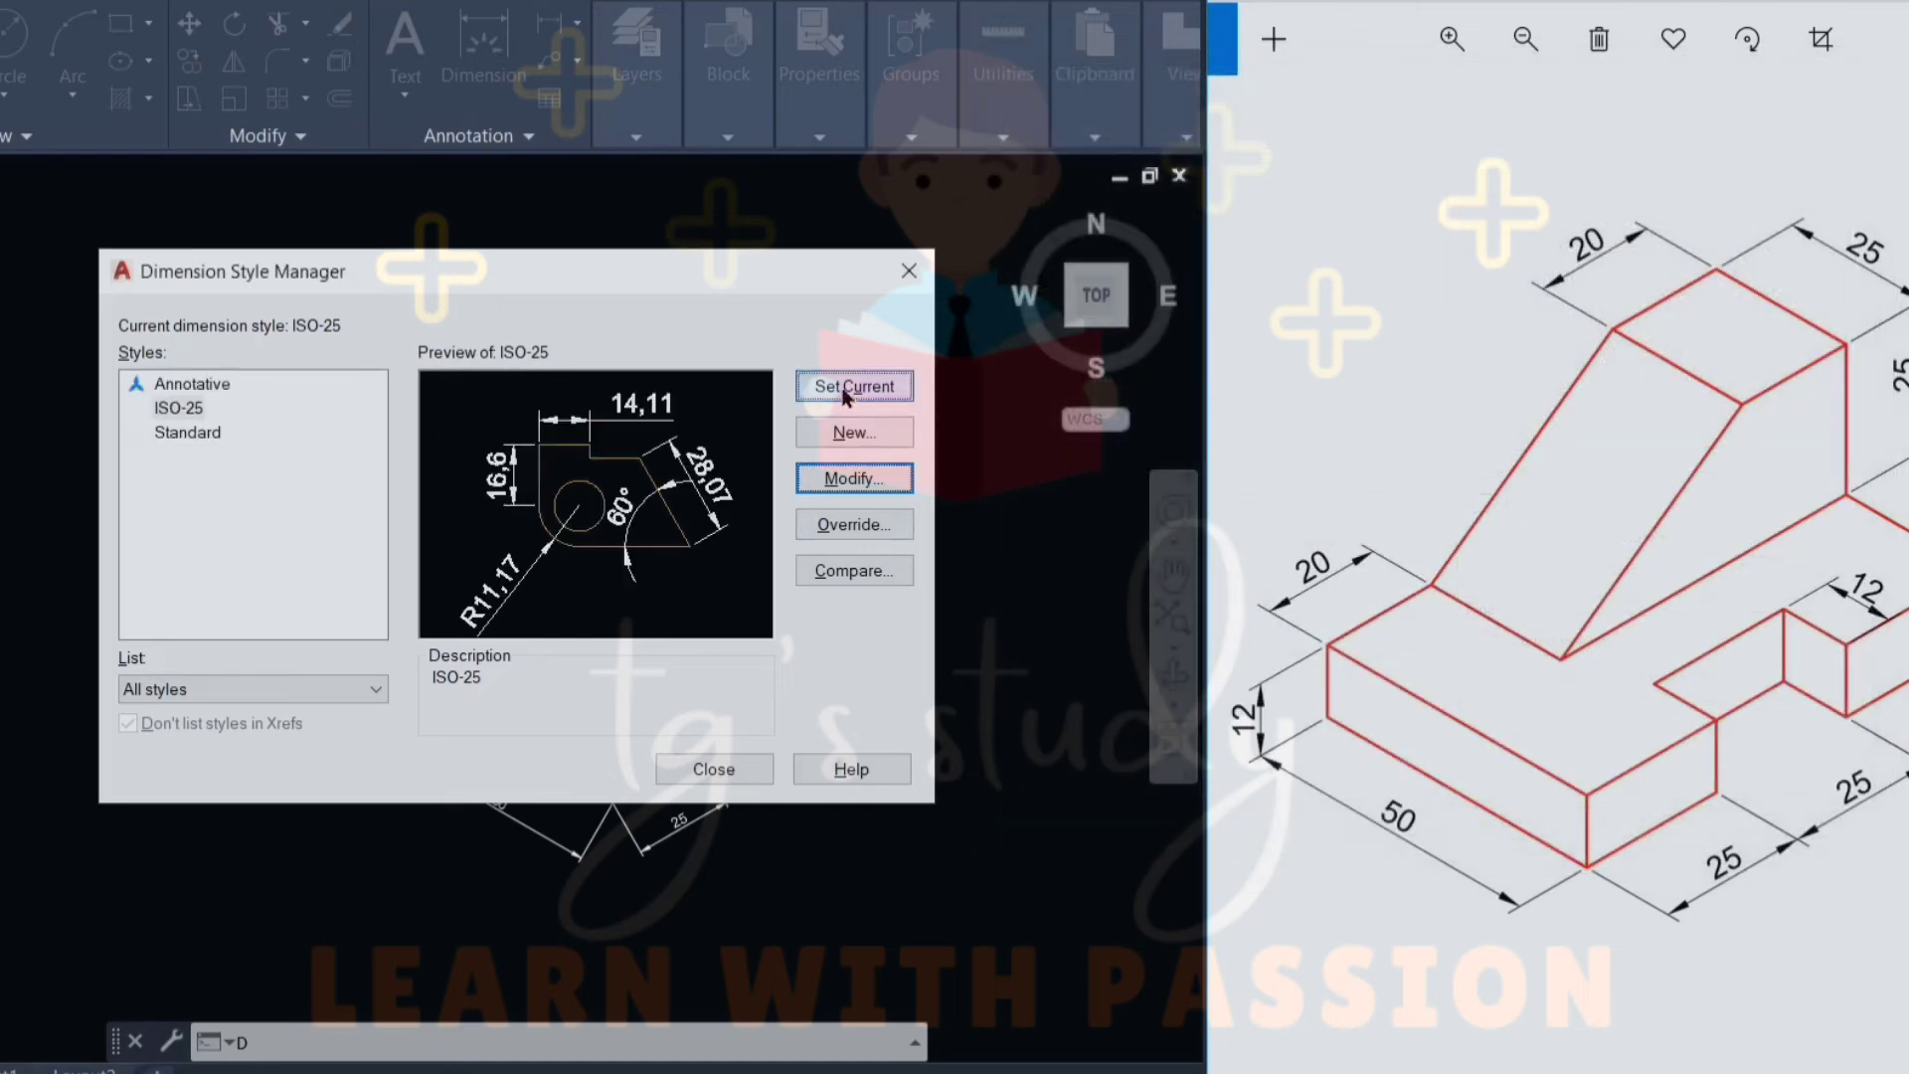
{"action": "left_click", "coordinate": [696, 769]}
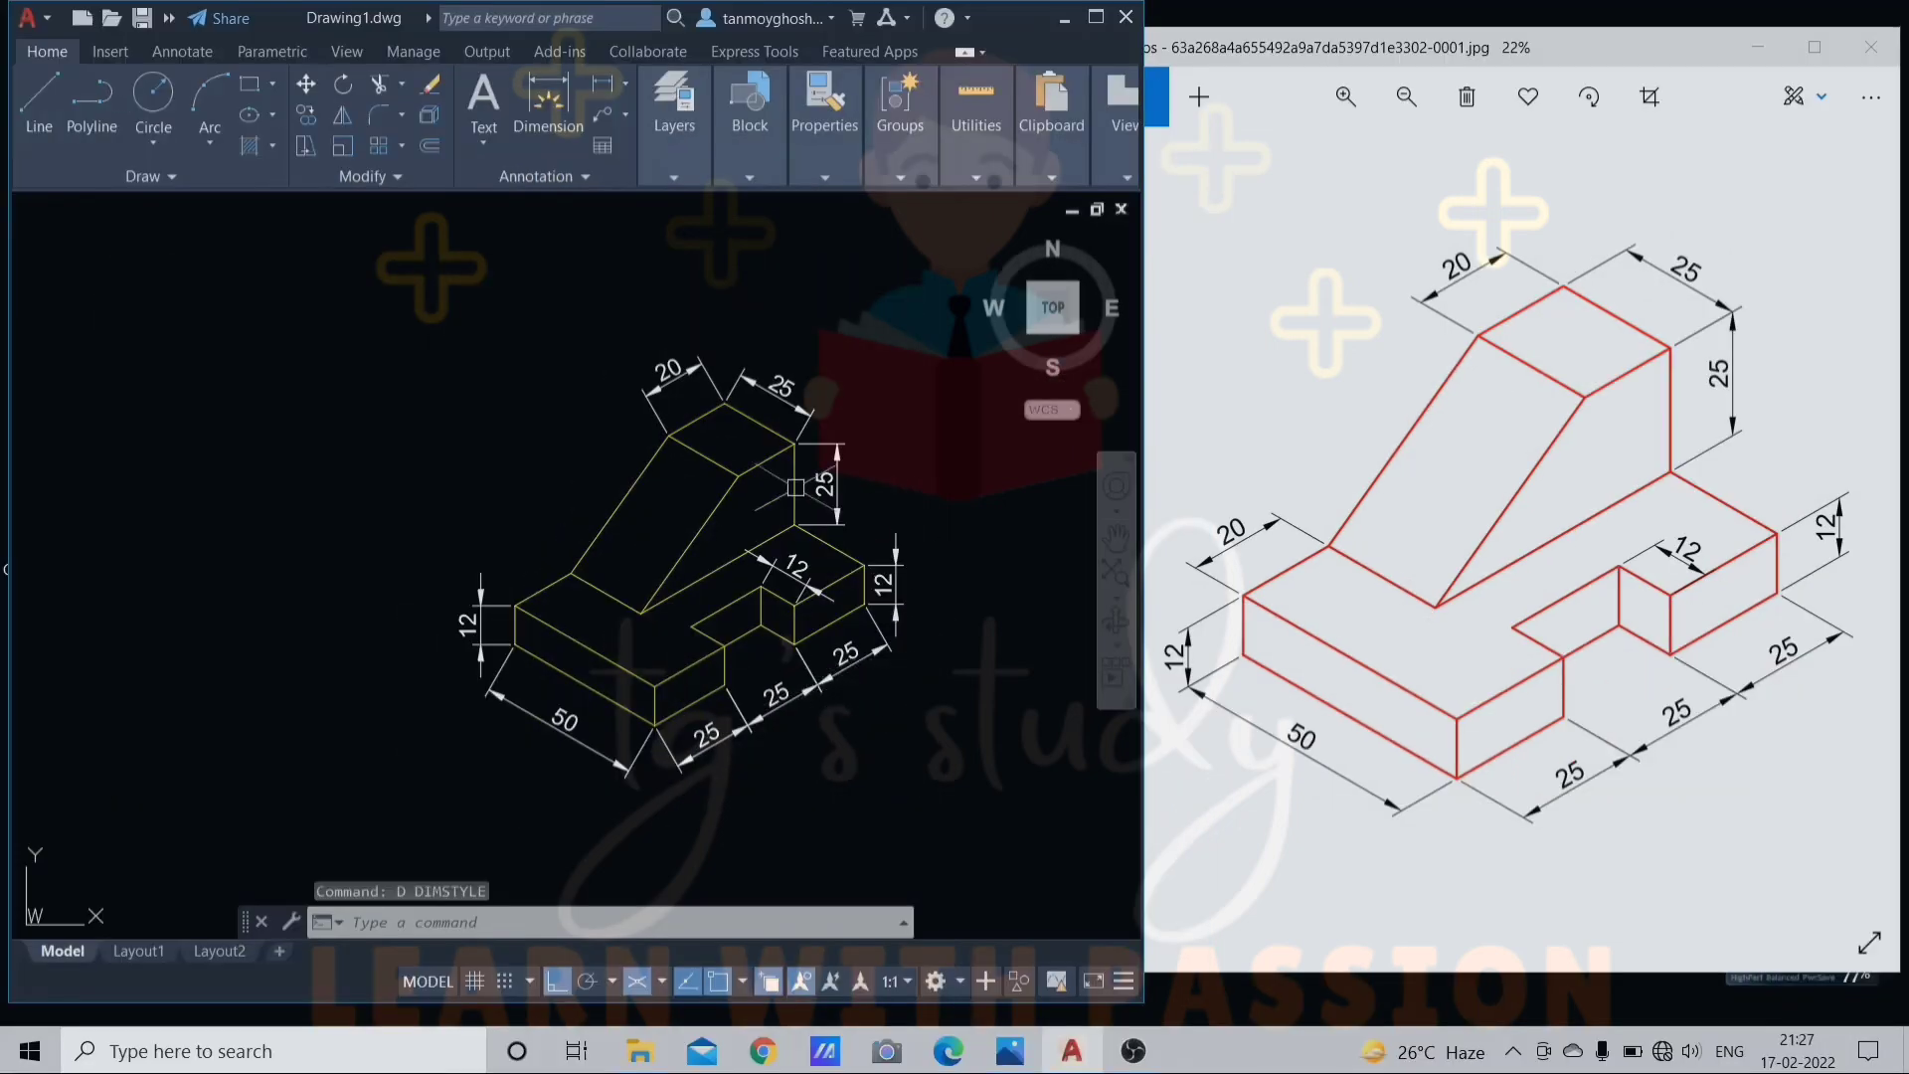
{"action": "mouse_move", "coordinate": [809, 559]}
{"action": "middle_mouse_down"}
{"action": "mouse_move", "coordinate": [735, 555]}
{"action": "mouse_move", "coordinate": [781, 531]}
{"action": "middle_mouse_up"}
{"action": "scroll", "coordinate": [735, 555], "scroll_direction": "up", "scroll_amount": 2}
{"action": "scroll", "coordinate": [735, 555], "scroll_direction": "down", "scroll_amount": 2}
{"action": "key", "text": "Escape"}
{"action": "key", "text": "Escape"}
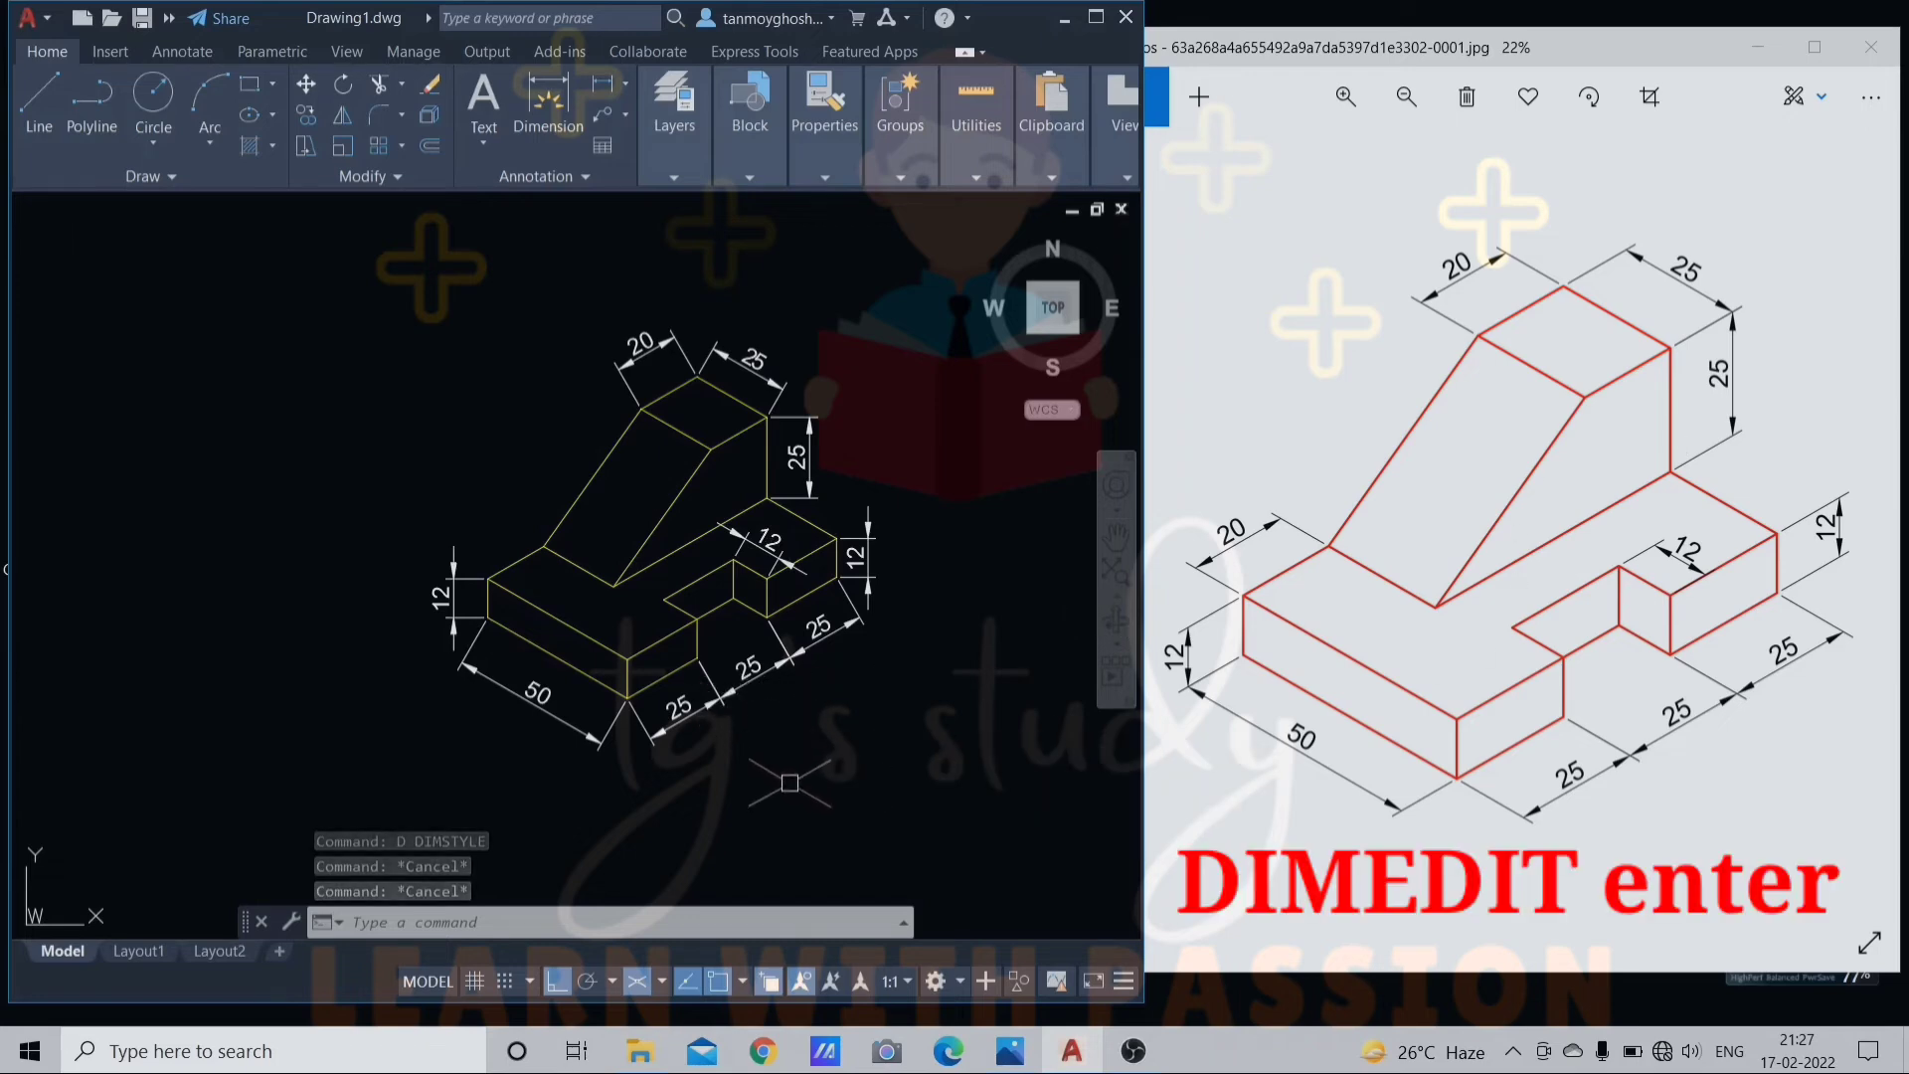
Oblique the three 25 dimensions along the base's front and the upright's top 20 dimension, parallel to the base's 50 mm top edge.
{"action": "type", "text": "DIM"}
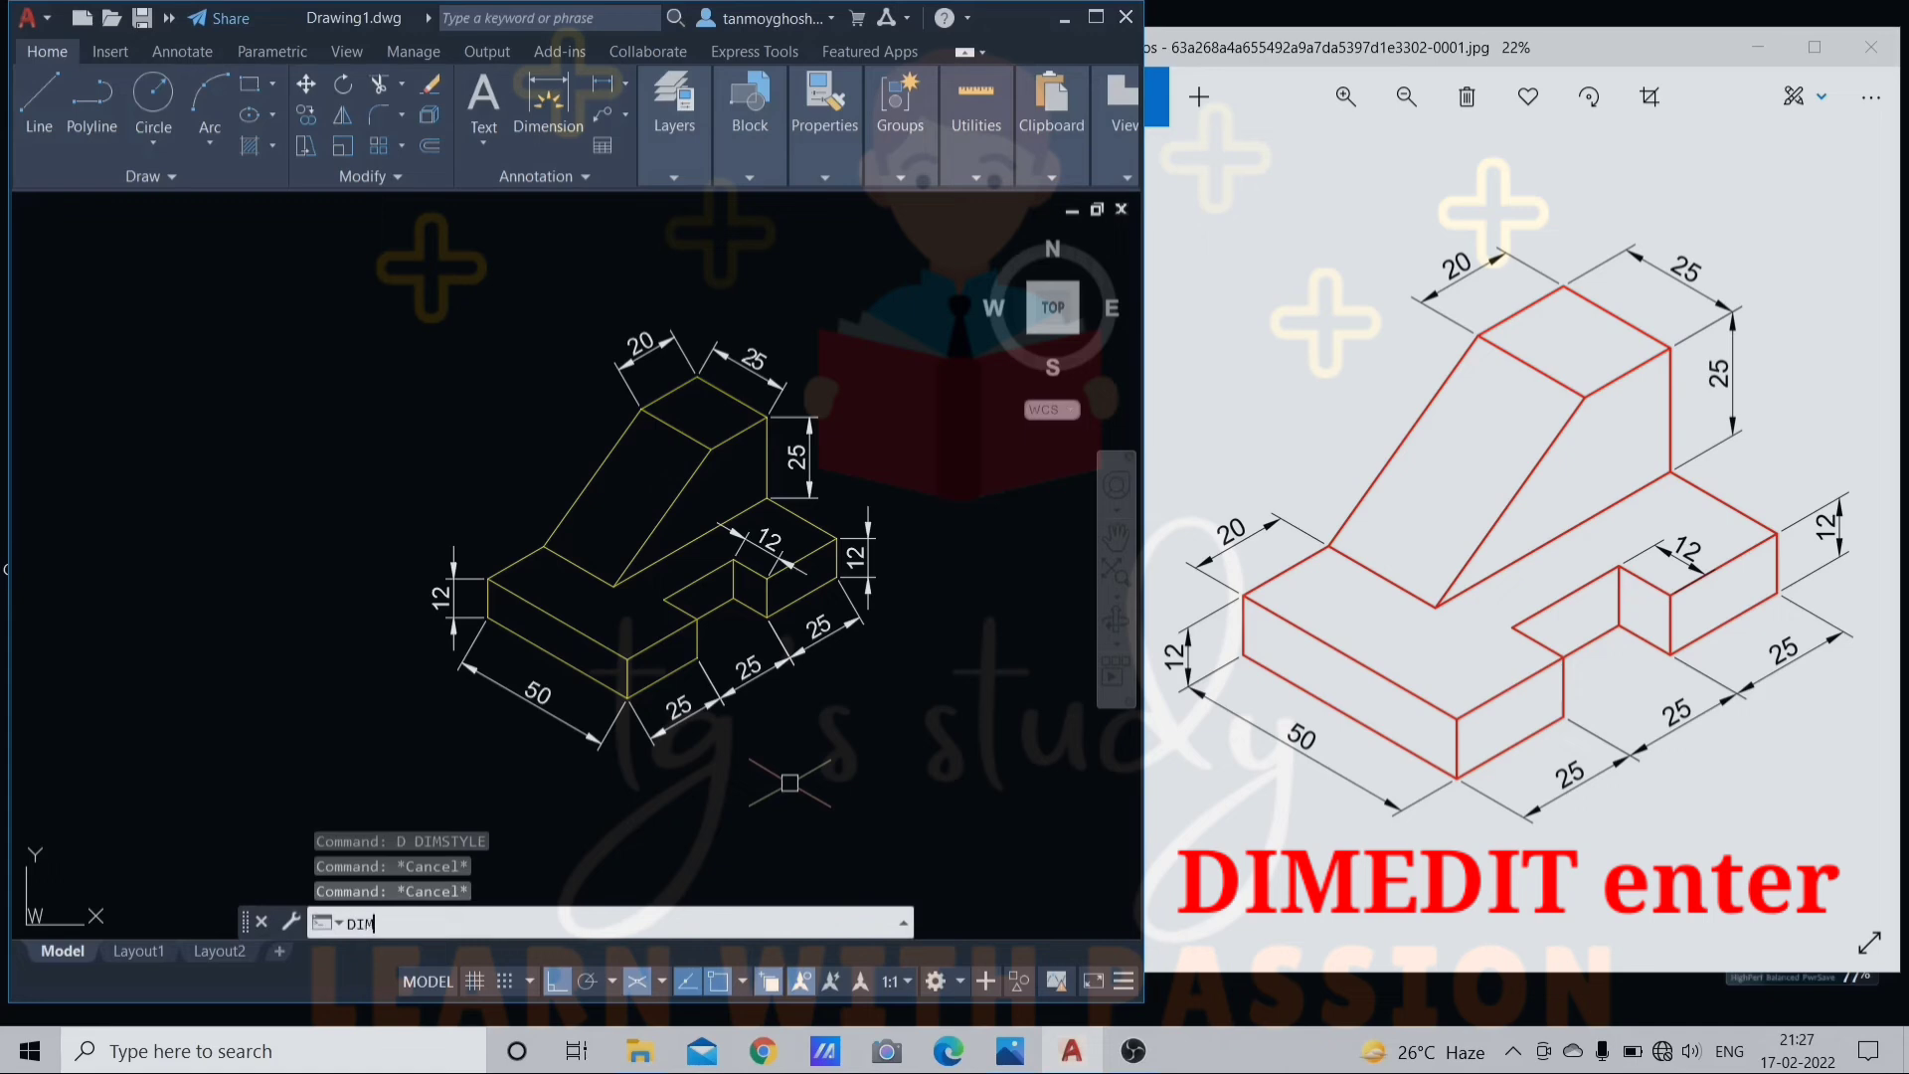
{"action": "type", "text": "EDIT"}
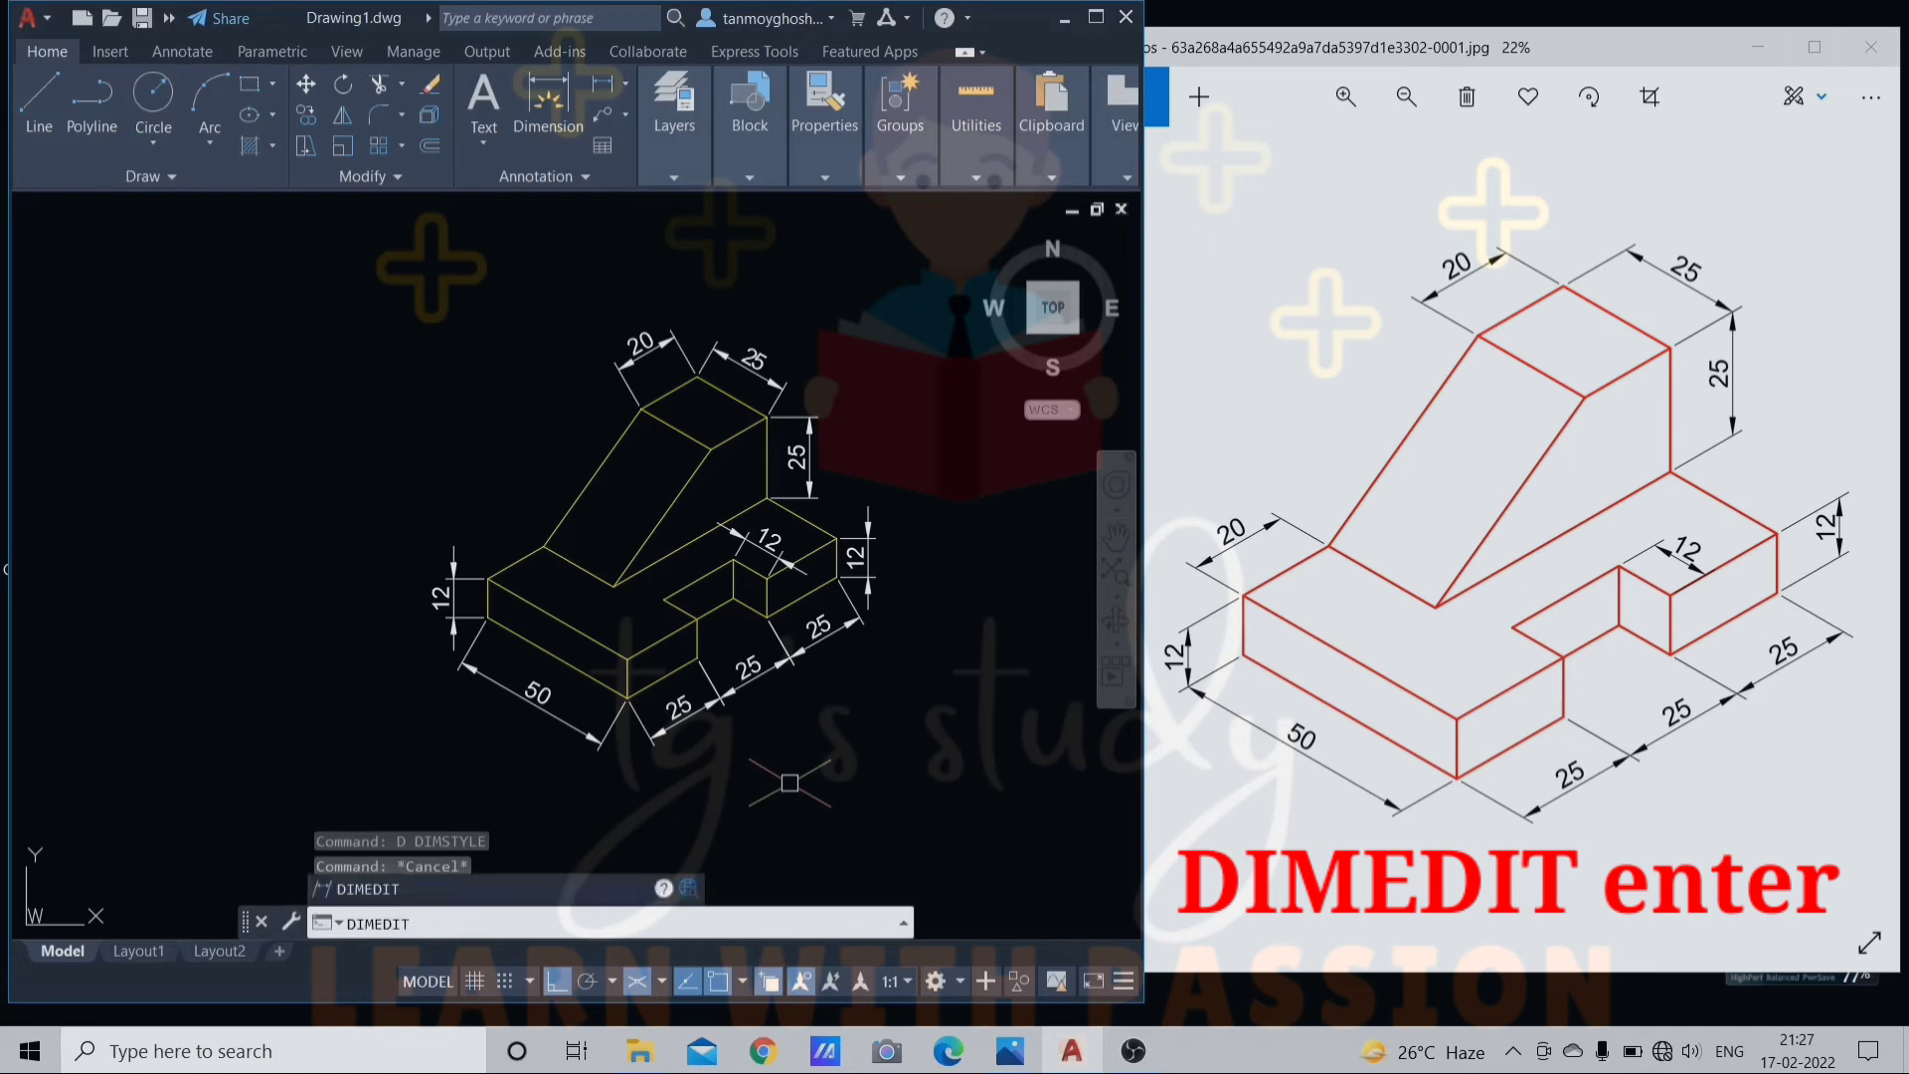
{"action": "key", "text": "Return"}
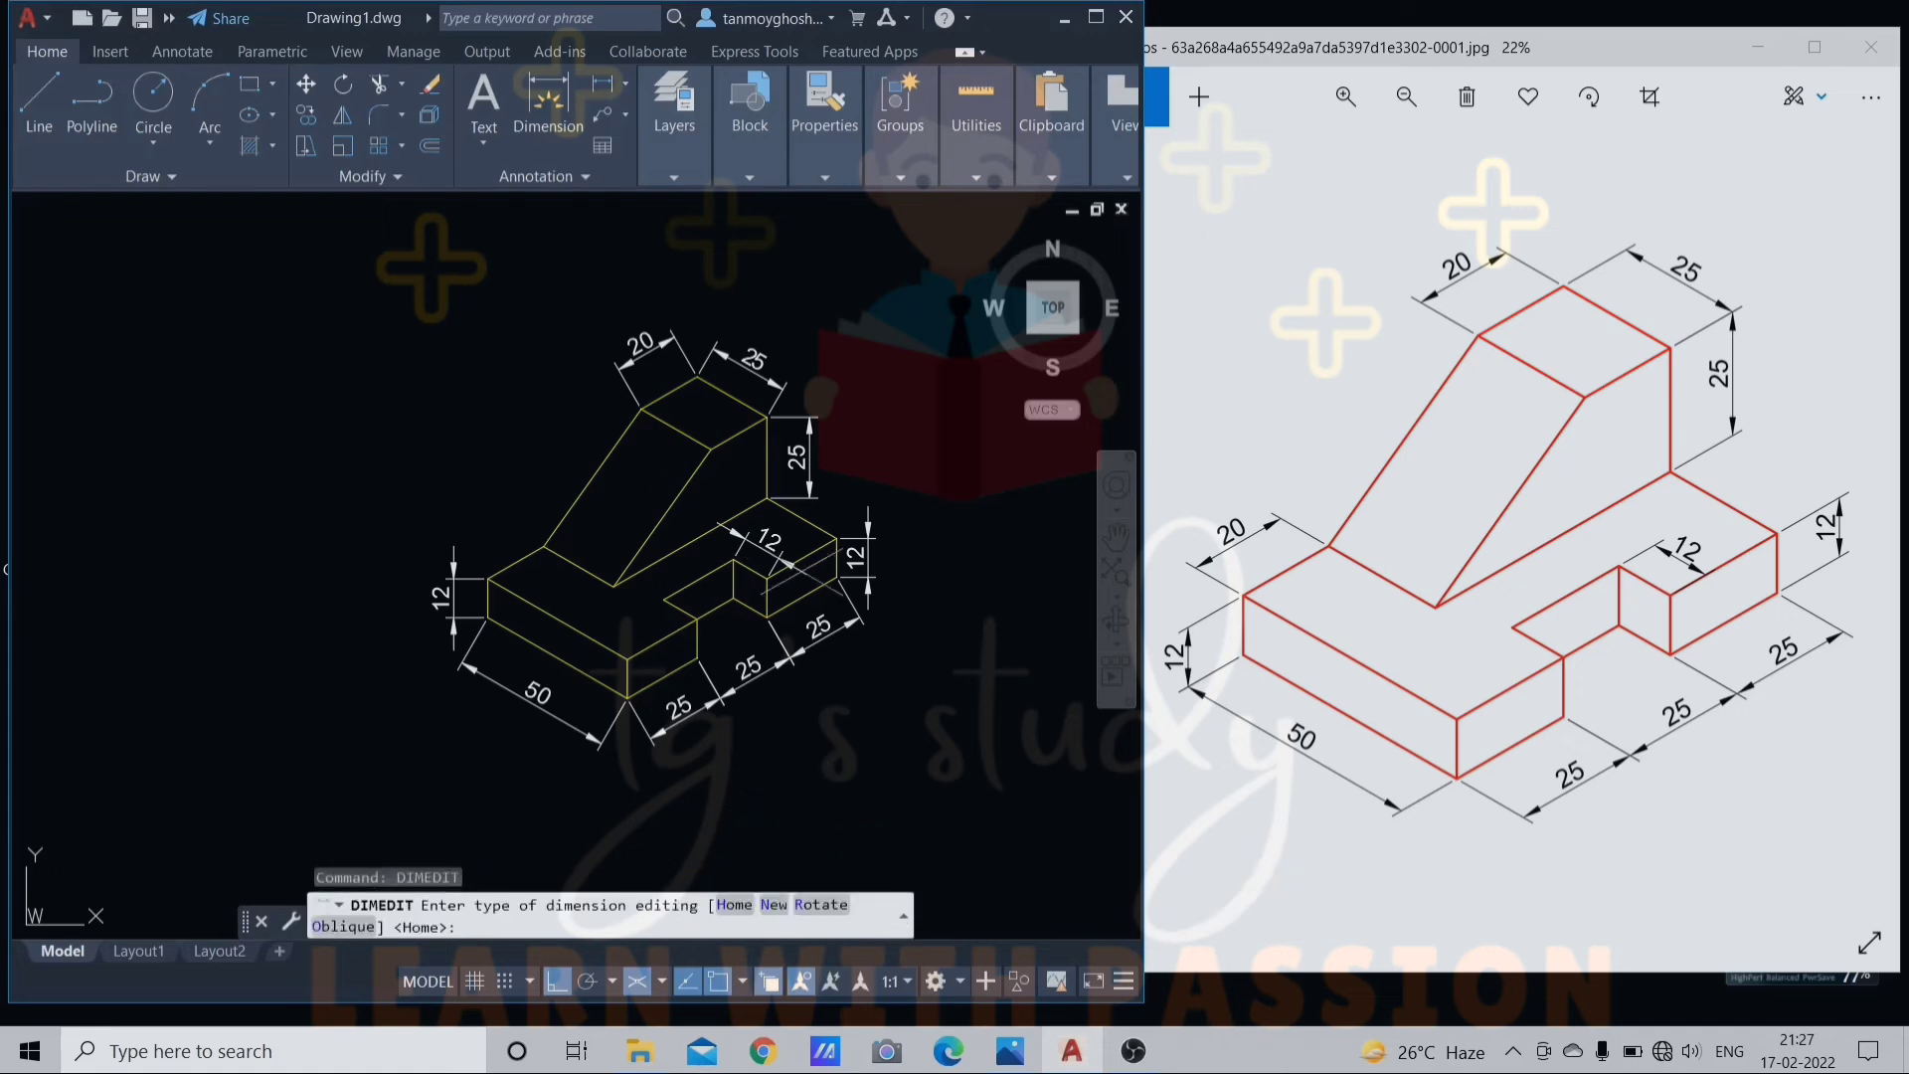
{"action": "type", "text": "O"}
{"action": "key", "text": "Return"}
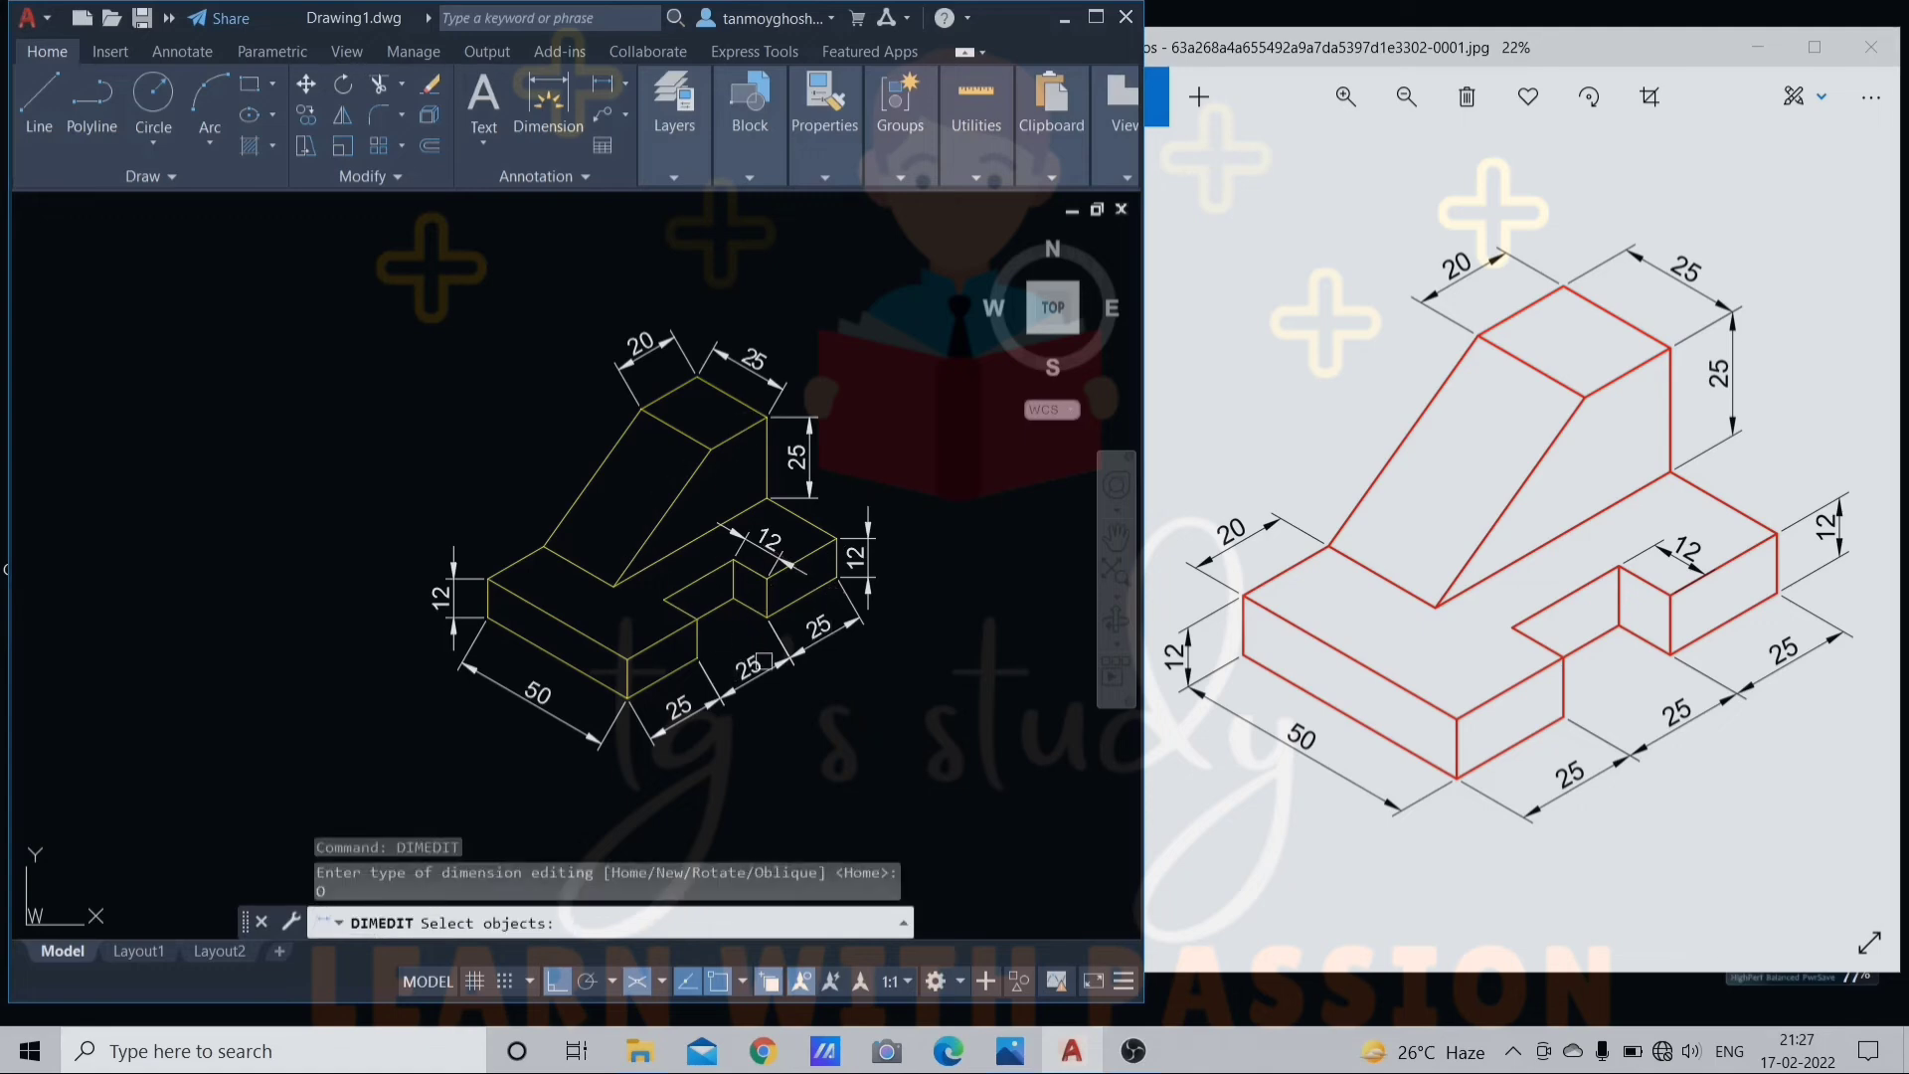
{"action": "left_click", "coordinate": [710, 707]}
{"action": "scroll", "coordinate": [762, 665], "scroll_direction": "up", "scroll_amount": 2}
{"action": "left_click", "coordinate": [769, 669]}
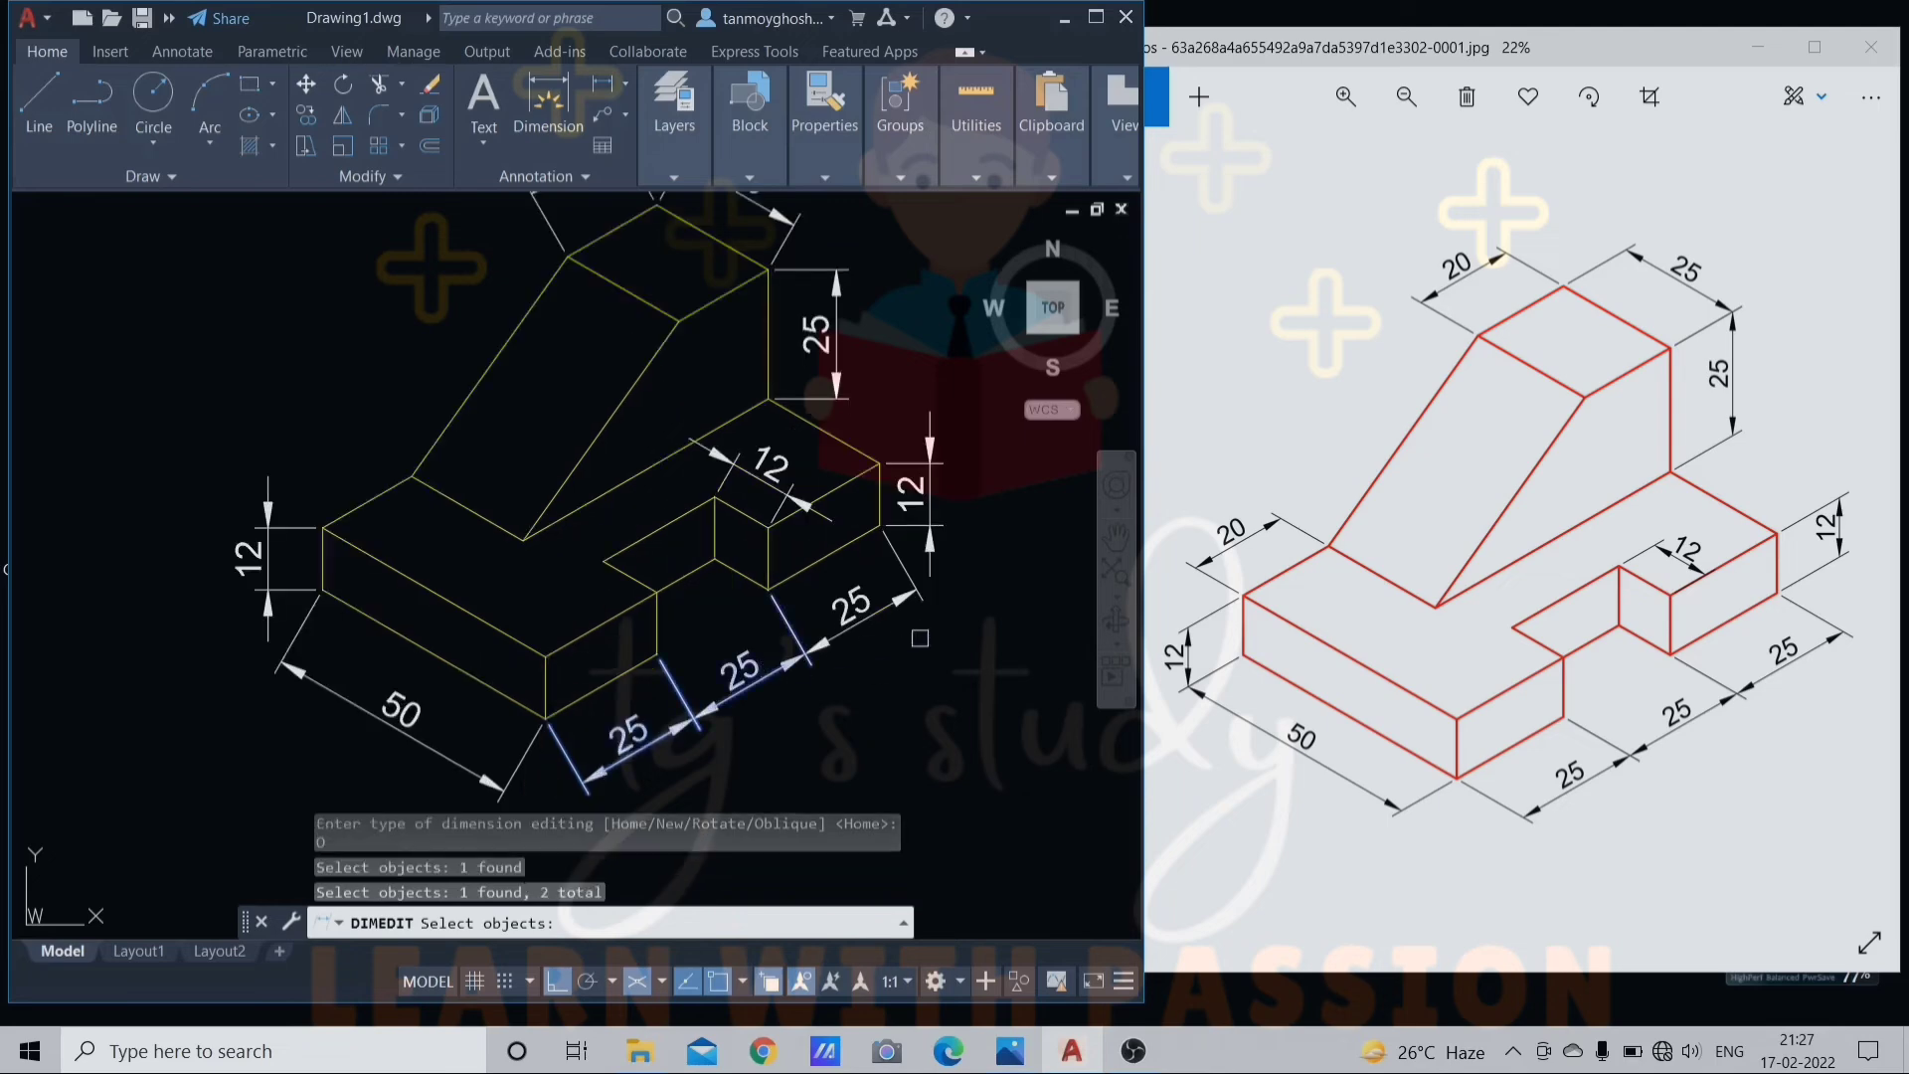
{"action": "left_click", "coordinate": [881, 613]}
{"action": "scroll", "coordinate": [872, 612], "scroll_direction": "down", "scroll_amount": 2}
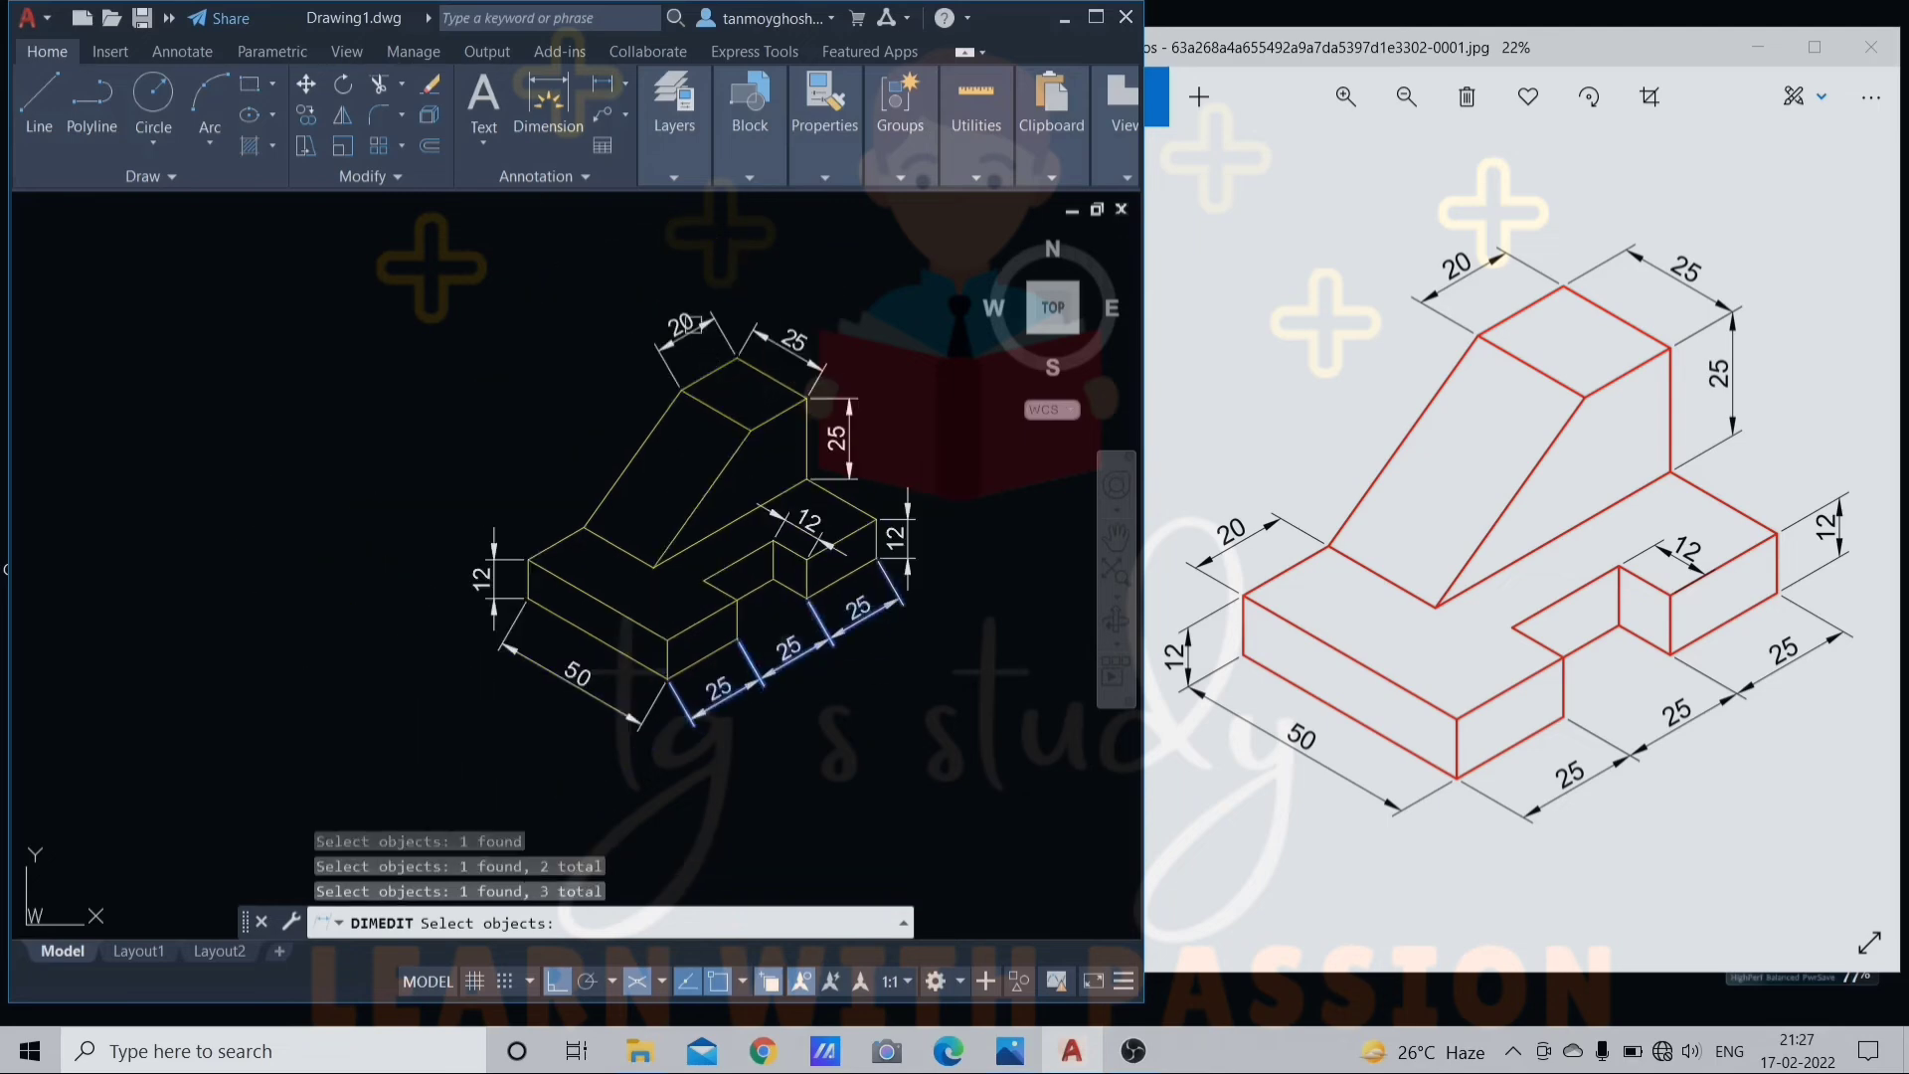
{"action": "left_click", "coordinate": [697, 322]}
{"action": "scroll", "coordinate": [743, 467], "scroll_direction": "up", "scroll_amount": 2}
{"action": "scroll", "coordinate": [749, 514], "scroll_direction": "down", "scroll_amount": 2}
{"action": "middle_click_drag", "start_coordinate": [794, 535], "coordinate": [748, 531]}
{"action": "key", "text": "Return"}
{"action": "scroll", "coordinate": [579, 628], "scroll_direction": "up", "scroll_amount": 2}
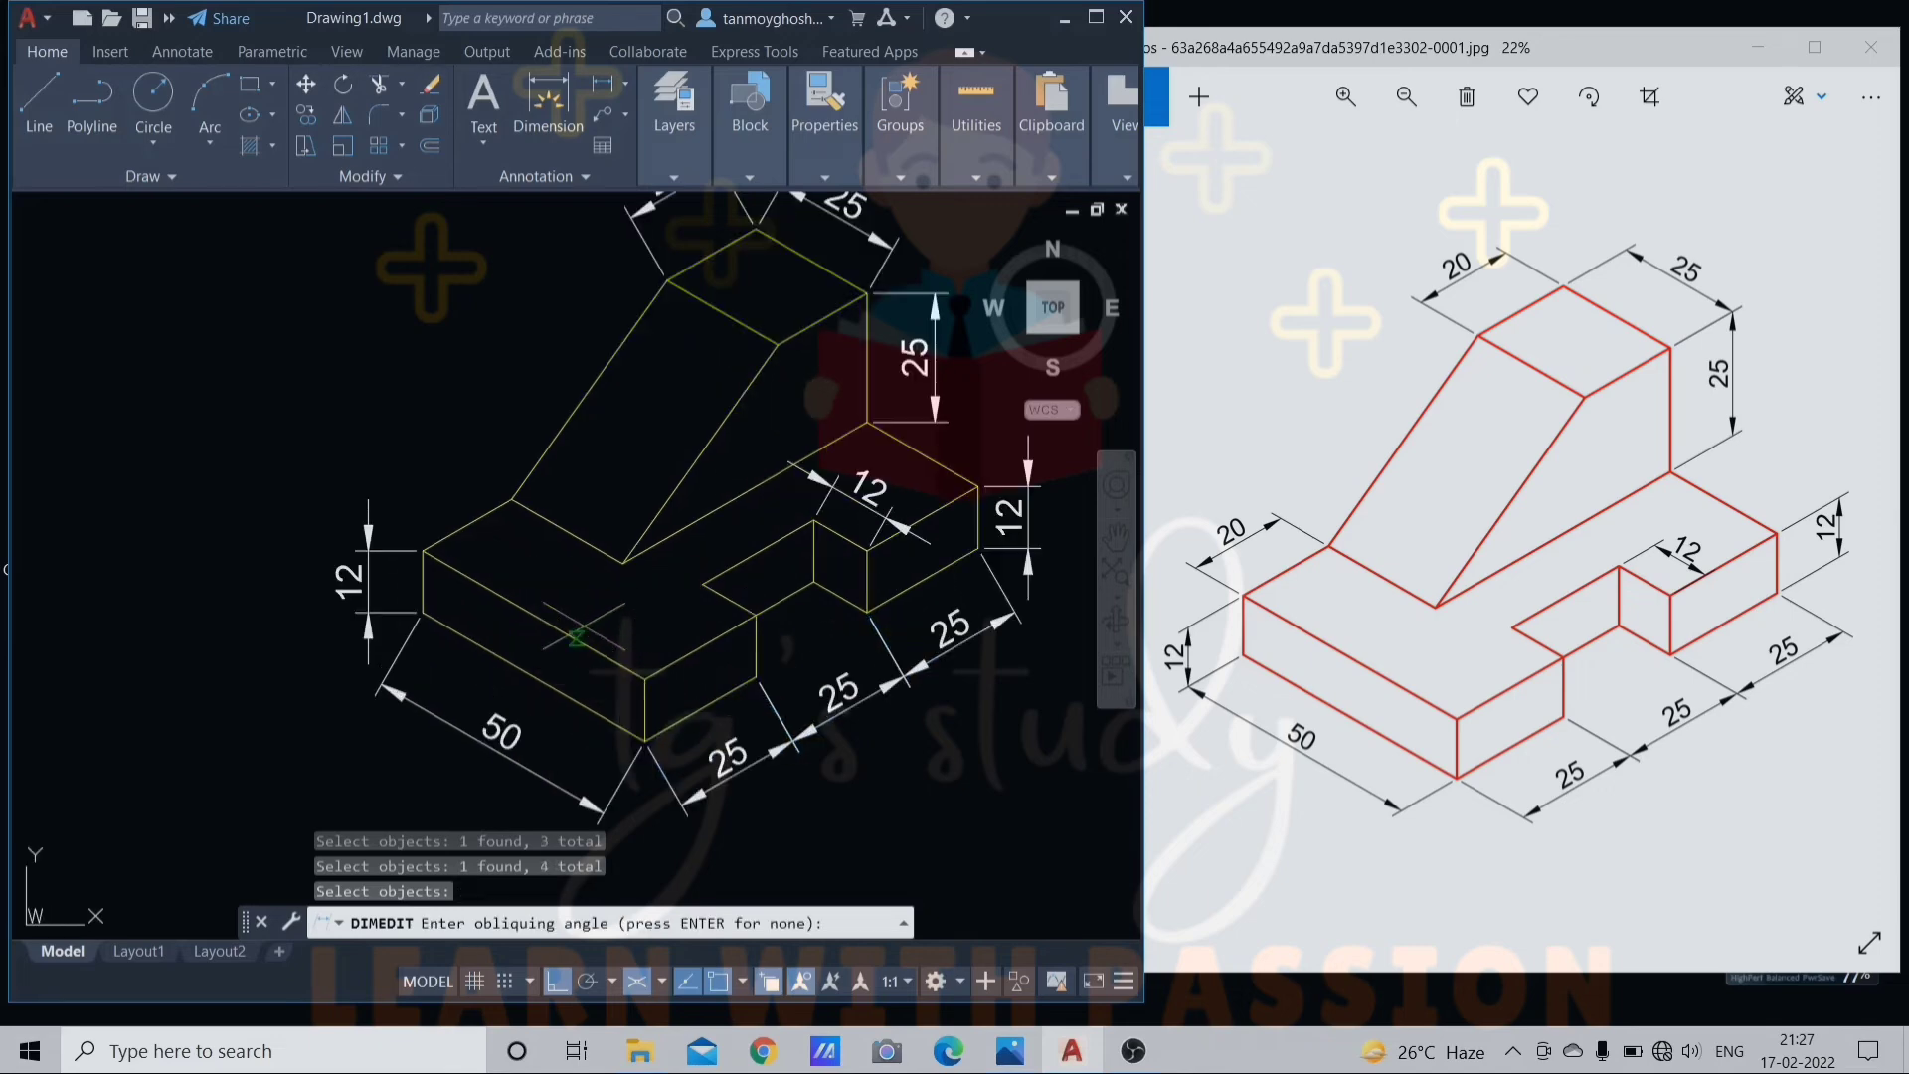
{"action": "left_click", "coordinate": [423, 550]}
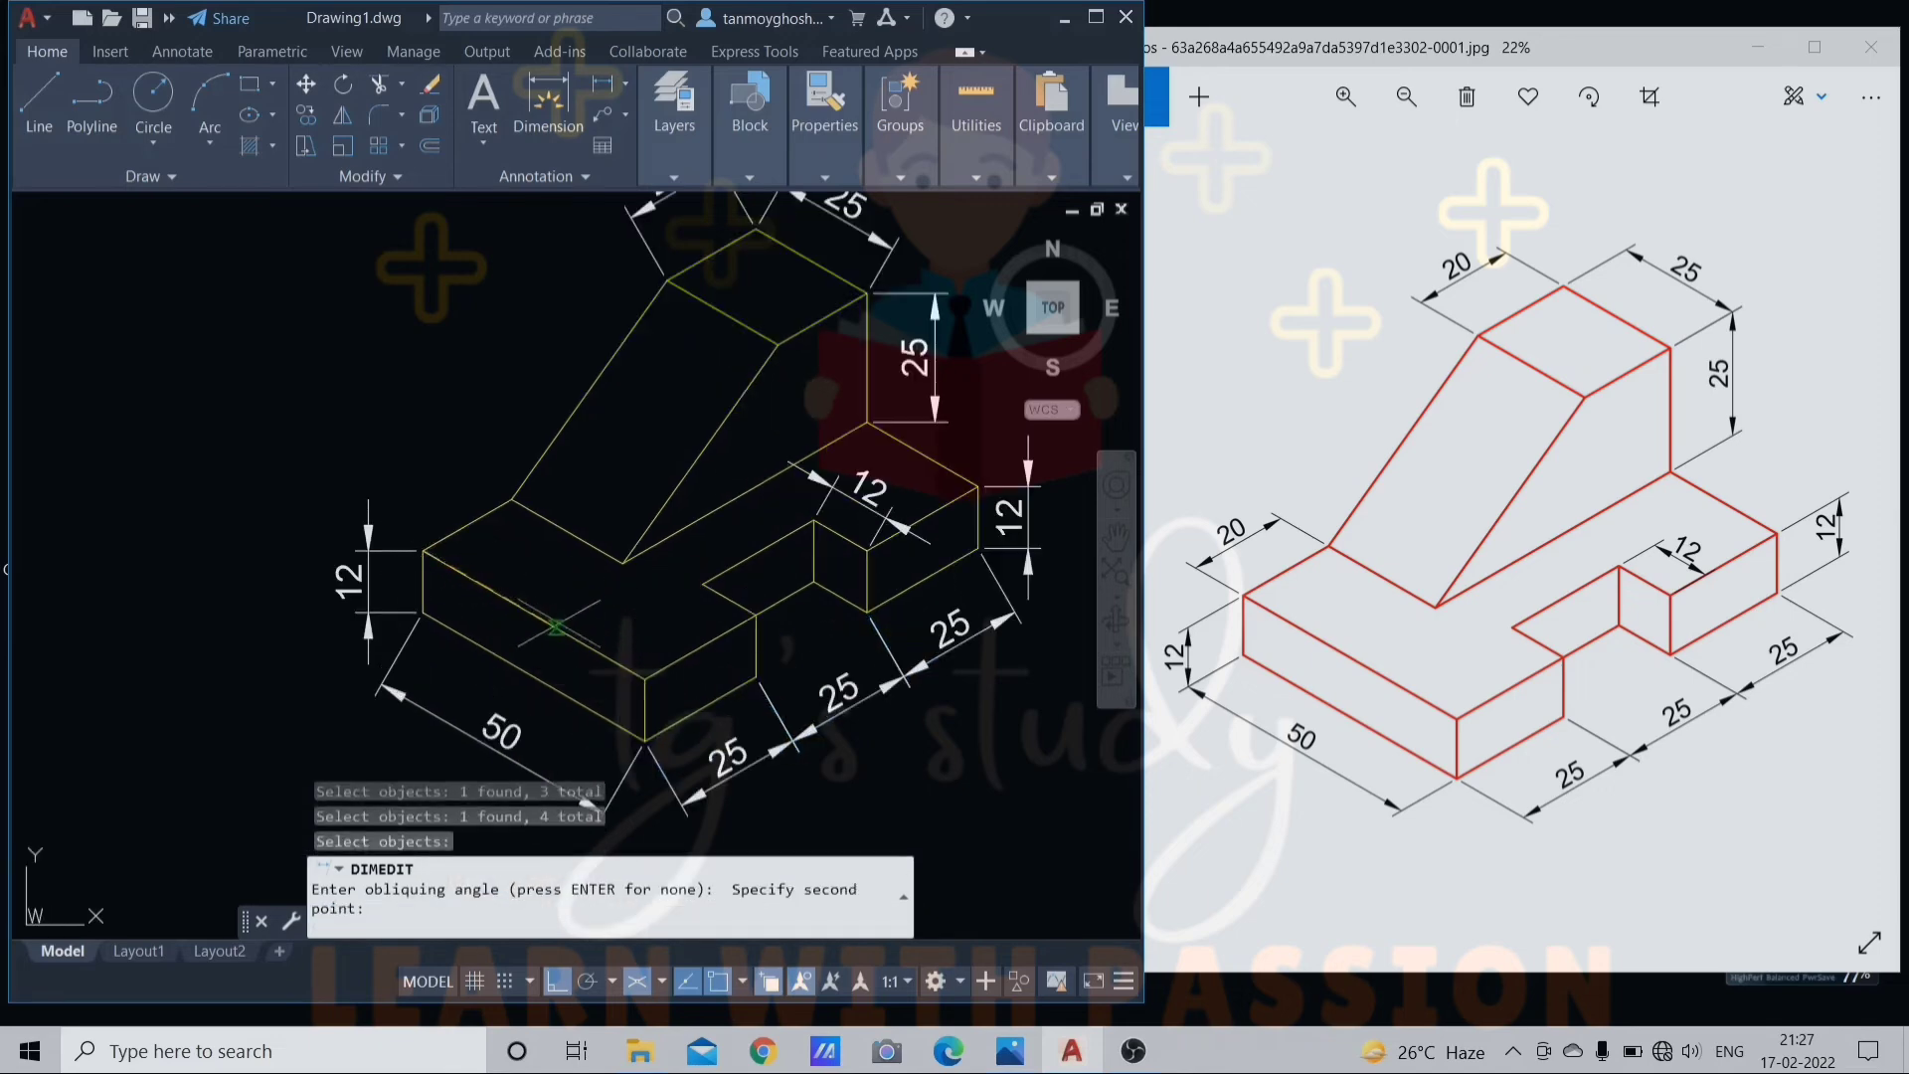
{"action": "left_click", "coordinate": [645, 680]}
{"action": "scroll", "coordinate": [623, 629], "scroll_direction": "down", "scroll_amount": 4}
{"action": "scroll", "coordinate": [627, 631], "scroll_direction": "up", "scroll_amount": 2}
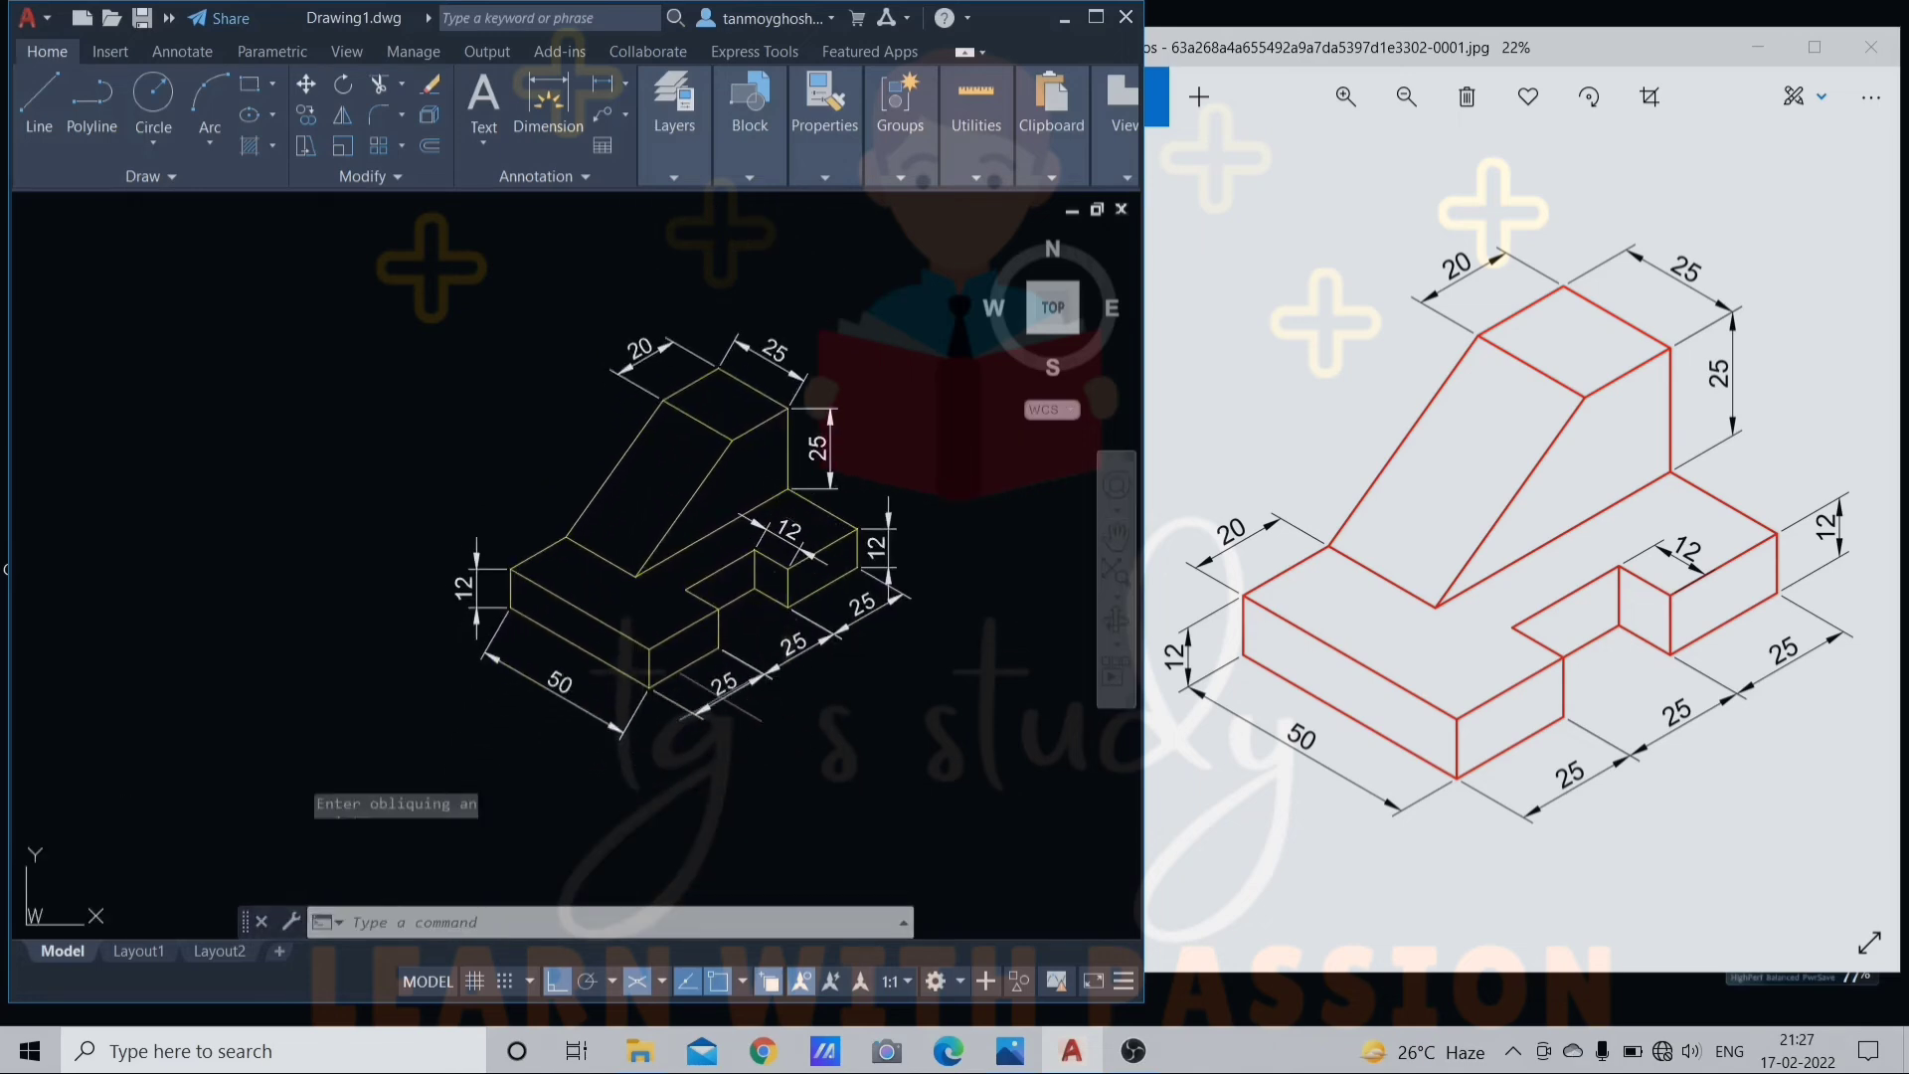
Oblique the 50, the notch's 12 and the upright's top 25 dimensions parallel to the edge from the notch corner to the base's right corner.
{"action": "key", "text": "Return"}
{"action": "type", "text": "O"}
{"action": "key", "text": "Return"}
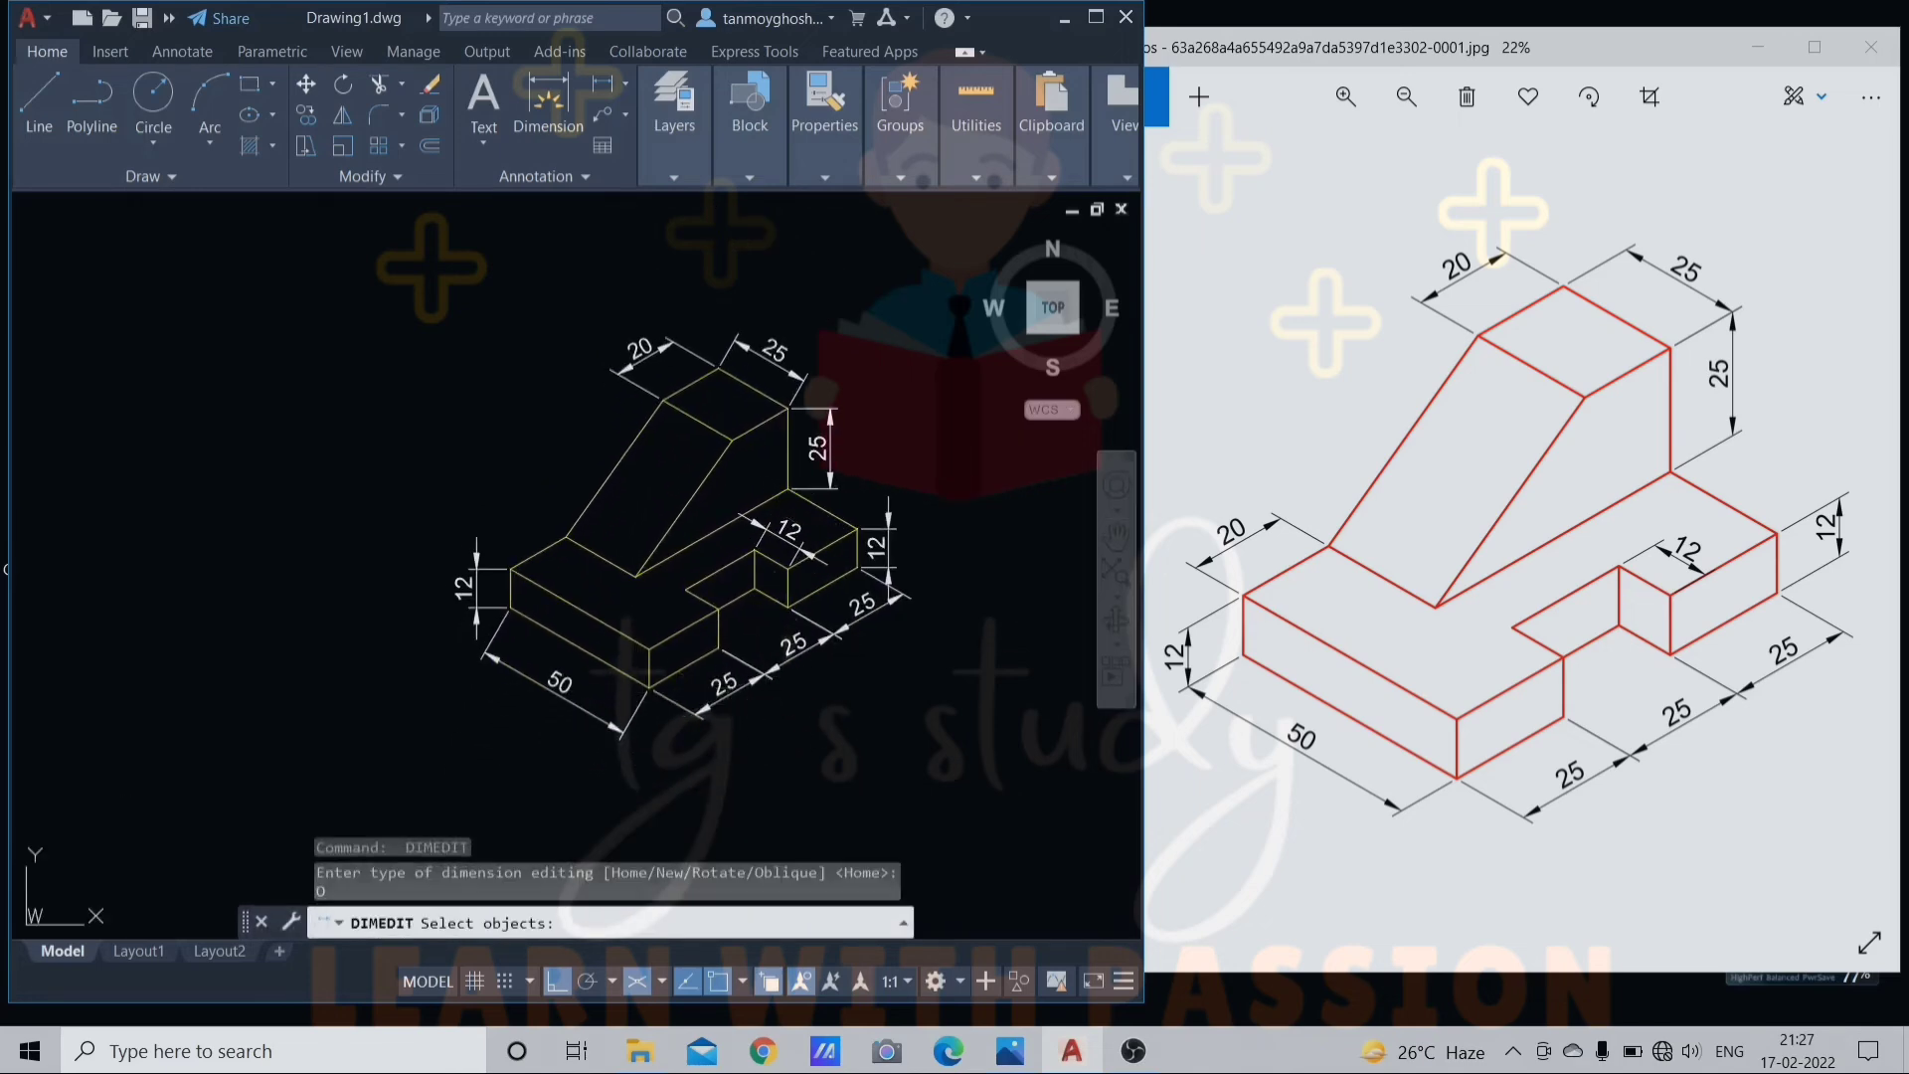
{"action": "left_click", "coordinate": [623, 682]}
{"action": "left_click", "coordinate": [768, 356]}
{"action": "scroll", "coordinate": [801, 517], "scroll_direction": "up", "scroll_amount": 3}
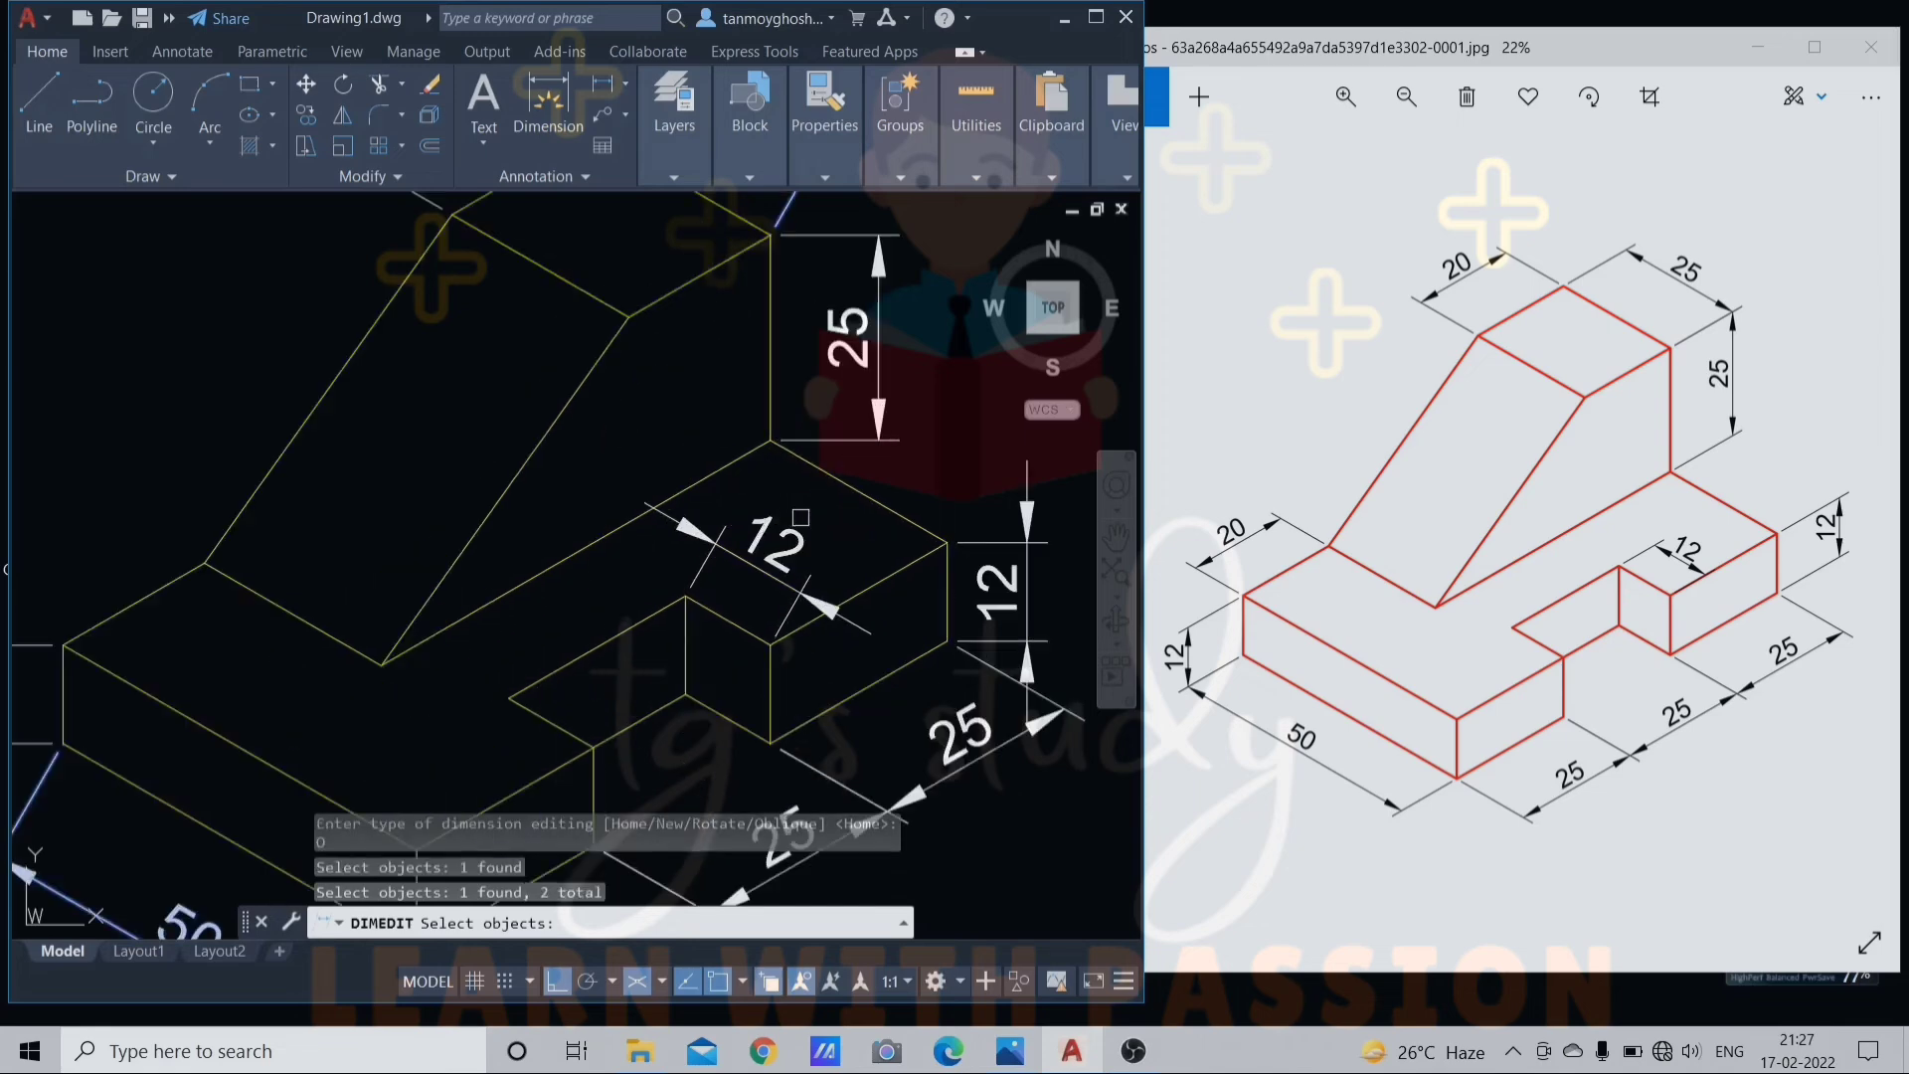
{"action": "left_click", "coordinate": [776, 575]}
{"action": "scroll", "coordinate": [776, 573], "scroll_direction": "down", "scroll_amount": 3}
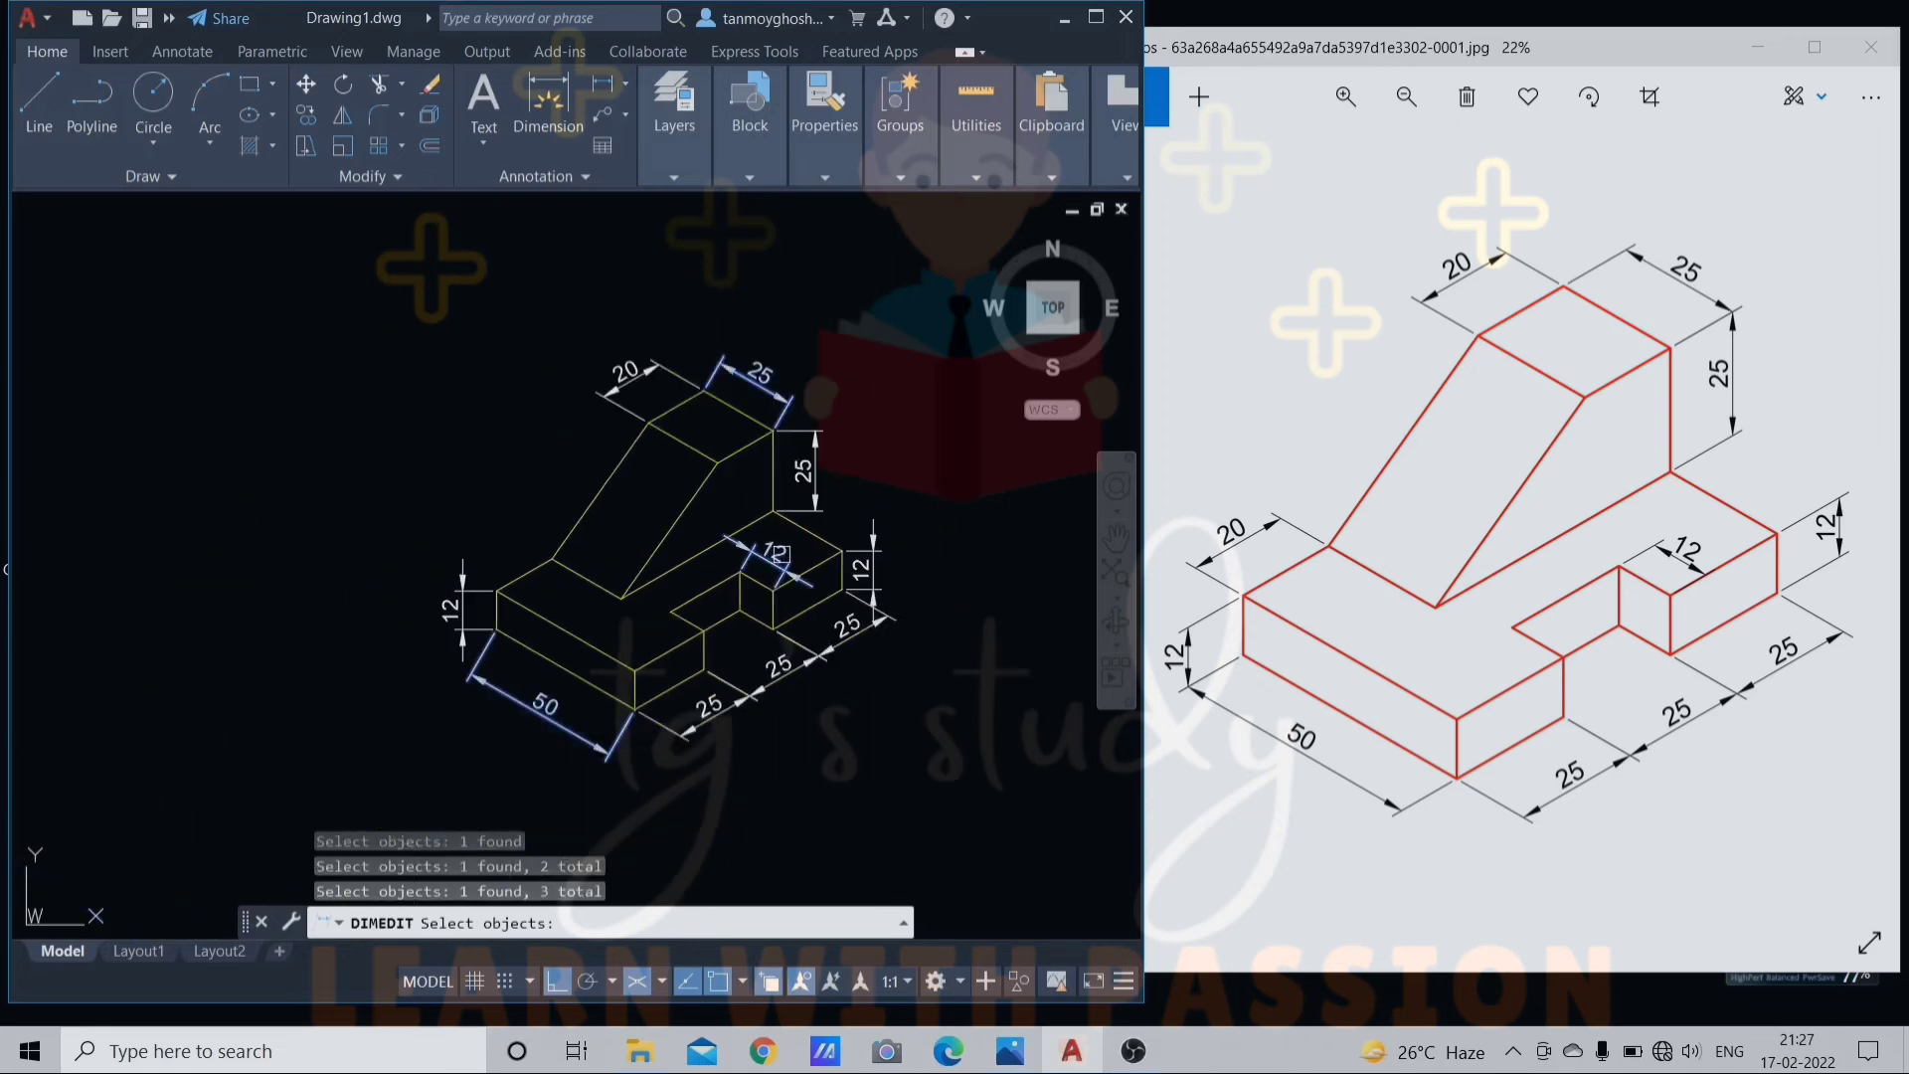
{"action": "key", "text": "Return"}
{"action": "scroll", "coordinate": [779, 555], "scroll_direction": "up", "scroll_amount": 4}
{"action": "left_click", "coordinate": [741, 627]}
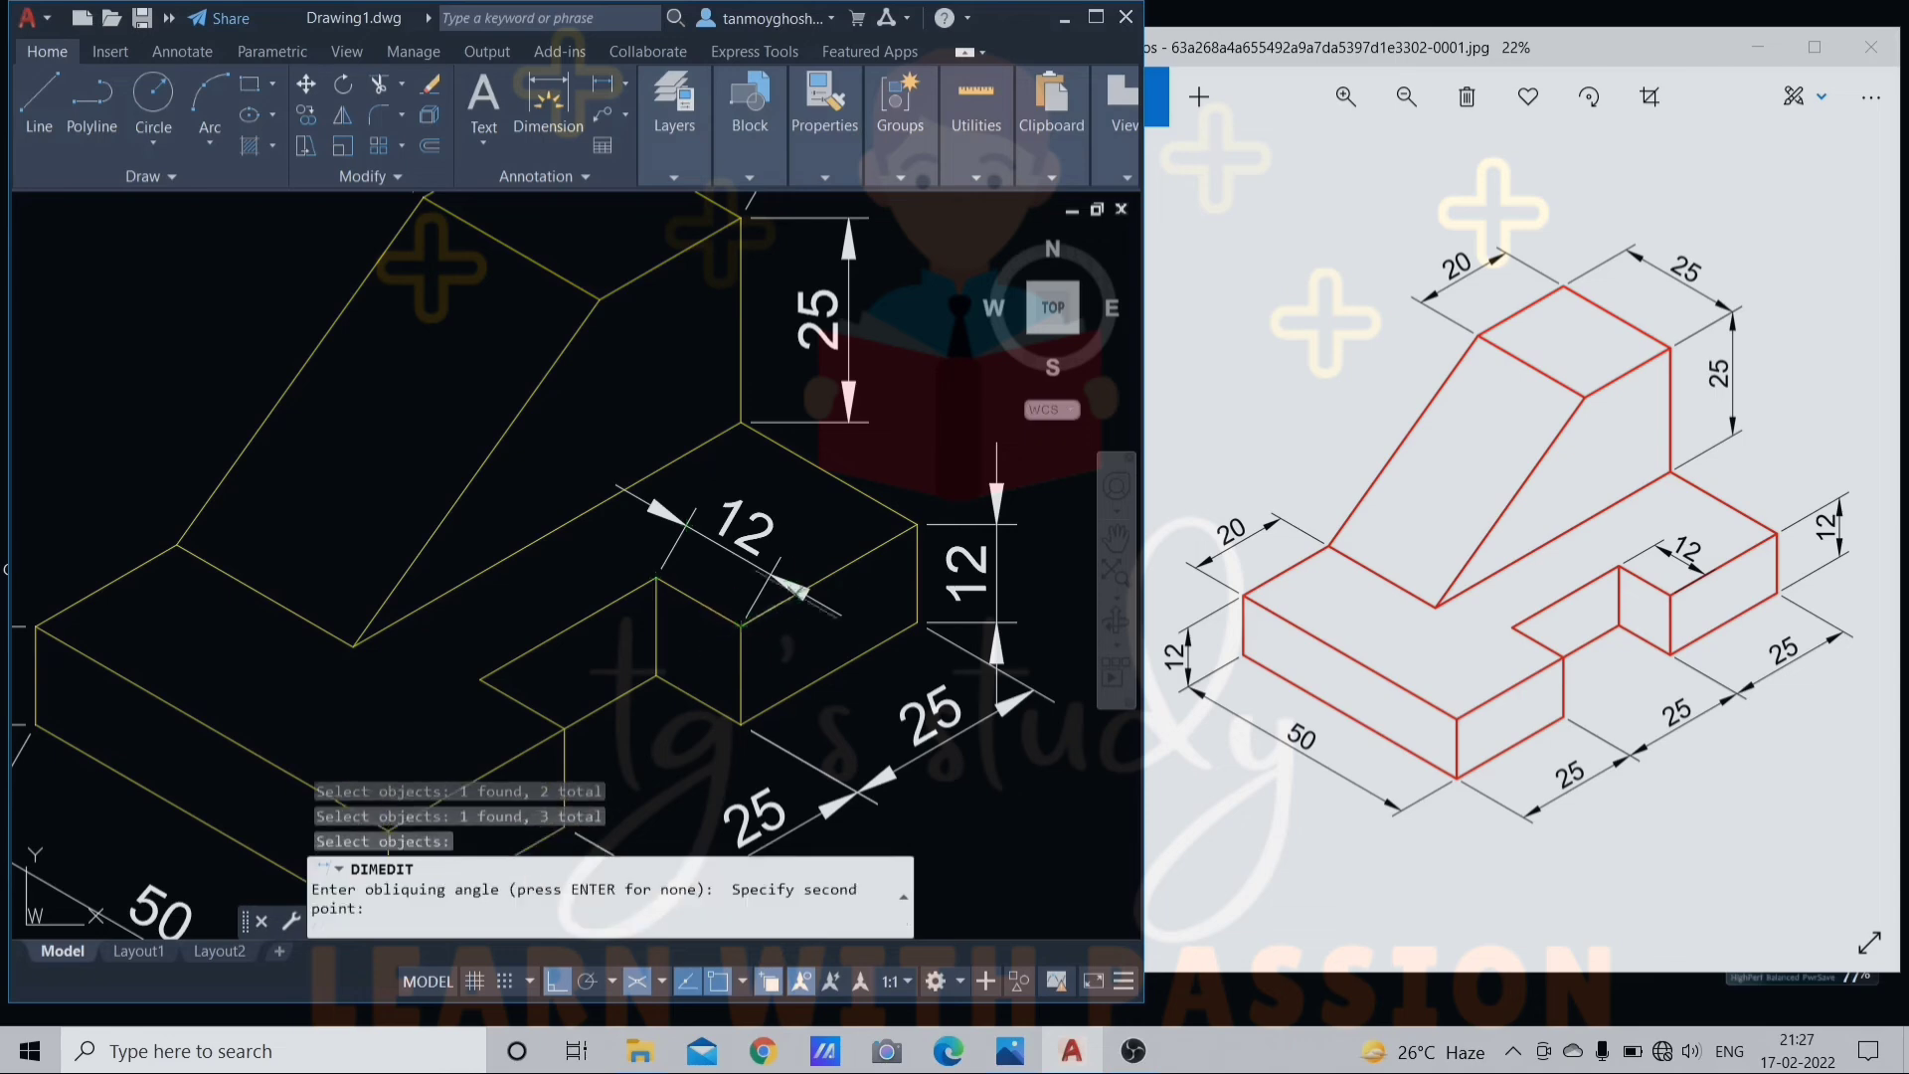
{"action": "left_click", "coordinate": [917, 521]}
{"action": "scroll", "coordinate": [930, 567], "scroll_direction": "down", "scroll_amount": 4}
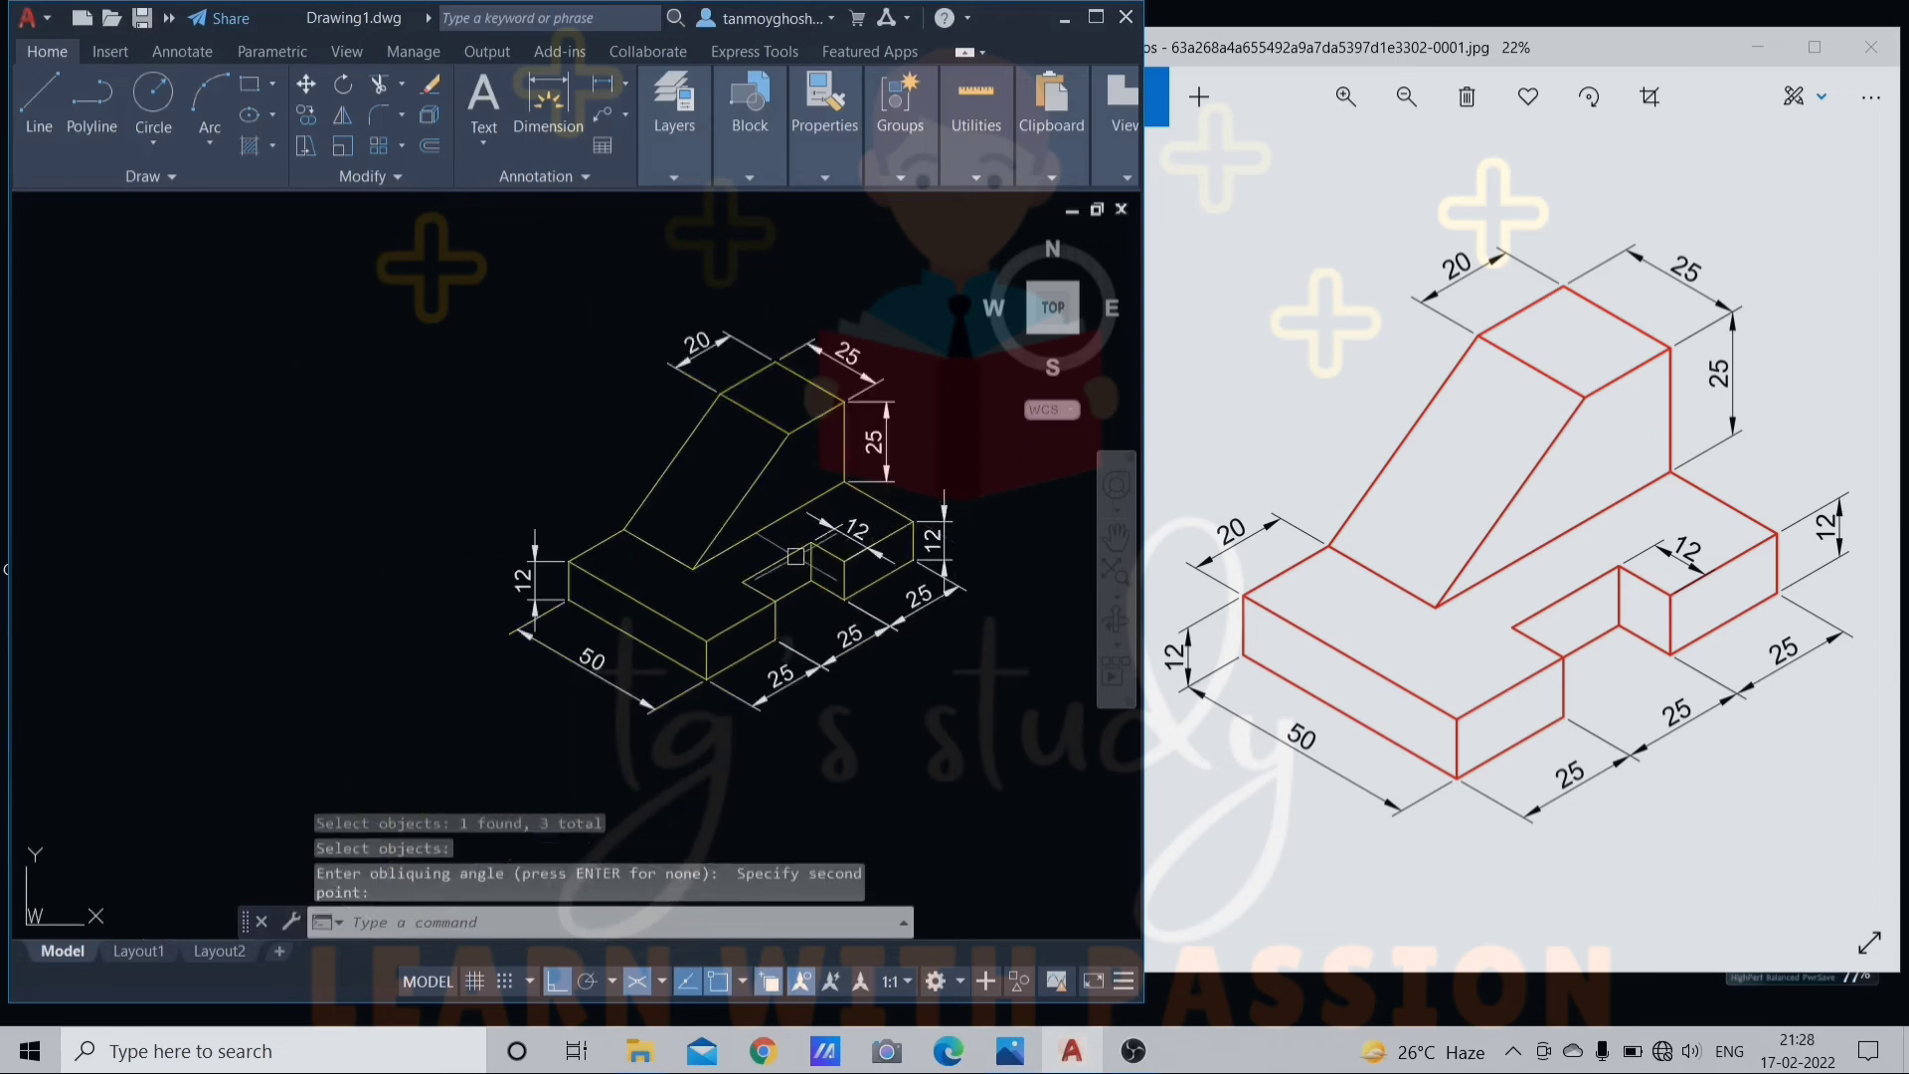
Oblique the upright's vertical 25 dimension and both vertical 12 dimensions along the upright's lower right edge, from the slope's foot to the back corner.
{"action": "scroll", "coordinate": [926, 521], "scroll_direction": "up", "scroll_amount": 3}
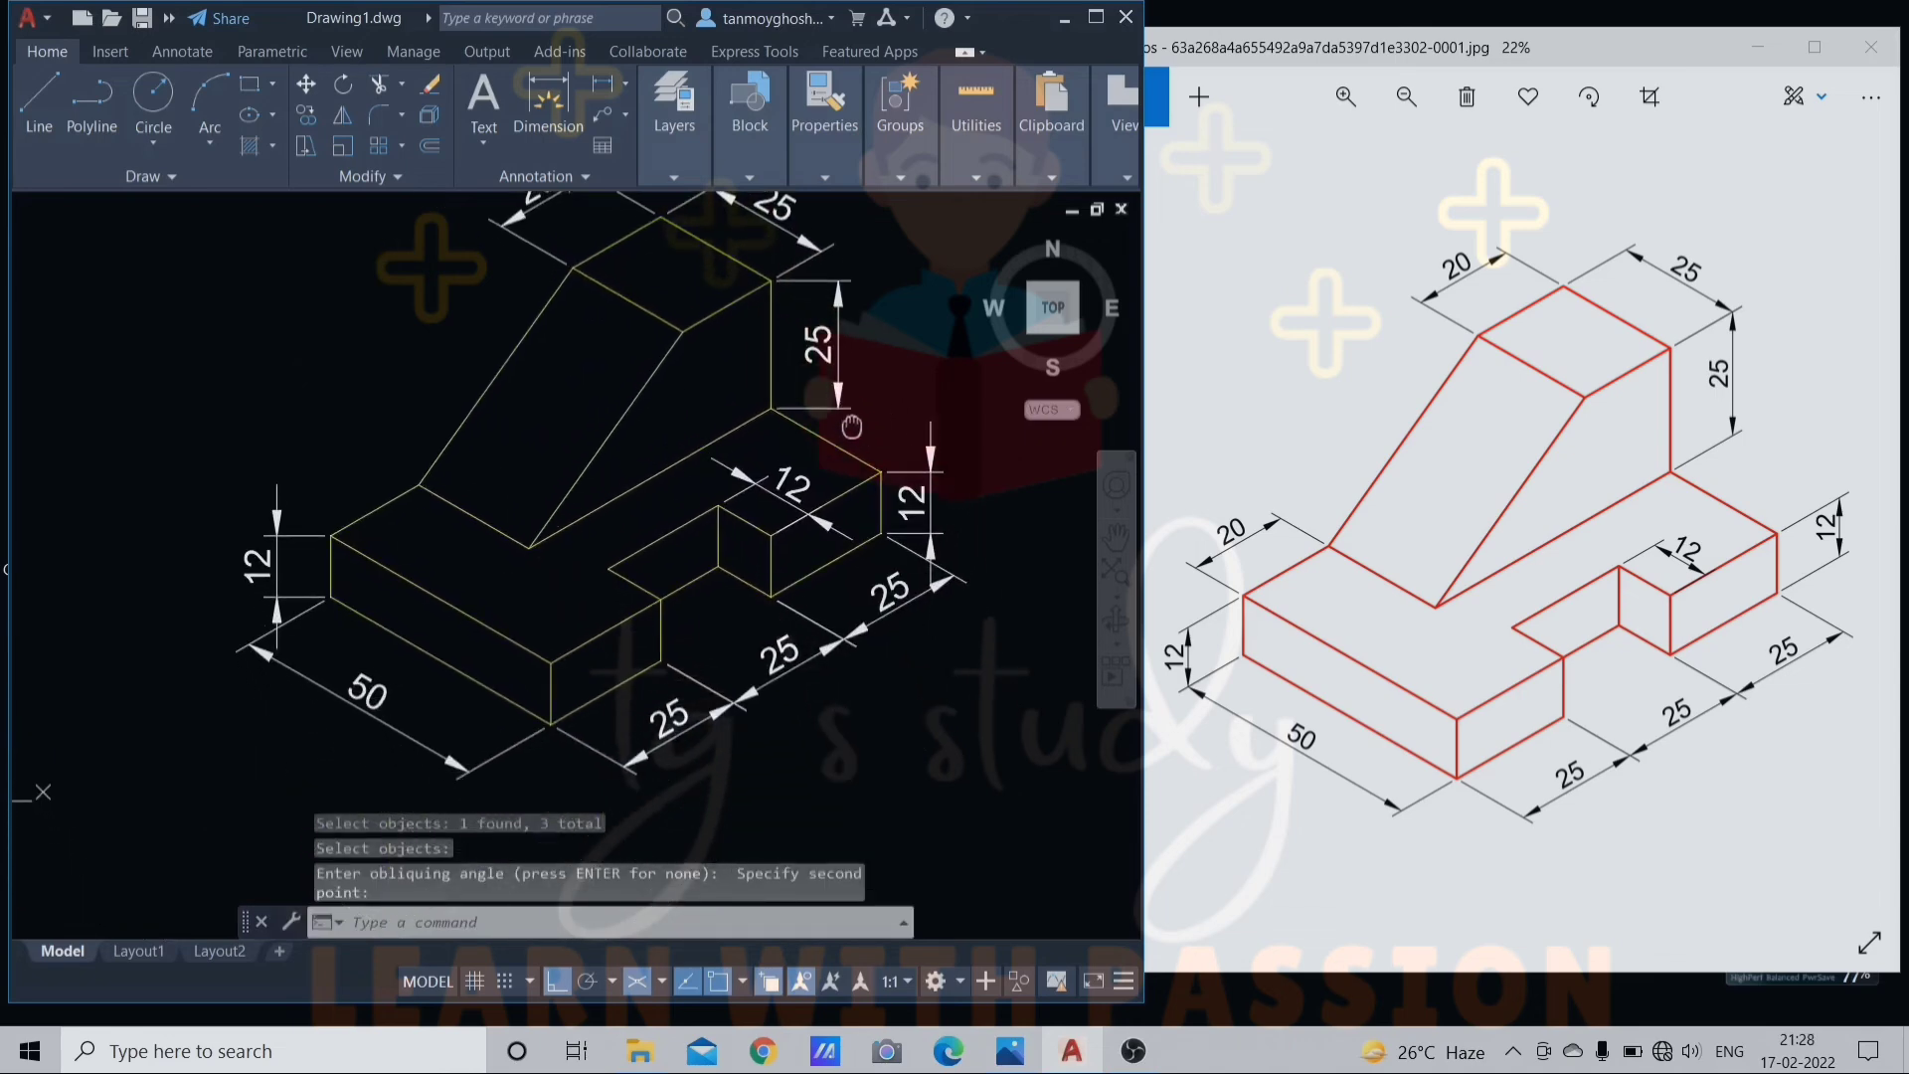
{"action": "key", "text": "Return"}
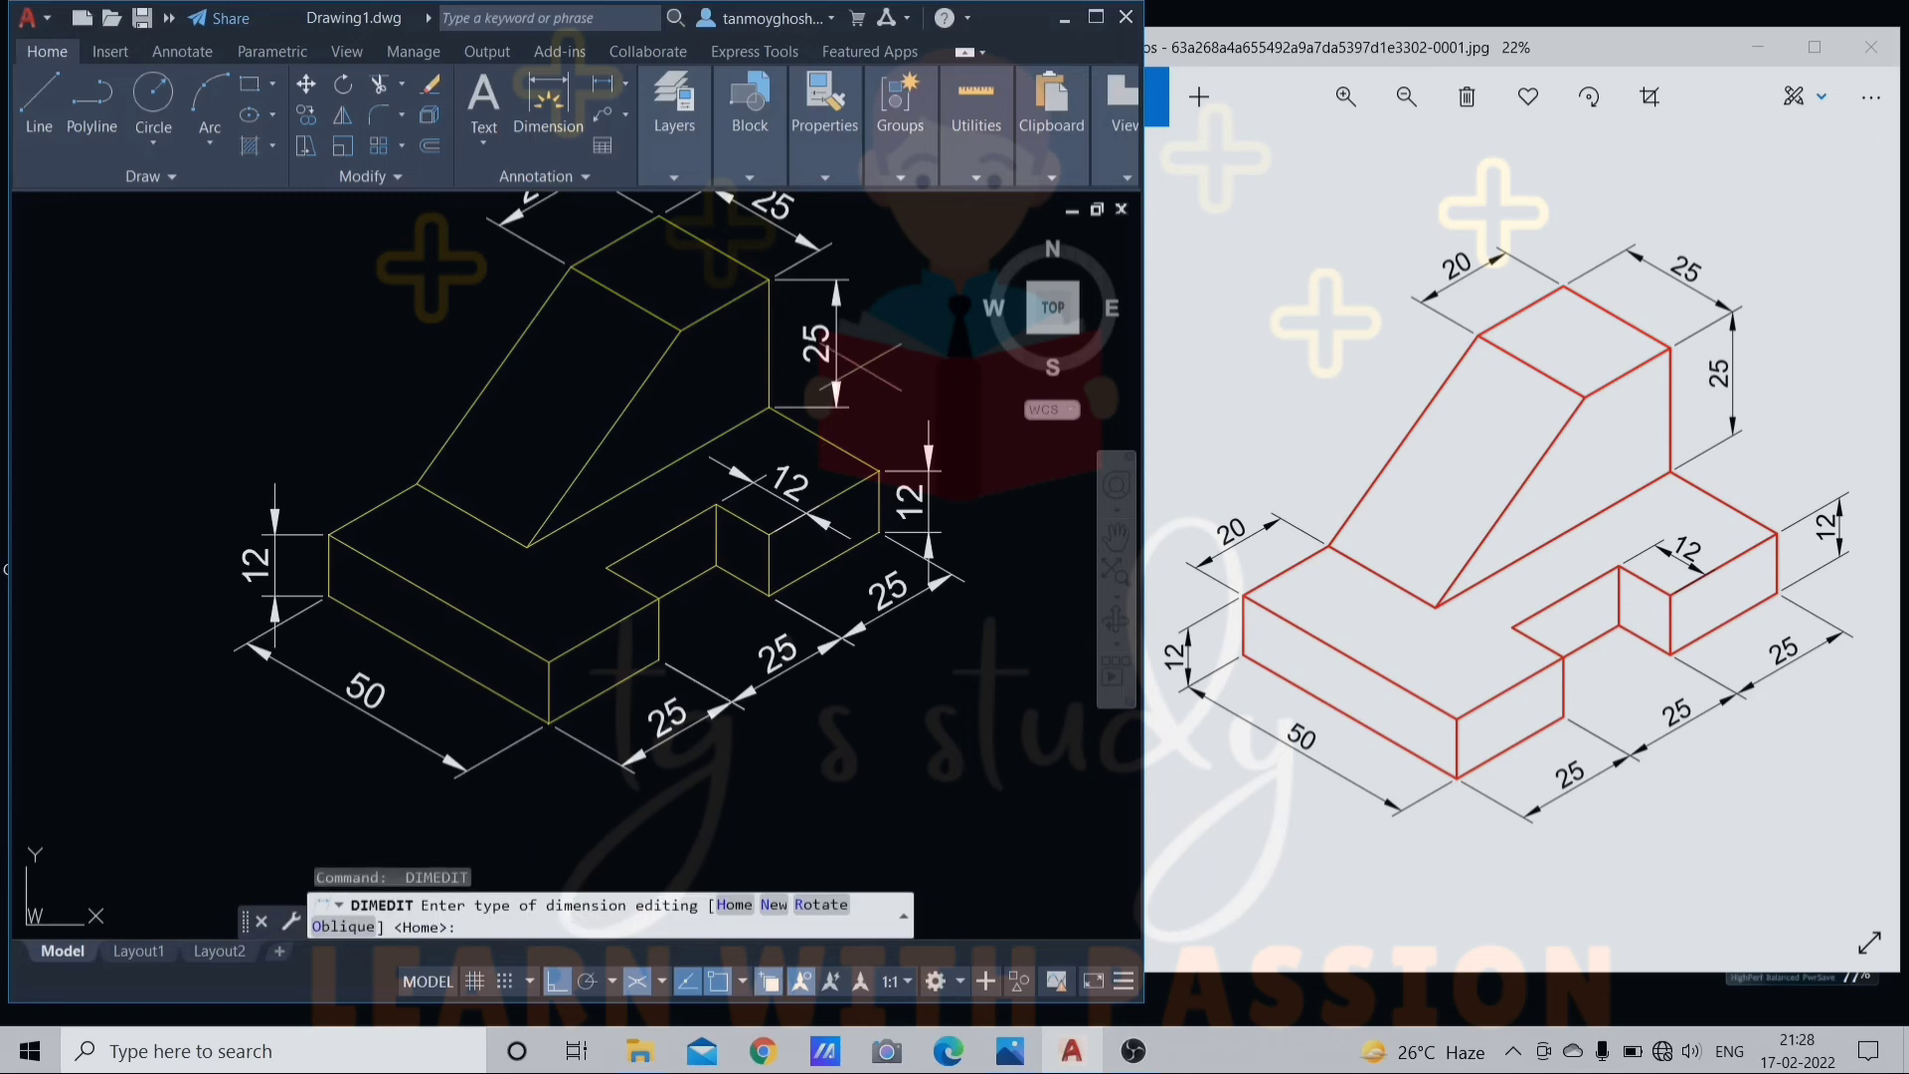
{"action": "type", "text": "O"}
{"action": "key", "text": "Return"}
{"action": "left_click", "coordinate": [836, 393]}
{"action": "left_click", "coordinate": [929, 460]}
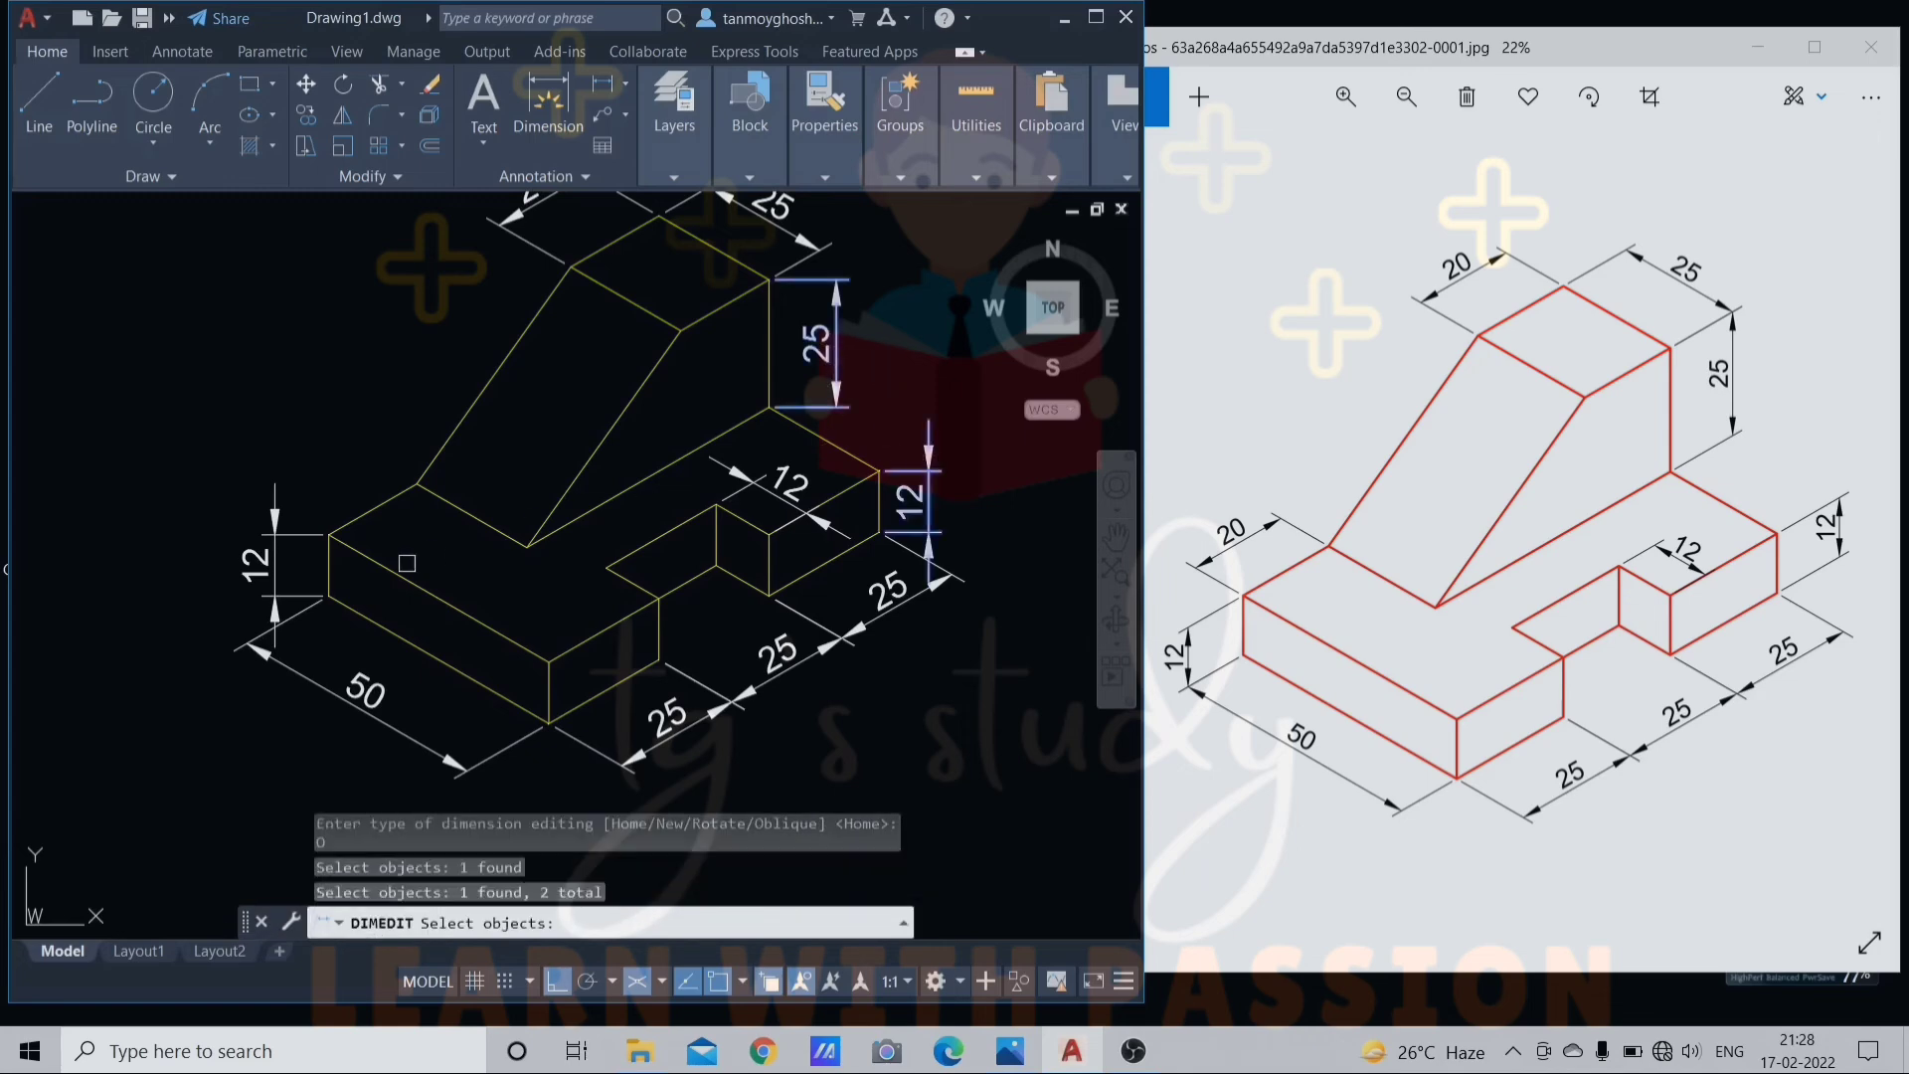
{"action": "left_click", "coordinate": [275, 577]}
{"action": "key", "text": "Return"}
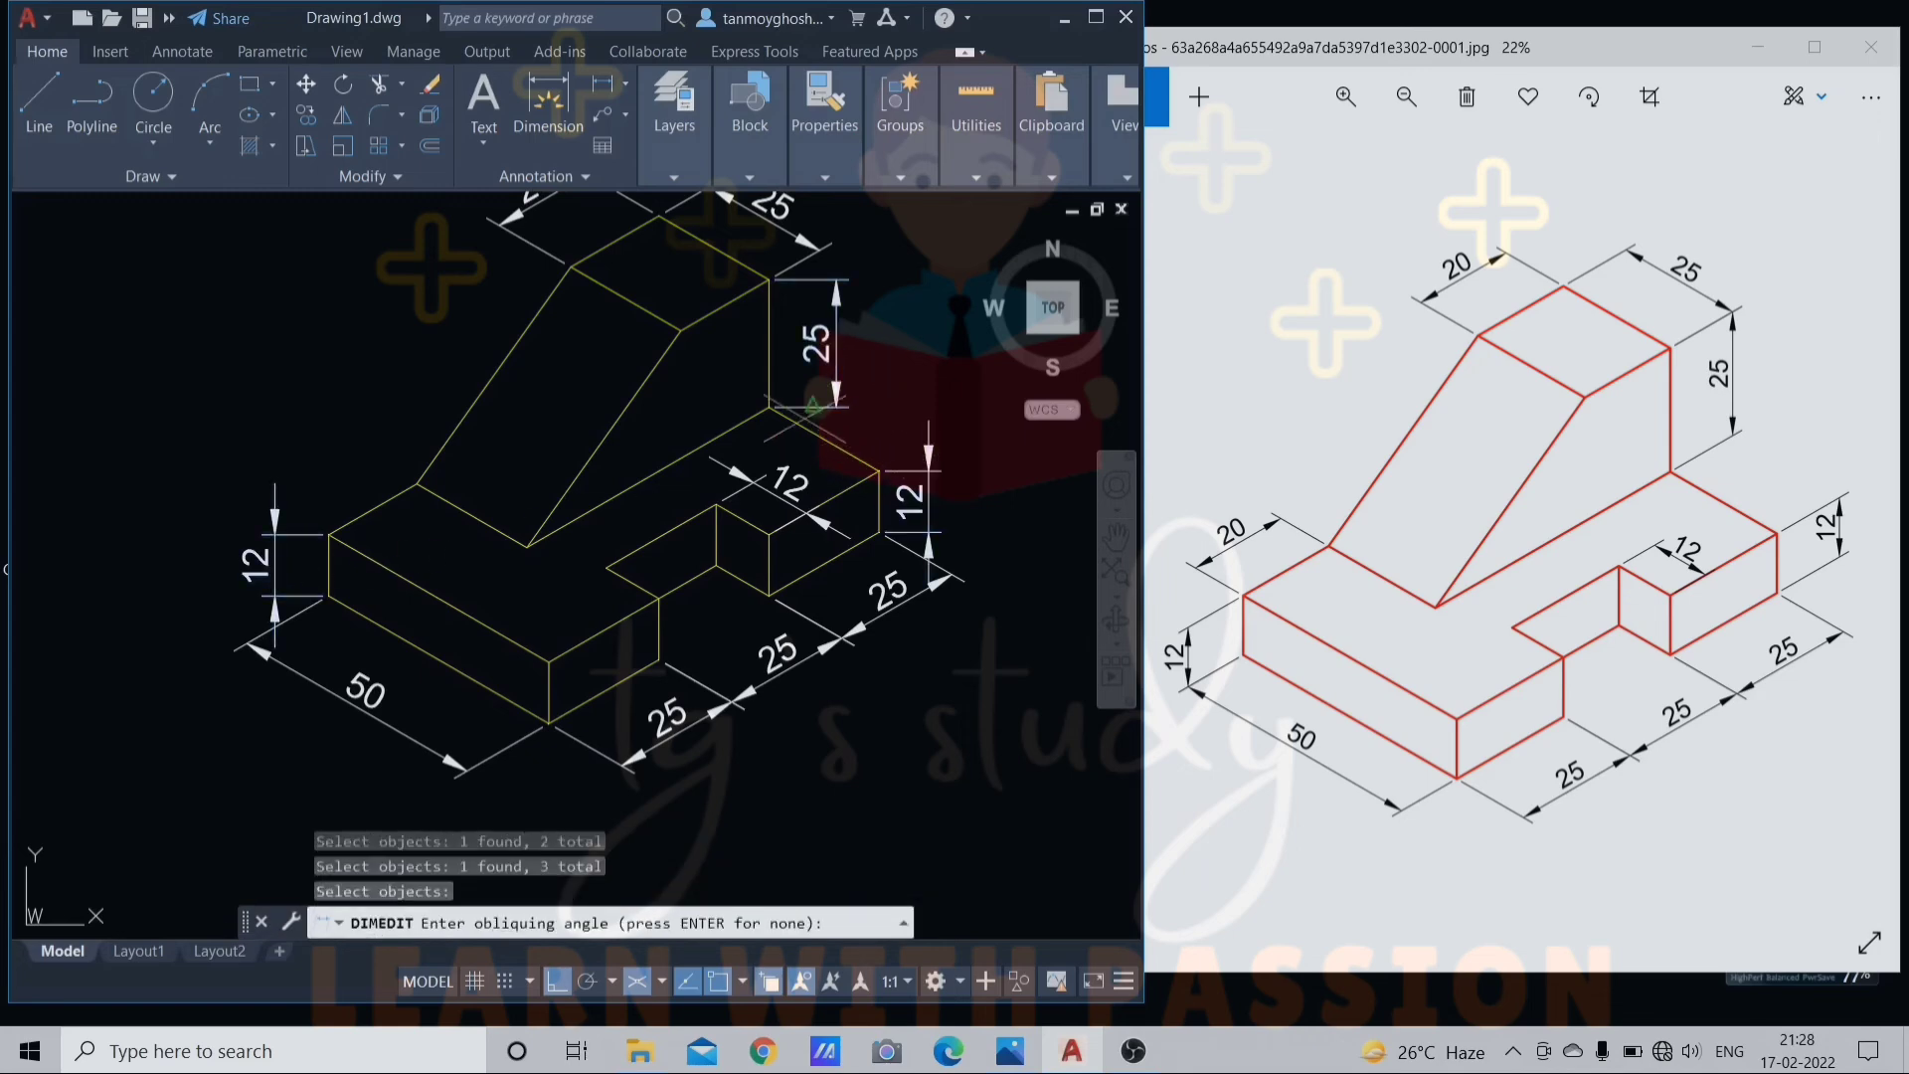
{"action": "left_click", "coordinate": [528, 548]}
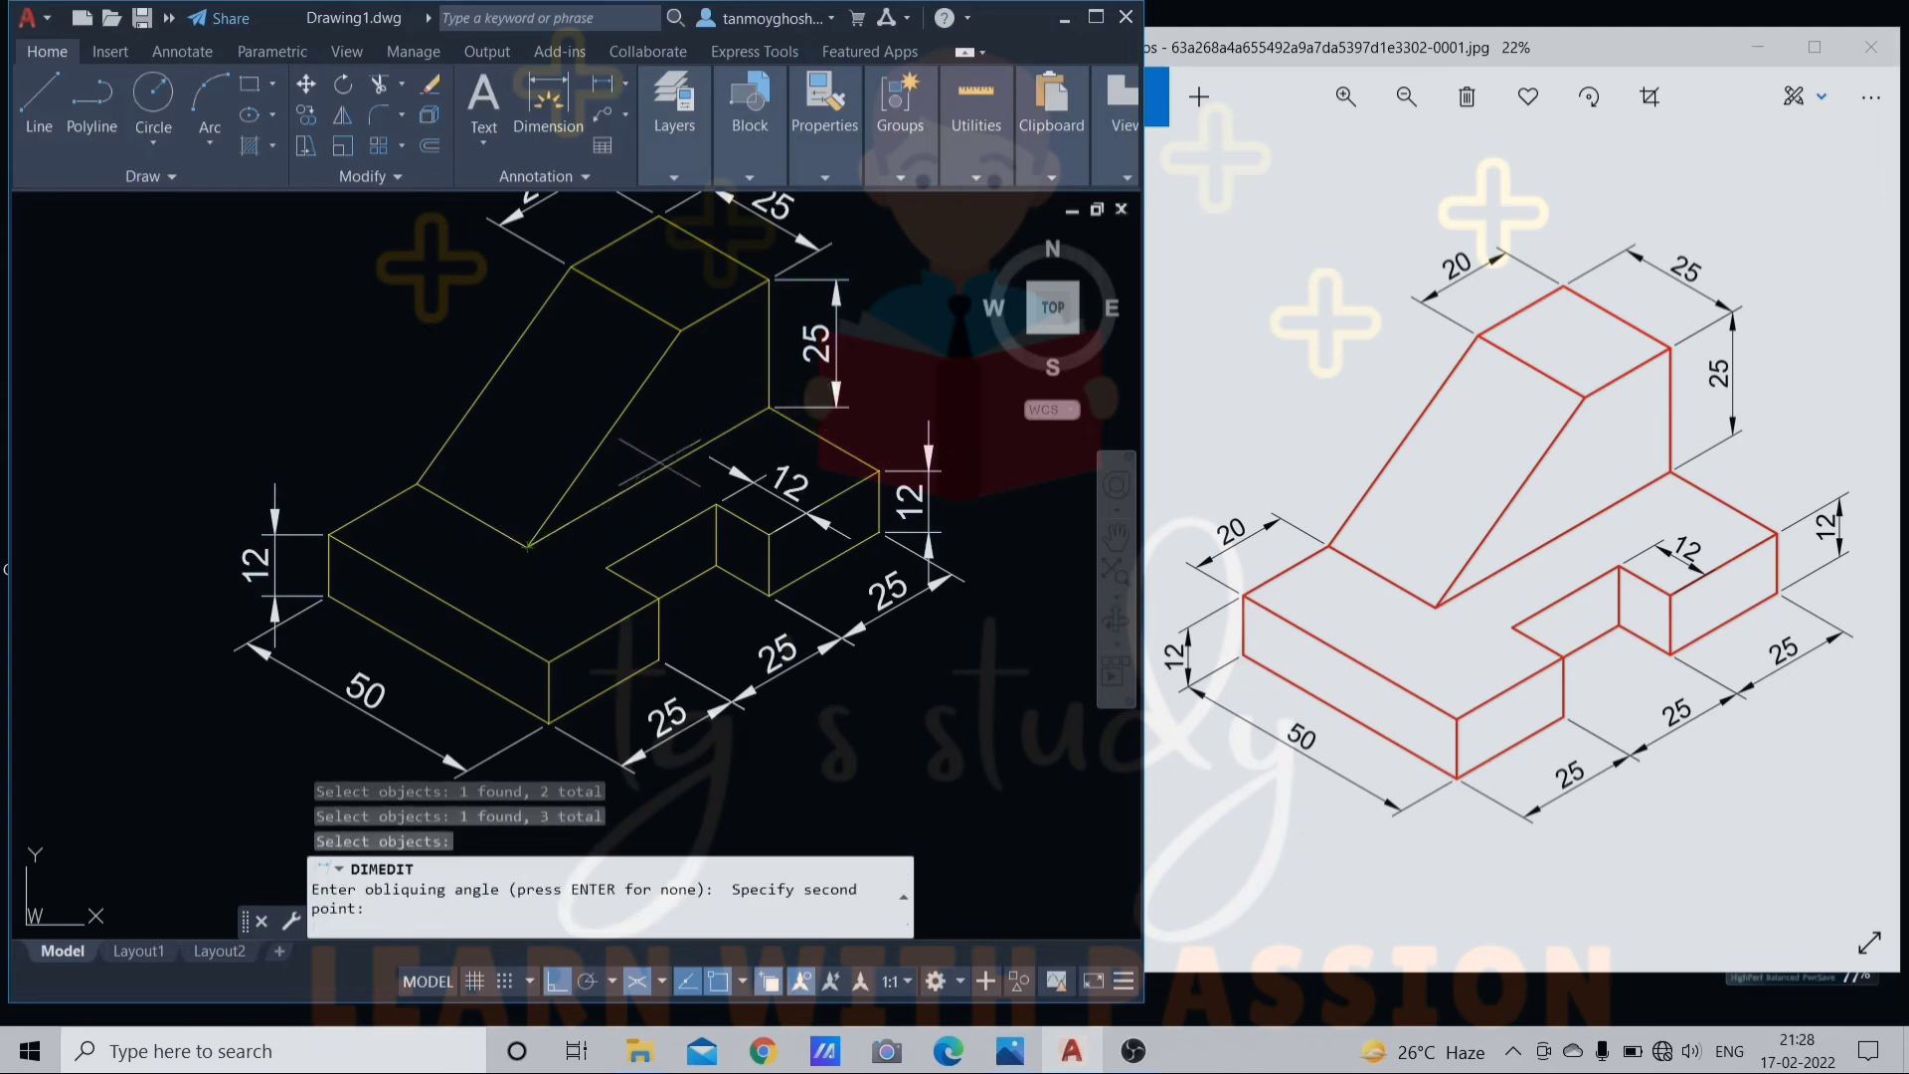
{"action": "left_click", "coordinate": [769, 408]}
{"action": "scroll", "coordinate": [768, 405], "scroll_direction": "down", "scroll_amount": 2}
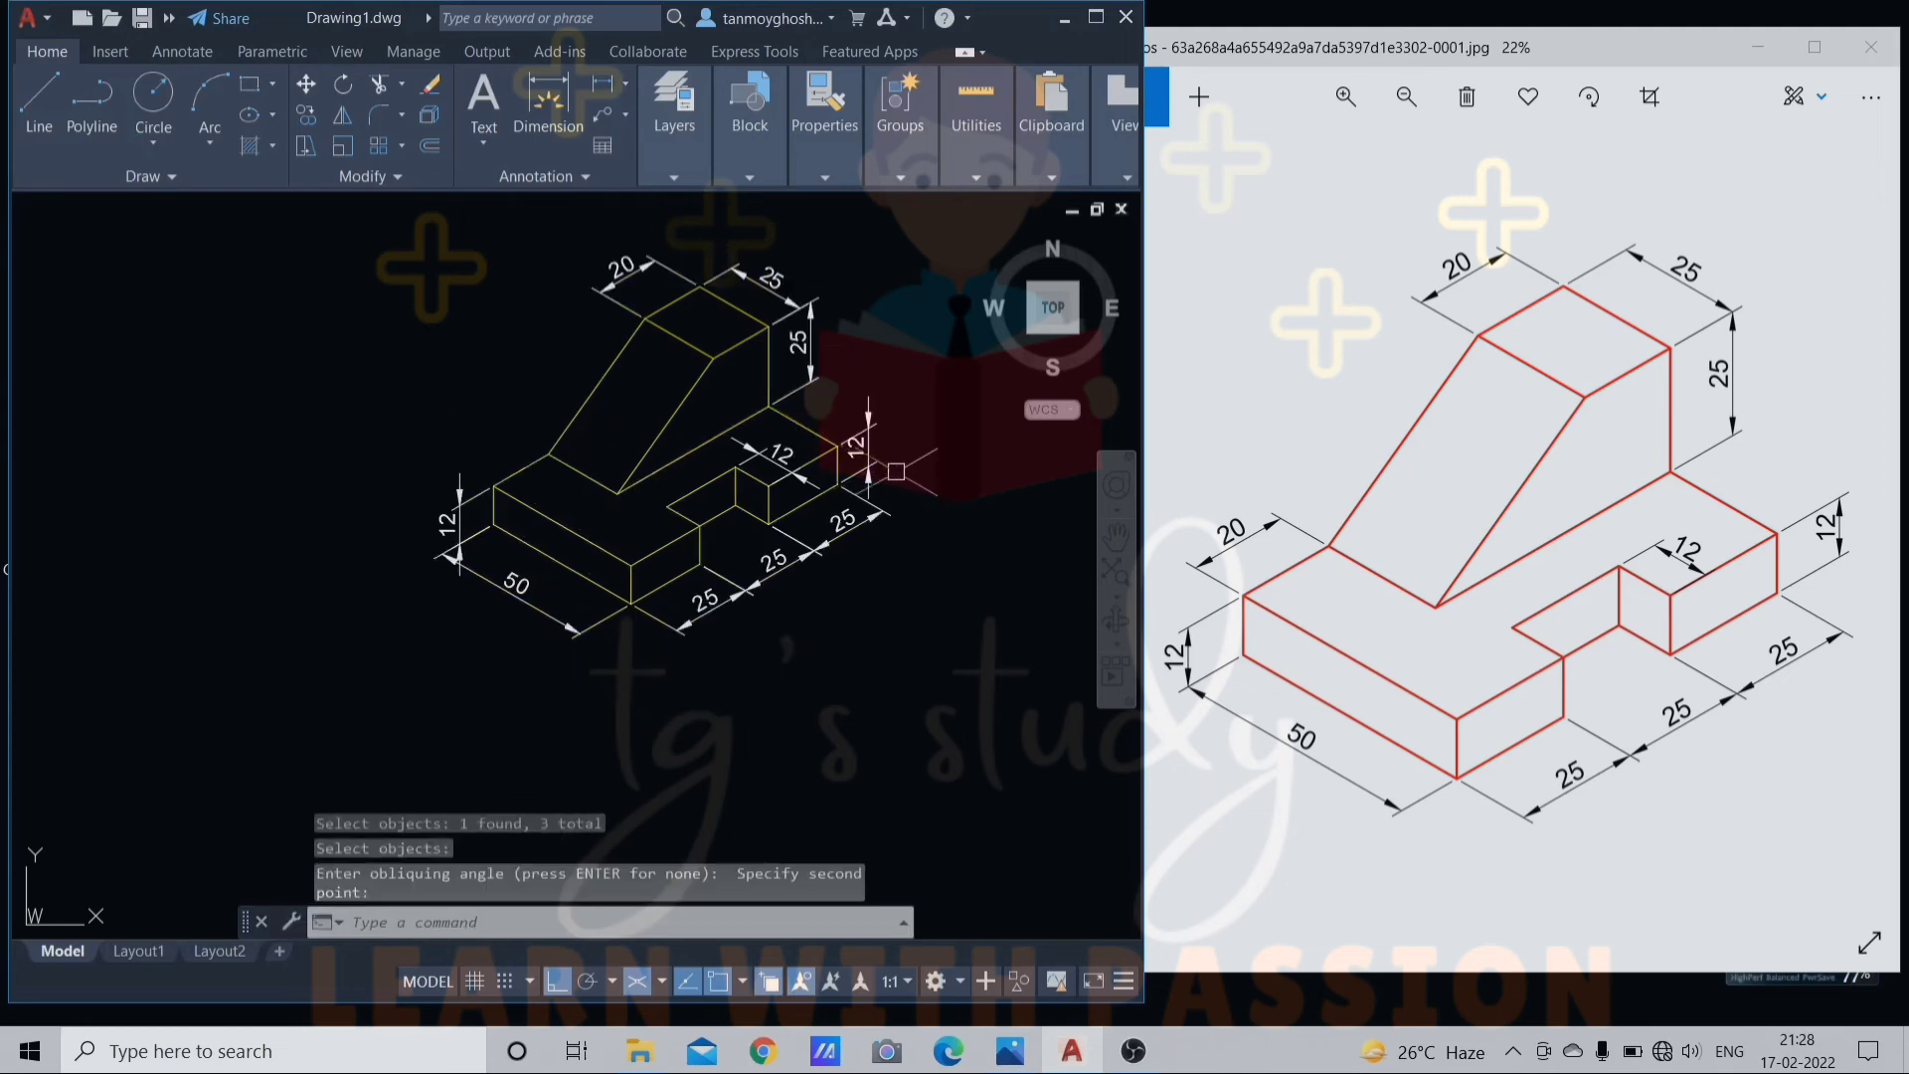
{"action": "key", "text": "Escape"}
Add an aligned dimension above the base's back-left top edge, from its left corner to the foot of the slope.
{"action": "scroll", "coordinate": [570, 544], "scroll_direction": "up", "scroll_amount": 2}
{"action": "scroll", "coordinate": [661, 521], "scroll_direction": "down", "scroll_amount": 2}
{"action": "middle_click_drag", "start_coordinate": [669, 505], "coordinate": [663, 569]}
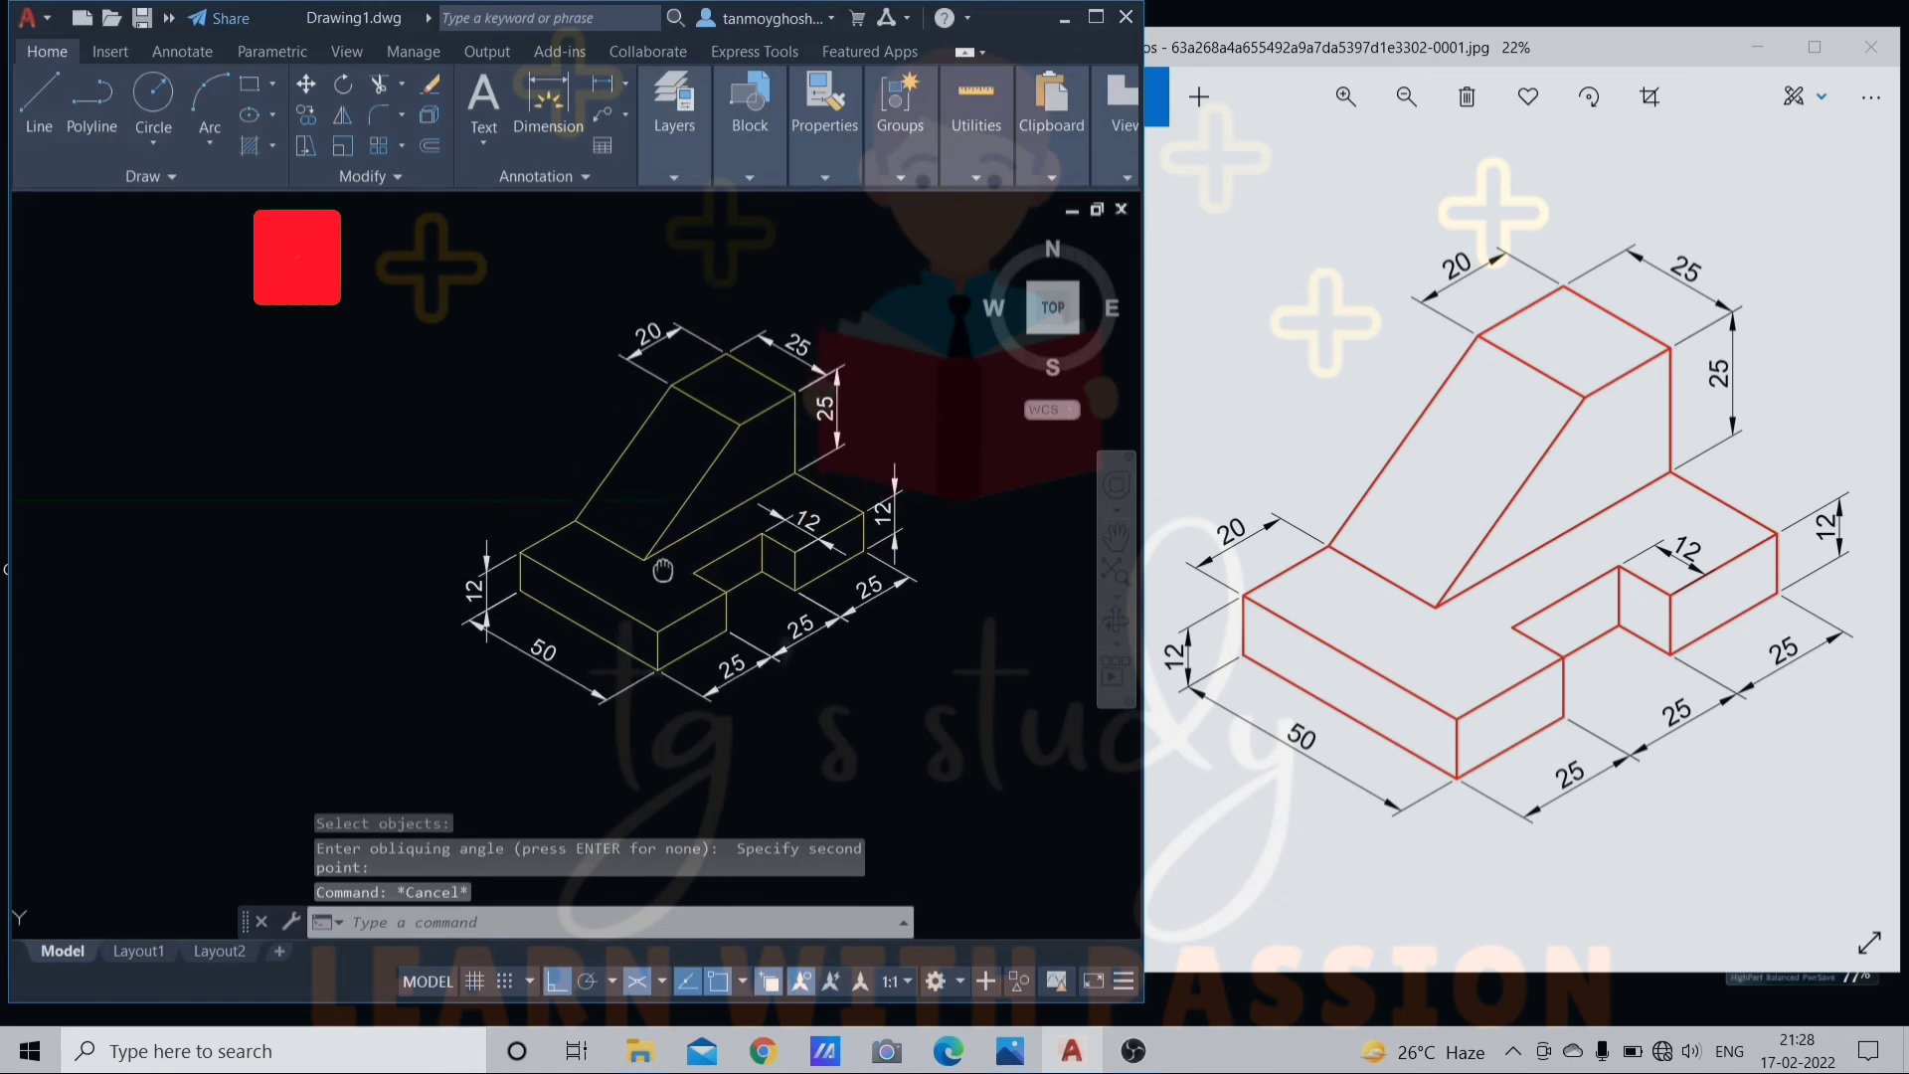
{"action": "scroll", "coordinate": [631, 531], "scroll_direction": "up", "scroll_amount": 2}
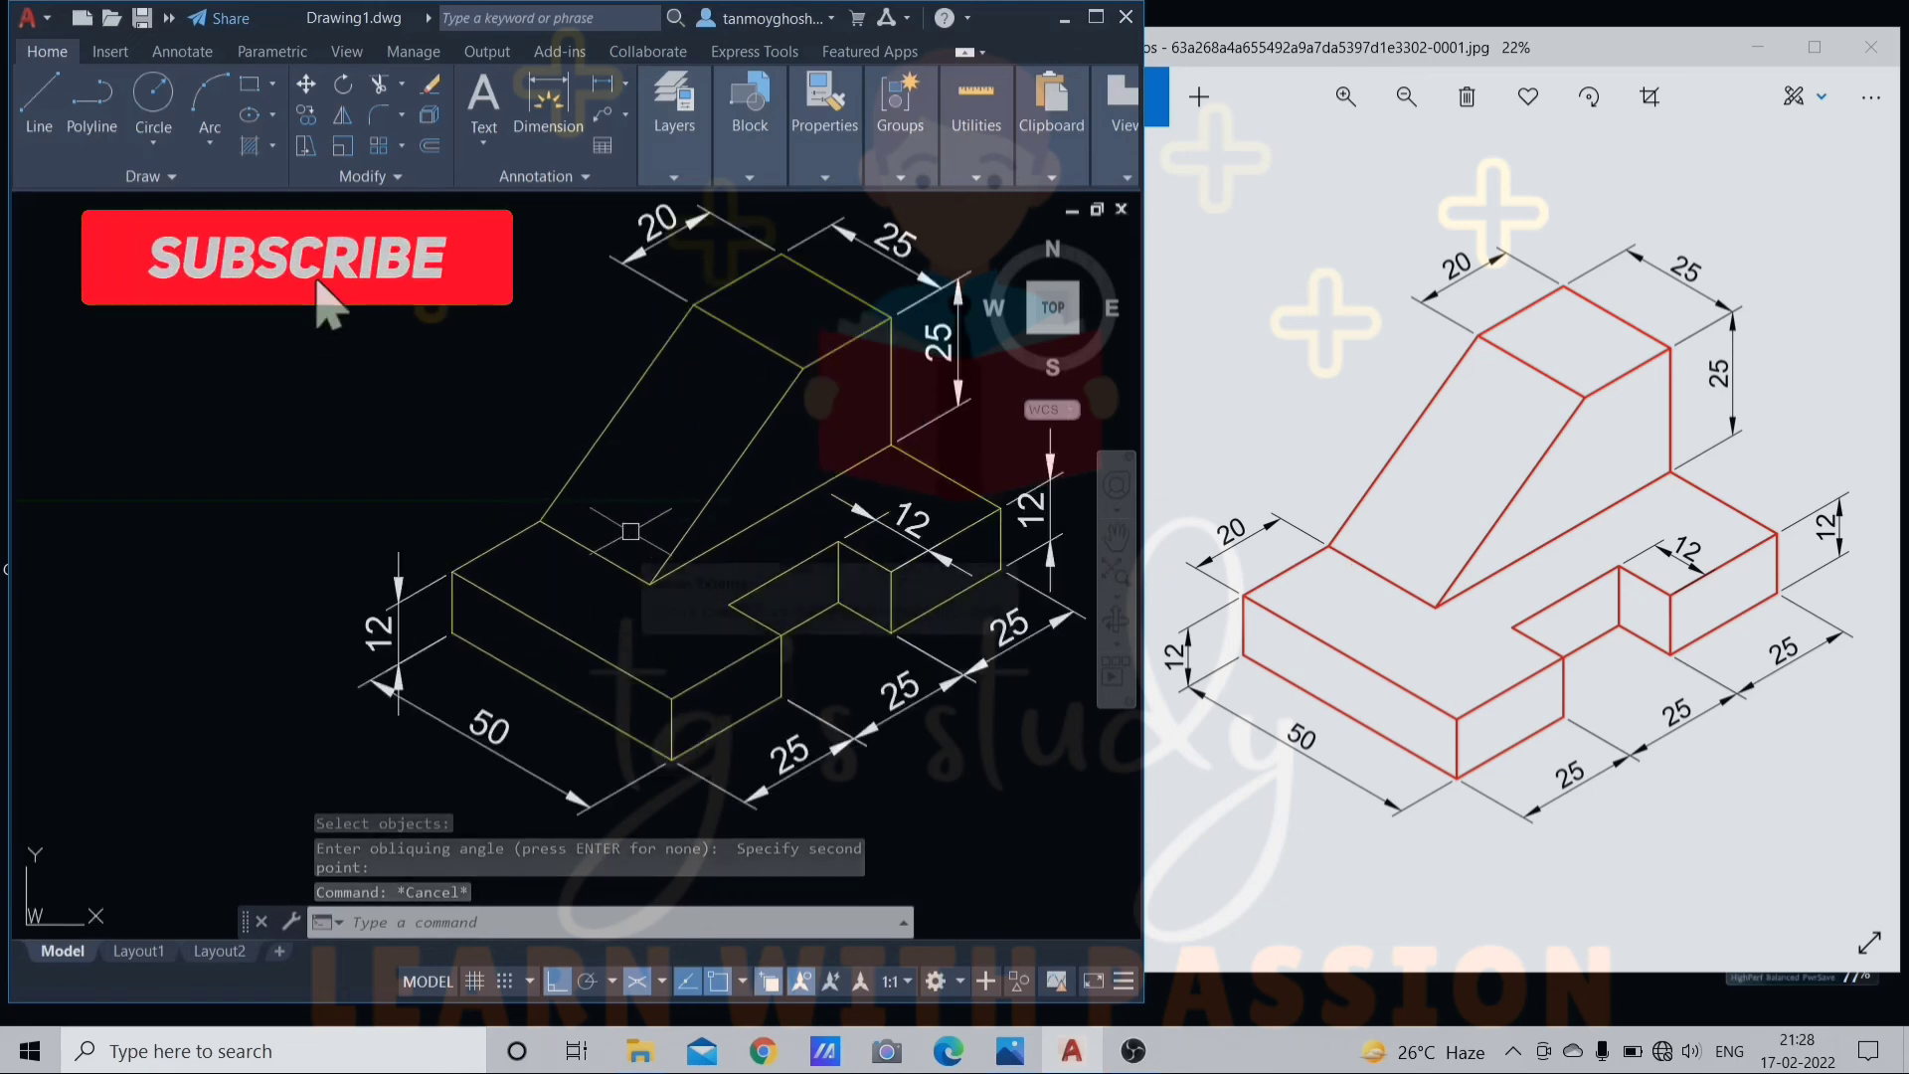
{"action": "type", "text": "D"}
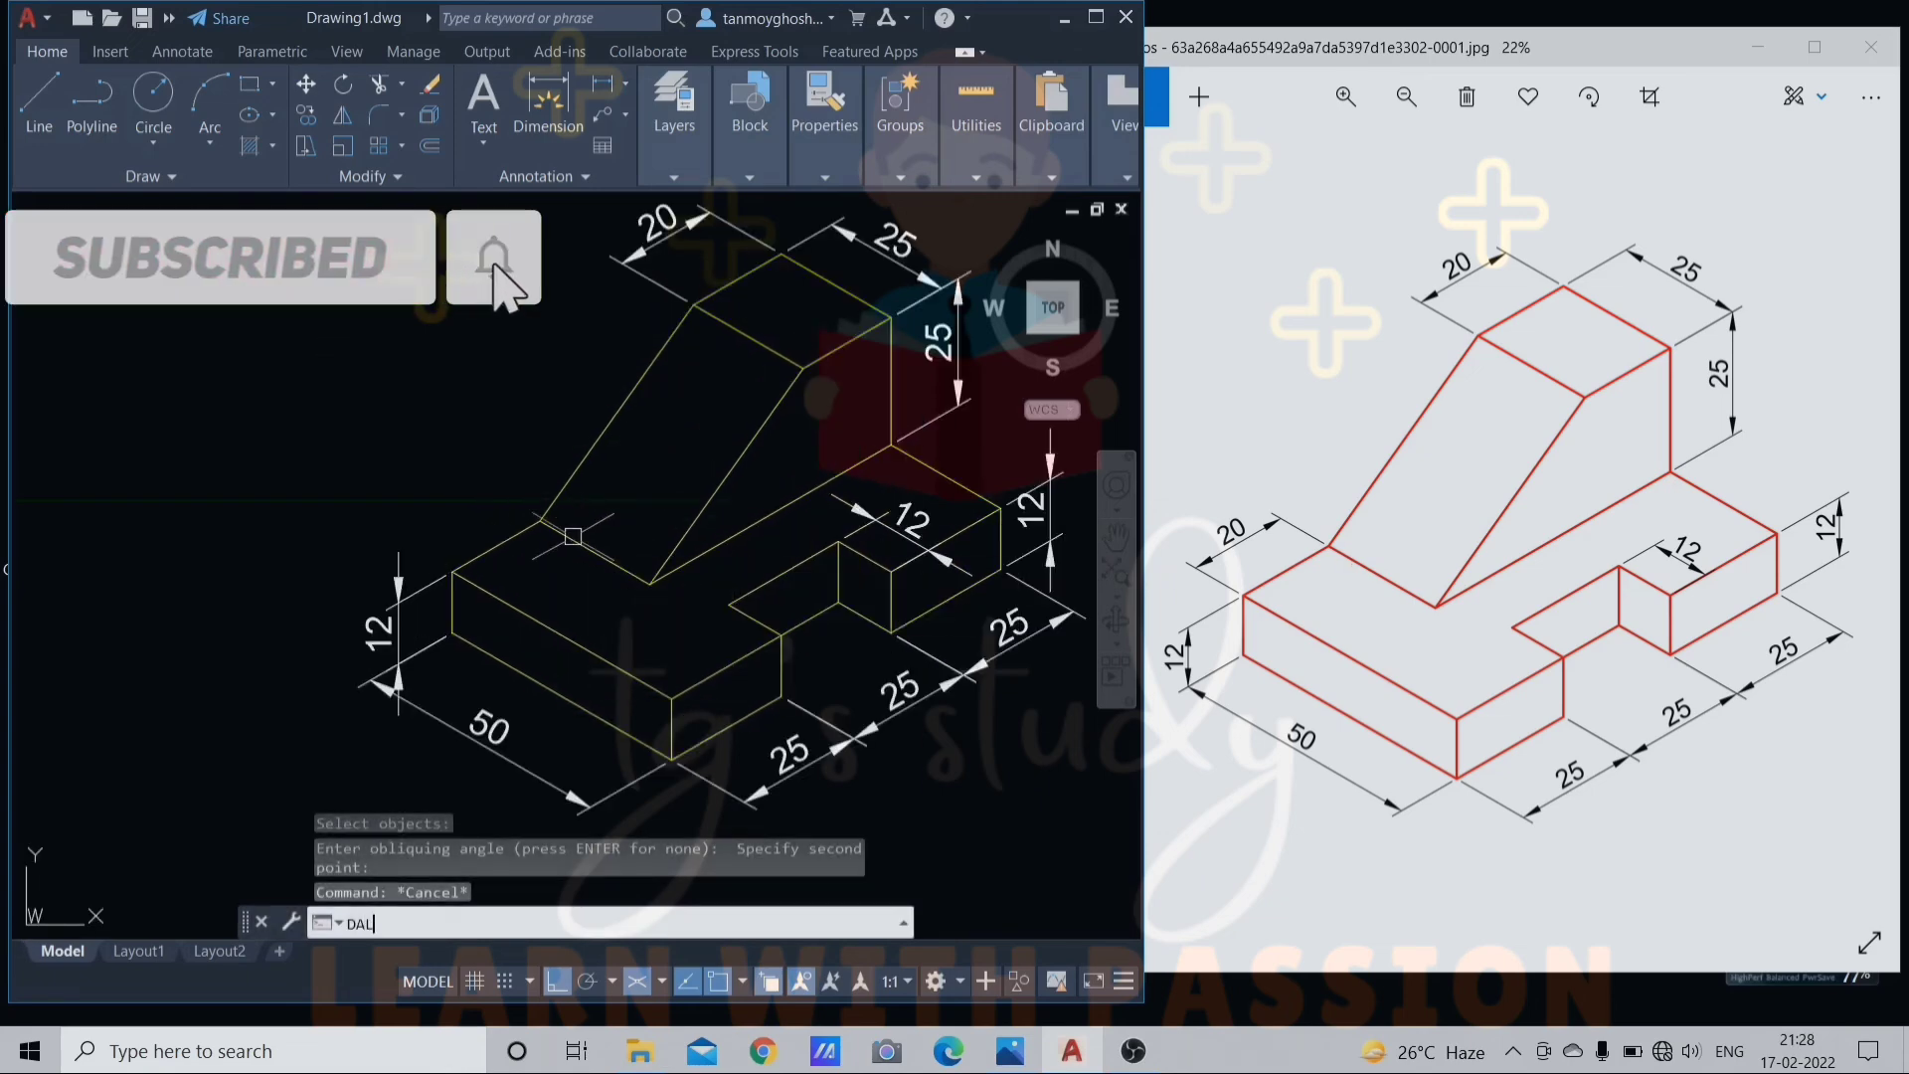
{"action": "type", "text": "AL"}
{"action": "key", "text": "Return"}
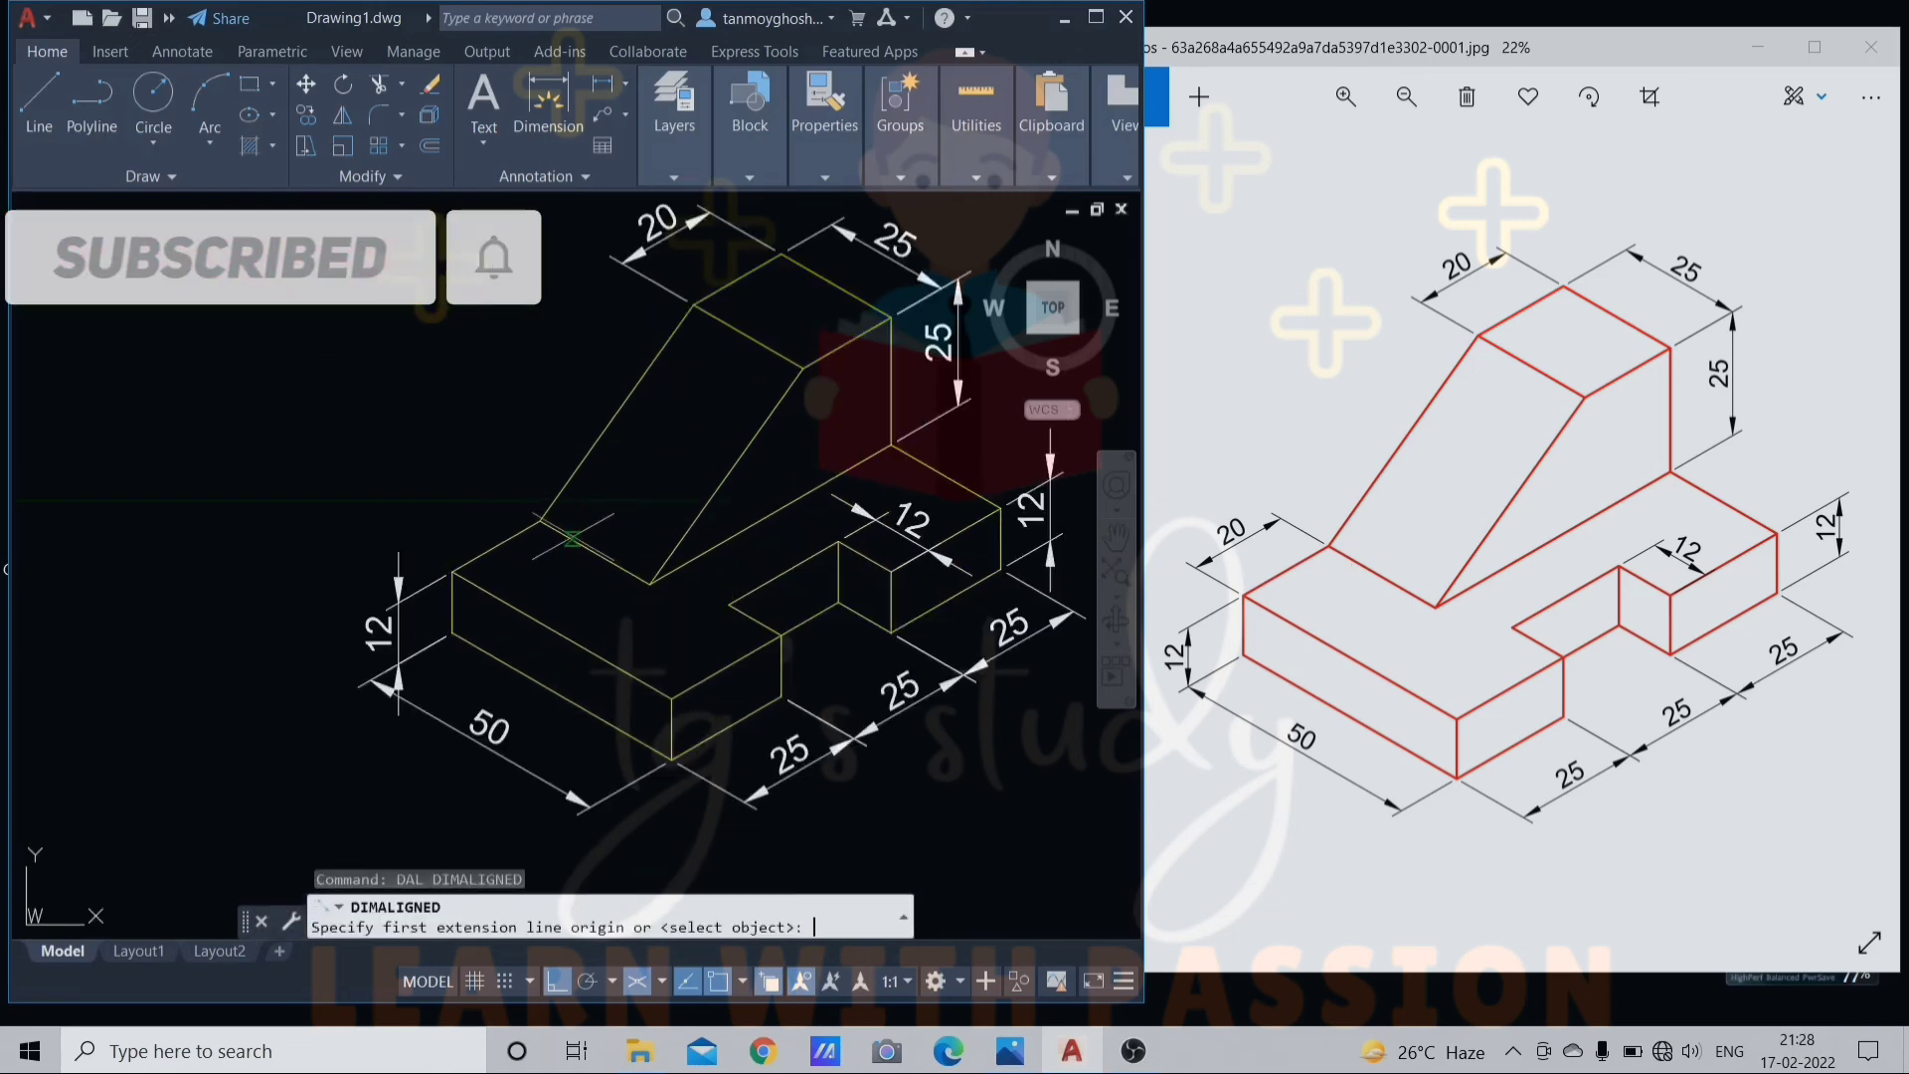
{"action": "left_click", "coordinate": [452, 573]}
{"action": "left_click", "coordinate": [540, 519]}
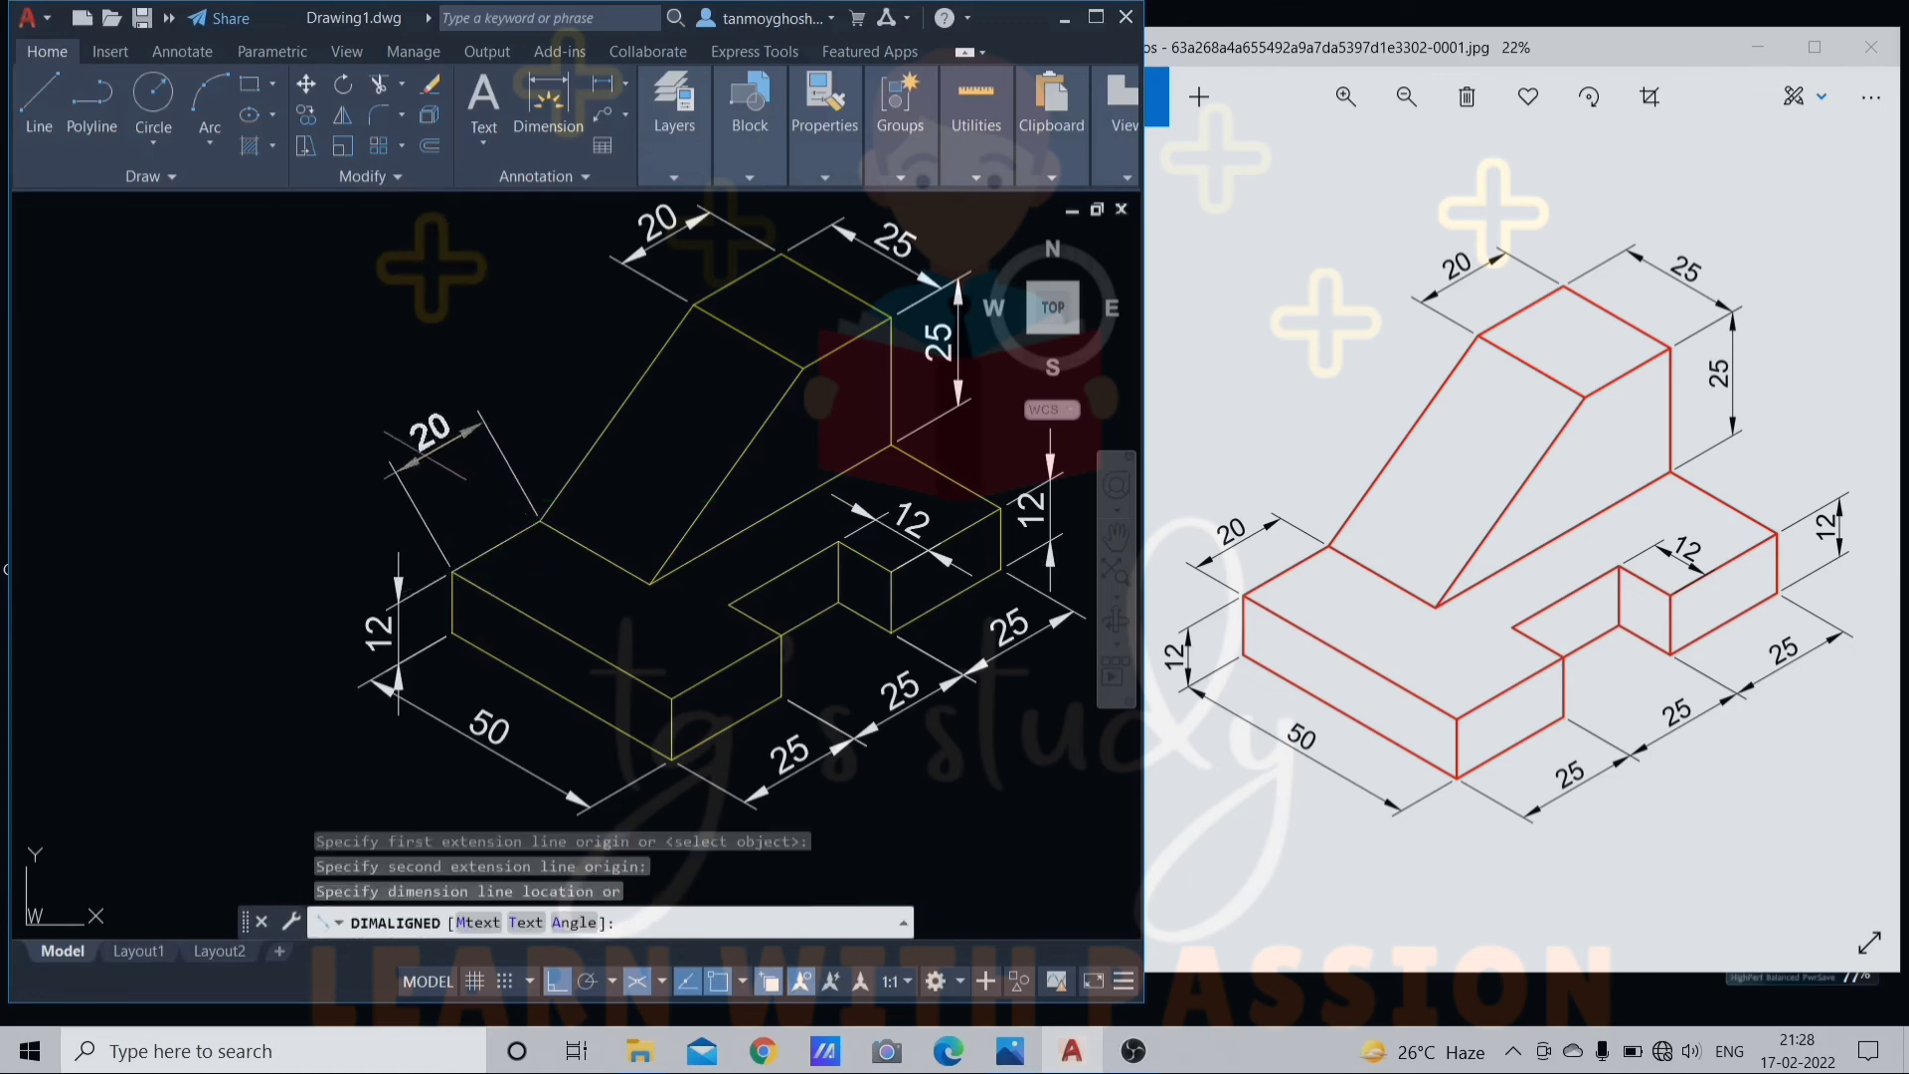
{"action": "left_click", "coordinate": [437, 441]}
{"action": "key", "text": "Escape"}
Oblique the aligned dimension on the base's back-left edge, using two points along the base's 50 mm top edge as the angle.
{"action": "type", "text": "DIM"}
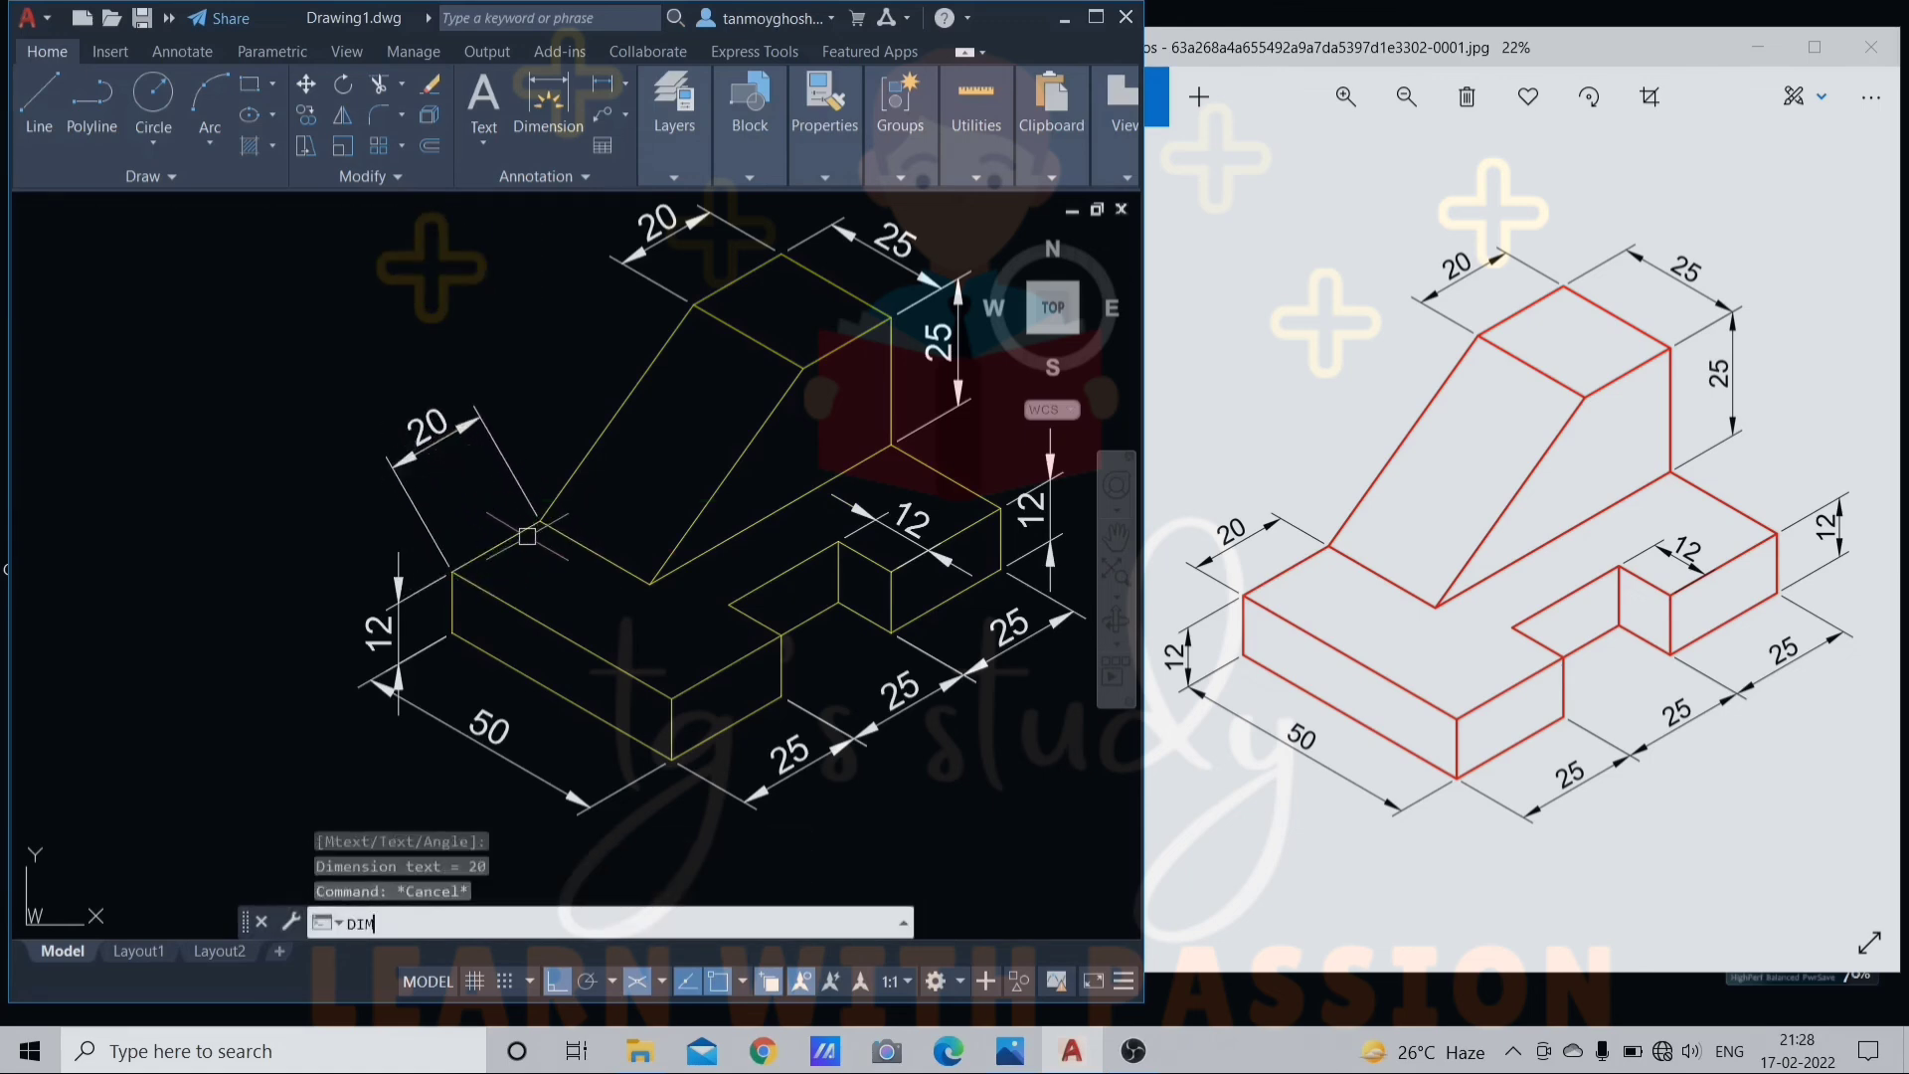
{"action": "type", "text": "EDIT"}
{"action": "key", "text": "Return"}
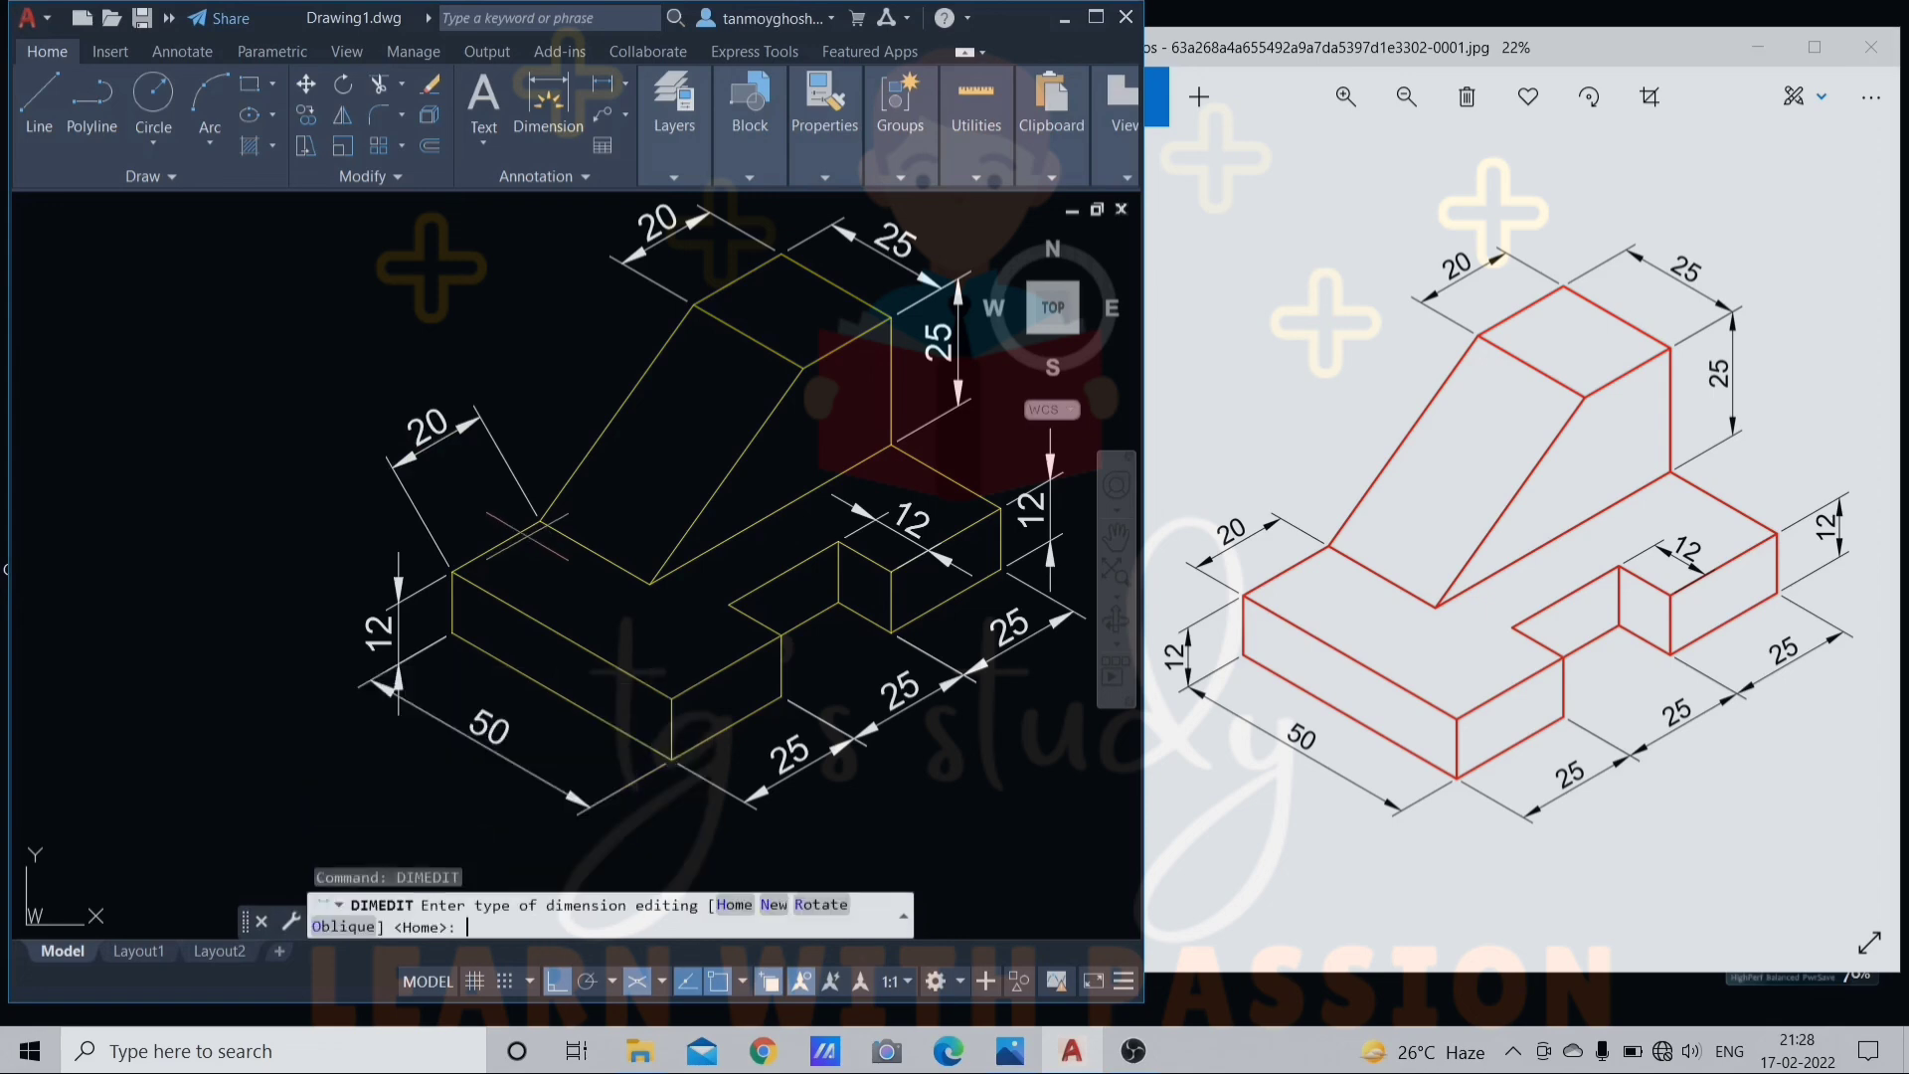
{"action": "type", "text": "O"}
{"action": "key", "text": "Return"}
{"action": "left_click", "coordinate": [432, 450]}
{"action": "key", "text": "Return"}
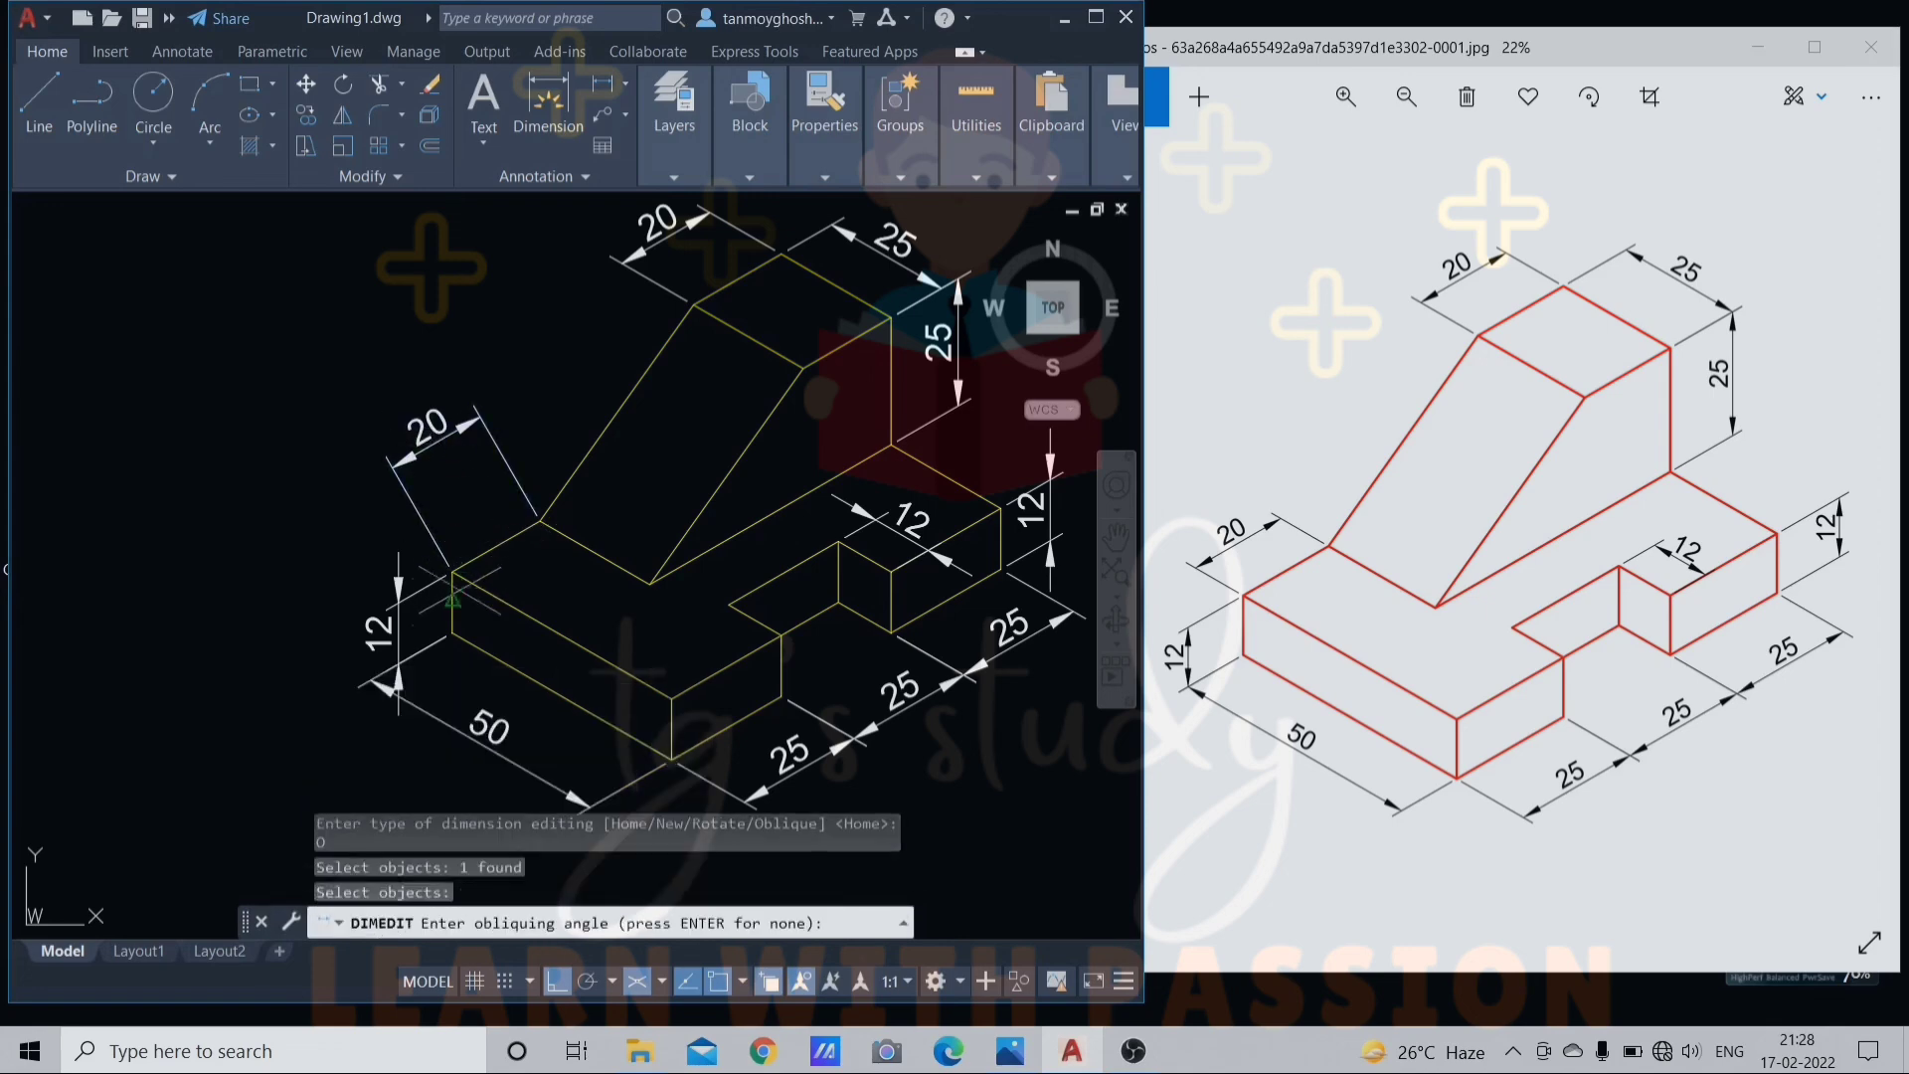
{"action": "left_click", "coordinate": [453, 572]}
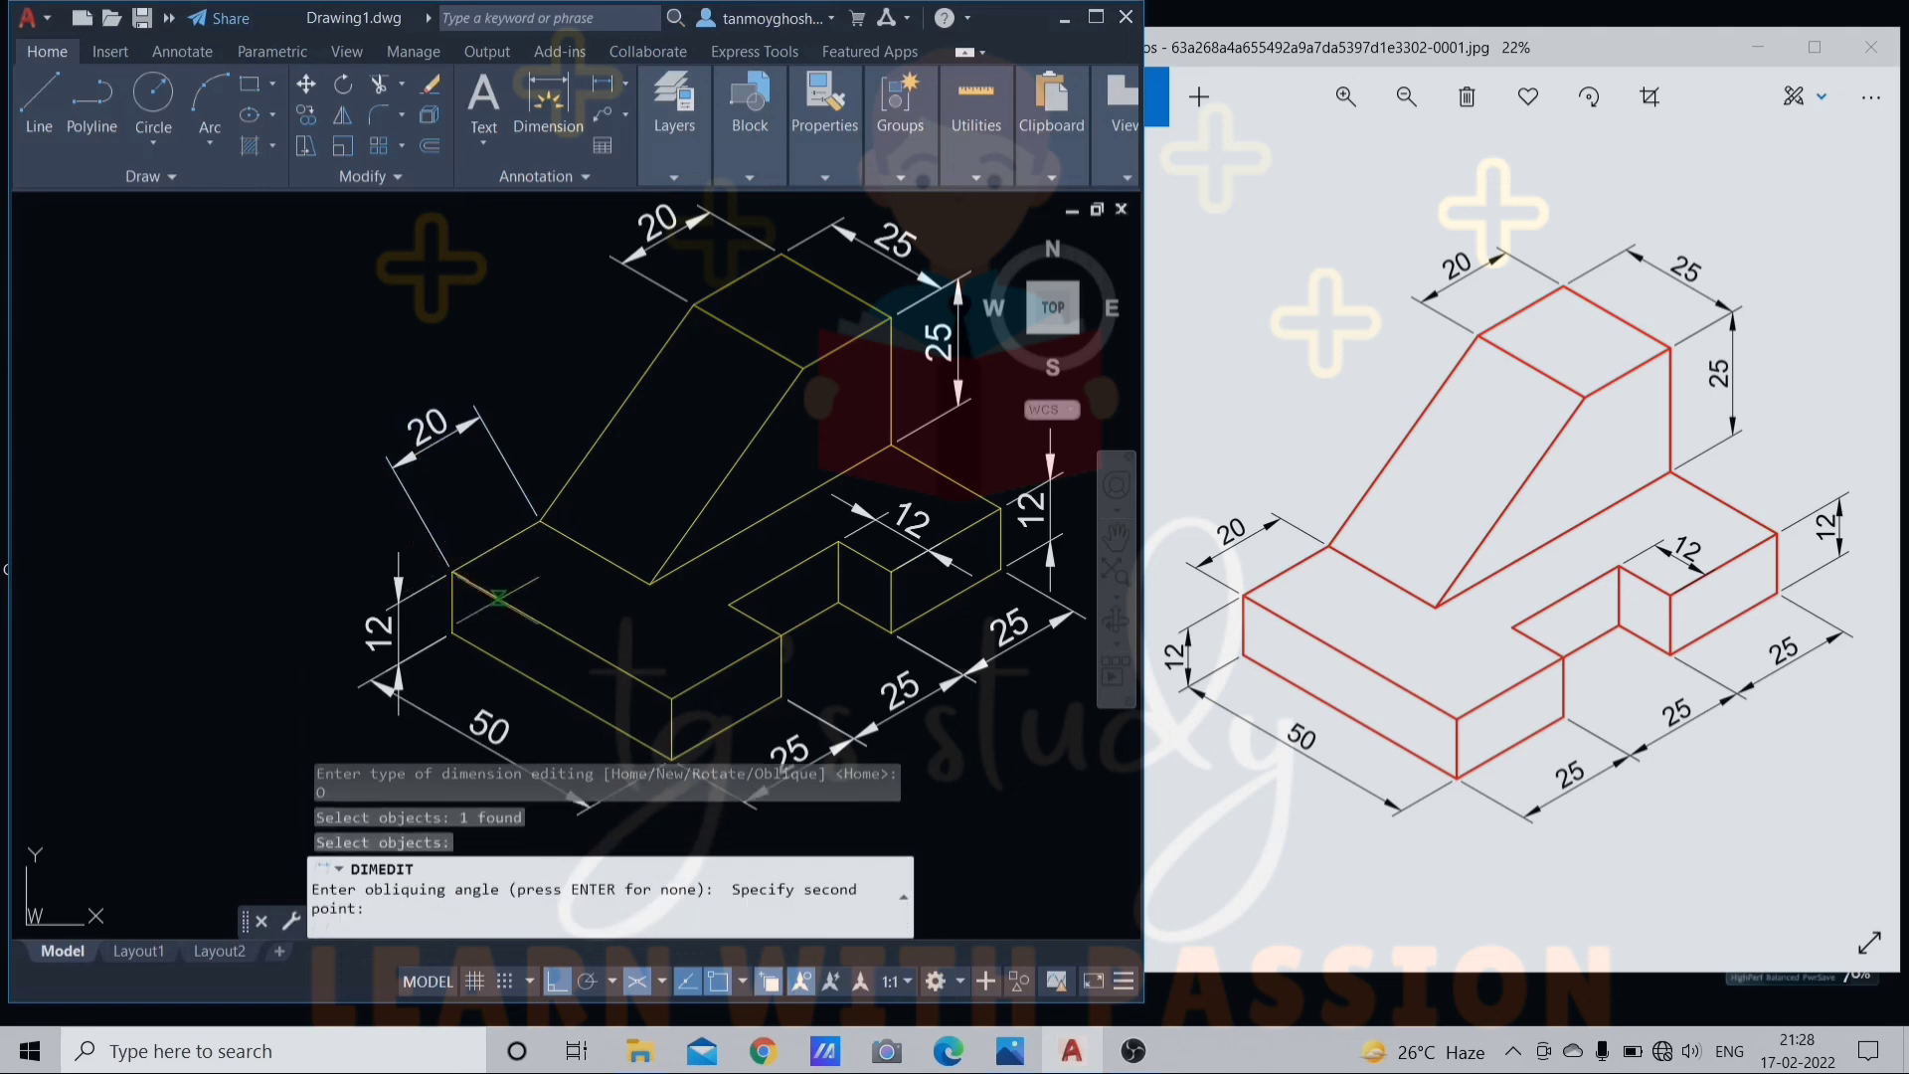
{"action": "left_click", "coordinate": [500, 599]}
{"action": "scroll", "coordinate": [523, 589], "scroll_direction": "down", "scroll_amount": 2}
{"action": "scroll", "coordinate": [617, 518], "scroll_direction": "up", "scroll_amount": 2}
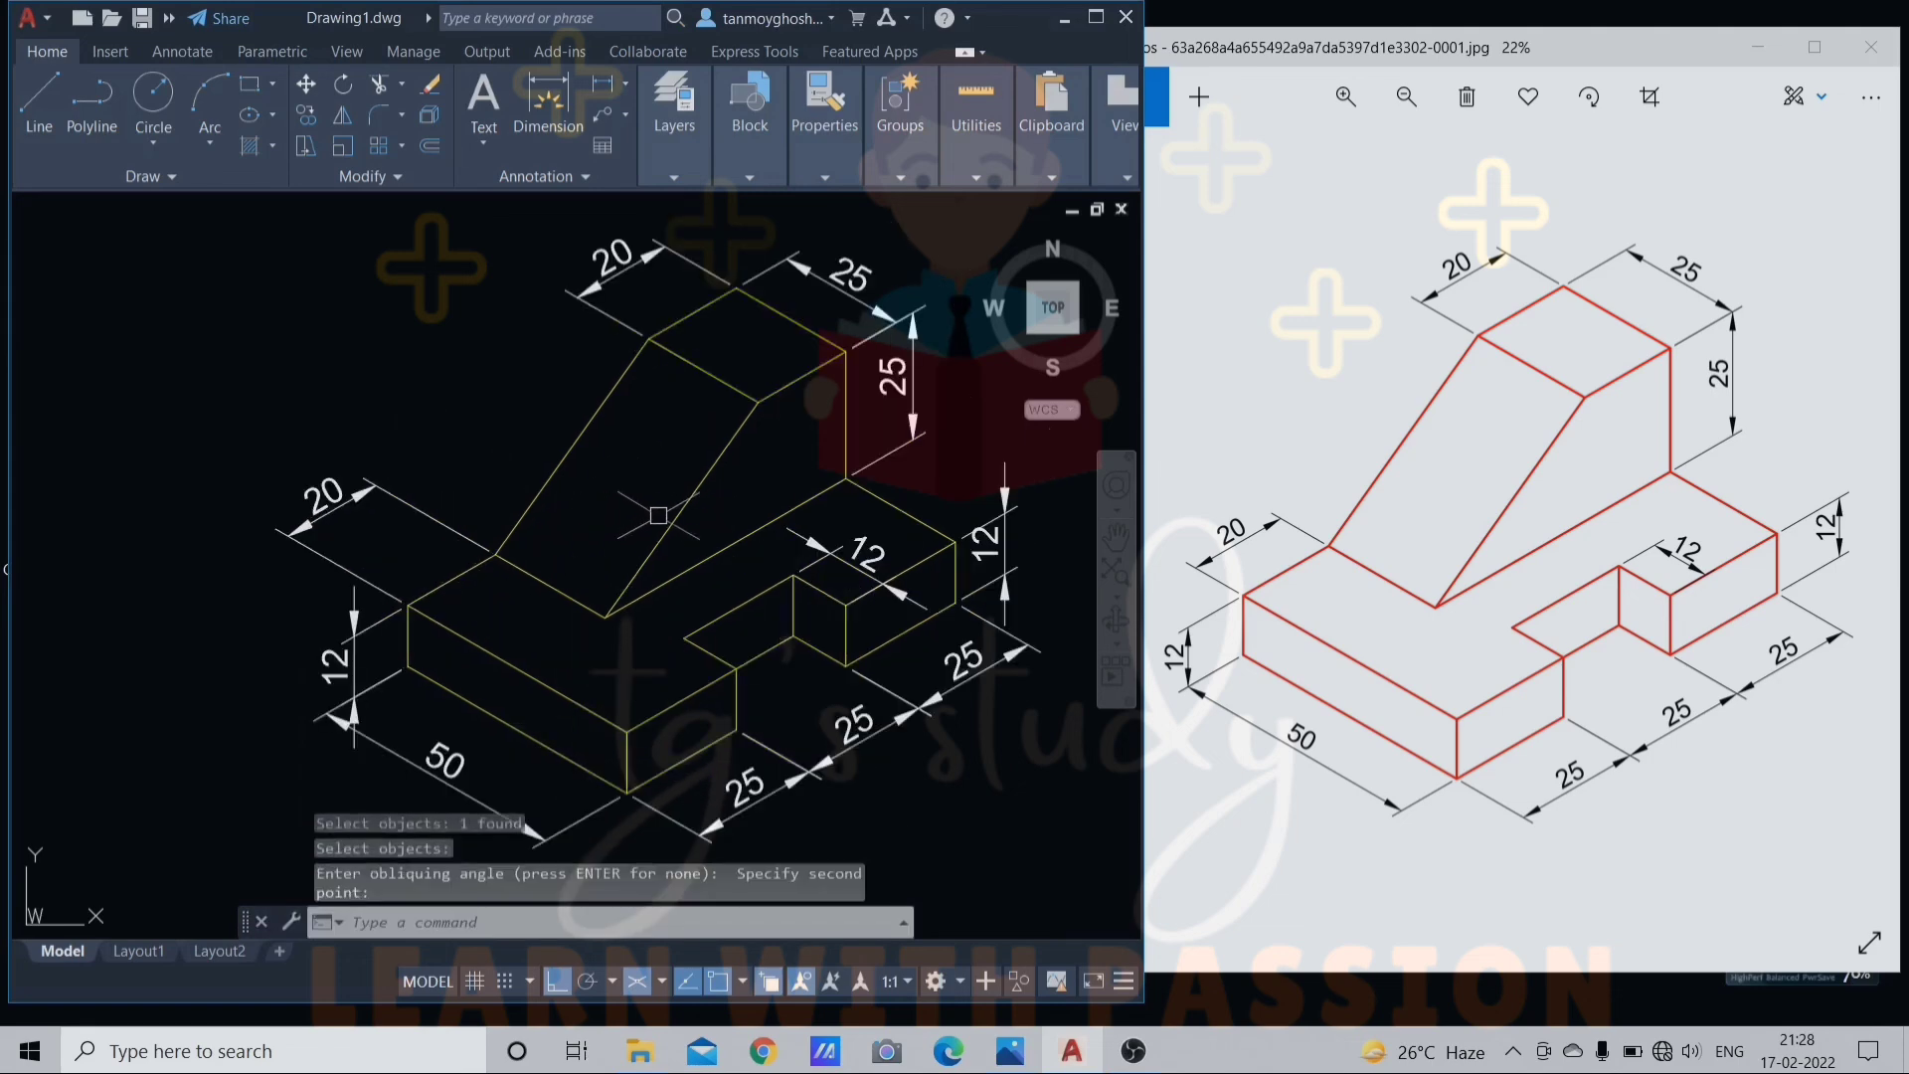
{"action": "scroll", "coordinate": [658, 515], "scroll_direction": "down", "scroll_amount": 3}
{"action": "key", "text": "Escape"}
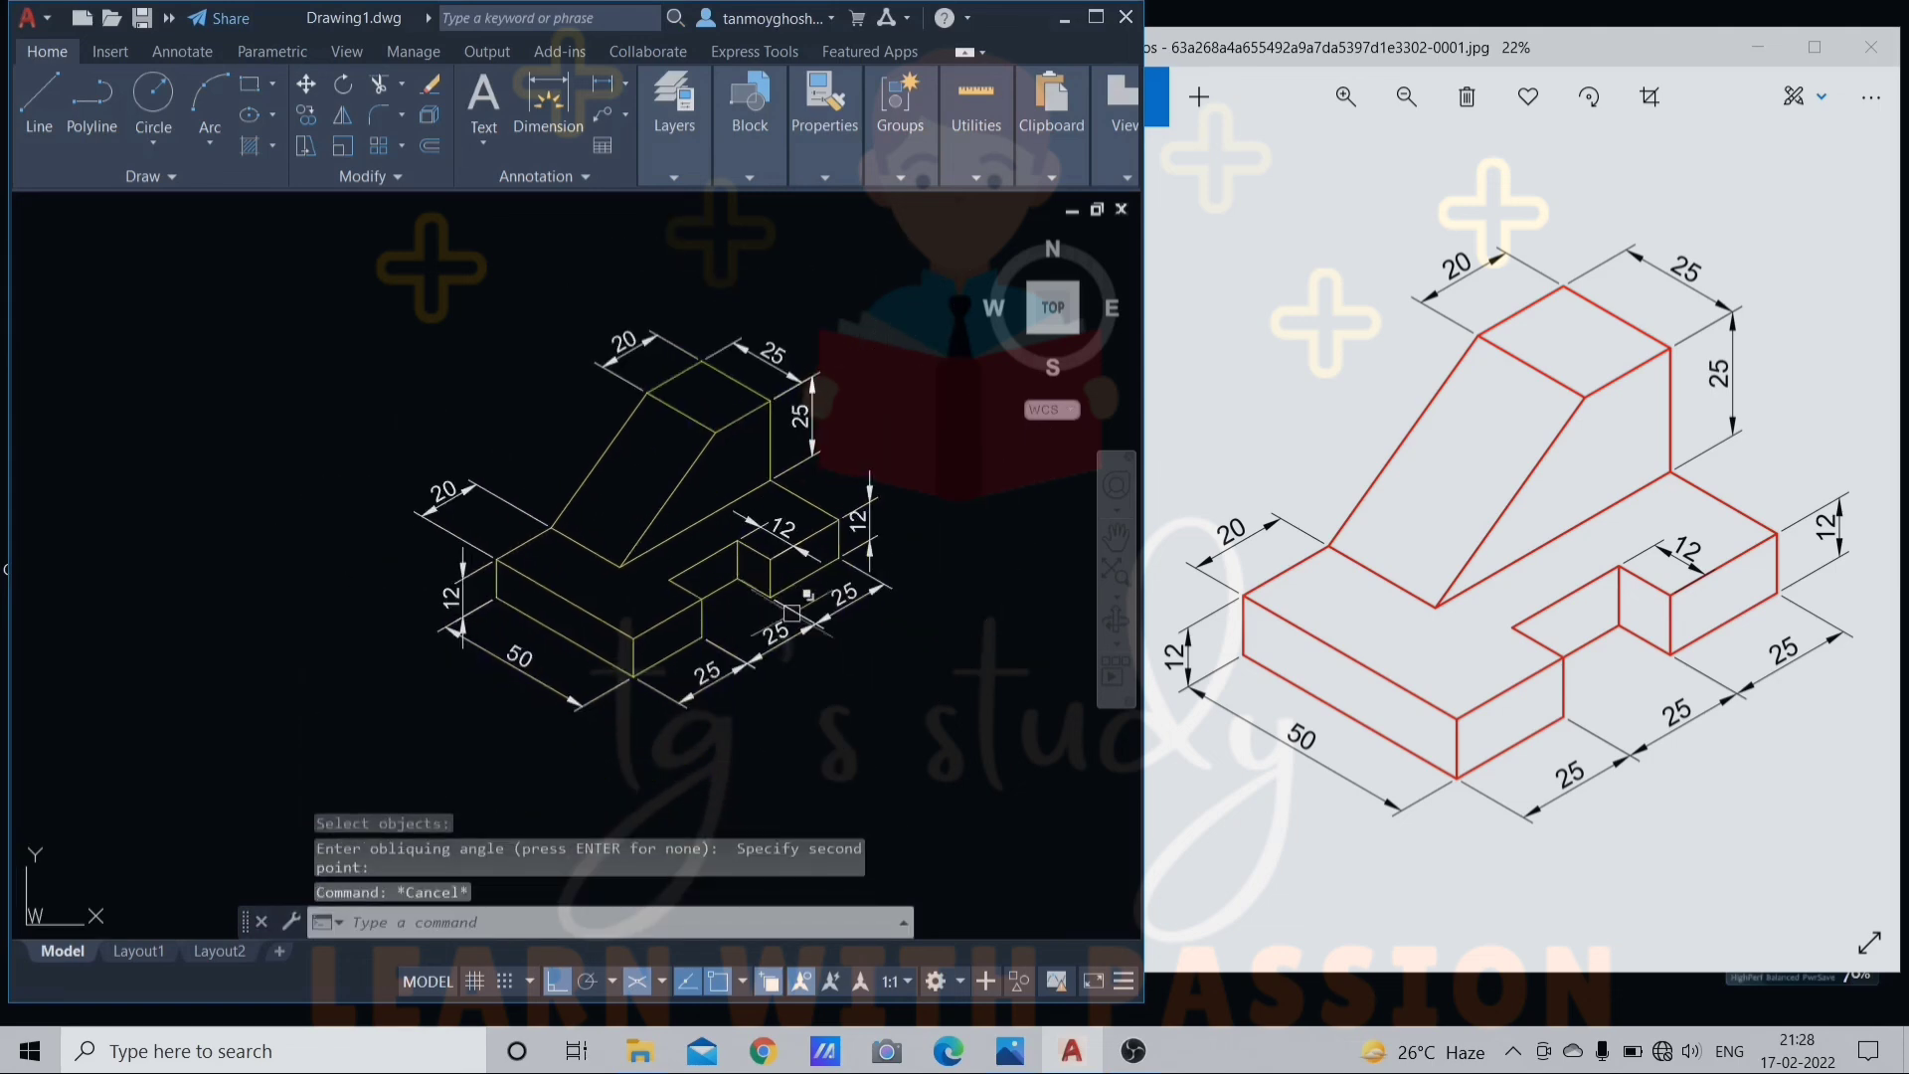
Move the upright's vertical 25 dimension line closer to the edge, meeting the end of the top 25 dimension.
{"action": "scroll", "coordinate": [780, 385], "scroll_direction": "up", "scroll_amount": 2}
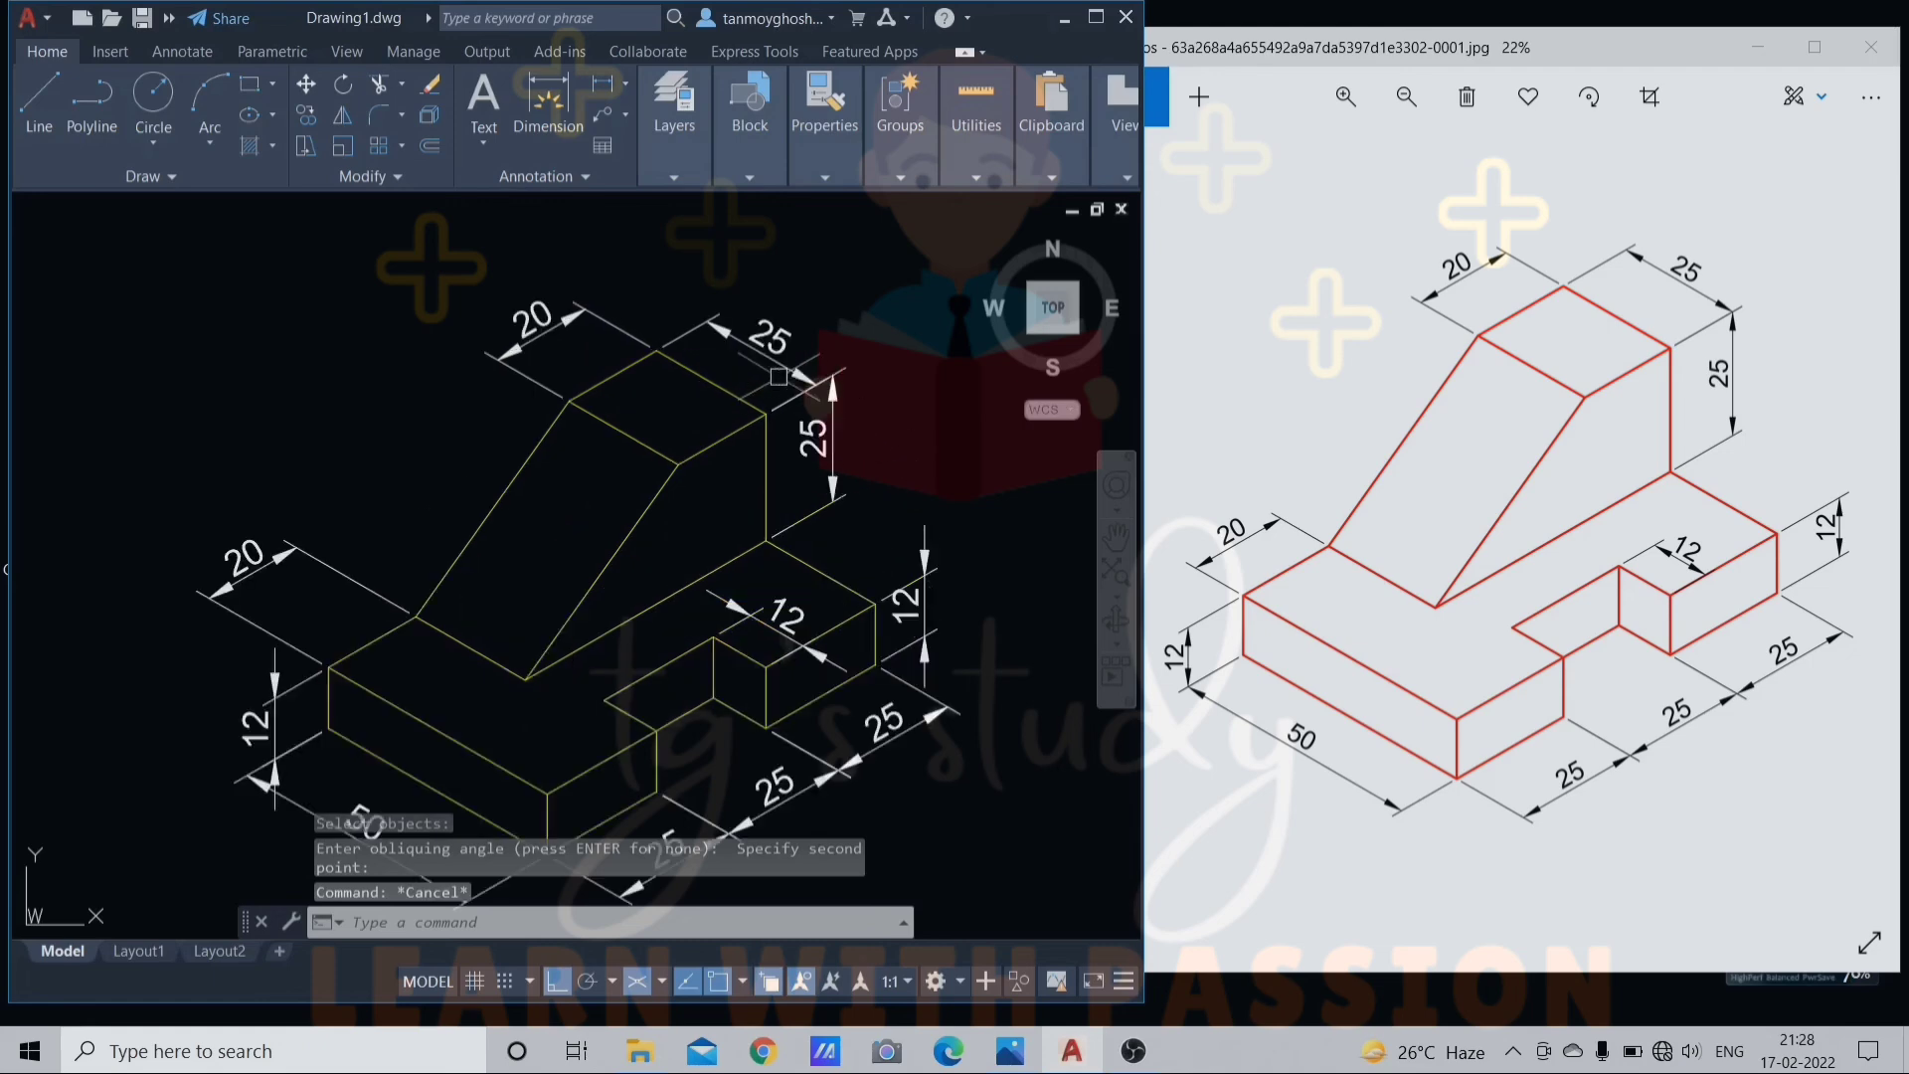
{"action": "left_click", "coordinate": [817, 383]}
{"action": "scroll", "coordinate": [824, 350], "scroll_direction": "up", "scroll_amount": 4}
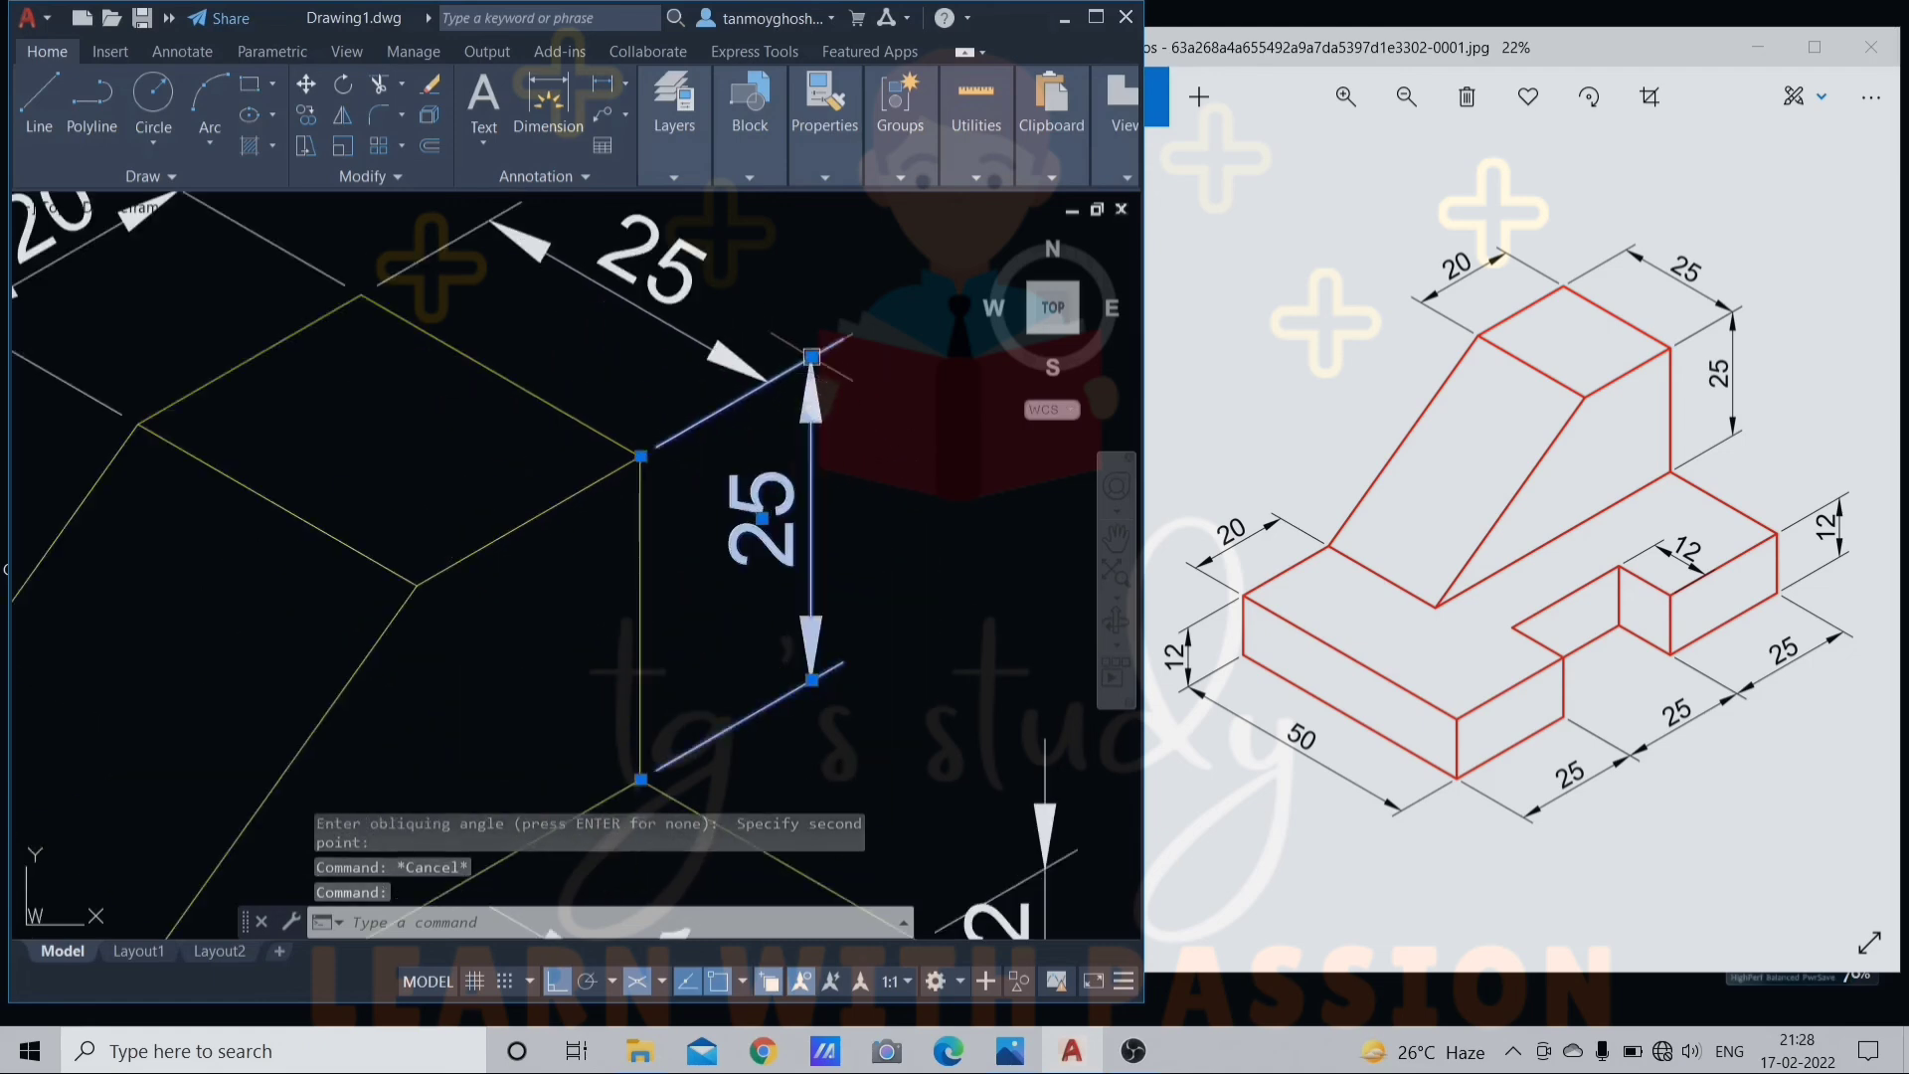
{"action": "left_click", "coordinate": [812, 356]}
{"action": "left_click", "coordinate": [775, 377]}
{"action": "scroll", "coordinate": [795, 423], "scroll_direction": "down", "scroll_amount": 2}
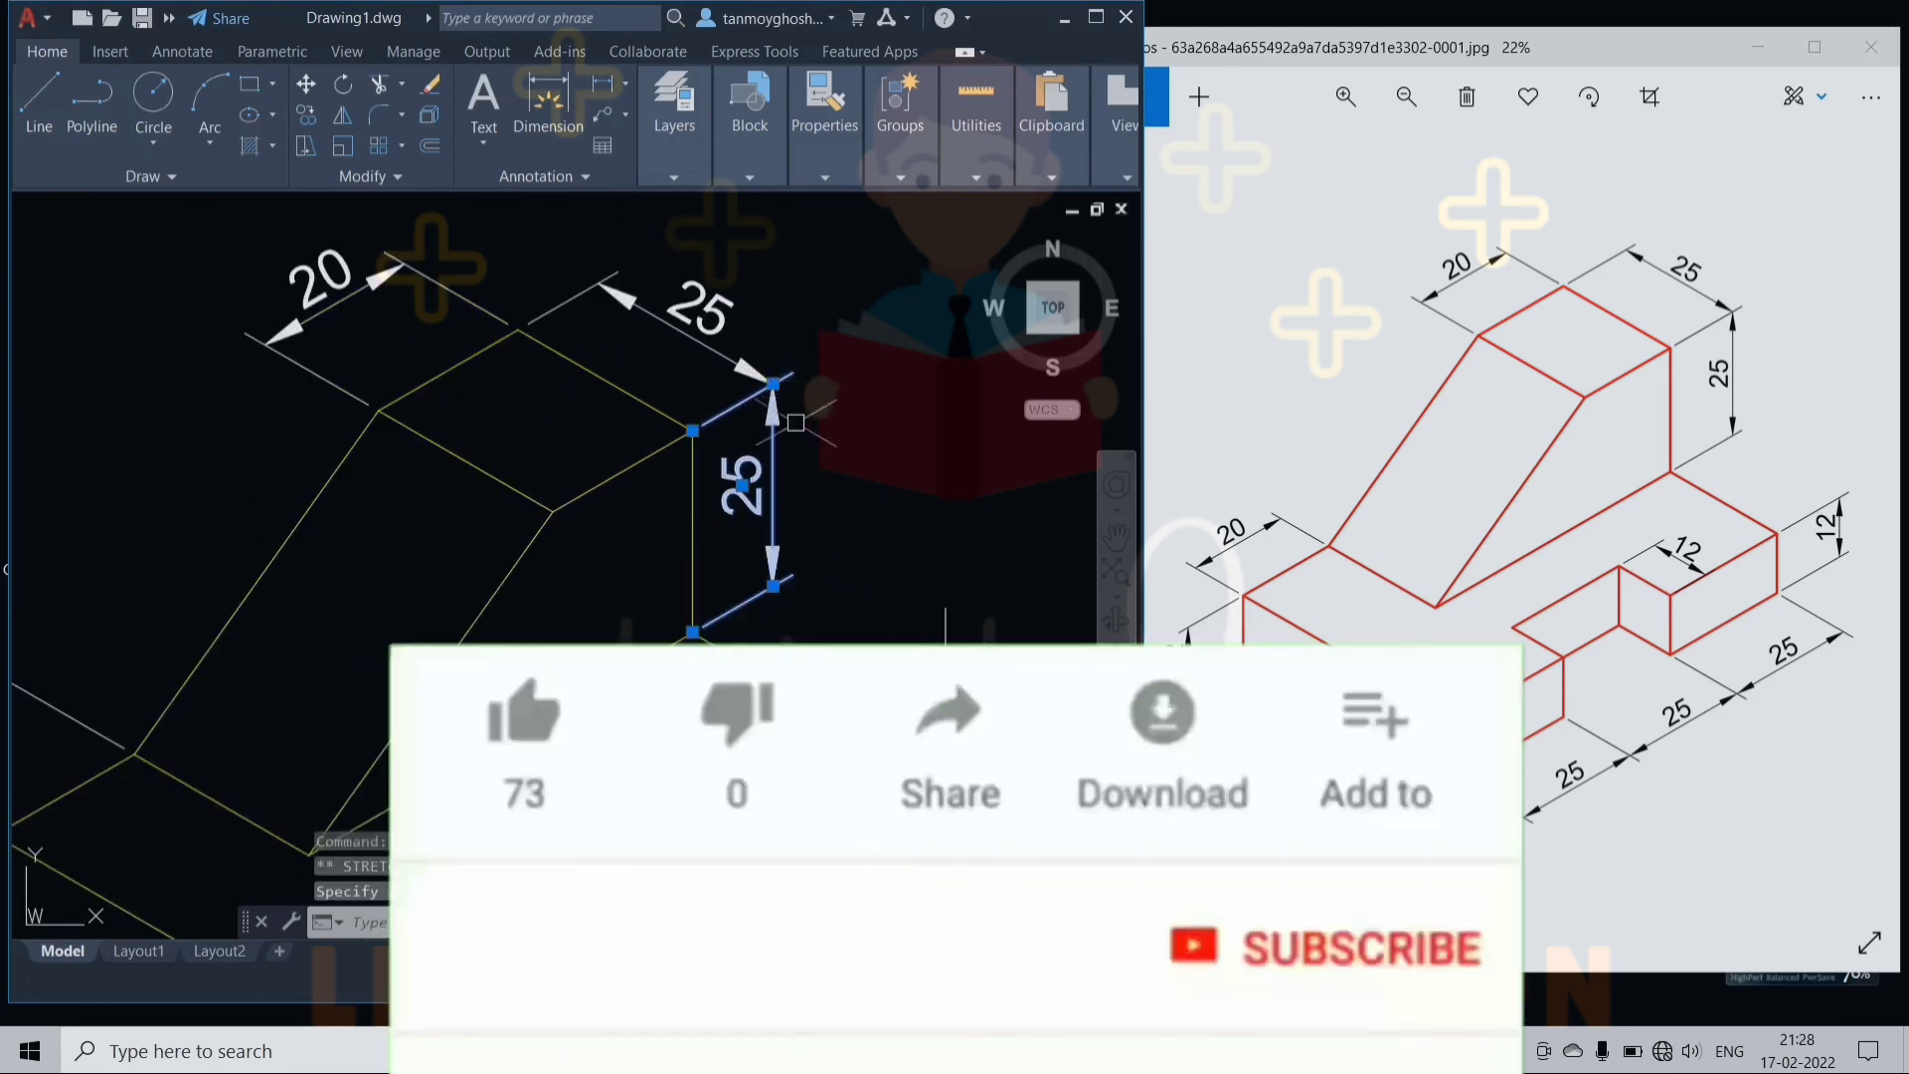
{"action": "scroll", "coordinate": [795, 508], "scroll_direction": "down", "scroll_amount": 4}
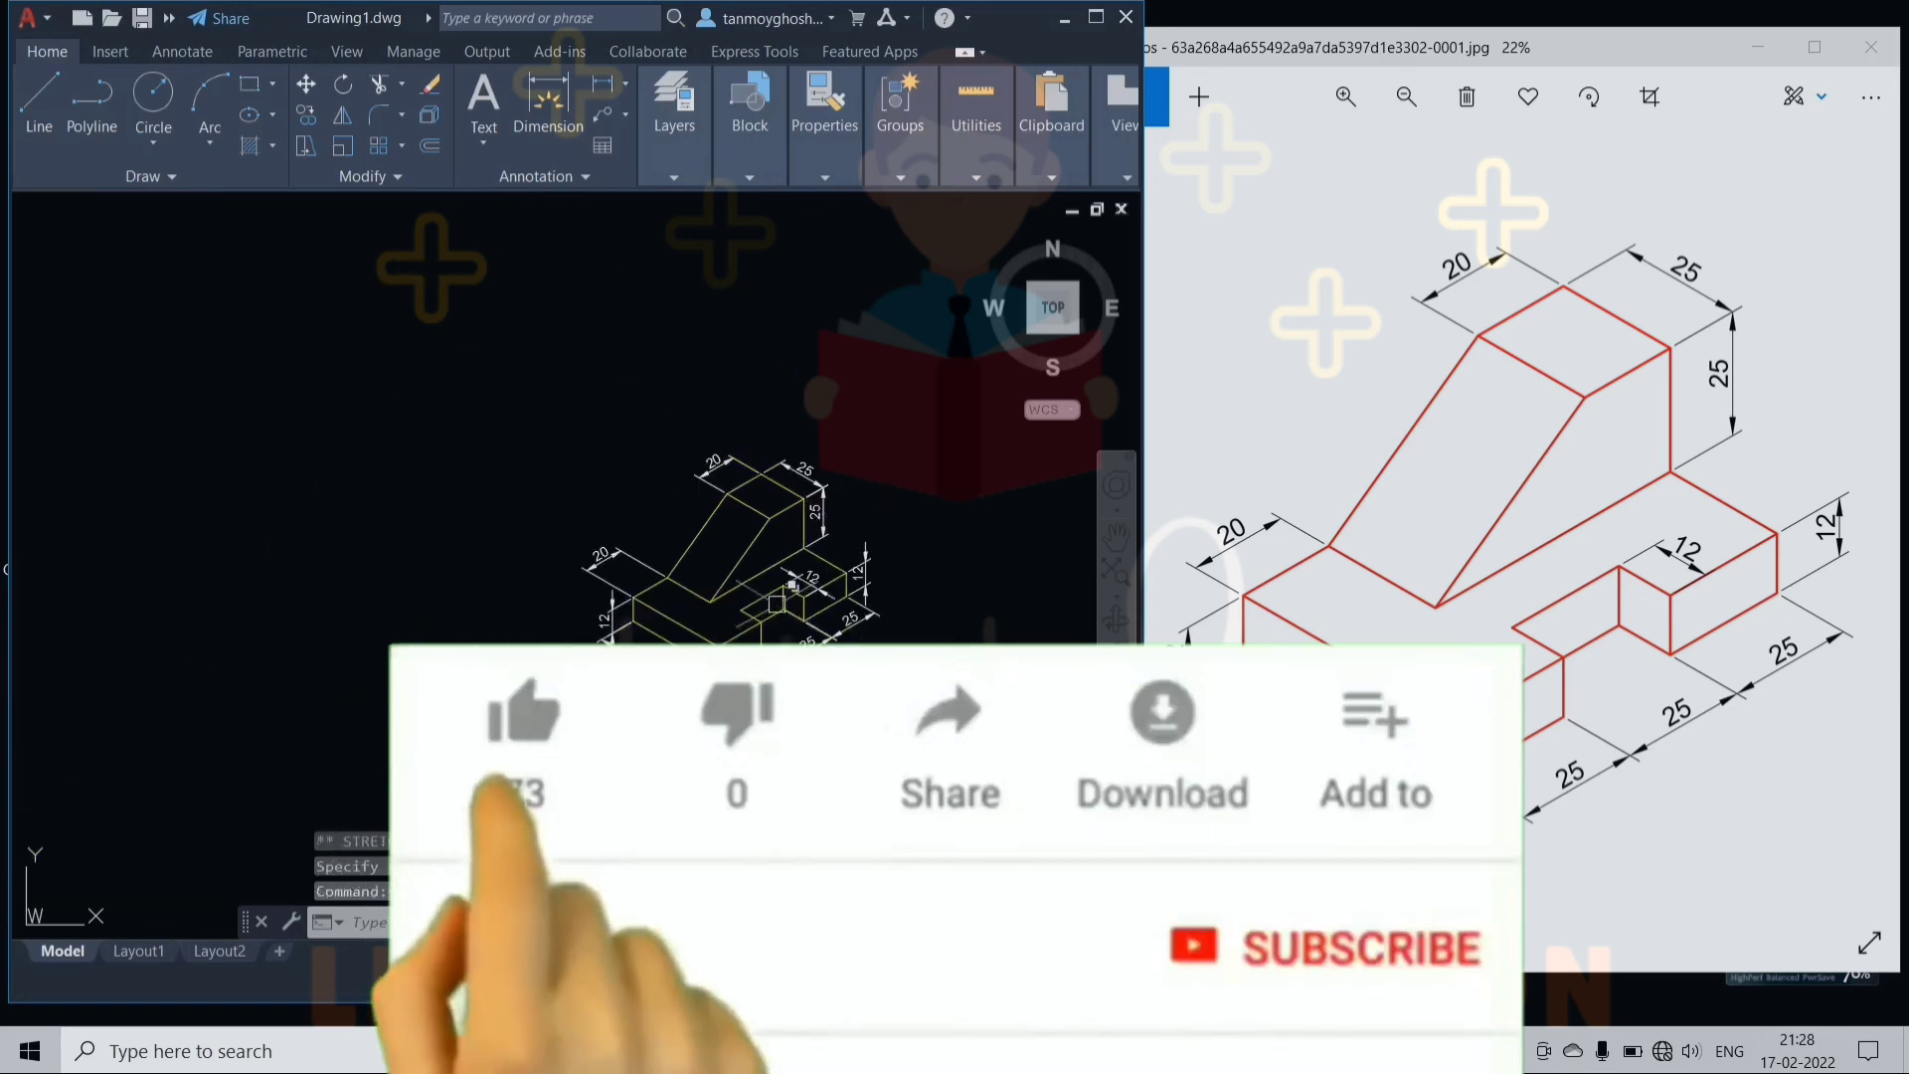
{"action": "scroll", "coordinate": [775, 603], "scroll_direction": "up", "scroll_amount": 5}
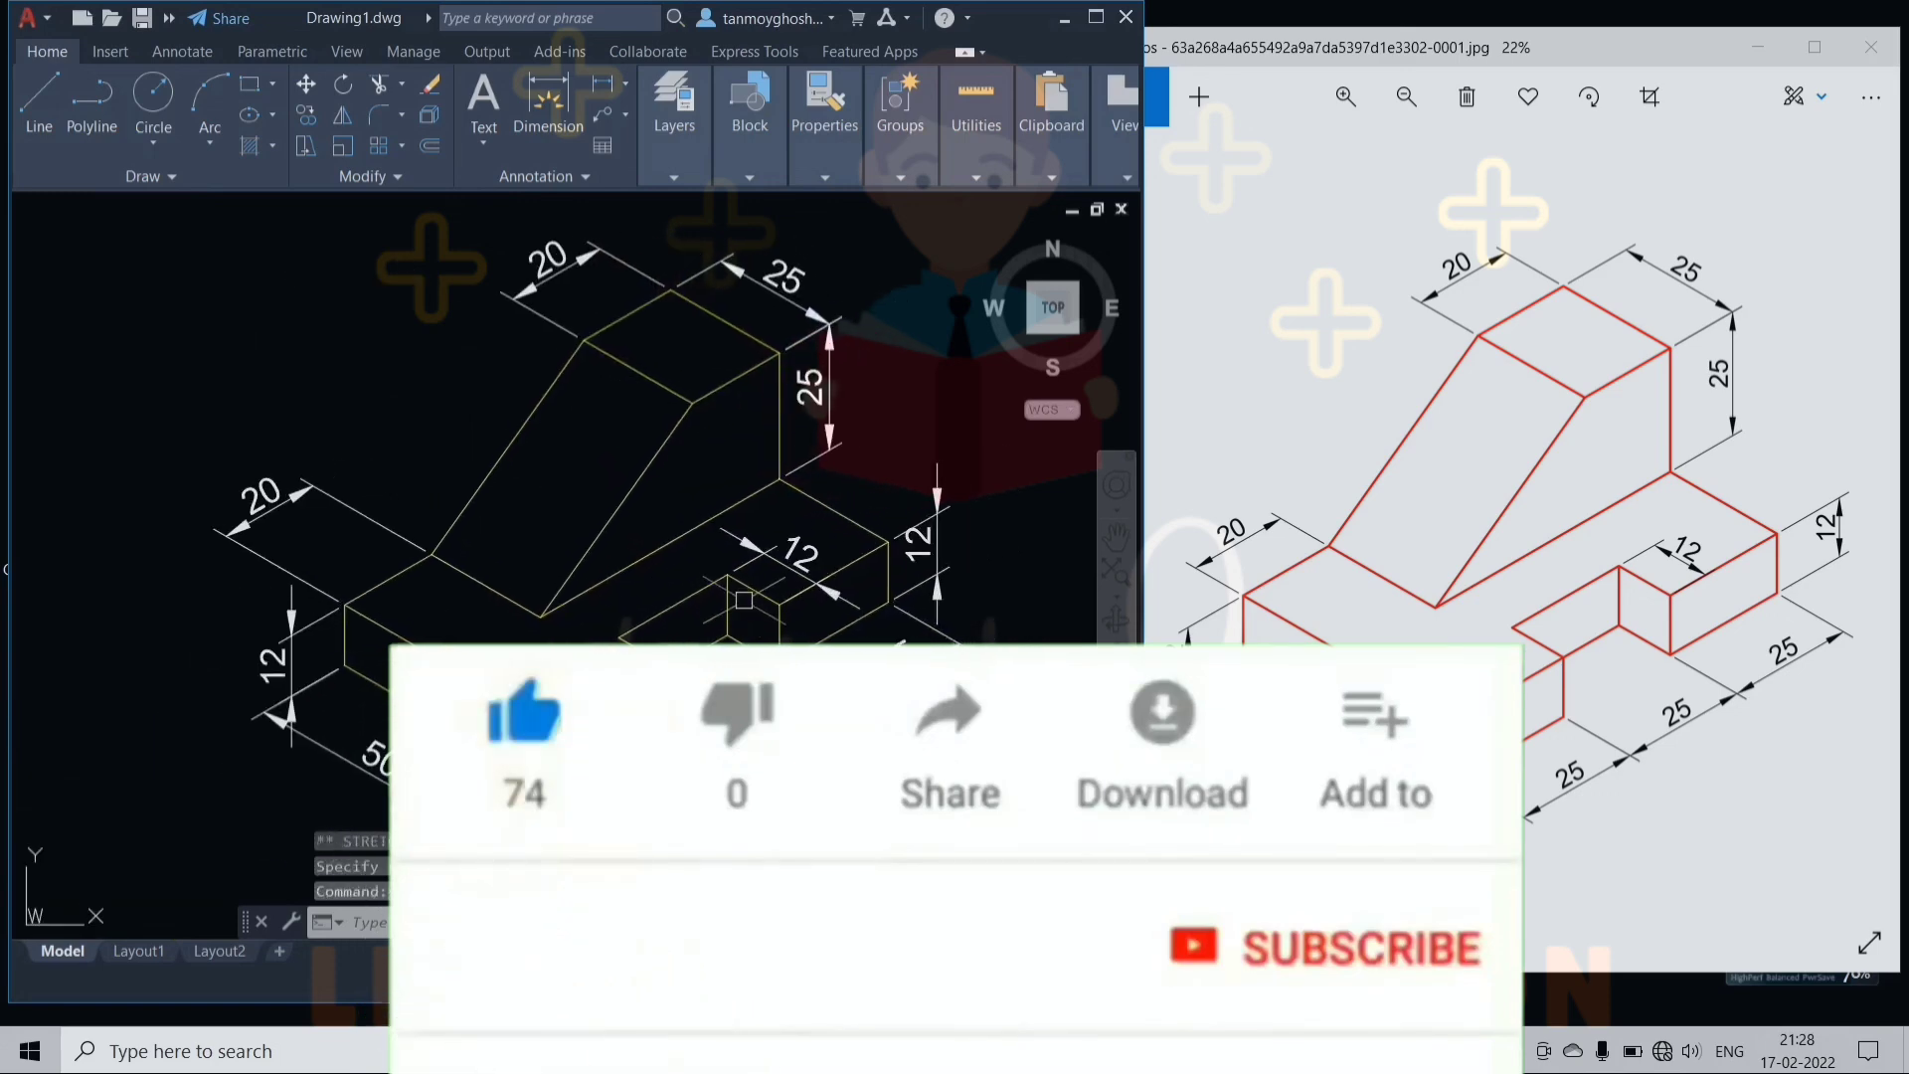
{"action": "scroll", "coordinate": [744, 601], "scroll_direction": "down", "scroll_amount": 2}
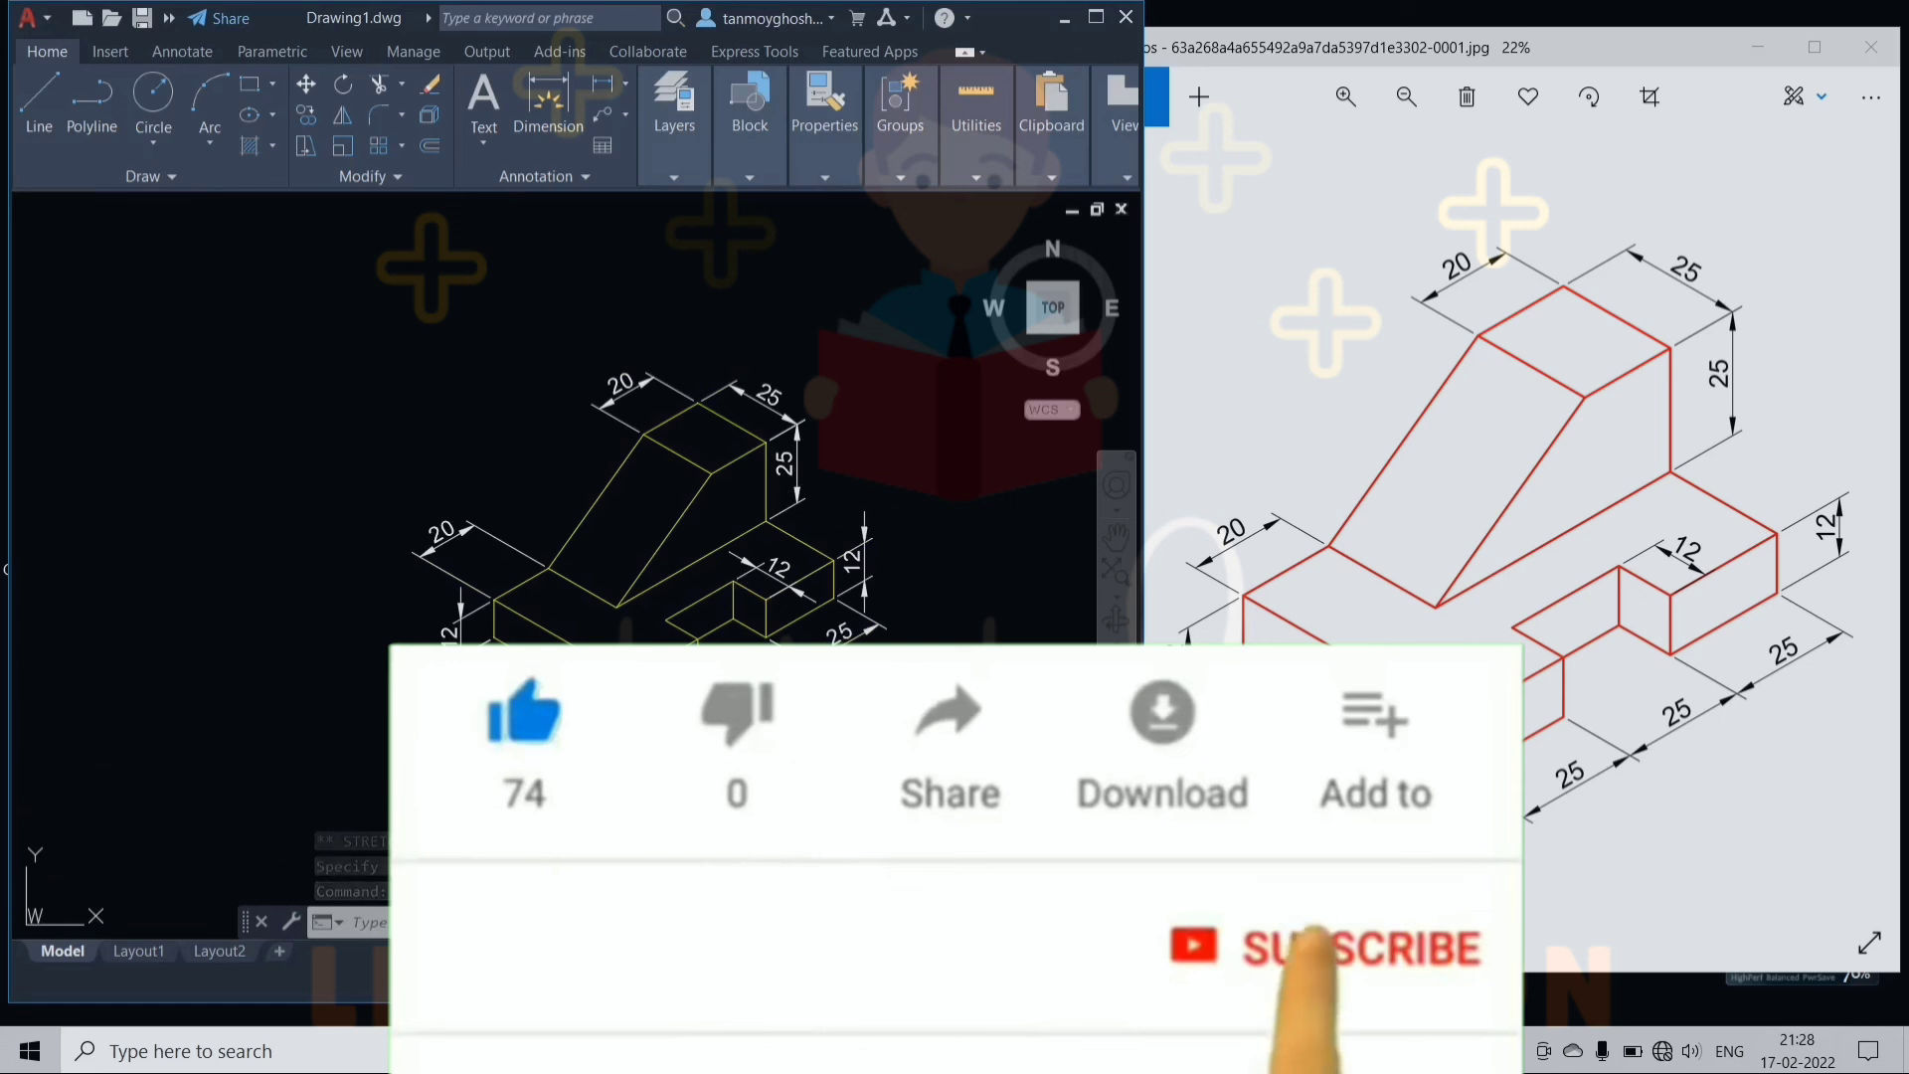